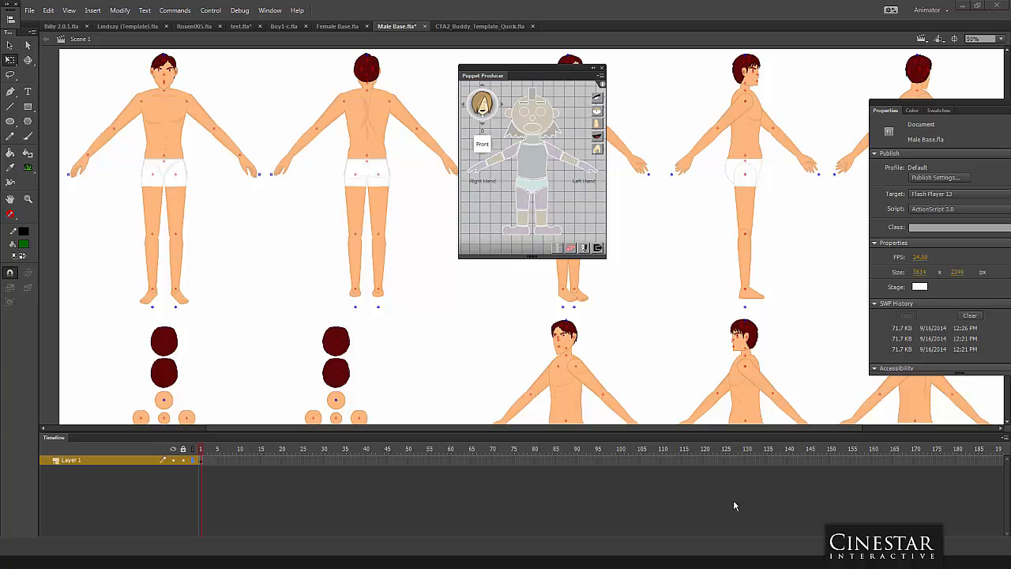
# Reposition the Puppet Producer panel, check its version and credits information, and return to its puppet view.
pyautogui.moveTo(485, 80); pyautogui.dragTo(473, 96)
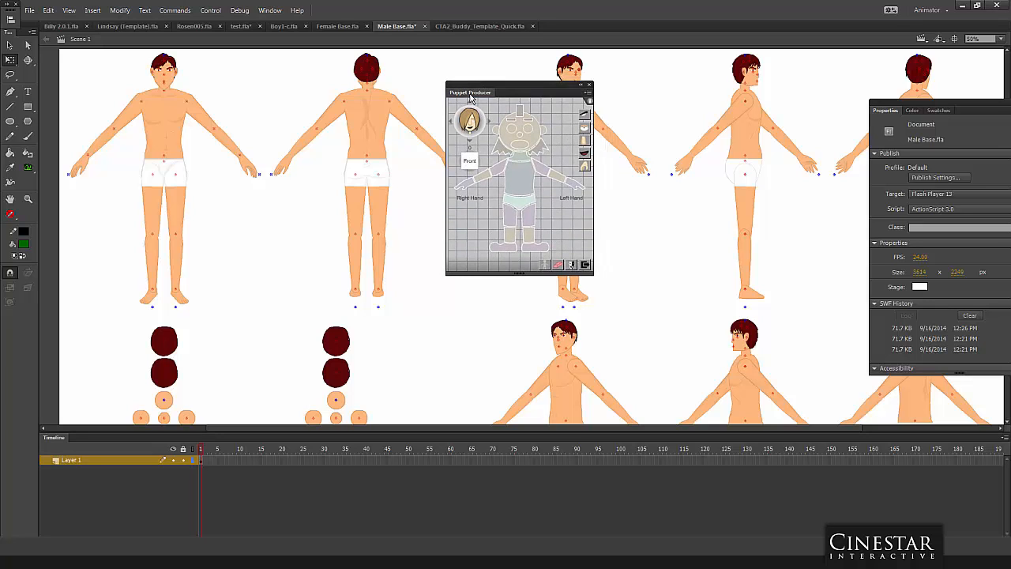
pyautogui.click(589, 106)
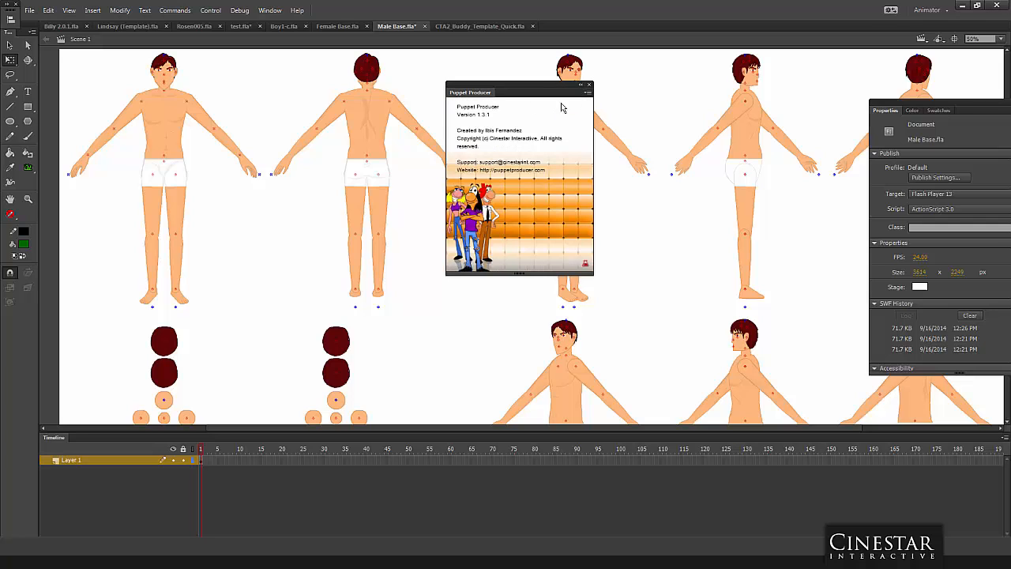
pyautogui.click(537, 206)
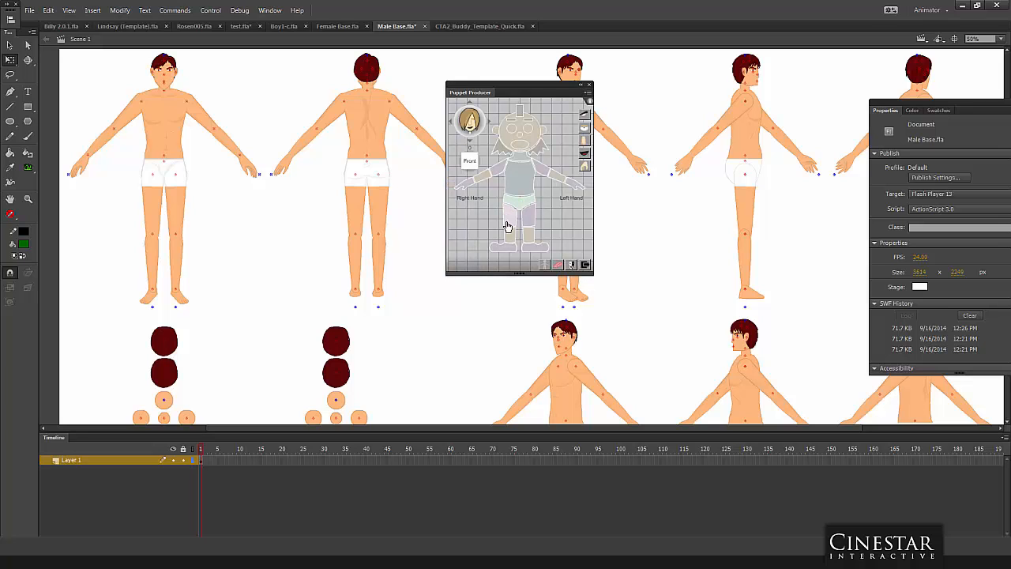
pyautogui.click(590, 101)
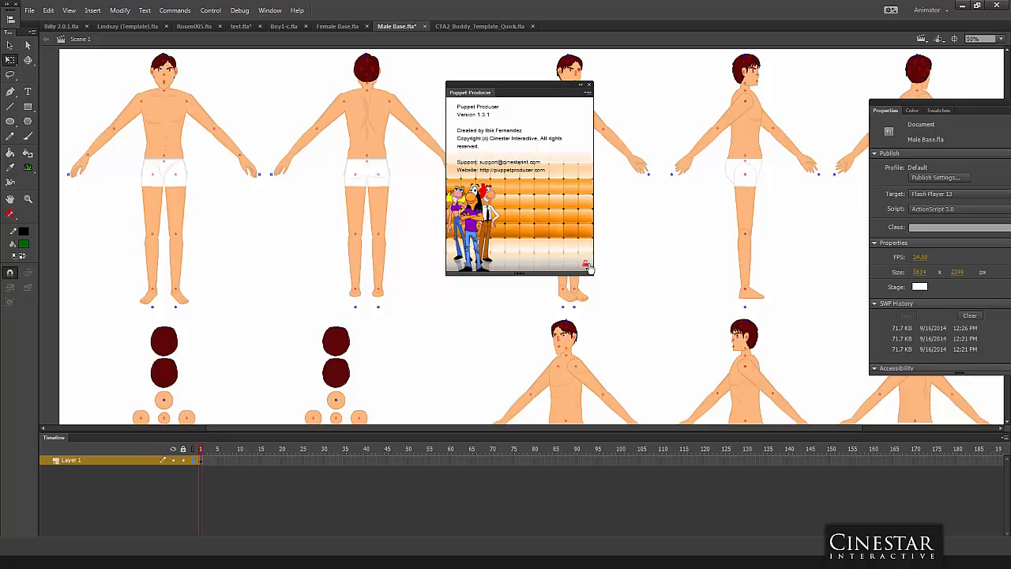
pyautogui.click(527, 215)
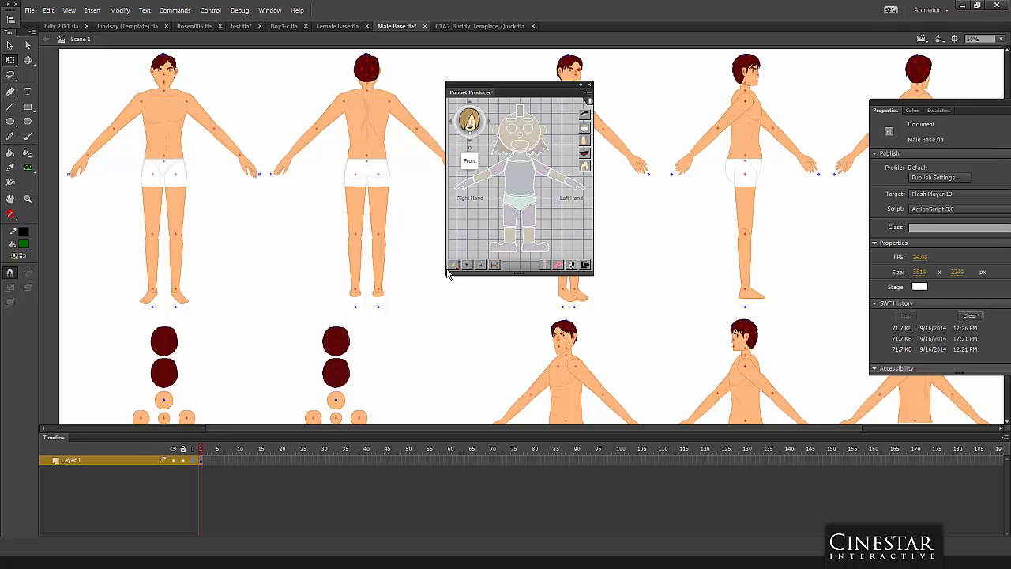
# Inspect the instance names of the front-view figure's left shoulder pivot, left upper arm and left elbow pivot.
pyautogui.click(186, 102)
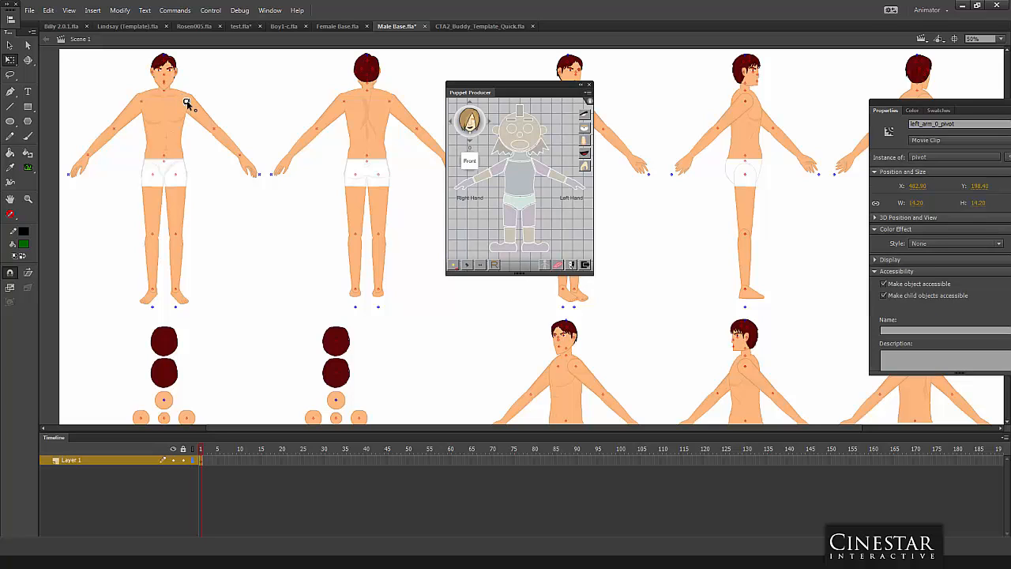
pyautogui.click(214, 128)
pyautogui.click(202, 121)
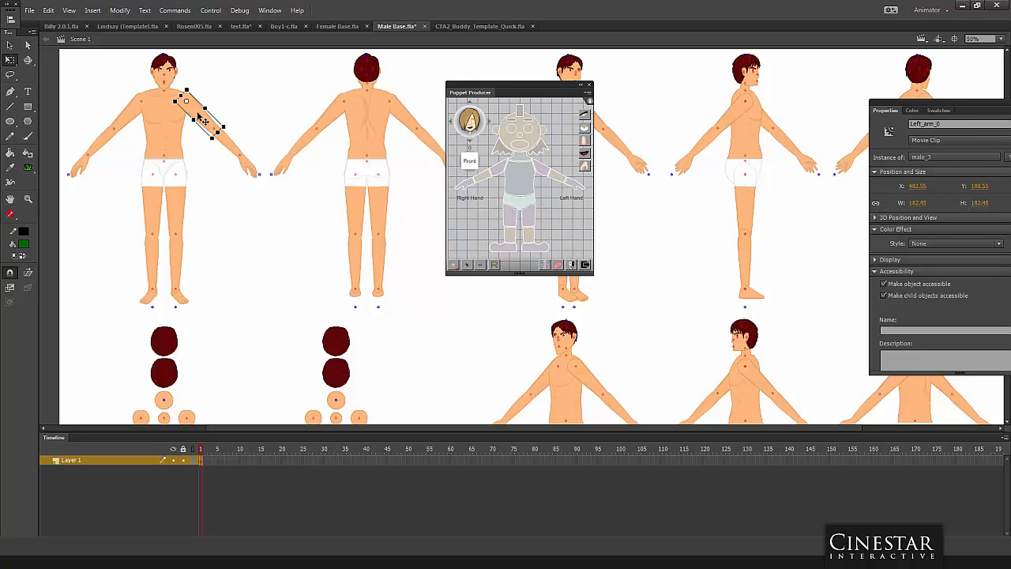
pyautogui.click(213, 129)
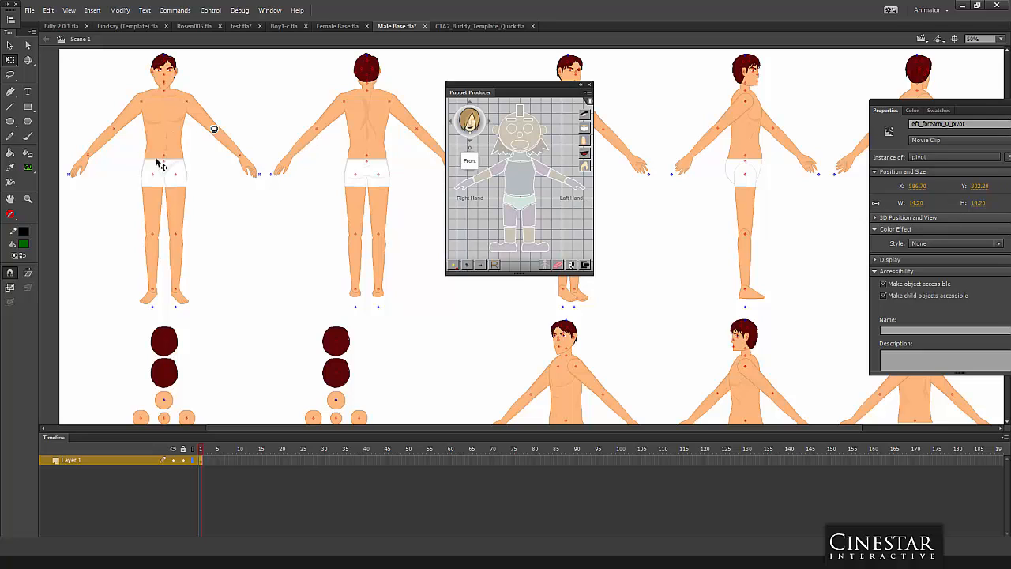
# Multi-select pivots on the front-view figure, from the right hand along the arm up to the head, and clear the selection.
pyautogui.click(70, 175)
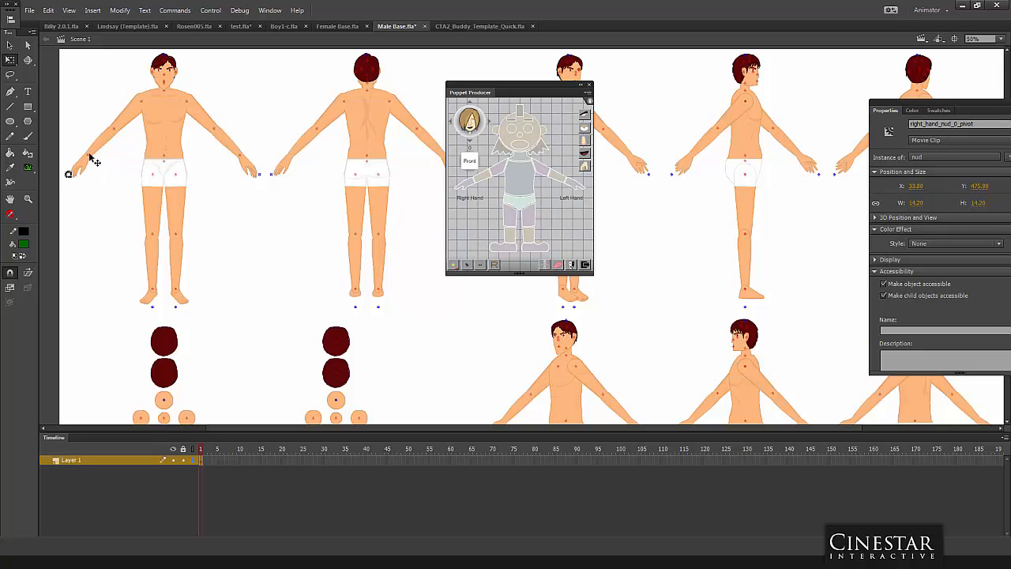
pyautogui.keyDown('shift'); pyautogui.click(87, 155); pyautogui.keyUp('shift')
pyautogui.keyDown('shift'); pyautogui.click(116, 127); pyautogui.keyUp('shift')
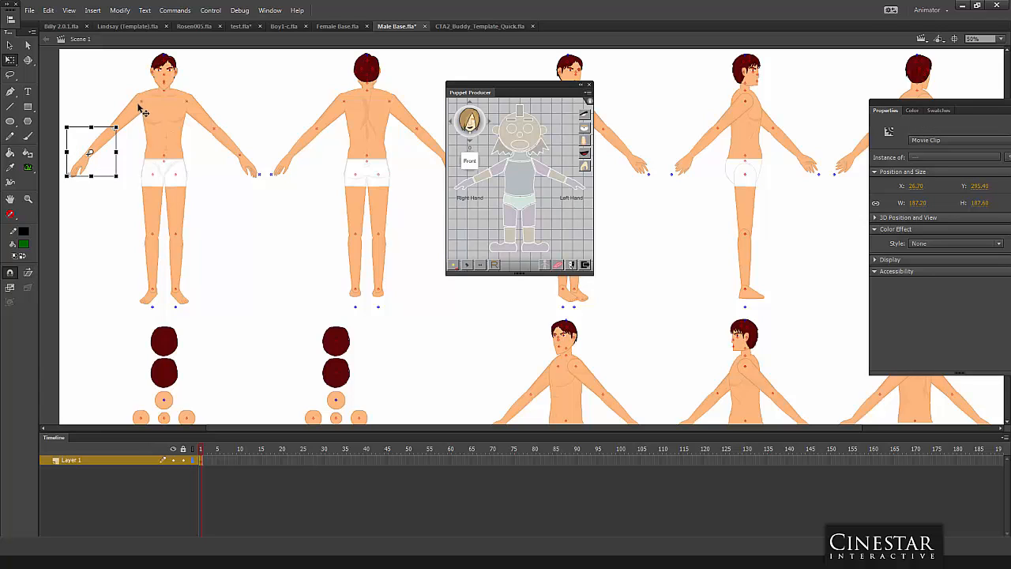
pyautogui.keyDown('shift'); pyautogui.click(143, 102); pyautogui.keyUp('shift')
pyautogui.keyDown('shift'); pyautogui.click(165, 85); pyautogui.keyUp('shift')
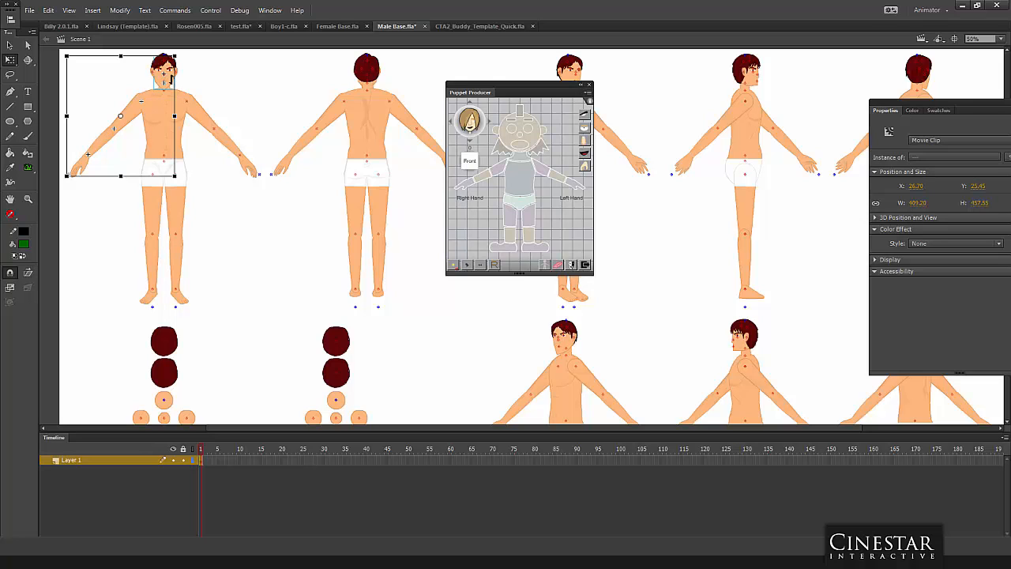
pyautogui.keyDown('shift'); pyautogui.click(172, 82); pyautogui.keyUp('shift')
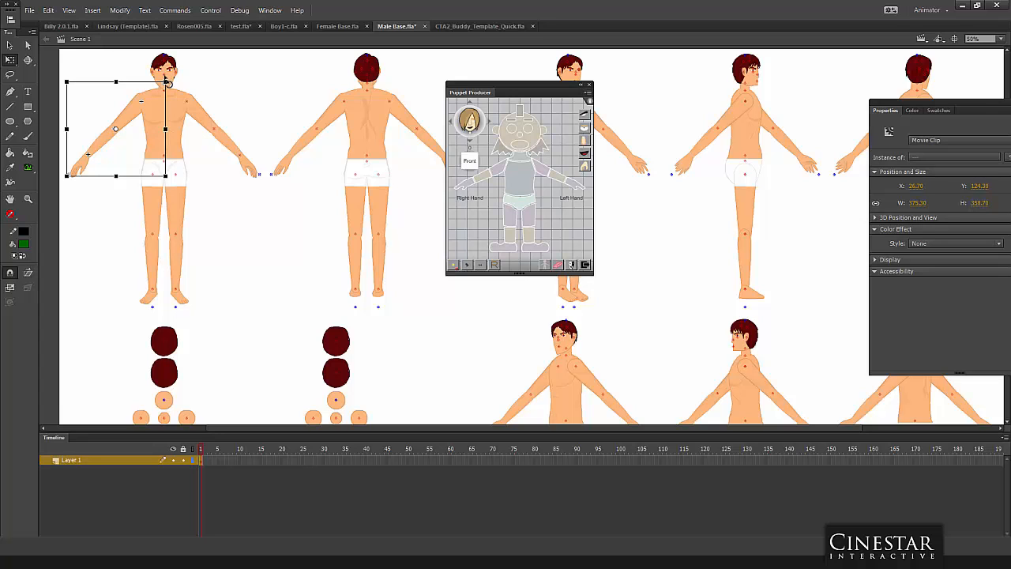
pyautogui.hotkey('ctrl', '=')
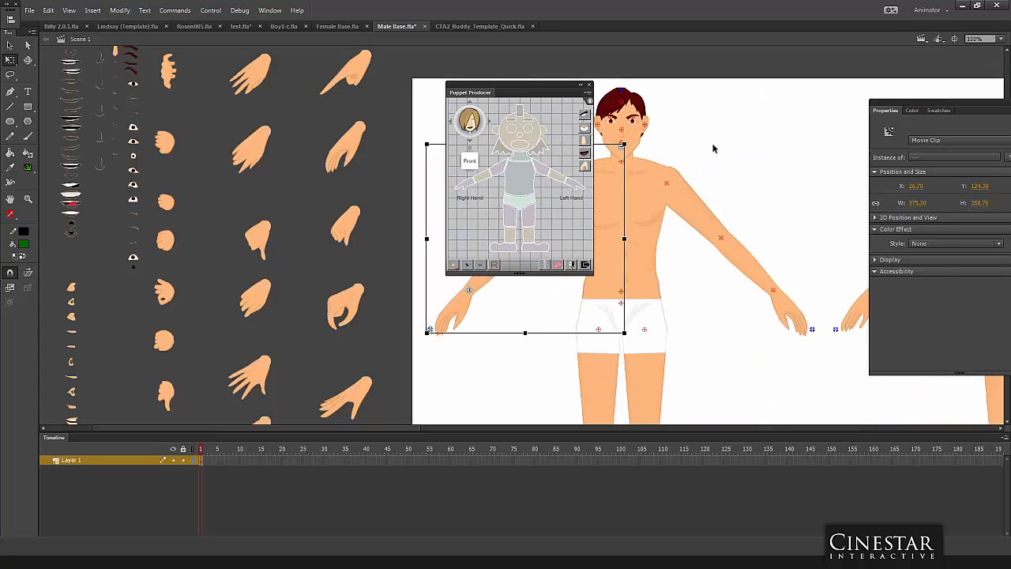
pyautogui.moveTo(723, 148); pyautogui.dragTo(286, 166)
pyautogui.moveTo(197, 162); pyautogui.dragTo(203, 105)
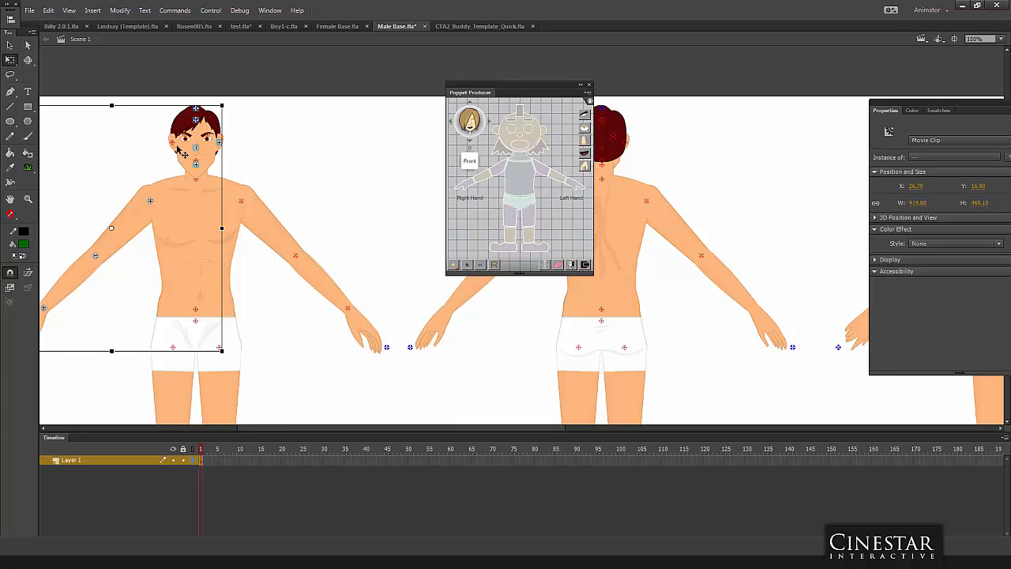
pyautogui.click(335, 204)
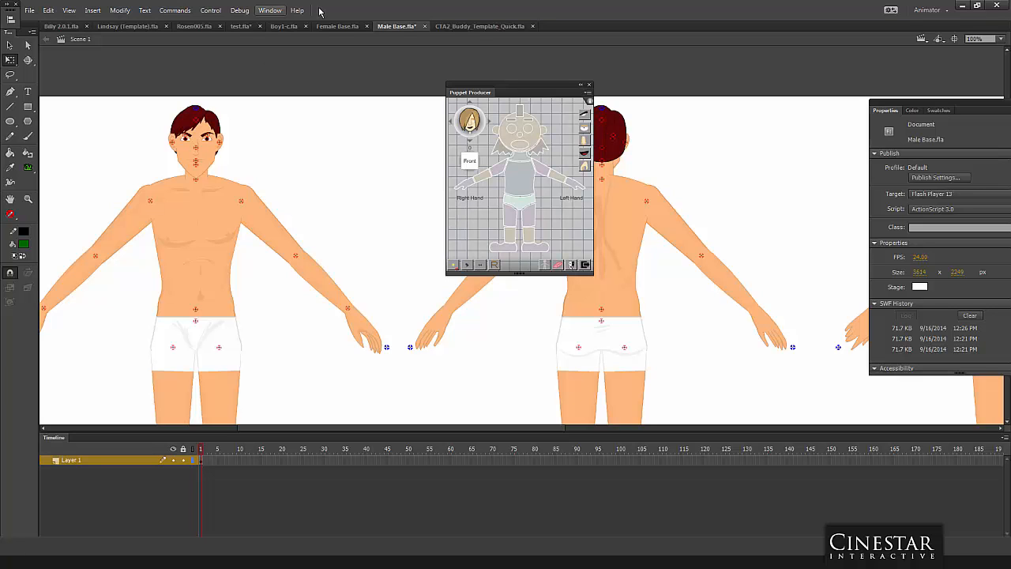
# In test.fla, try Puppet Producer's first utility on the suited character's left shoulder pivot and left upper arm, and clear the selection.
pyautogui.click(239, 27)
pyautogui.moveTo(463, 87); pyautogui.dragTo(572, 92)
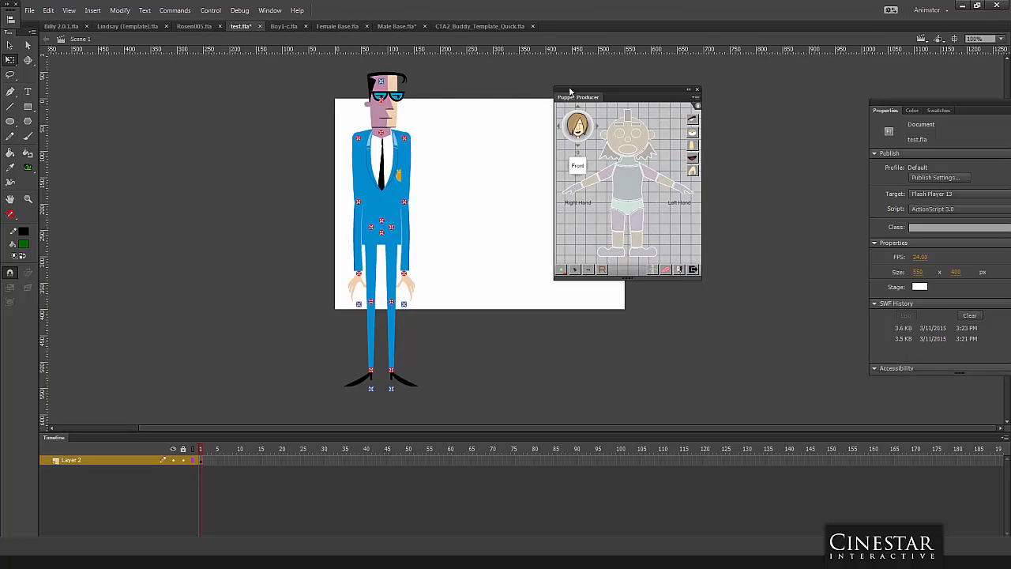
pyautogui.click(404, 138)
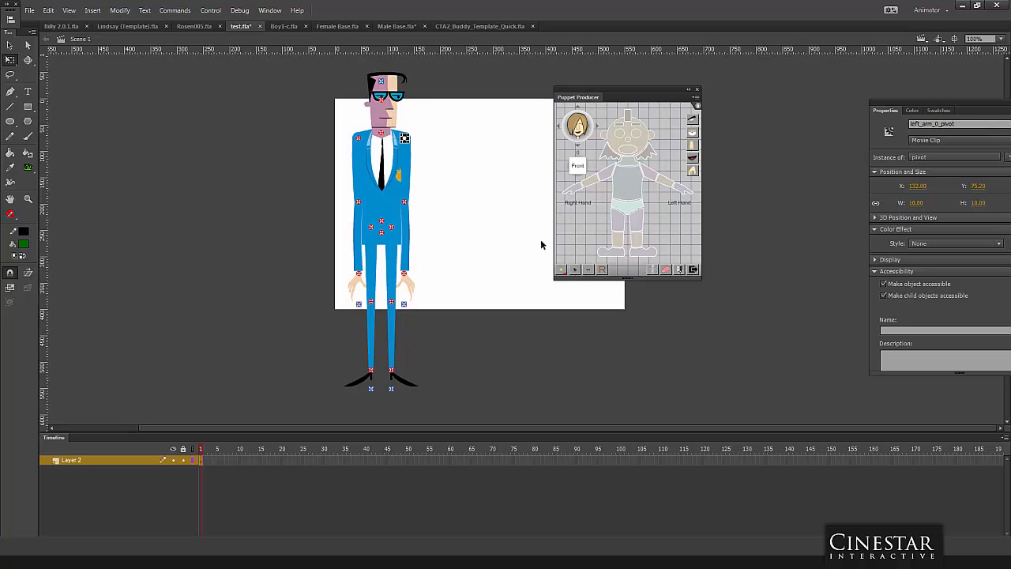
pyautogui.click(559, 271)
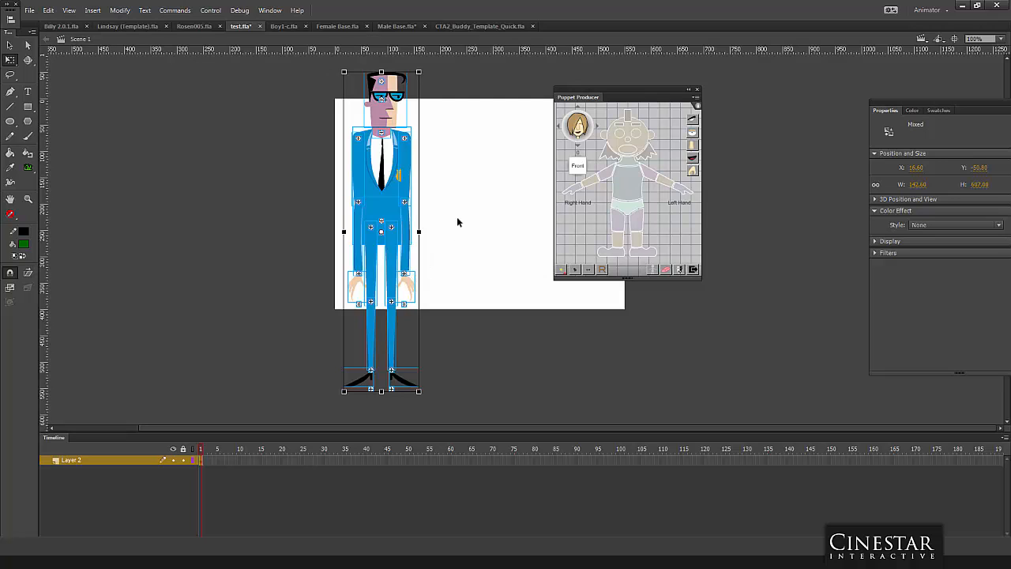
pyautogui.click(451, 147)
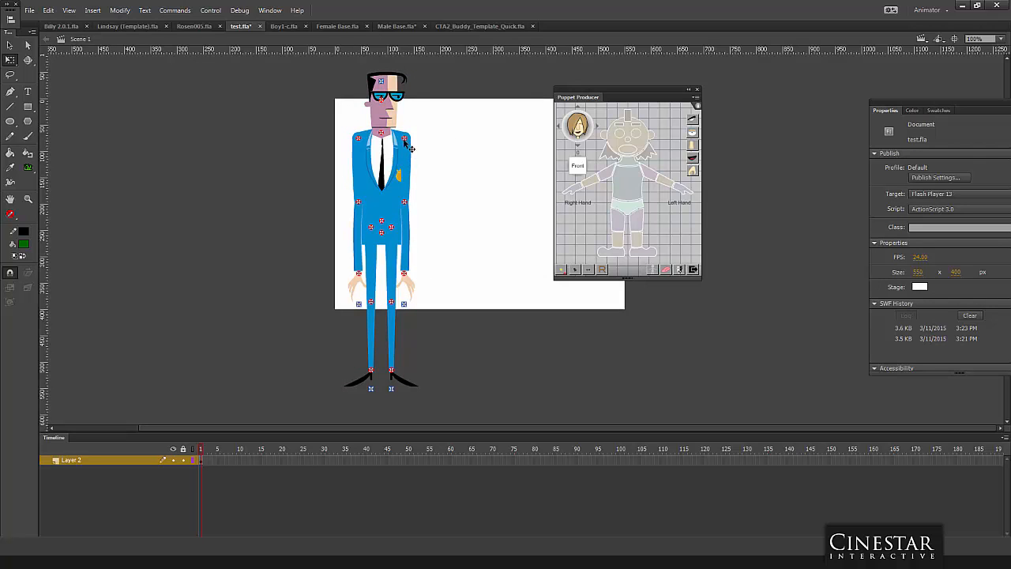
pyautogui.click(409, 153)
pyautogui.click(560, 273)
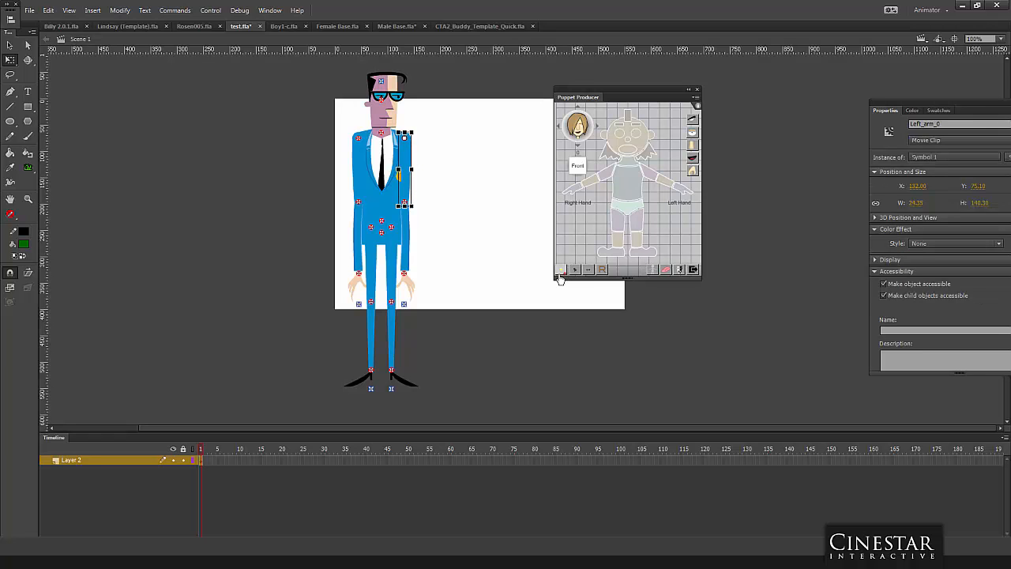
pyautogui.click(492, 242)
# In Billy 2.0.1.fla, inspect the front-view figure's right hand pivot and right forearm, and look over the other views.
pyautogui.click(62, 26)
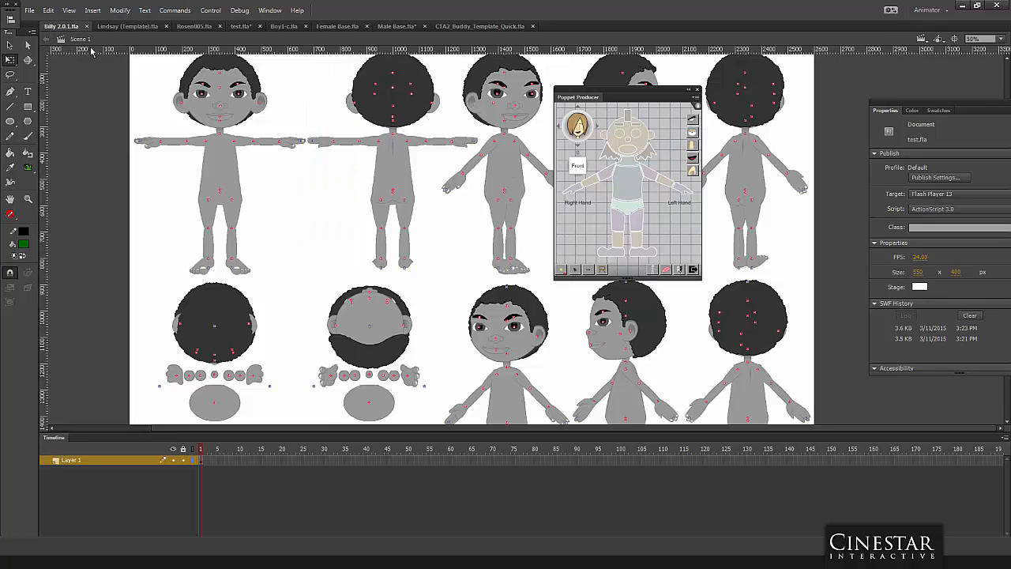
pyautogui.click(160, 143)
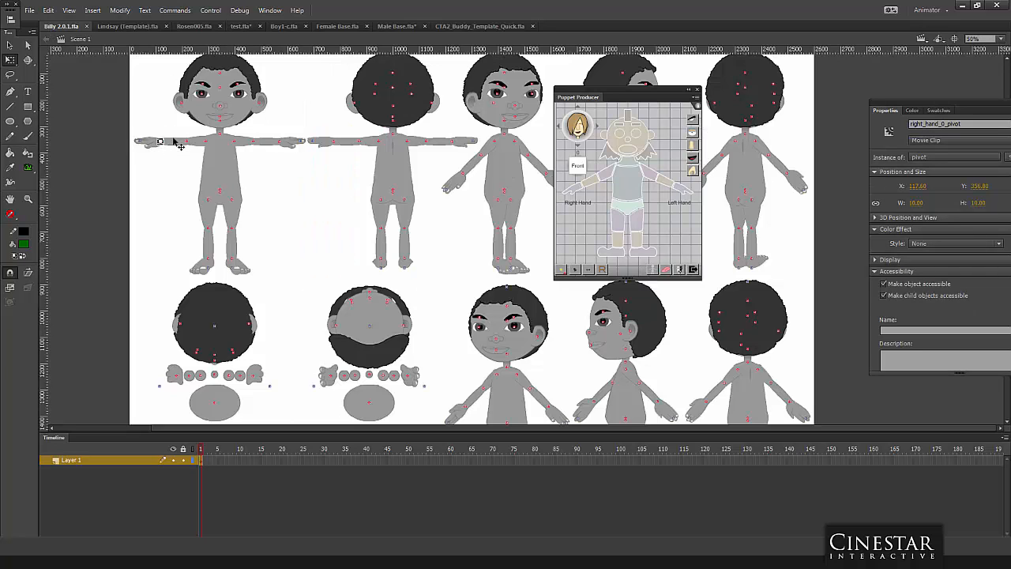
pyautogui.click(175, 141)
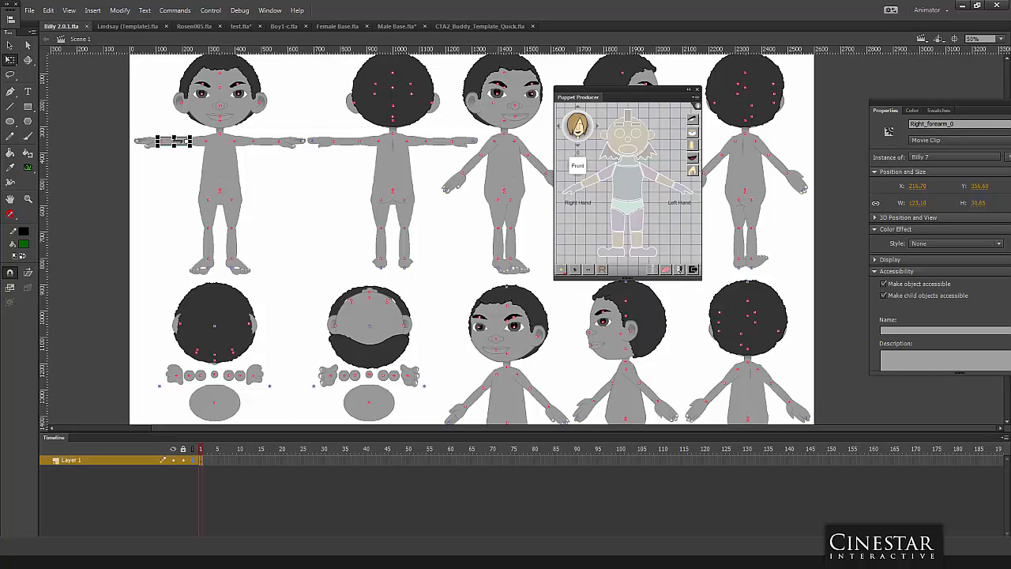
pyautogui.click(302, 194)
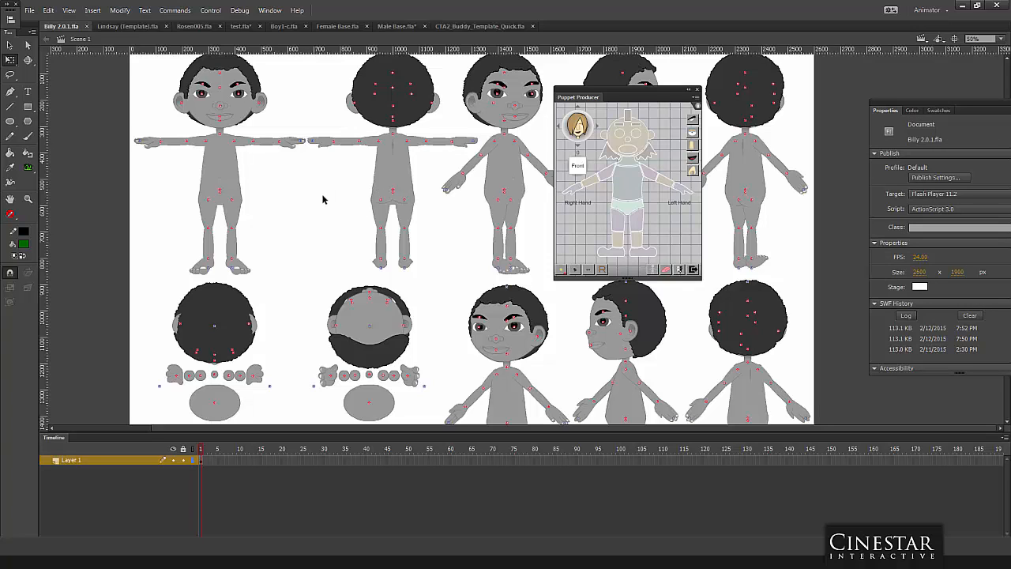
pyautogui.scroll(-4, 323, 199)
pyautogui.scroll(4, 323, 199)
# Try Puppet Producer's first utility on the front-view figure's right forearm pivot, dismiss the output, and clear the selection.
pyautogui.moveTo(605, 95); pyautogui.dragTo(729, 85)
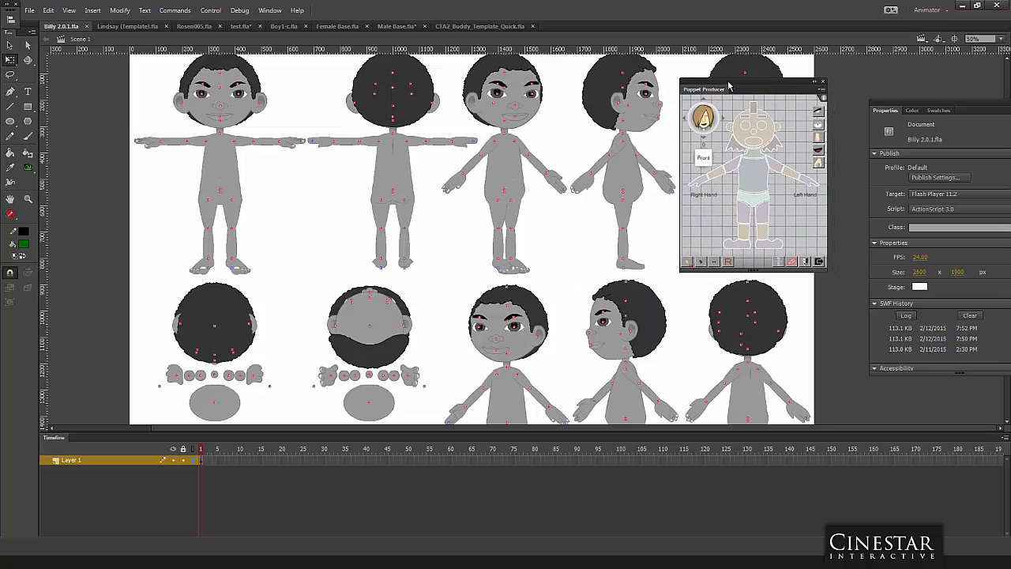
pyautogui.click(187, 144)
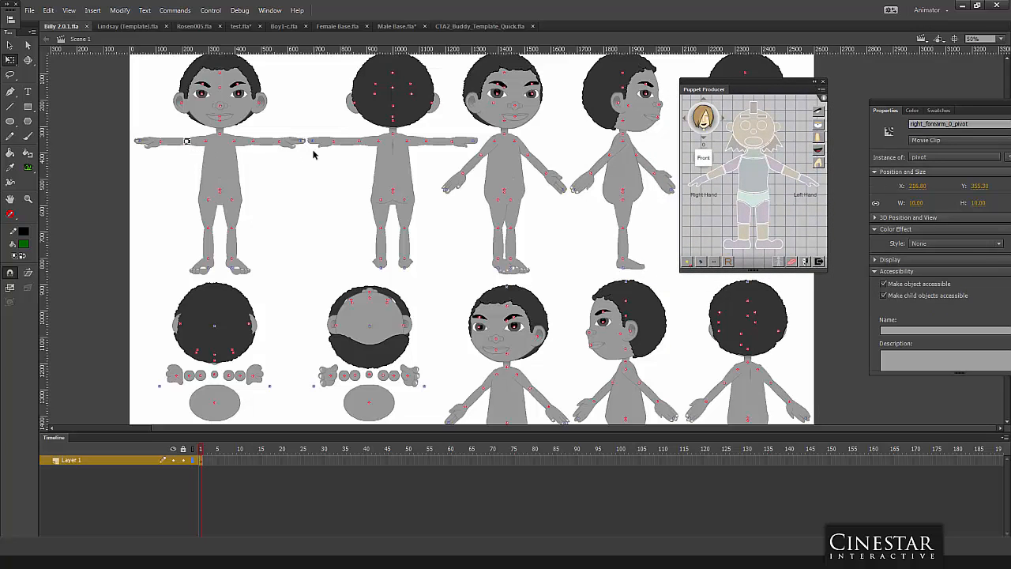
pyautogui.click(691, 262)
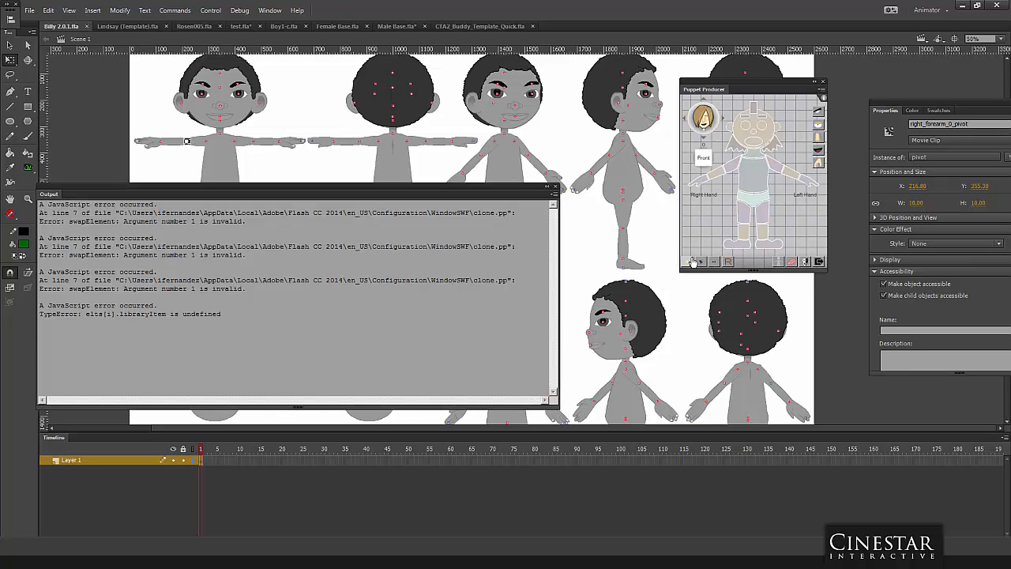
pyautogui.moveTo(223, 311); pyautogui.dragTo(26, 310)
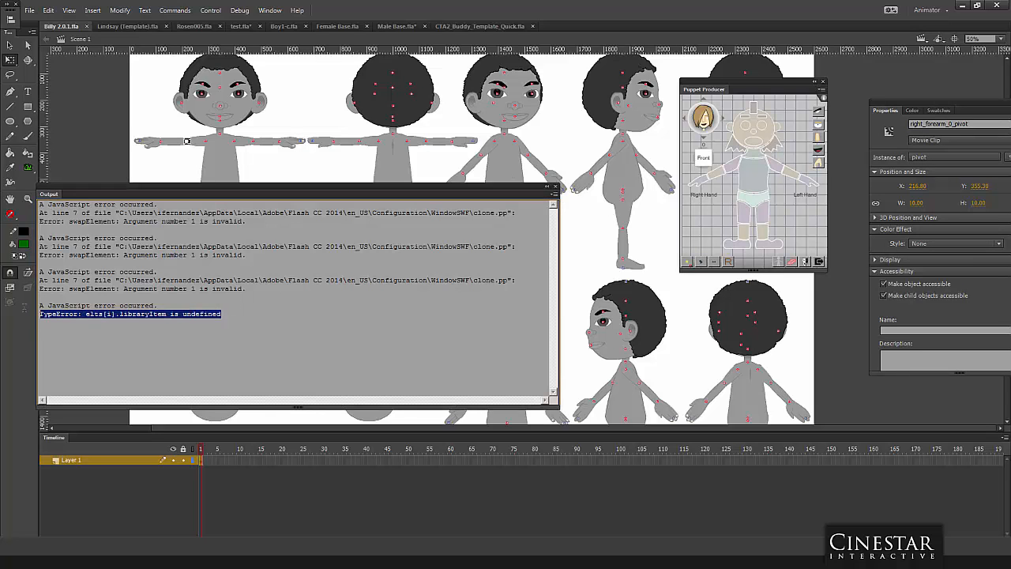
pyautogui.click(557, 188)
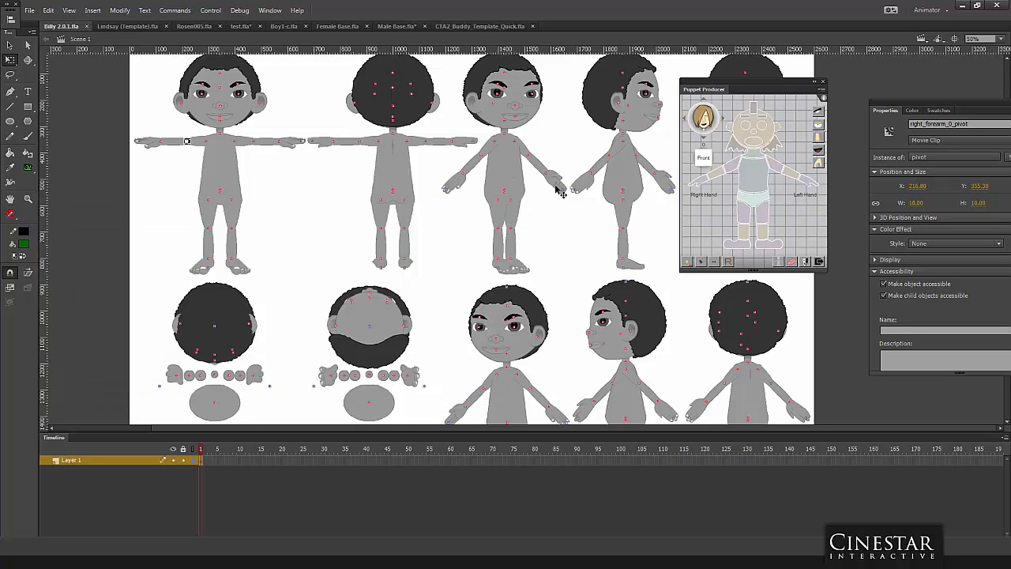
pyautogui.click(462, 230)
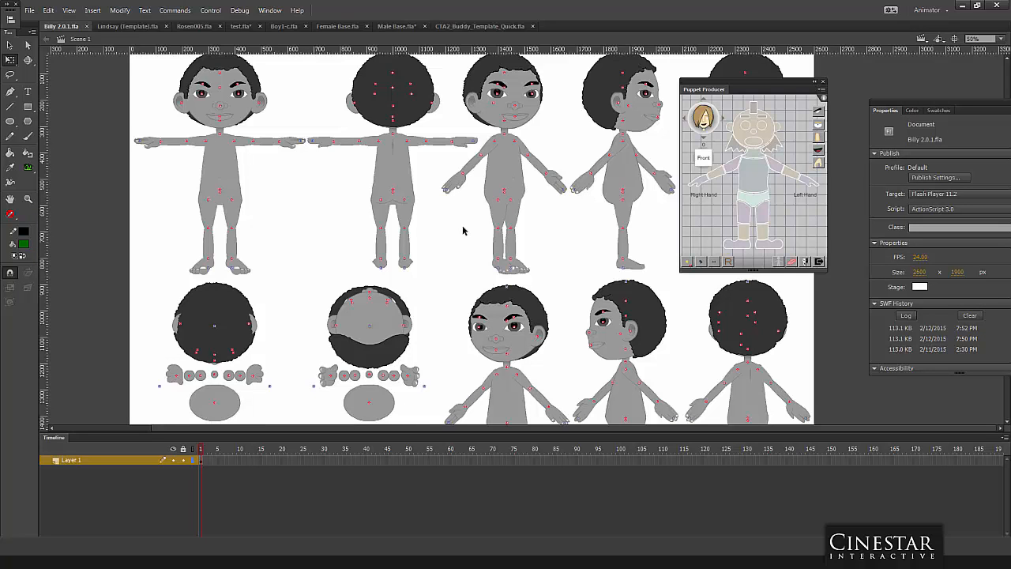
# Create a new ActionScript 3.0 document of 550 × 400 px and move the Puppet Producer panel beside the empty stage.
pyautogui.moveTo(723, 87); pyautogui.dragTo(352, 76)
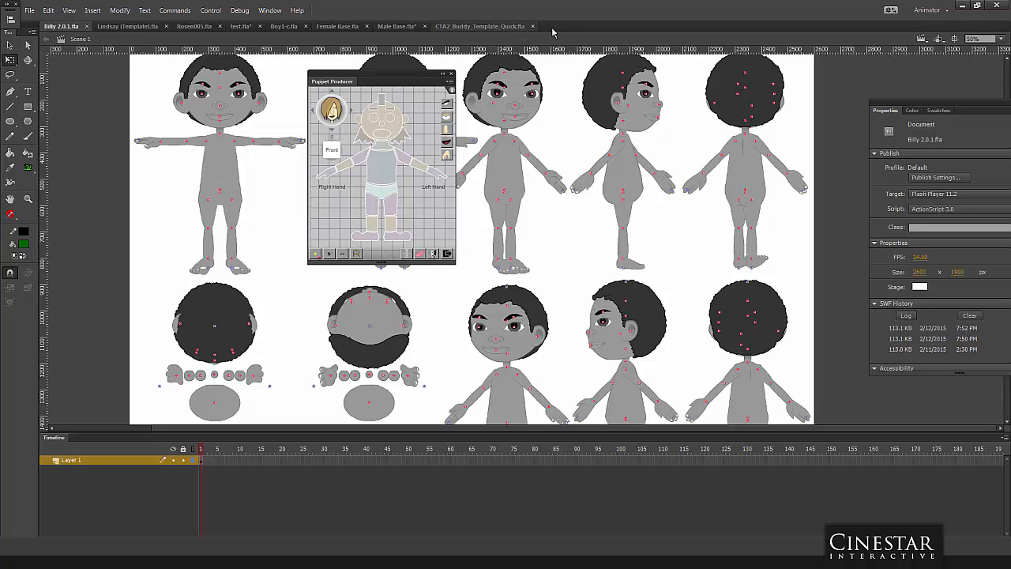
pyautogui.click(501, 26)
pyautogui.click(29, 10)
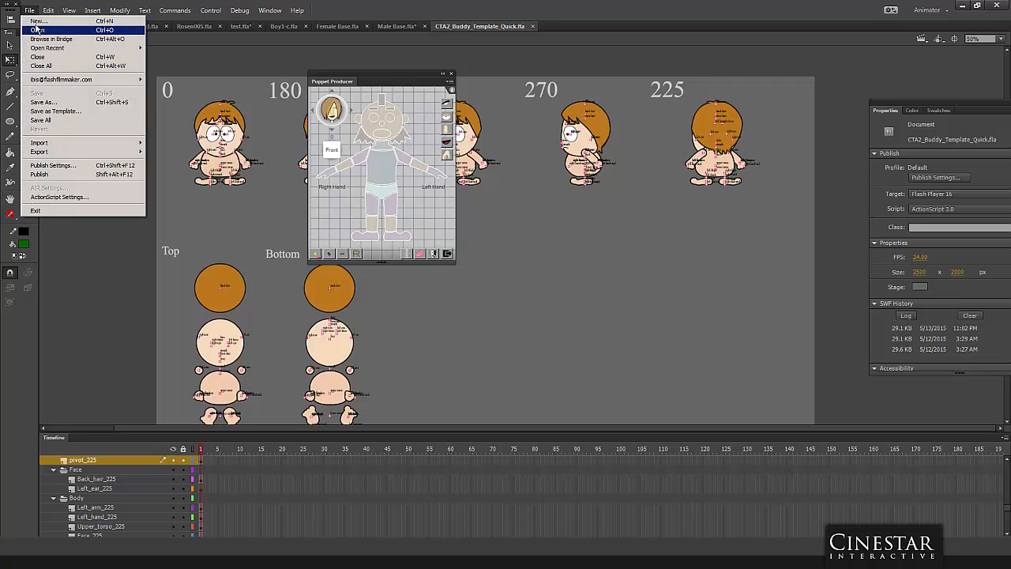
pyautogui.click(79, 23)
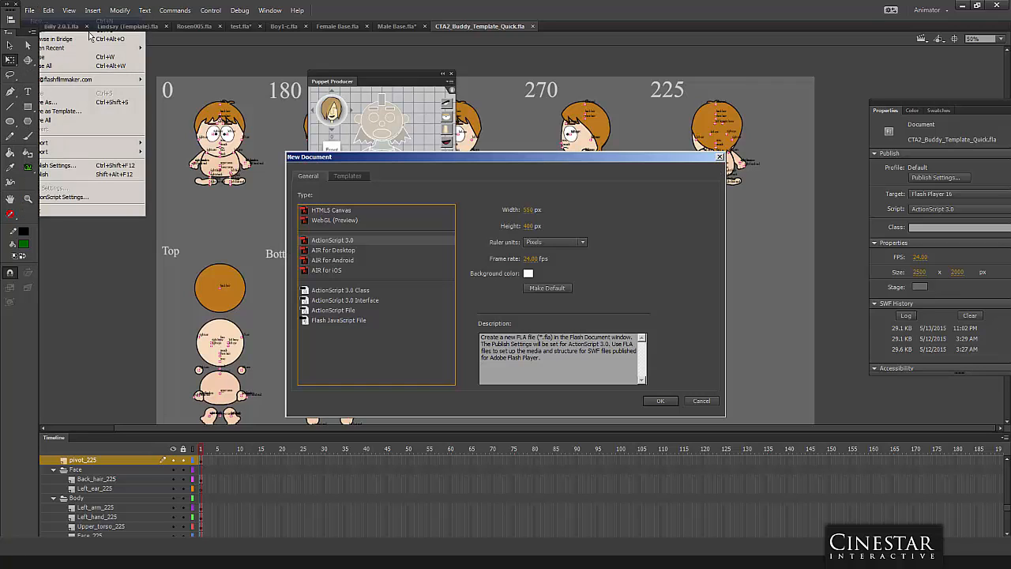
pyautogui.click(661, 401)
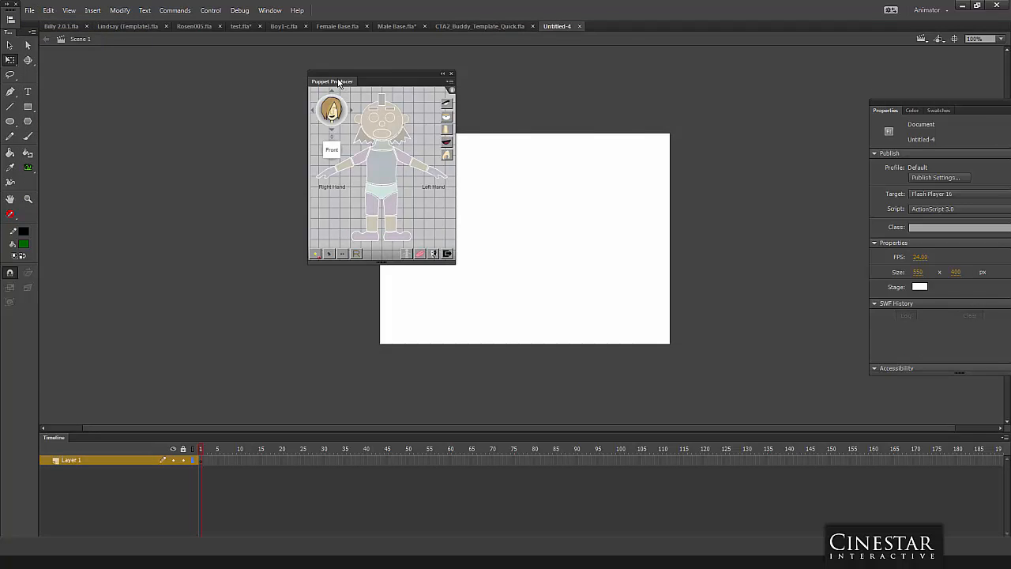
pyautogui.moveTo(338, 82); pyautogui.dragTo(656, 107)
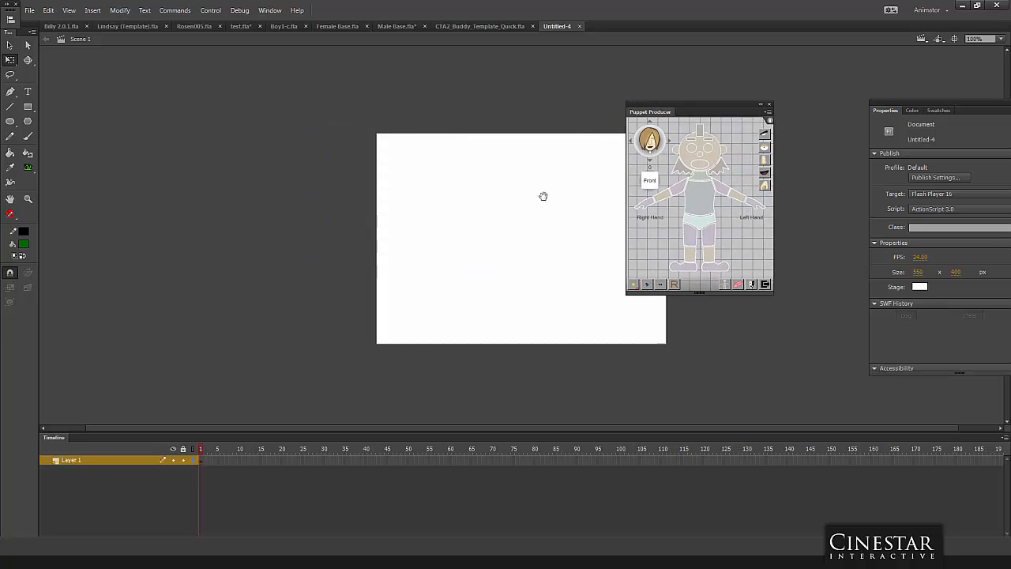
# Add a joint from Puppet Producer, place it in the upper-left area of the stage, and clear the selection.
pyautogui.moveTo(410, 197); pyautogui.dragTo(363, 162)
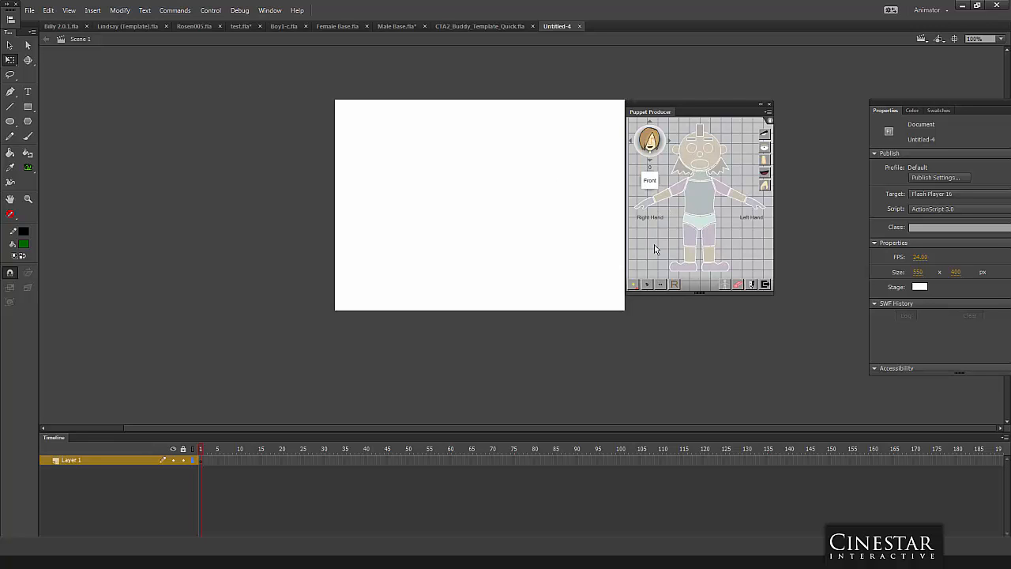
pyautogui.click(650, 285)
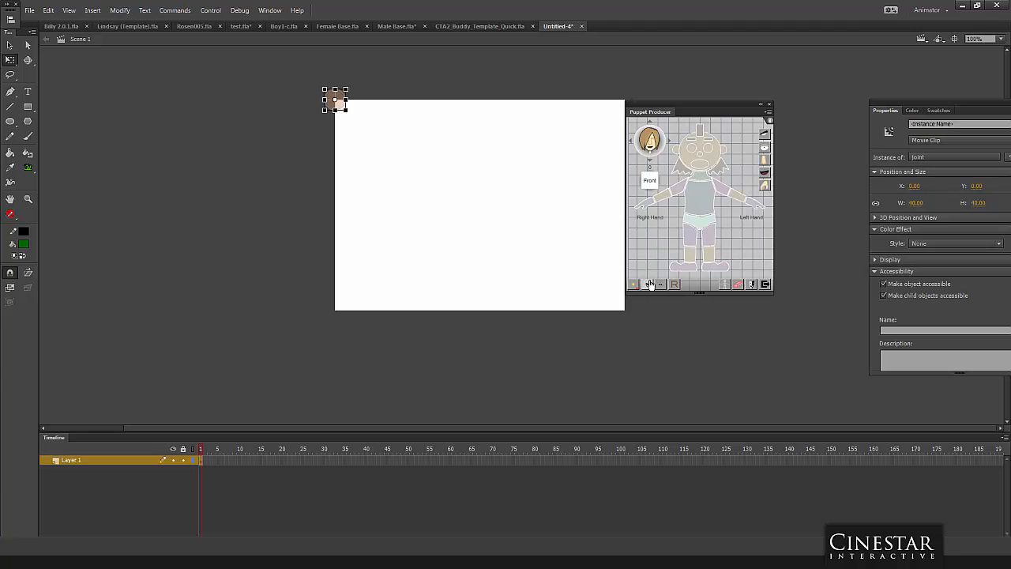
pyautogui.click(374, 69)
pyautogui.moveTo(335, 104); pyautogui.dragTo(414, 158)
pyautogui.click(468, 182)
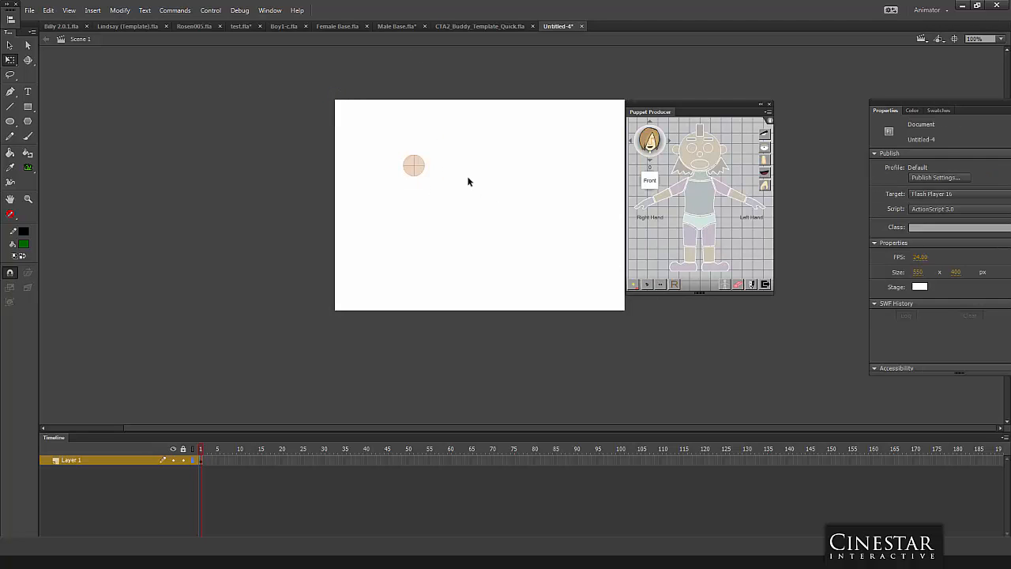
# Add a second joint and place it just right of the first, at about X 227, Y 130.
pyautogui.click(649, 285)
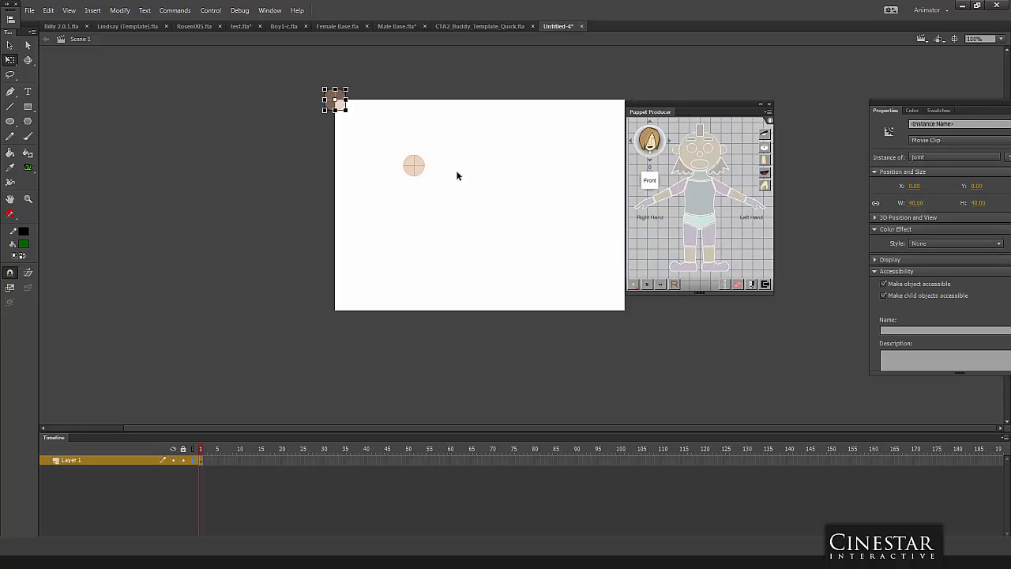
pyautogui.click(388, 103)
pyautogui.moveTo(344, 110); pyautogui.dragTo(462, 176)
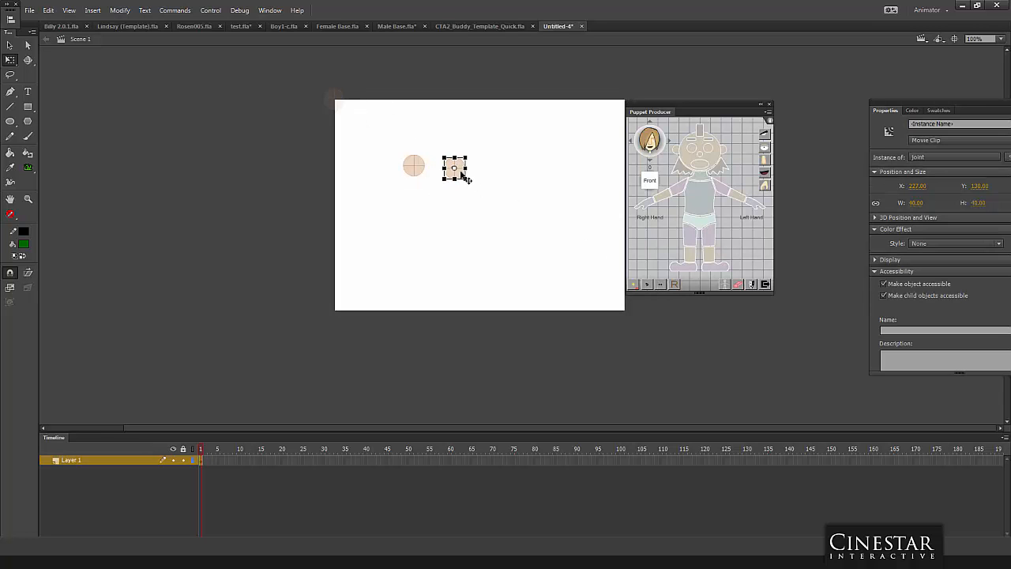
# Add four more joints and spread them over the stage's upper-left area, around and above the first two.
pyautogui.click(649, 284)
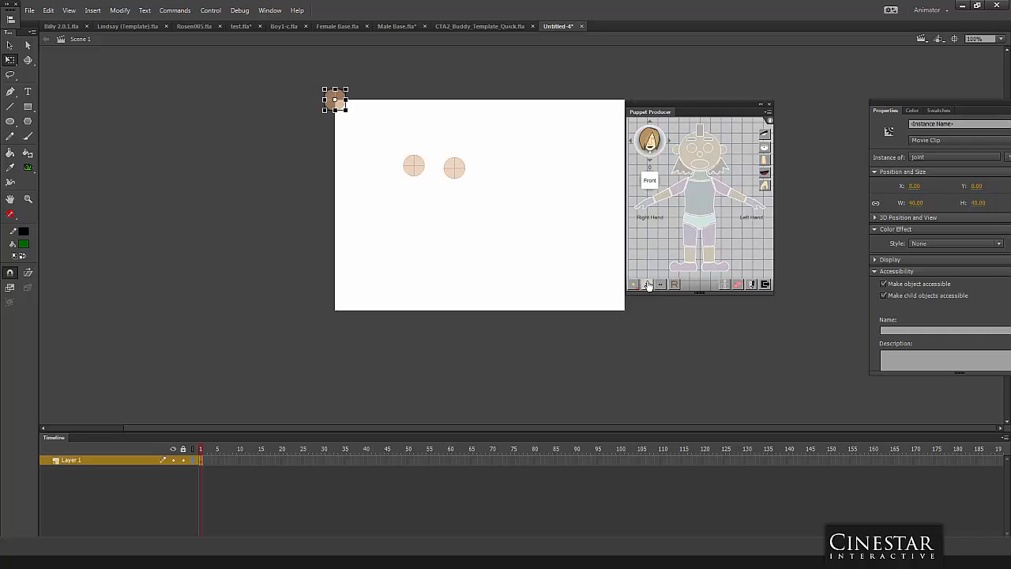
pyautogui.click(448, 132)
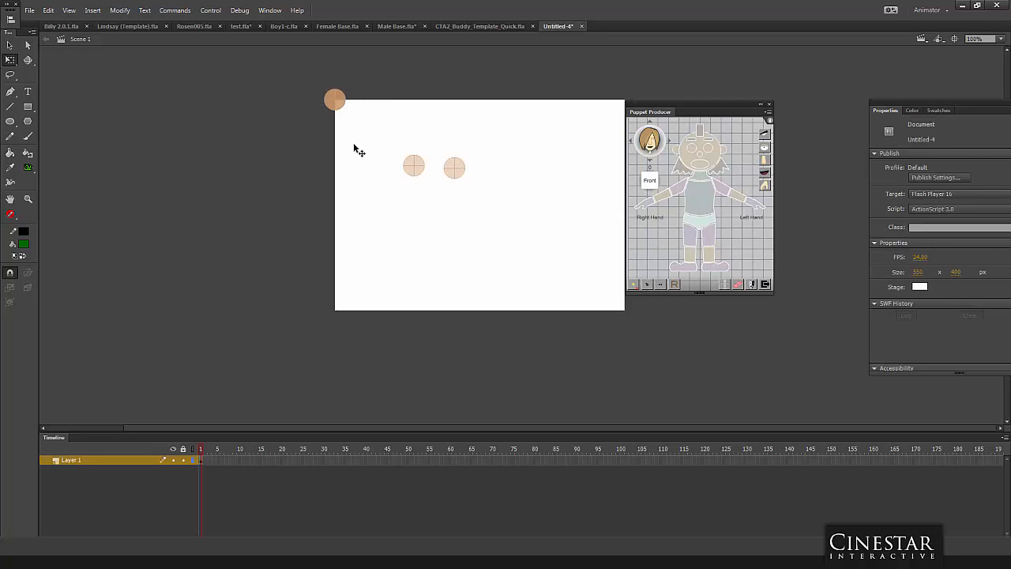
pyautogui.click(342, 104)
pyautogui.click(412, 105)
pyautogui.moveTo(345, 106); pyautogui.dragTo(357, 175)
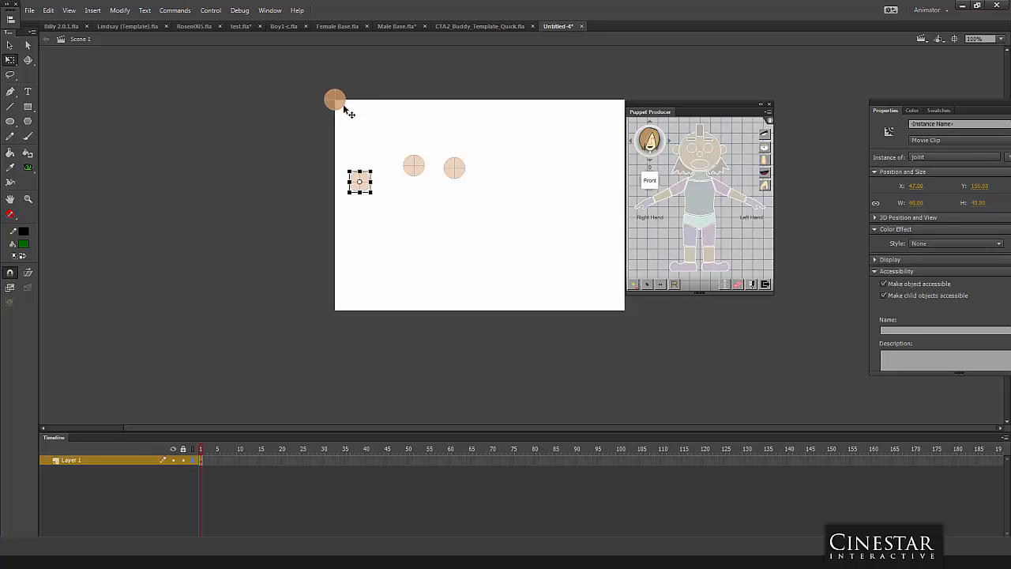
pyautogui.moveTo(343, 109); pyautogui.dragTo(436, 116)
pyautogui.moveTo(342, 101); pyautogui.dragTo(407, 103)
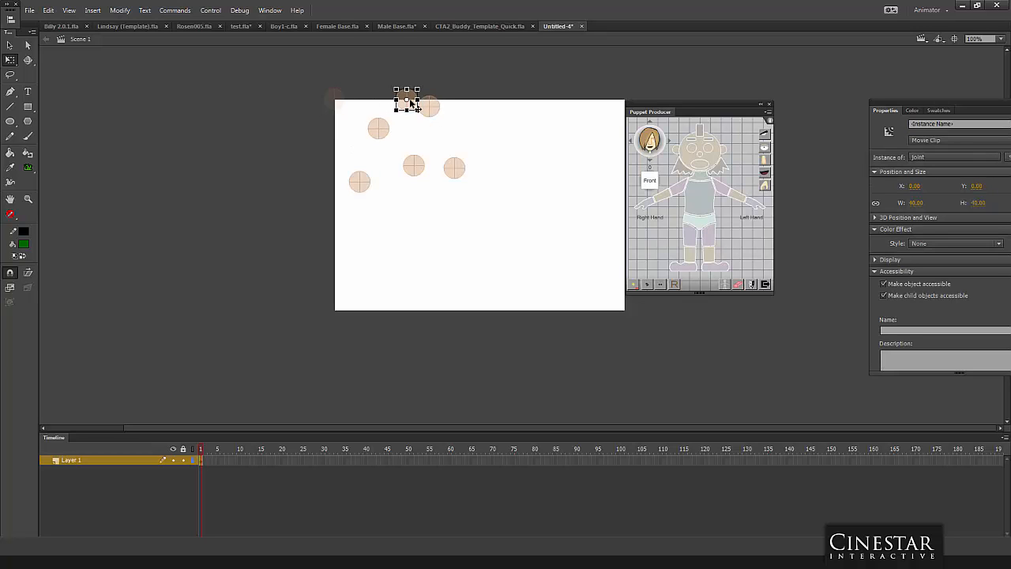
pyautogui.click(447, 125)
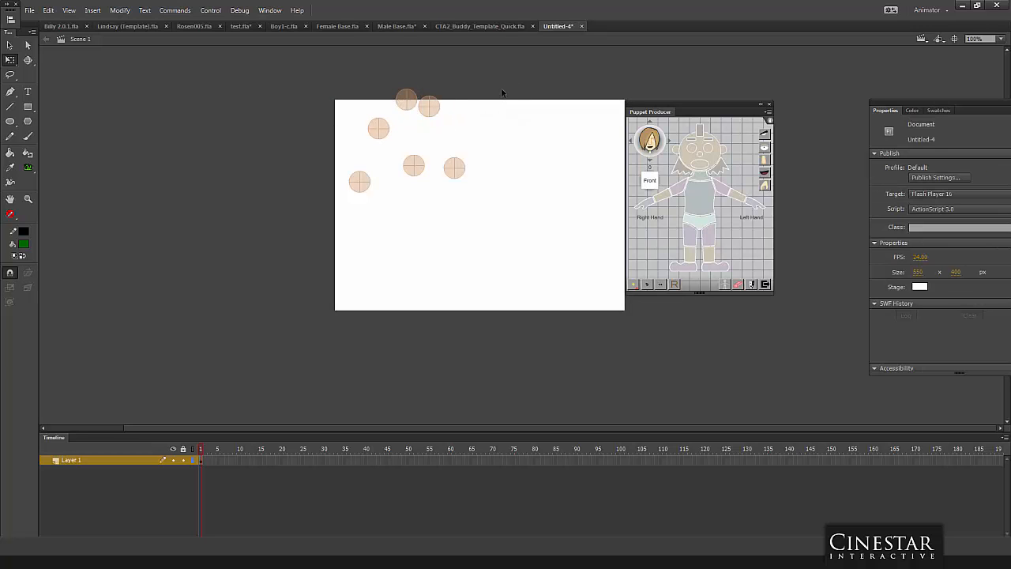
# Arrange three joints in a slanted column near the stage's left edge, from about X 83, Y 38 down to X 31, Y 174.
pyautogui.moveTo(382, 128); pyautogui.dragTo(368, 140)
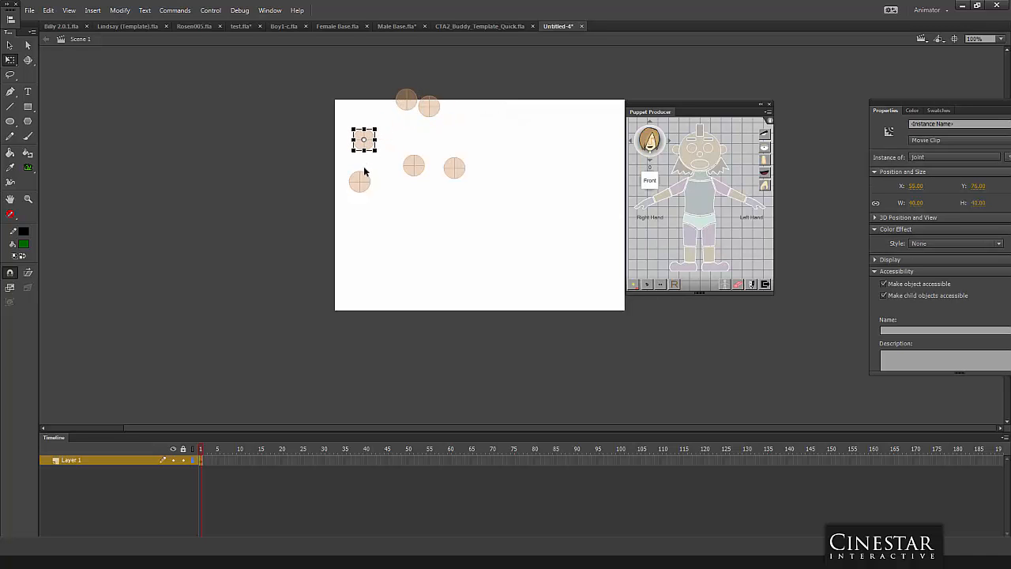
pyautogui.moveTo(360, 188); pyautogui.dragTo(352, 195)
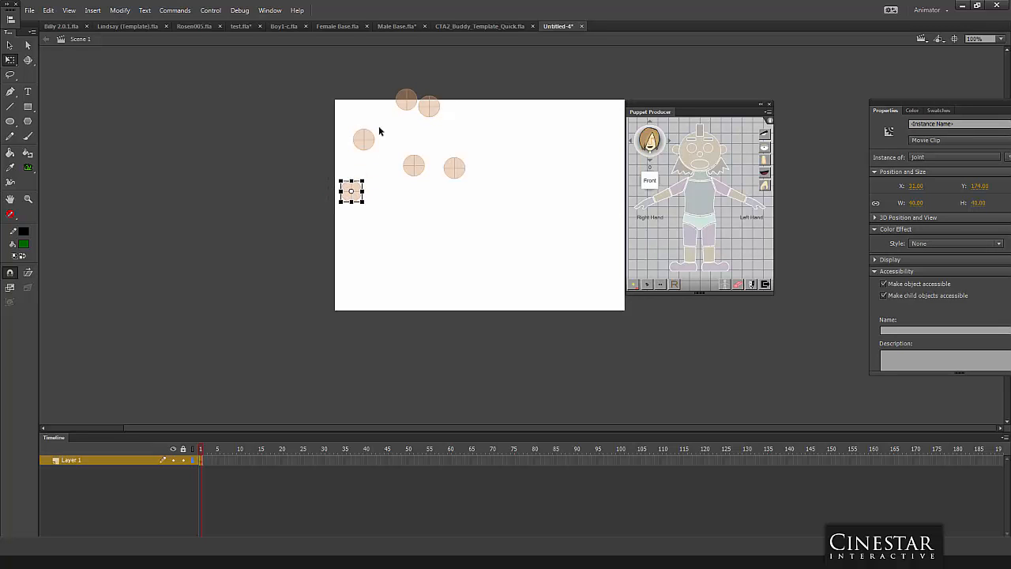
pyautogui.moveTo(372, 142); pyautogui.dragTo(378, 143)
pyautogui.moveTo(407, 98); pyautogui.dragTo(361, 154)
pyautogui.moveTo(391, 118); pyautogui.dragTo(382, 126)
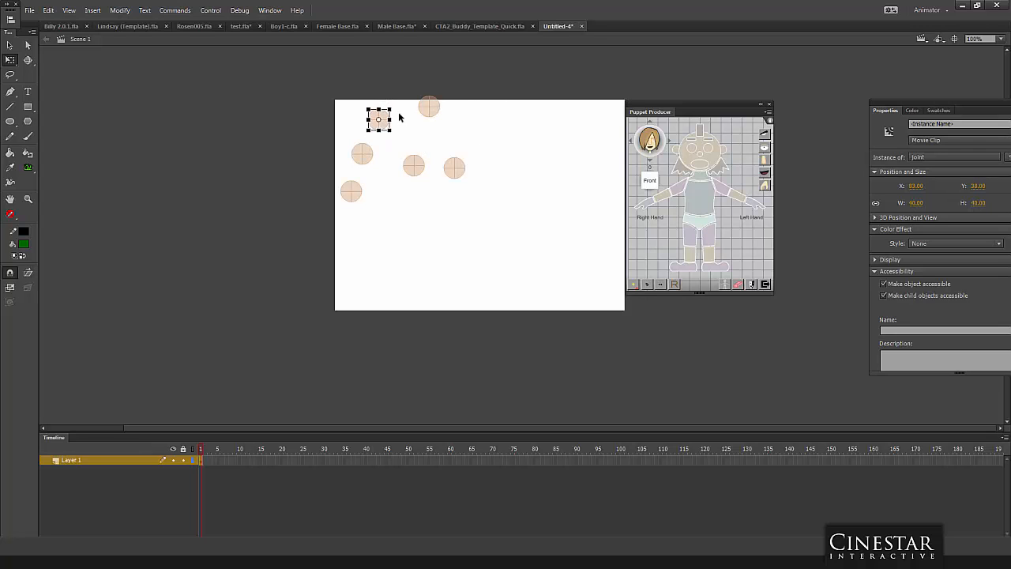
# Select the two side-by-side joints and move them together toward the stage's right side, to about X 292, Y 105.
pyautogui.moveTo(488, 93); pyautogui.dragTo(411, 197)
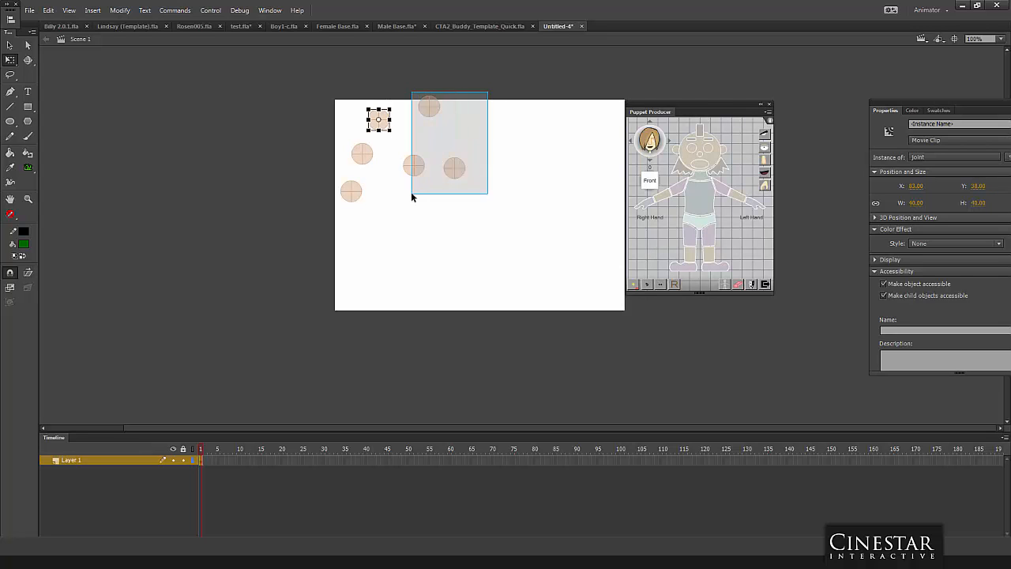
pyautogui.click(442, 135)
pyautogui.moveTo(412, 136); pyautogui.dragTo(506, 203)
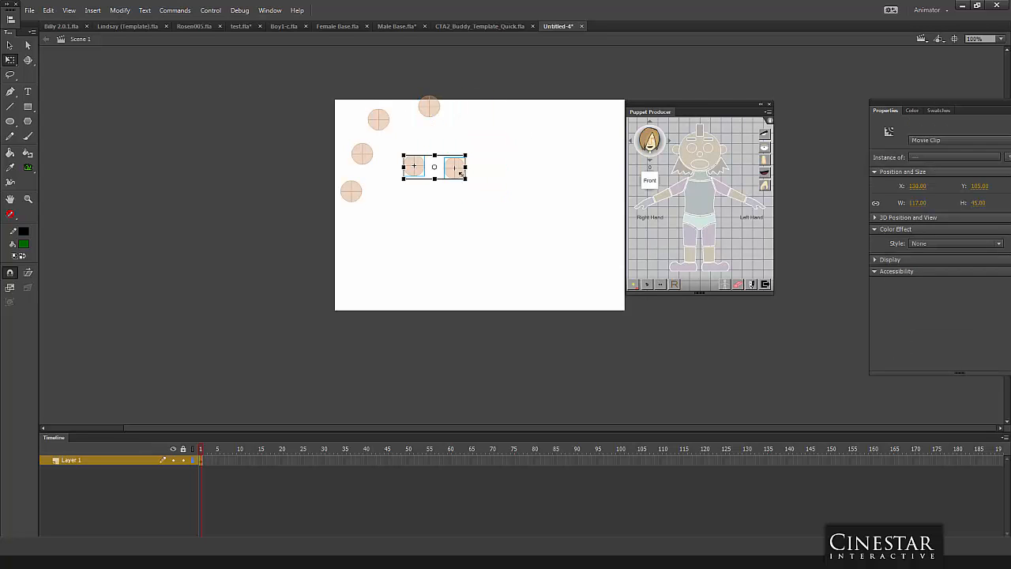
pyautogui.moveTo(474, 170); pyautogui.dragTo(503, 167)
pyautogui.click(497, 166)
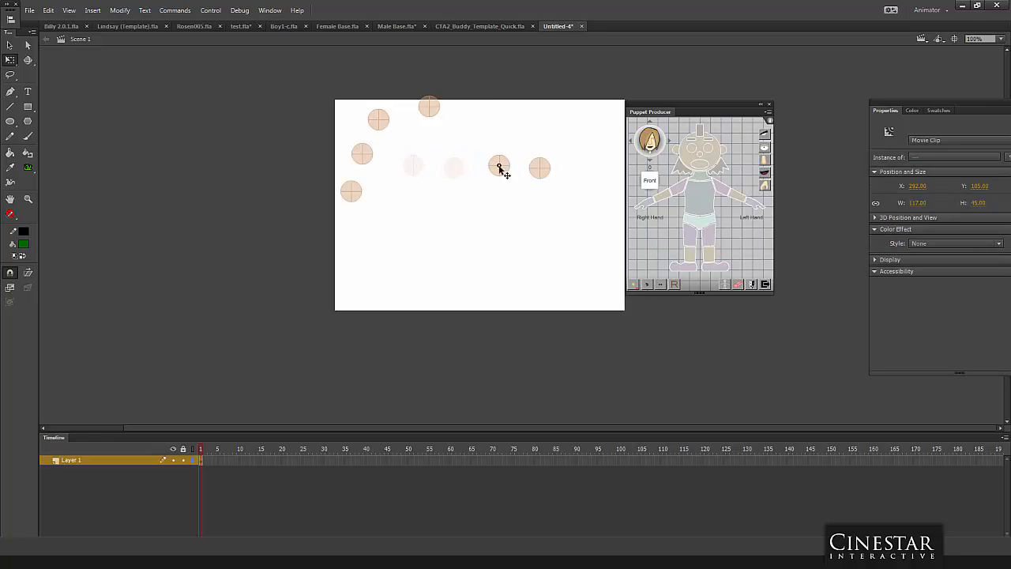
# Enlarge the topmost joint to about 128 px, and centre another joint of about 90 px over its lower half.
pyautogui.moveTo(434, 108)
pyautogui.mouseDown()
pyautogui.moveTo(413, 175)
pyautogui.moveTo(450, 115)
pyautogui.mouseUp()
pyautogui.moveTo(424, 151); pyautogui.dragTo(436, 150)
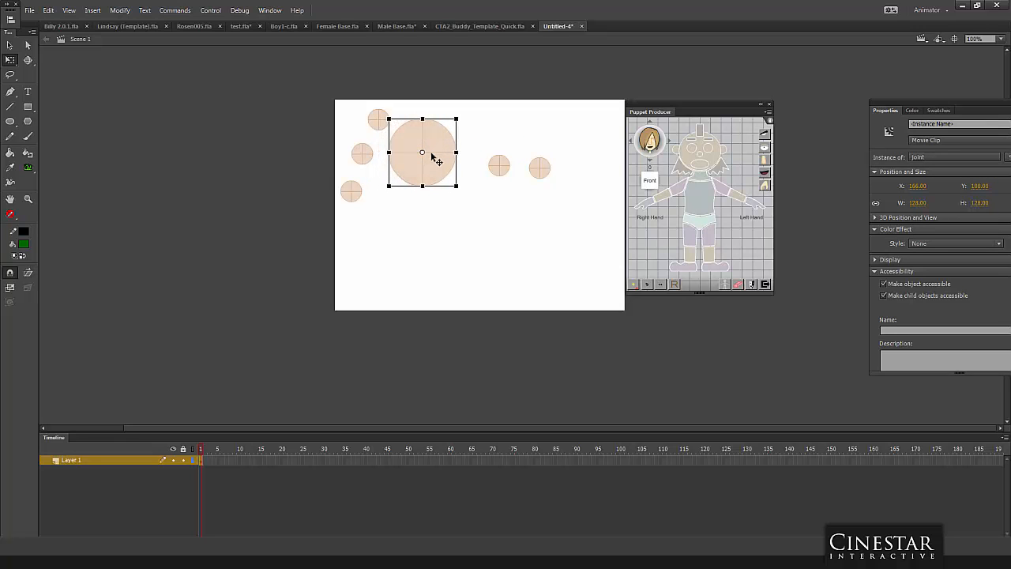
pyautogui.click(502, 165)
pyautogui.moveTo(509, 156); pyautogui.dragTo(434, 170)
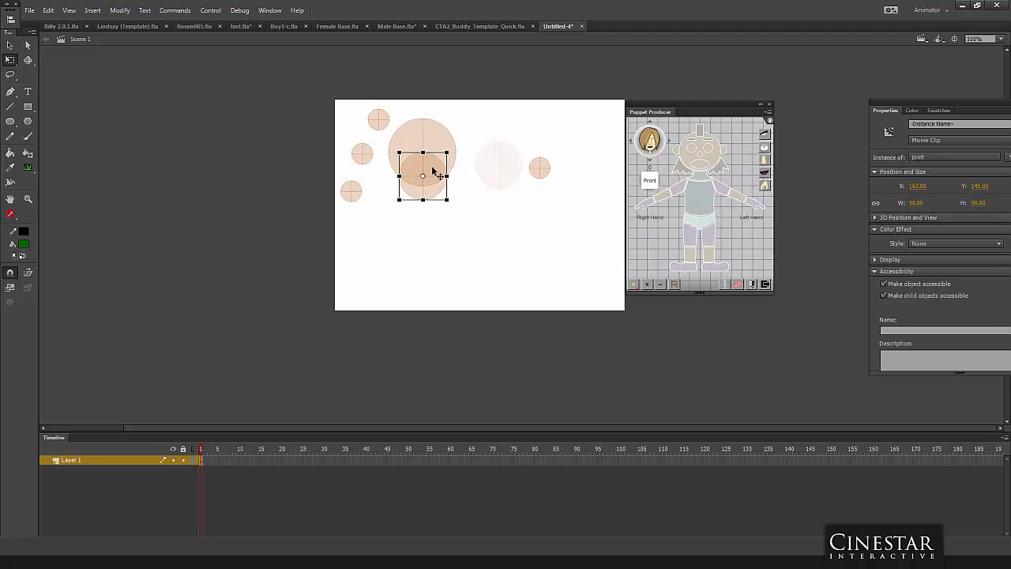
pyautogui.press('Left')
pyautogui.press('Left')
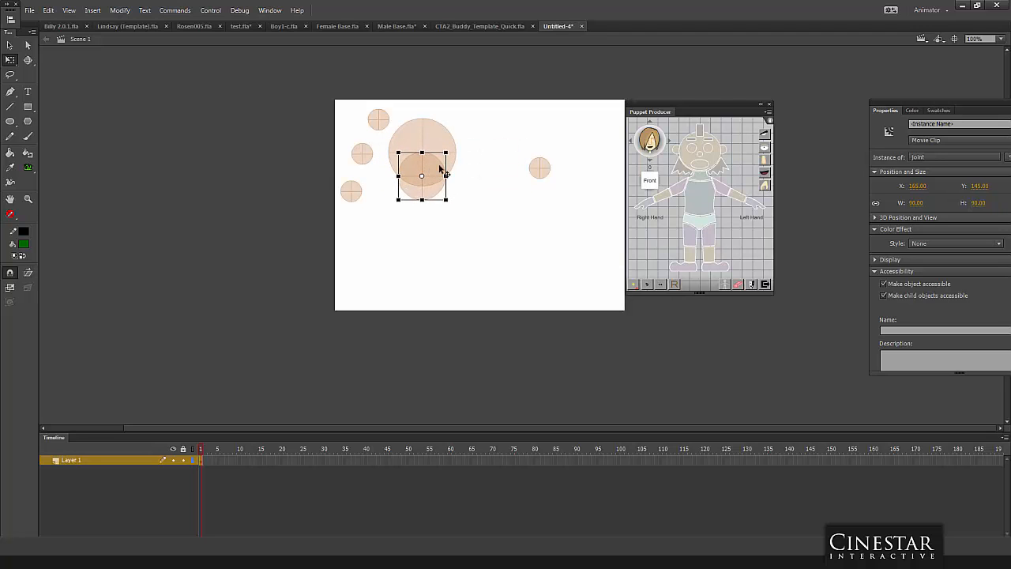
pyautogui.press('Right')
pyautogui.click(444, 188)
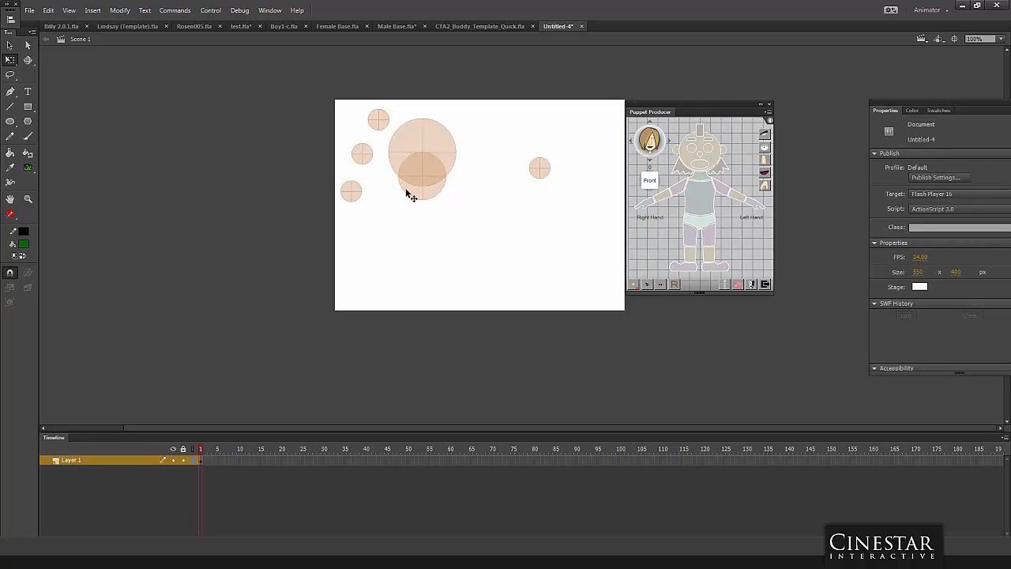
# Enlarge the slanted column's top joint to about 74 px and move it over the largest joint's upper-left edge.
pyautogui.click(385, 119)
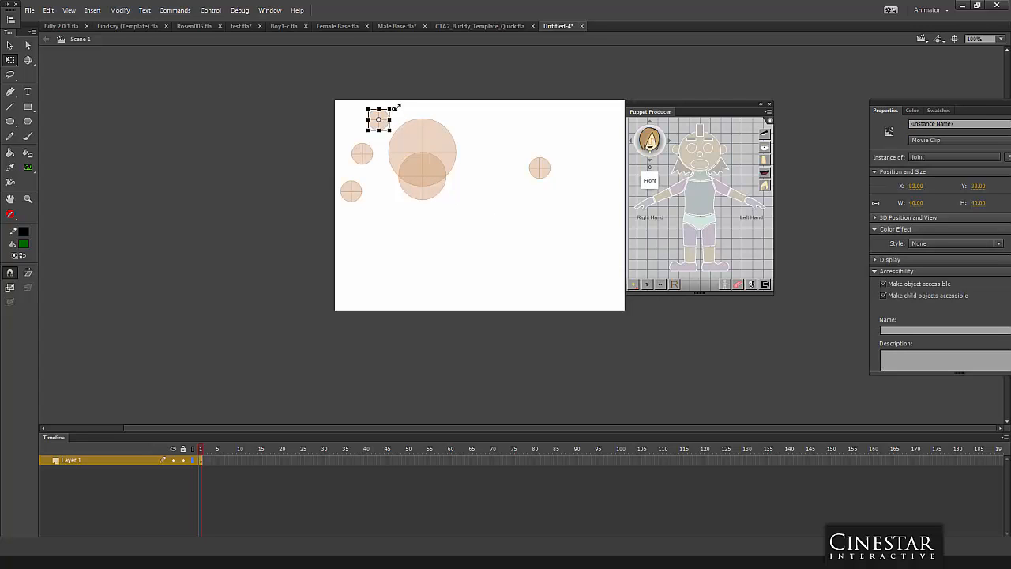
pyautogui.moveTo(395, 106); pyautogui.dragTo(394, 138)
pyautogui.click(435, 111)
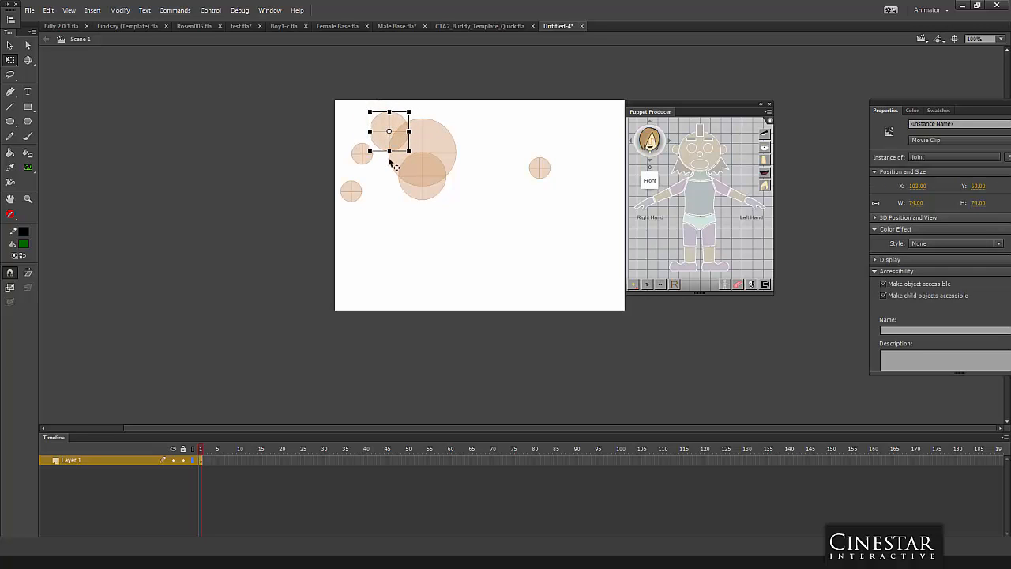
# Nudge the 74 px joint so its vertical centreline meets the largest joint's left edge and its bottom meets that joint's horizontal centreline.
pyautogui.hotkey('ctrl', '=')
pyautogui.hotkey('ctrl', '=')
pyautogui.press('space')
pyautogui.moveTo(562, 243); pyautogui.dragTo(410, 102)
pyautogui.moveTo(355, 149); pyautogui.dragTo(347, 154)
pyautogui.hotkey('ctrl', '=')
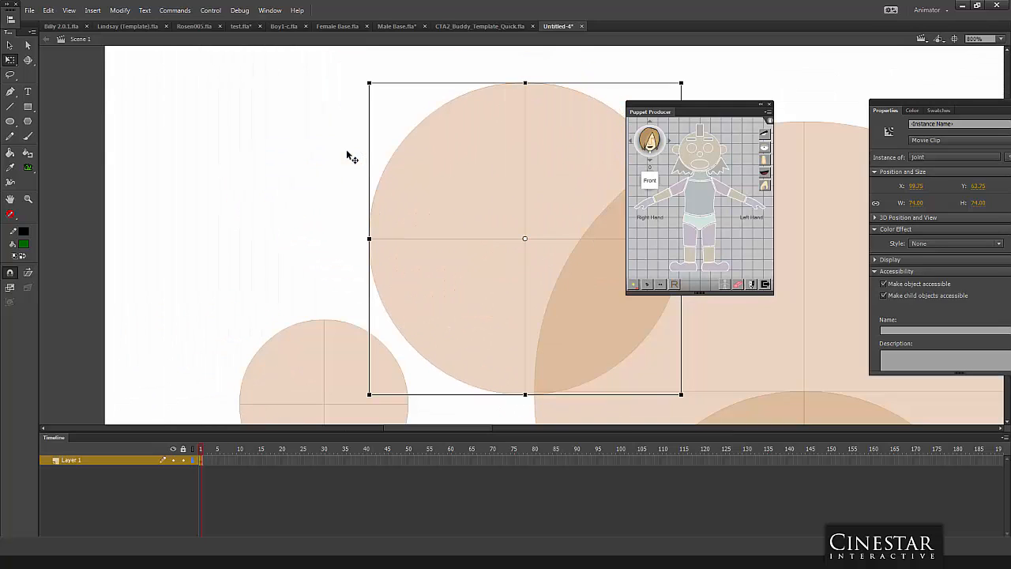
pyautogui.press('Right')
pyautogui.press('Right')
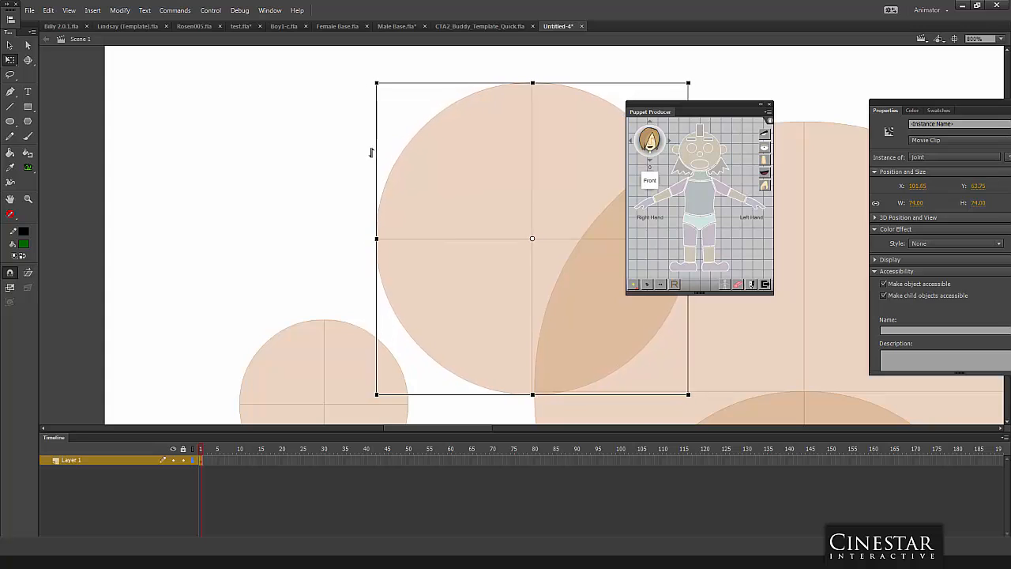
pyautogui.press('Up')
pyautogui.press('Up')
pyautogui.press('Up')
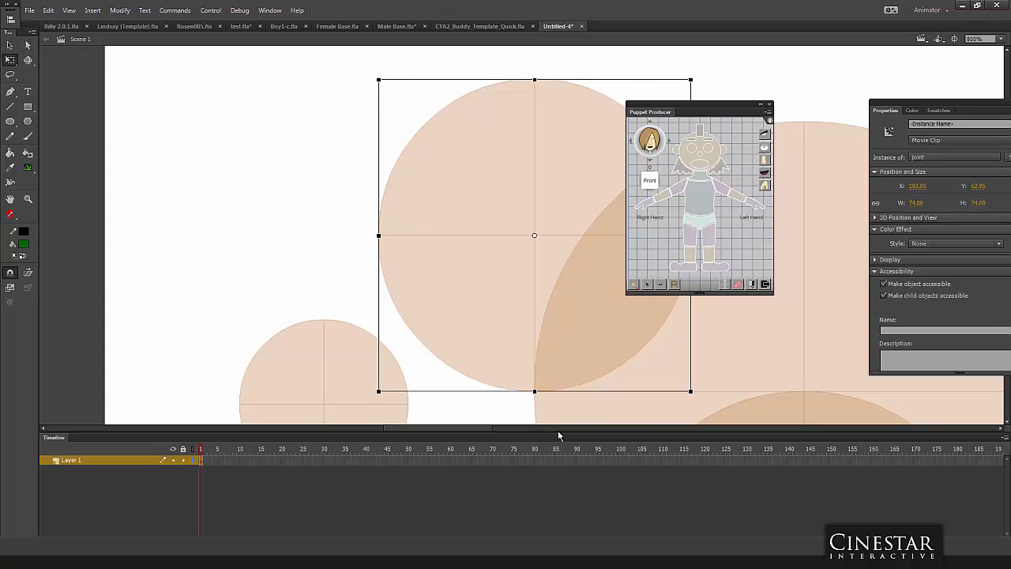
pyautogui.click(324, 297)
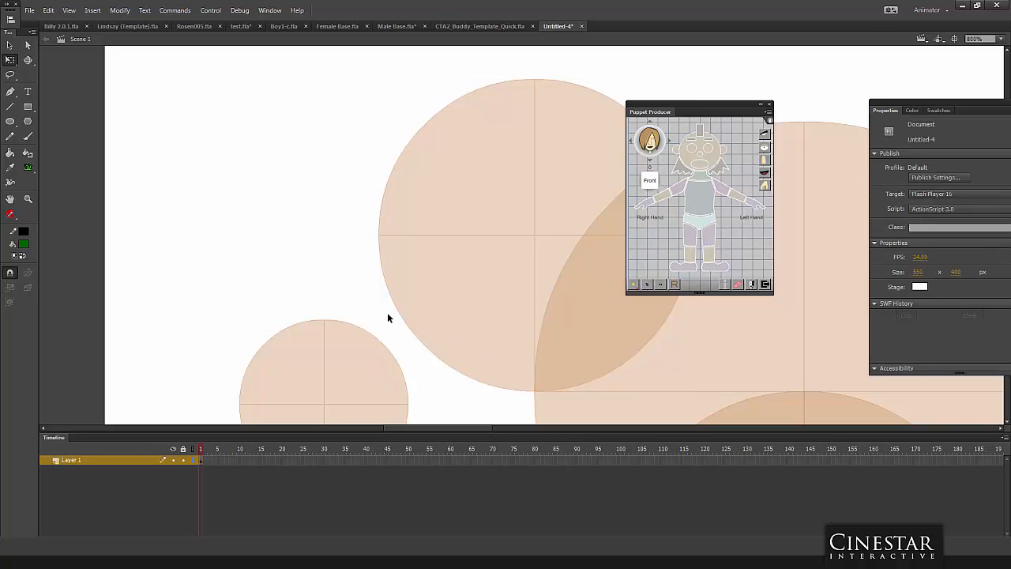
# Shrink the slanted column's middle joint and place it below the 74 px joint, at the largest joint's lower-left edge.
pyautogui.hotkey('ctrl', '-')
pyautogui.moveTo(535, 355); pyautogui.dragTo(329, 216)
pyautogui.click(277, 205)
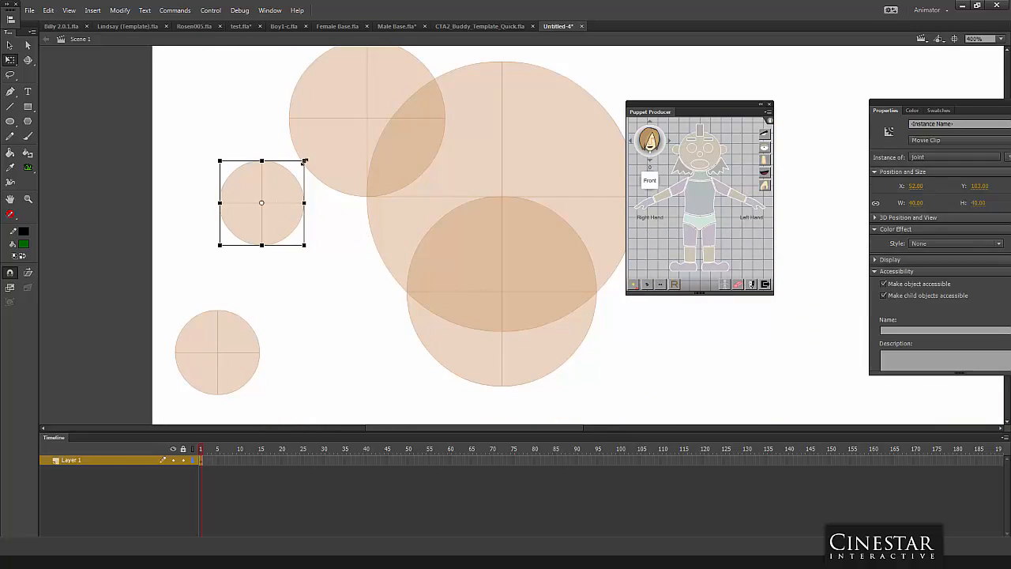
pyautogui.moveTo(304, 159); pyautogui.dragTo(384, 248)
# Align the small joint and the 74 px joint above it by their horizontal centres, and clear the selection.
pyautogui.keyDown('shift'); pyautogui.click(339, 158); pyautogui.keyUp('shift')
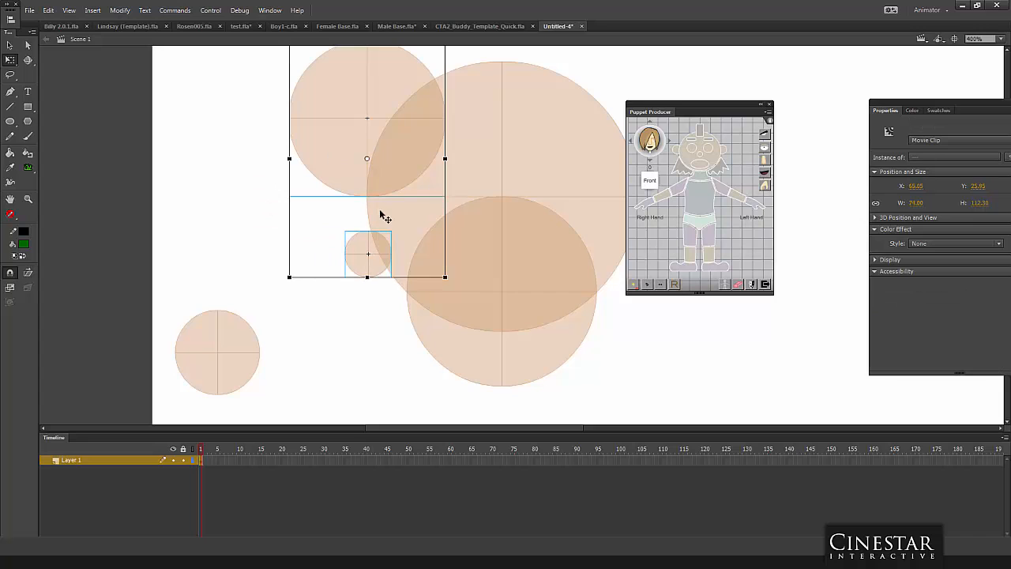
pyautogui.hotkey('ctrl', 'k')
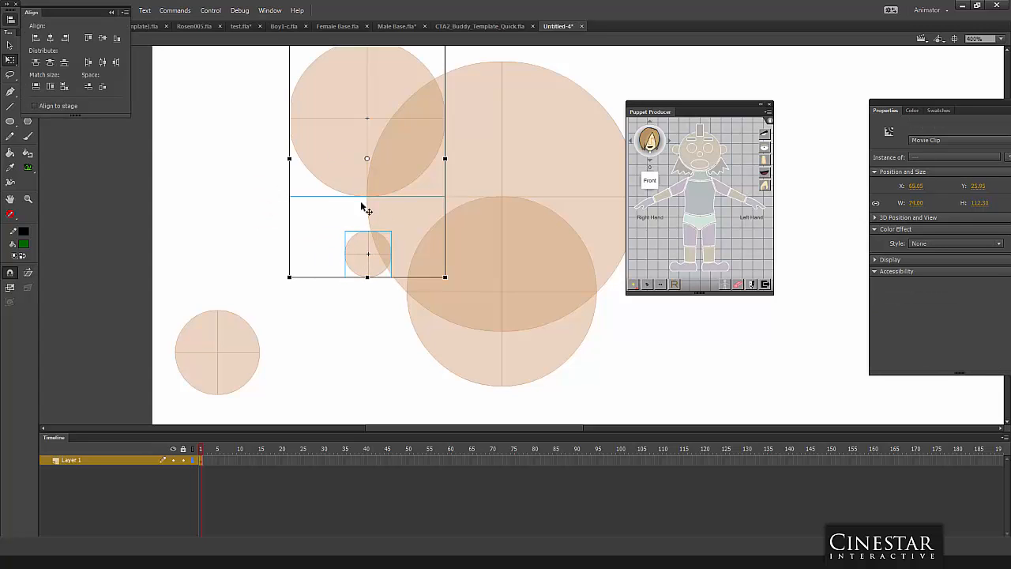
pyautogui.click(50, 37)
pyautogui.click(318, 270)
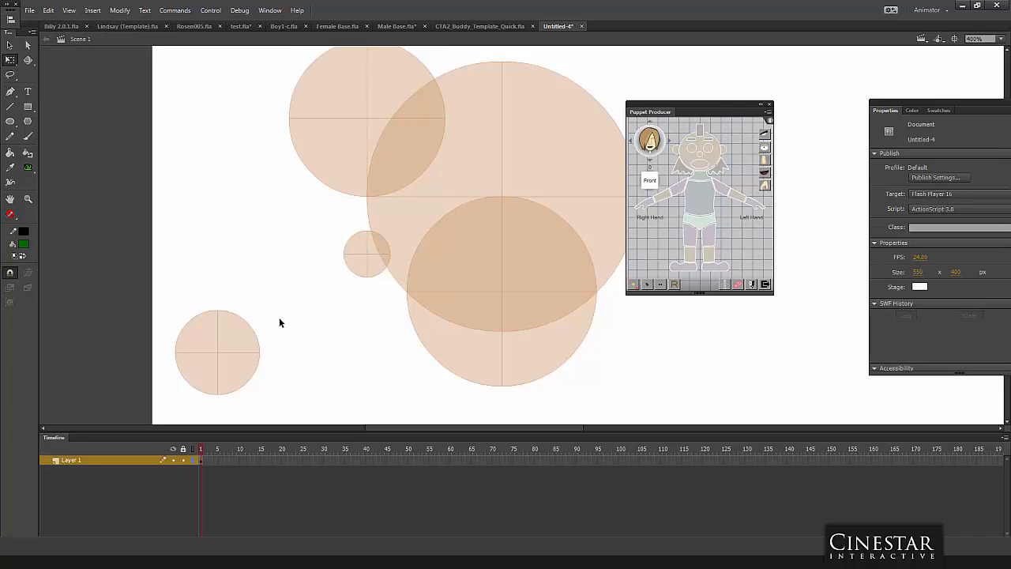
# Move the remaining lower-left joint beneath the small joint, at about X 103.5, Y 180.5, and scale it down to about 33 px.
pyautogui.click(234, 351)
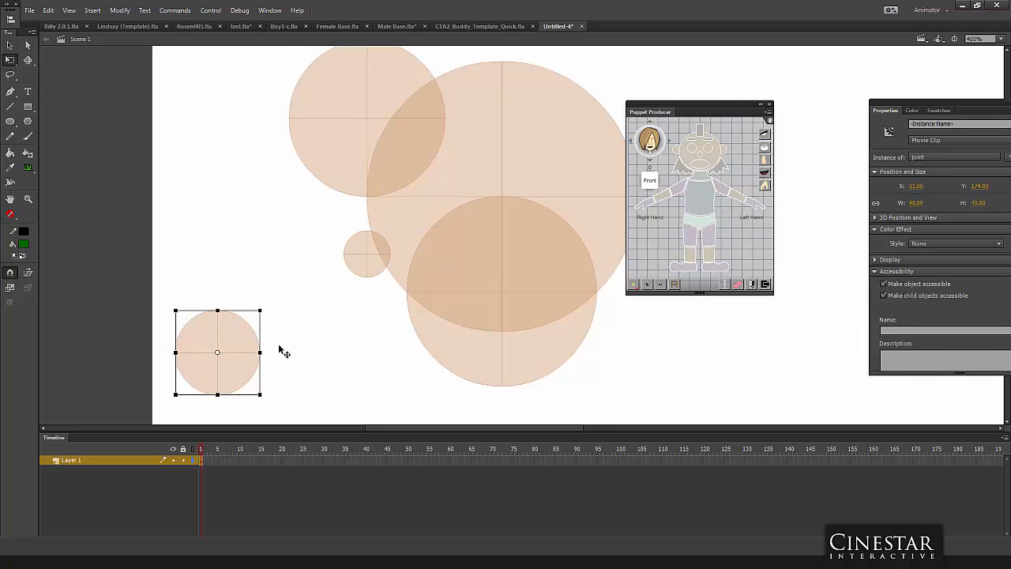
pyautogui.moveTo(281, 351); pyautogui.dragTo(387, 357)
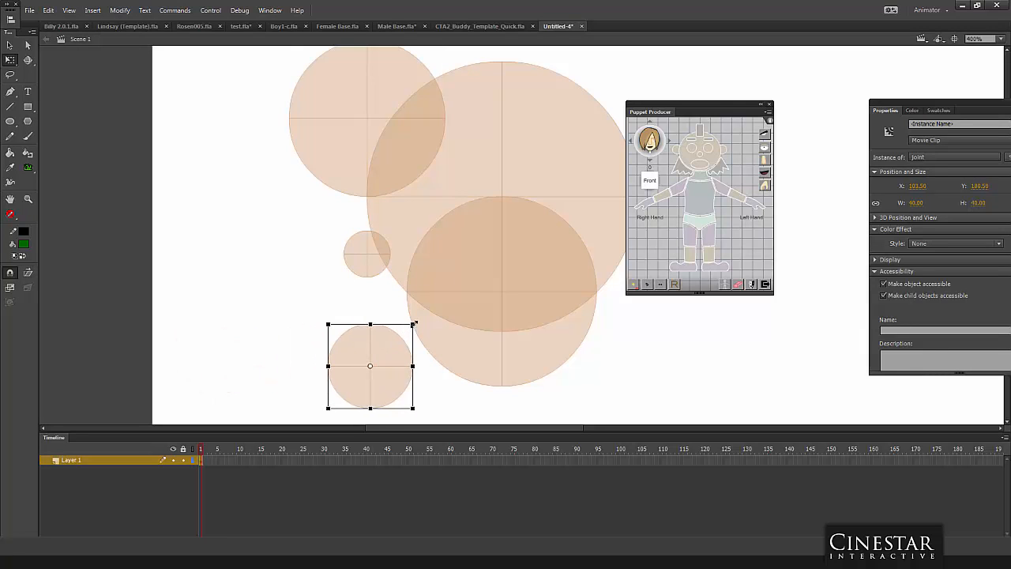
pyautogui.moveTo(414, 324)
pyautogui.mouseDown()
pyautogui.moveTo(403, 334)
pyautogui.moveTo(413, 331)
pyautogui.mouseUp()
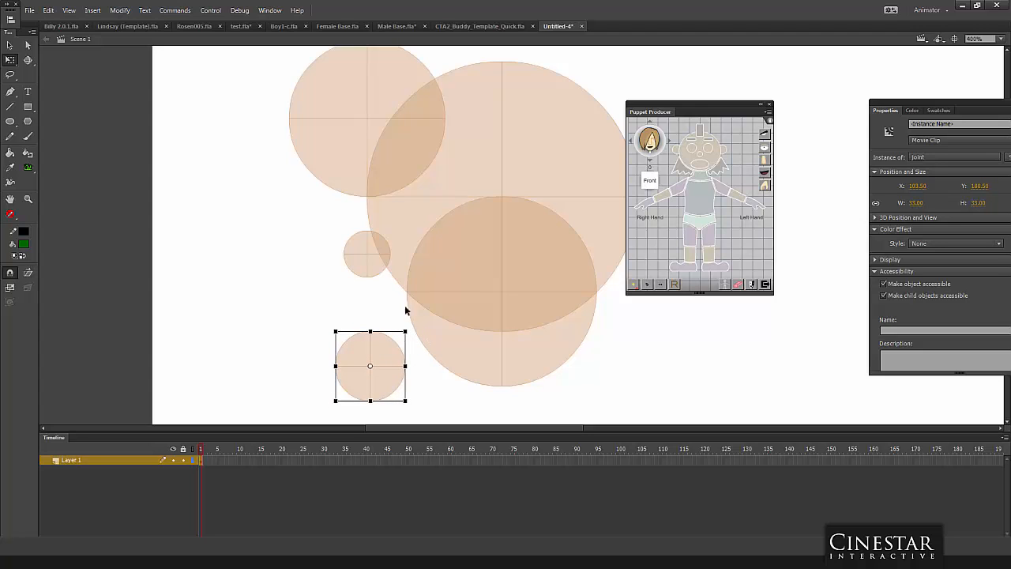
# Align the 74 px joint and the two joints below it by horizontal centres, and move the Puppet Producer panel clear of the joints.
pyautogui.moveTo(269, 124); pyautogui.dragTo(372, 373)
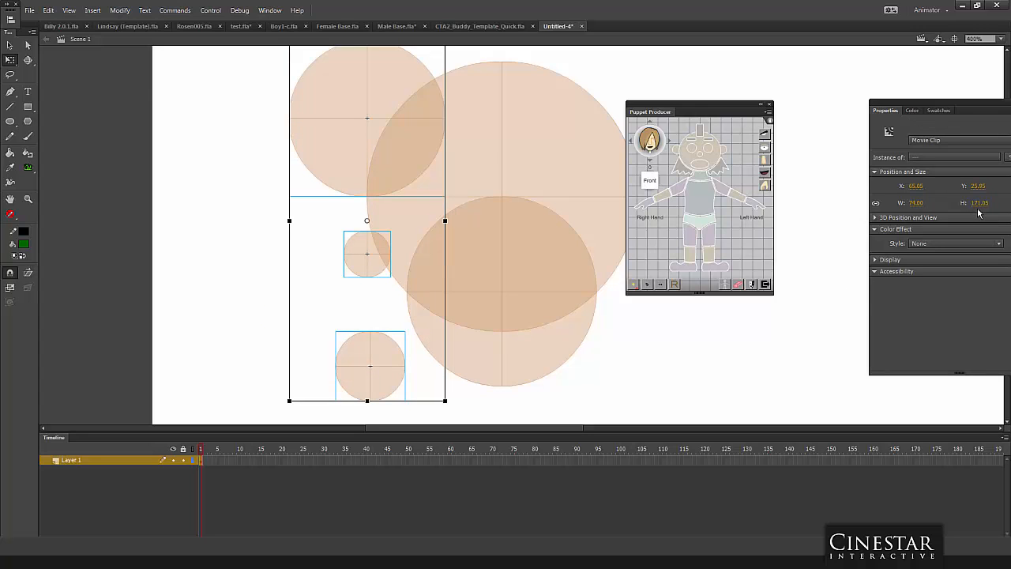
pyautogui.hotkey('ctrl', 'k')
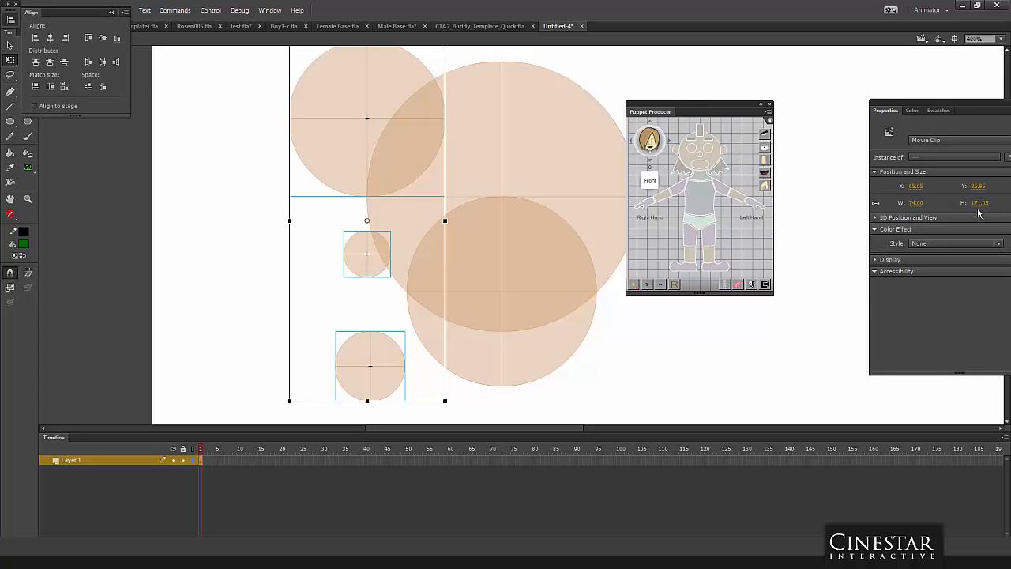
pyautogui.click(49, 38)
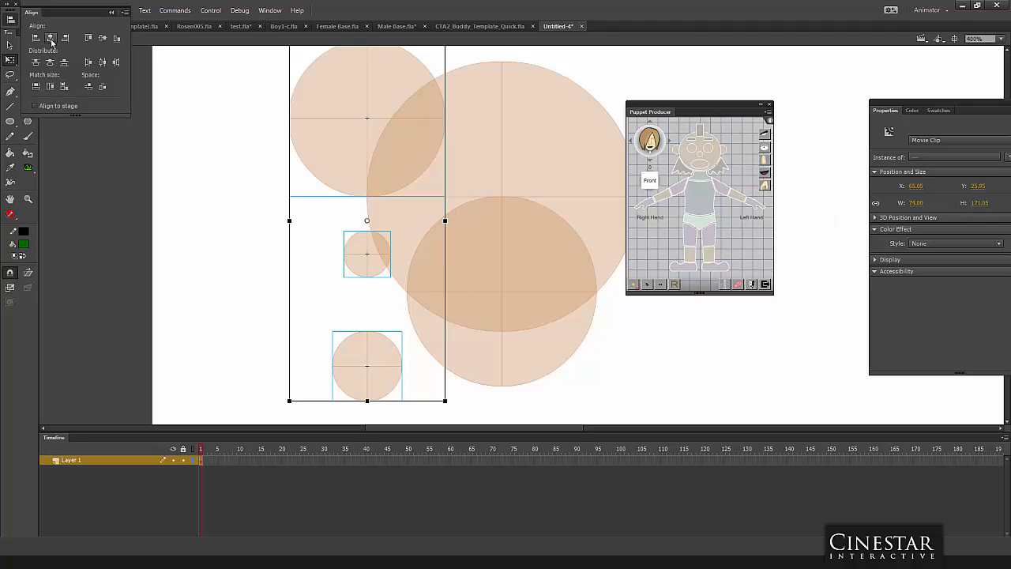
pyautogui.click(208, 161)
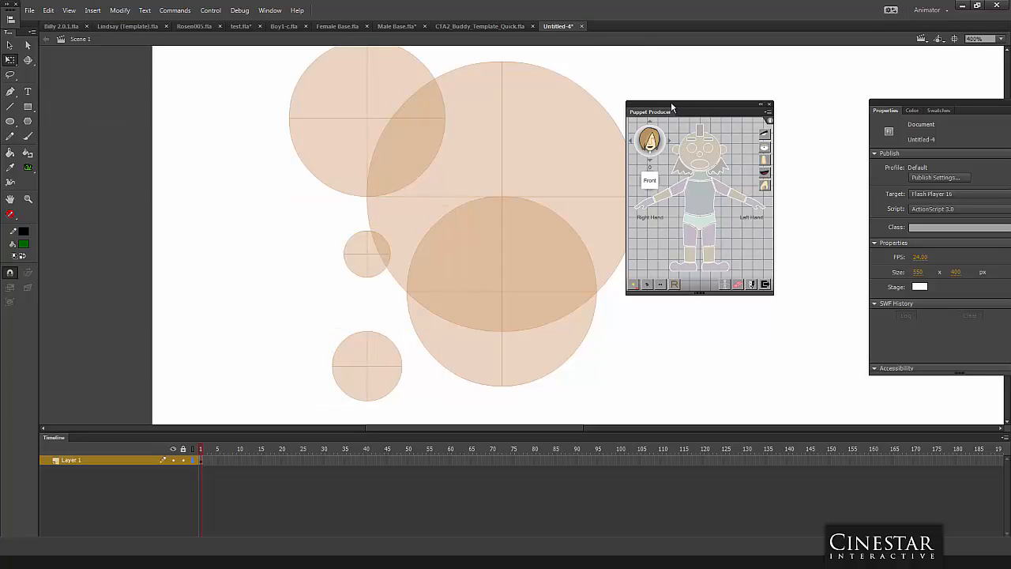
pyautogui.moveTo(672, 106); pyautogui.dragTo(758, 108)
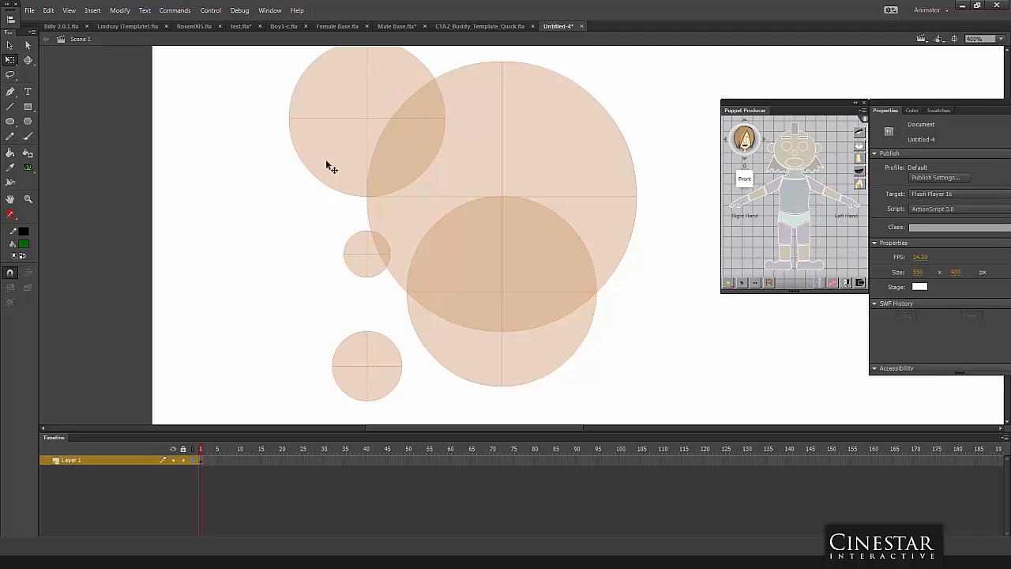
# Copy the 22 px joint below the 74 px joint and clear the selection.
pyautogui.click(334, 189)
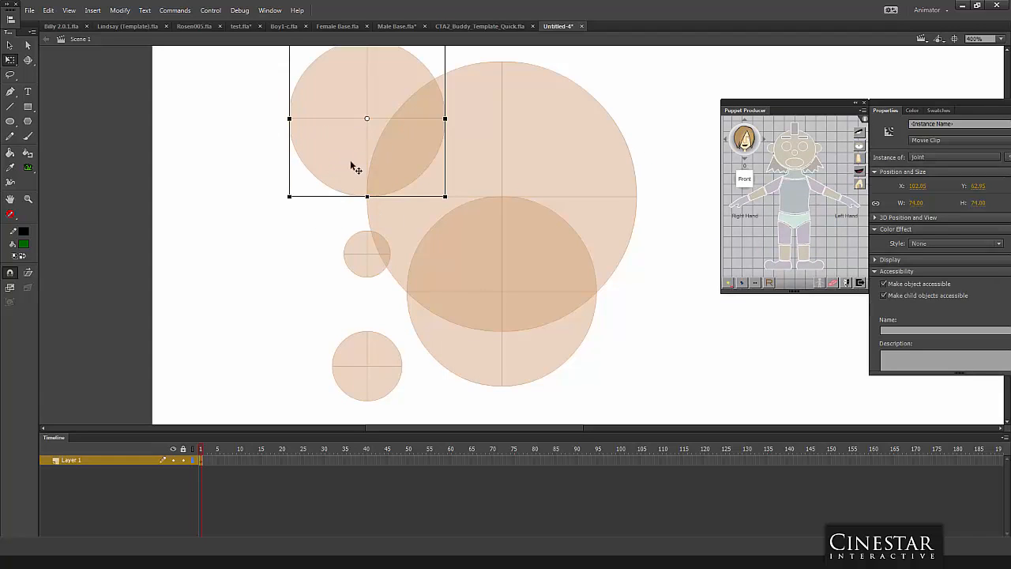
pyautogui.click(296, 261)
pyautogui.click(358, 263)
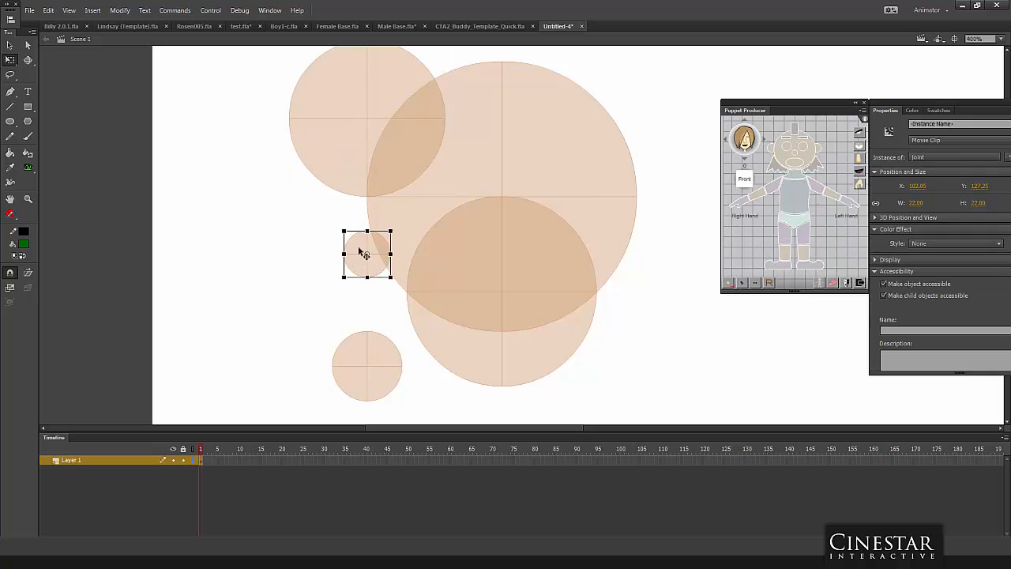
pyautogui.rightClick(358, 245)
pyautogui.click(380, 282)
pyautogui.click(314, 230)
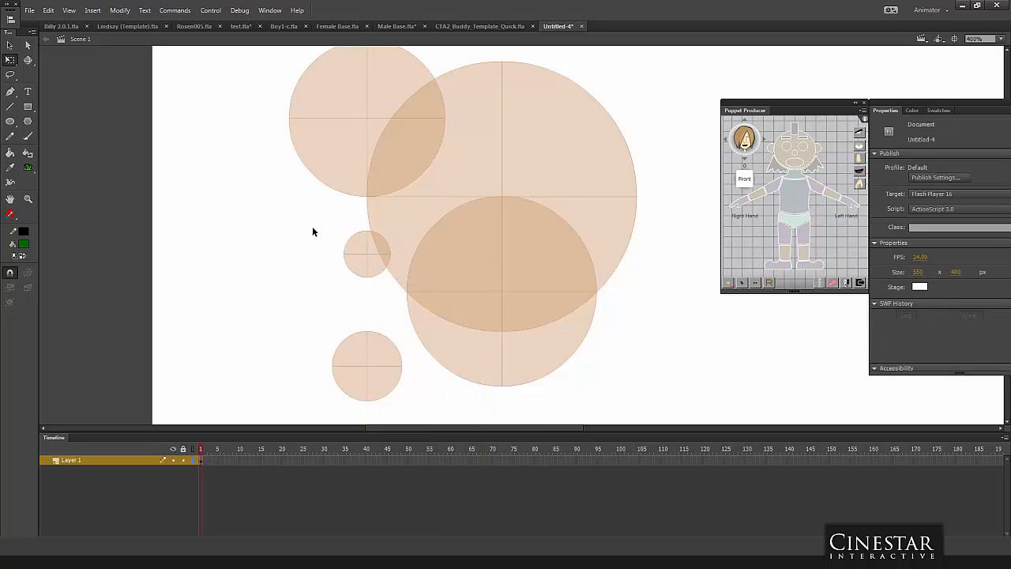
# Convert the 74 px joint to a movie clip symbol named upperarm and clear the selection.
pyautogui.click(338, 162)
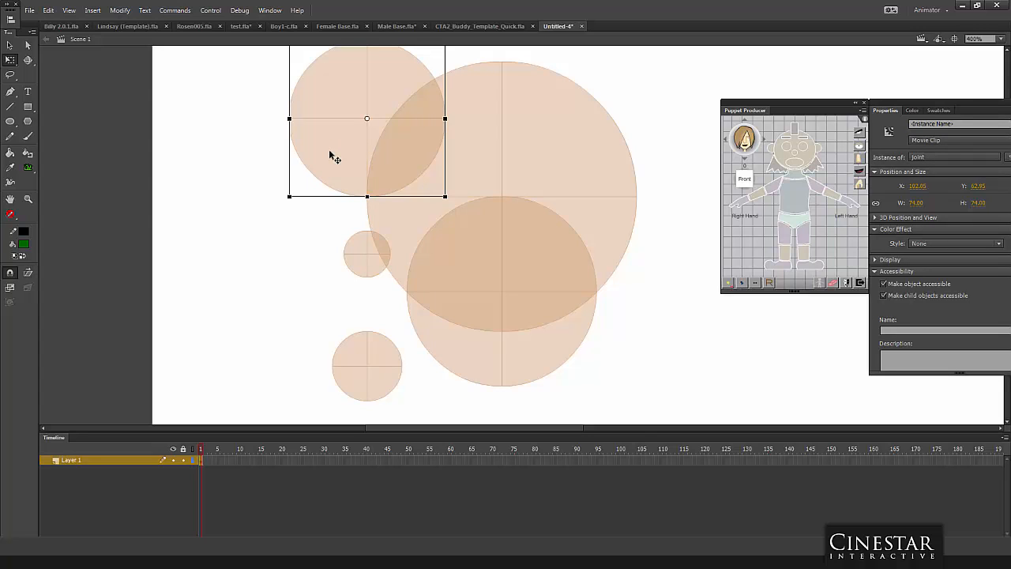
pyautogui.press('F8')
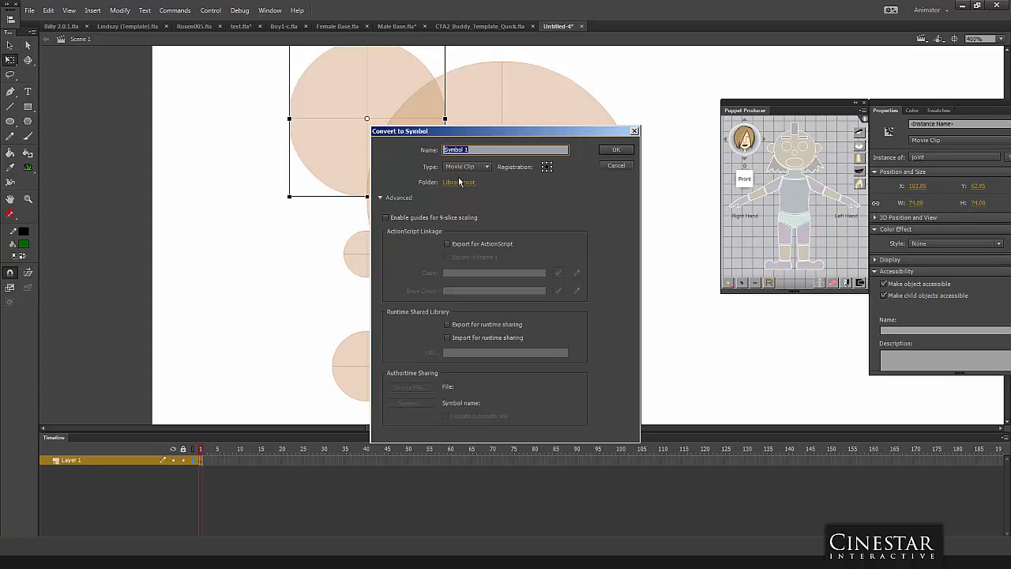
pyautogui.write('upperarm')
pyautogui.click(615, 150)
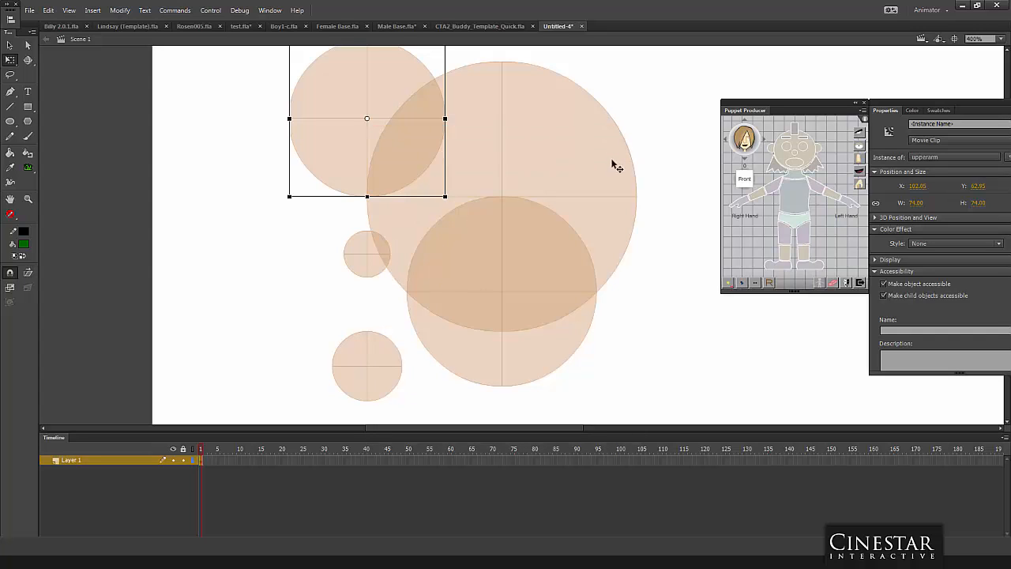
pyautogui.click(251, 219)
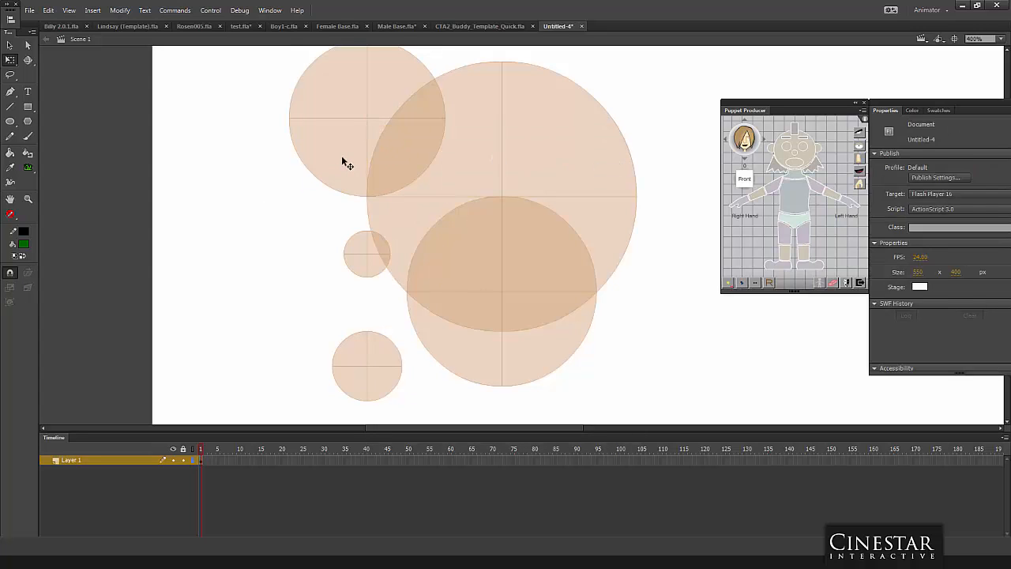
# Try rotating the upperarm symbol about its central pivot, and undo the rotation.
pyautogui.click(344, 159)
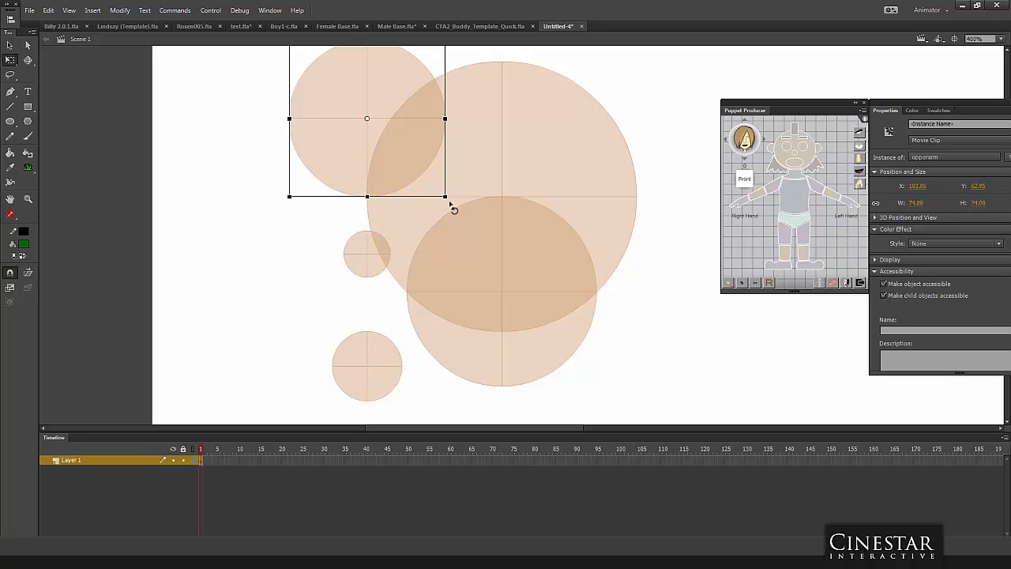
pyautogui.moveTo(453, 208); pyautogui.dragTo(450, 174)
pyautogui.moveTo(456, 166); pyautogui.dragTo(430, 196)
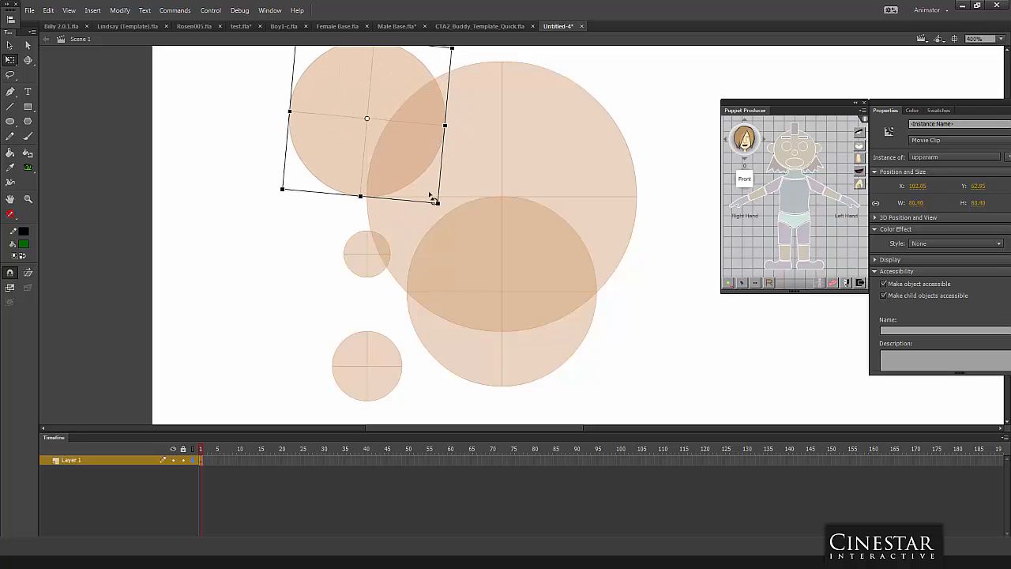
pyautogui.hotkey('ctrl', 'z')
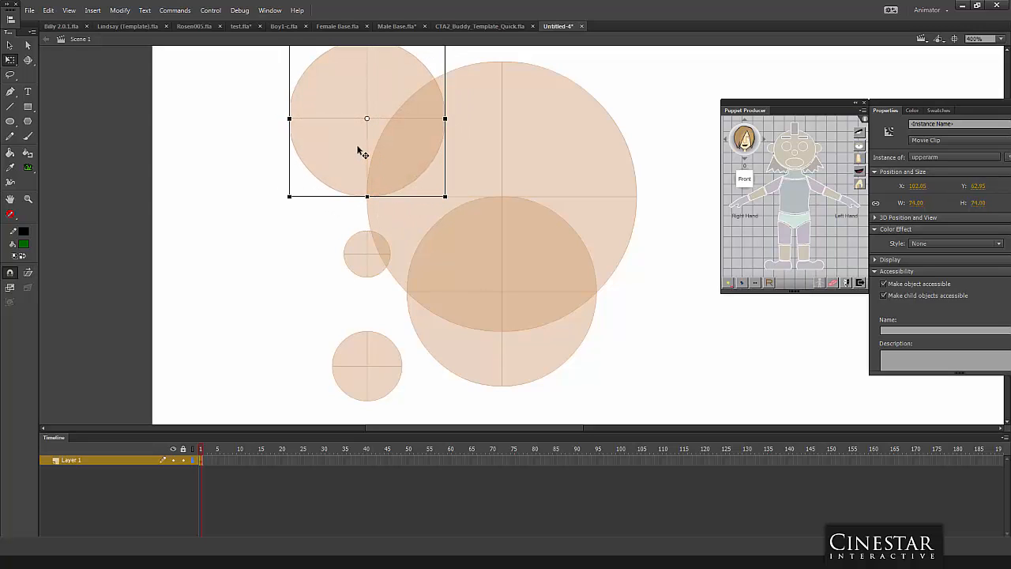
# Open the upperarm symbol for editing, paste the copied 22 px joint inside it, and place it roughly over the original small joint.
pyautogui.doubleClick(360, 152)
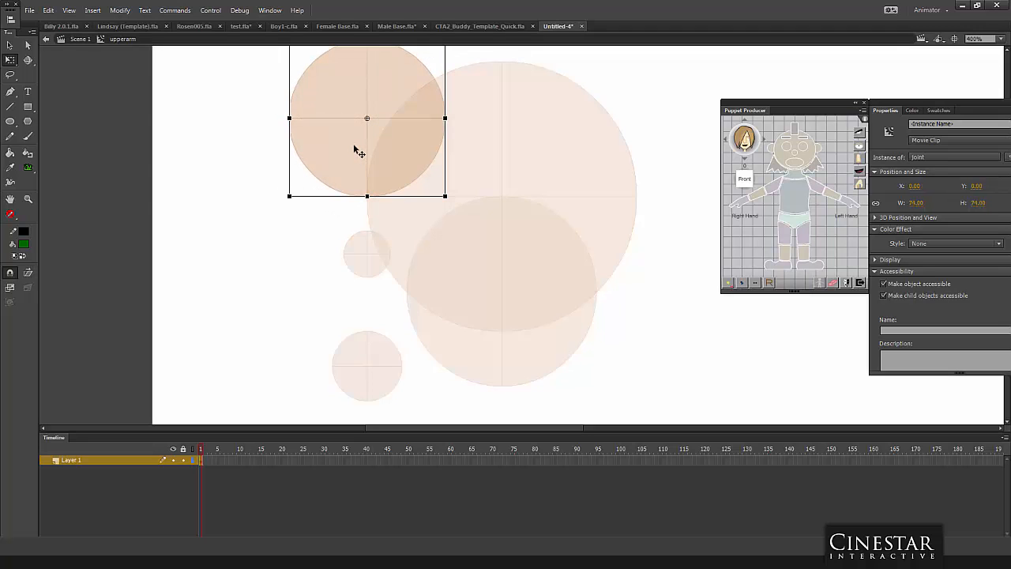
pyautogui.rightClick(243, 193)
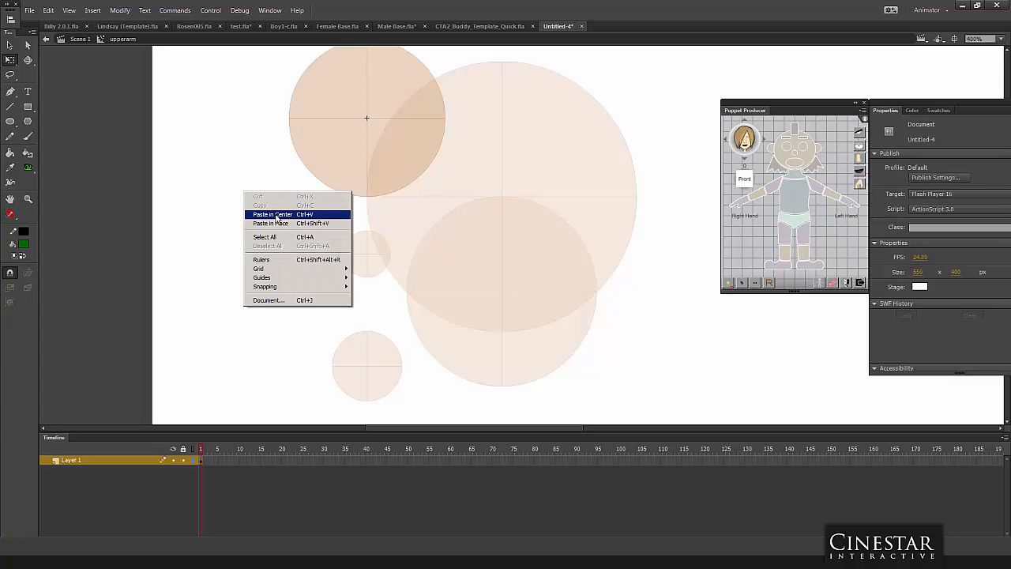
pyautogui.click(276, 215)
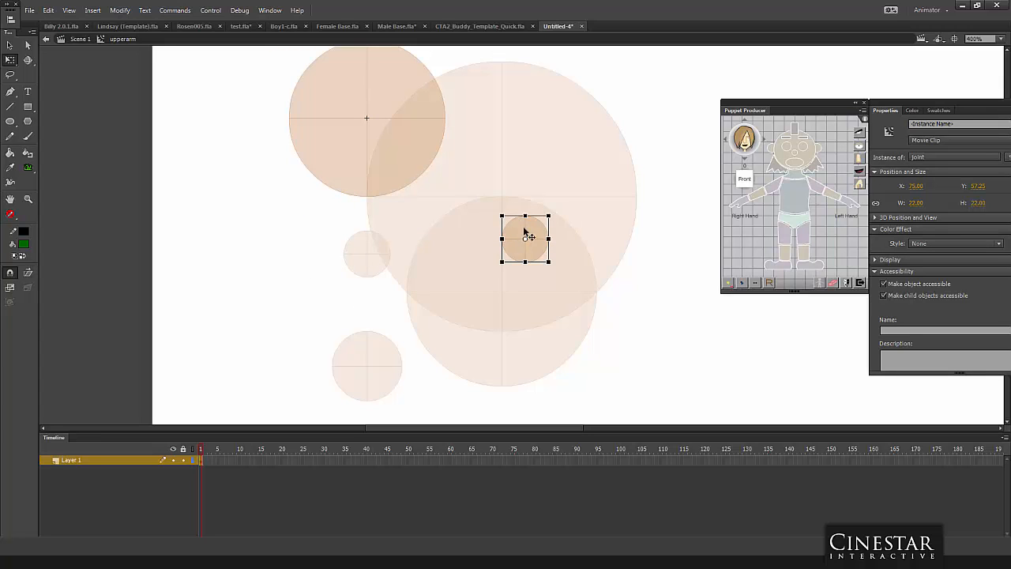
pyautogui.moveTo(526, 230); pyautogui.dragTo(366, 244)
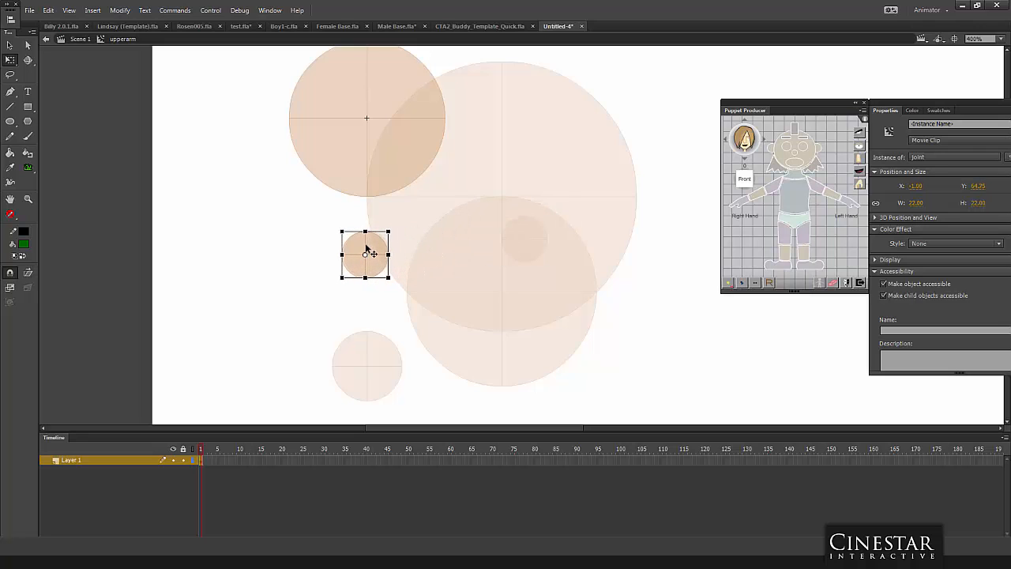
# Nudge the pasted joint exactly over the original small joint, at X 0.05, Y 64.25.
pyautogui.hotkey('ctrl', '=')
pyautogui.hotkey('ctrl', '=')
pyautogui.hotkey('ctrl', '=')
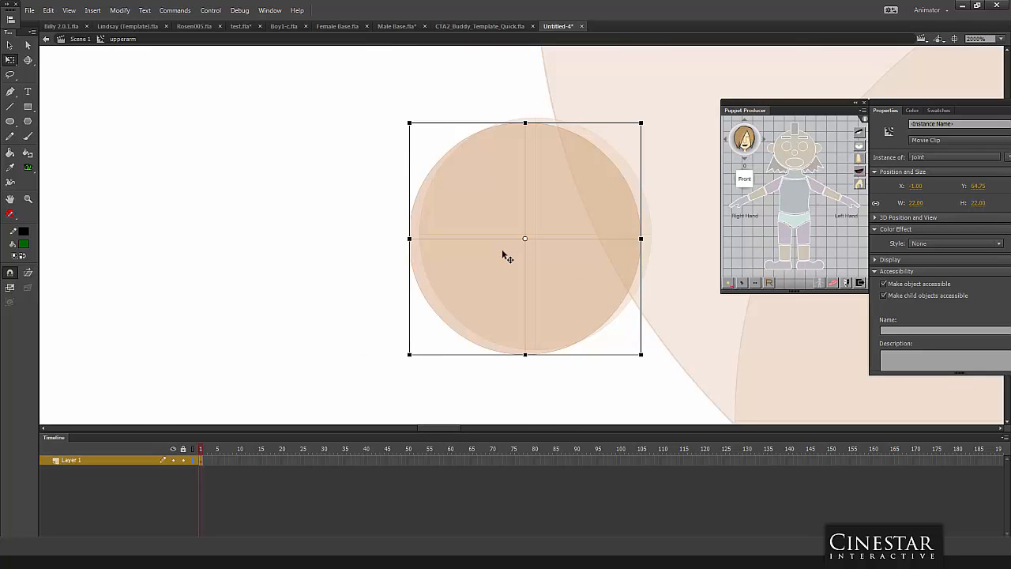
pyautogui.hotkey('shift', 'Right')
pyautogui.hotkey('shift', 'Right')
pyautogui.hotkey('shift', 'Right')
pyautogui.hotkey('shift', 'Up')
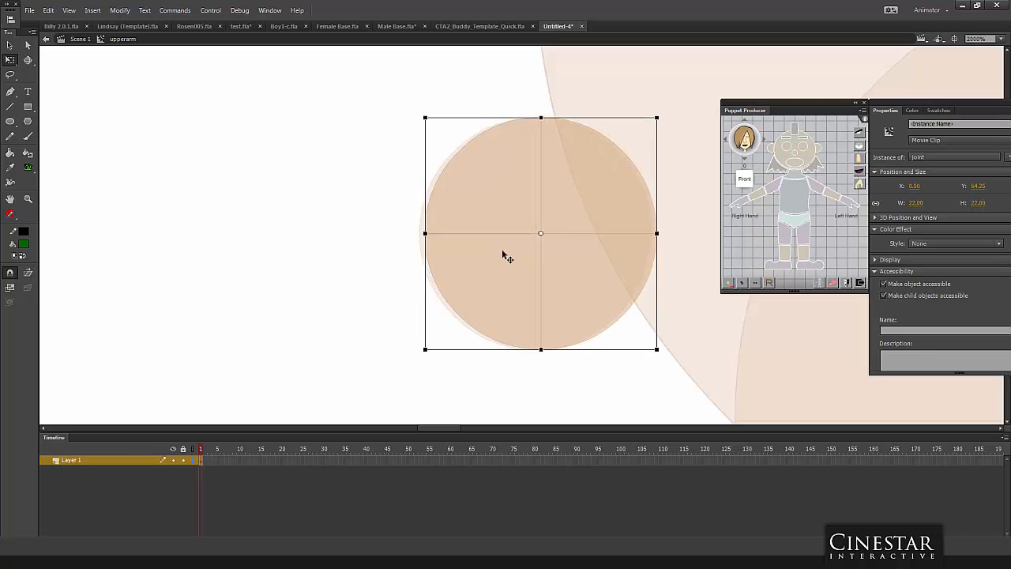
pyautogui.press('Left')
pyautogui.press('Left')
pyautogui.press('Left')
pyautogui.press('Left')
pyautogui.press('Left')
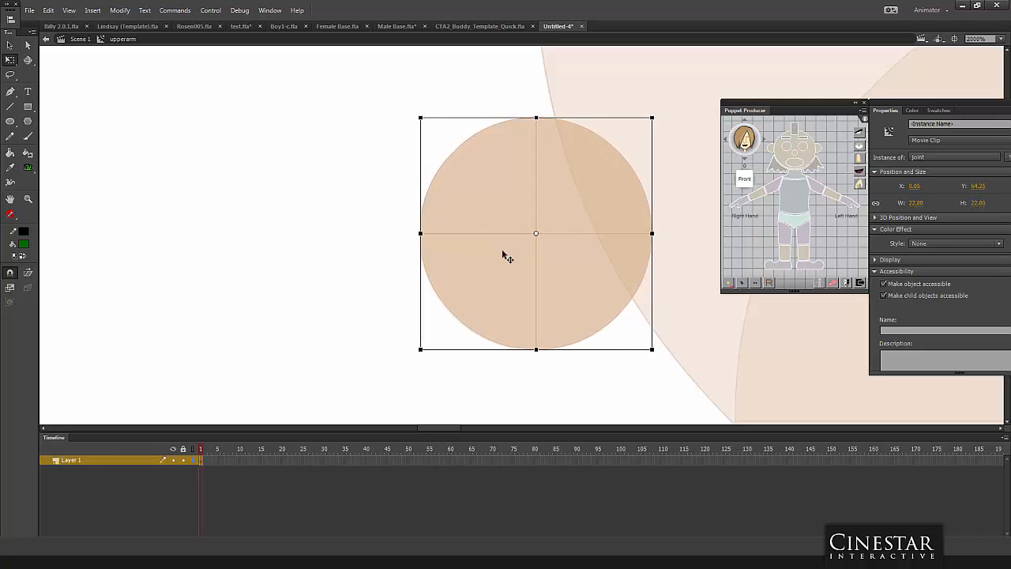
pyautogui.press('Up')
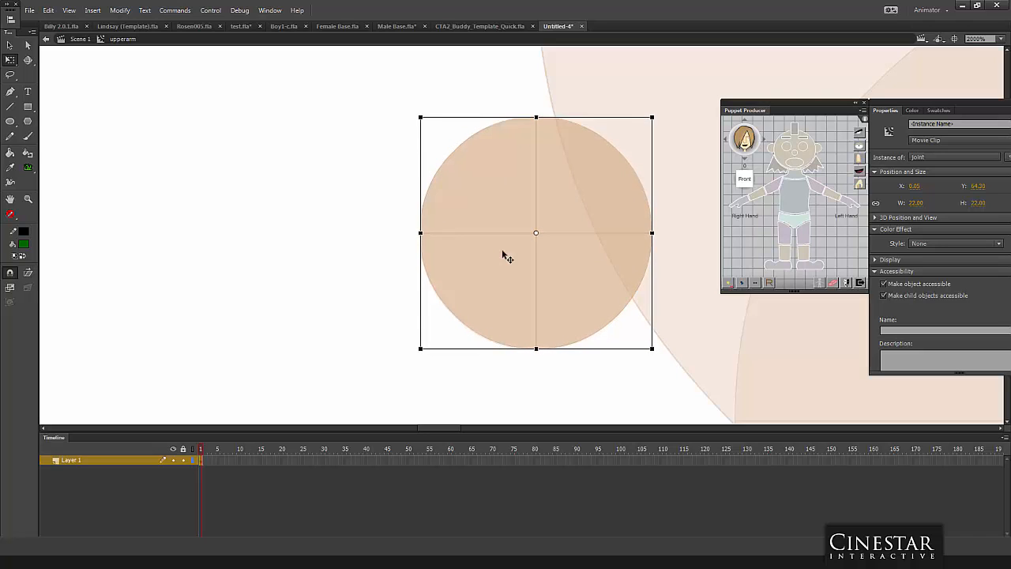
pyautogui.press('Down')
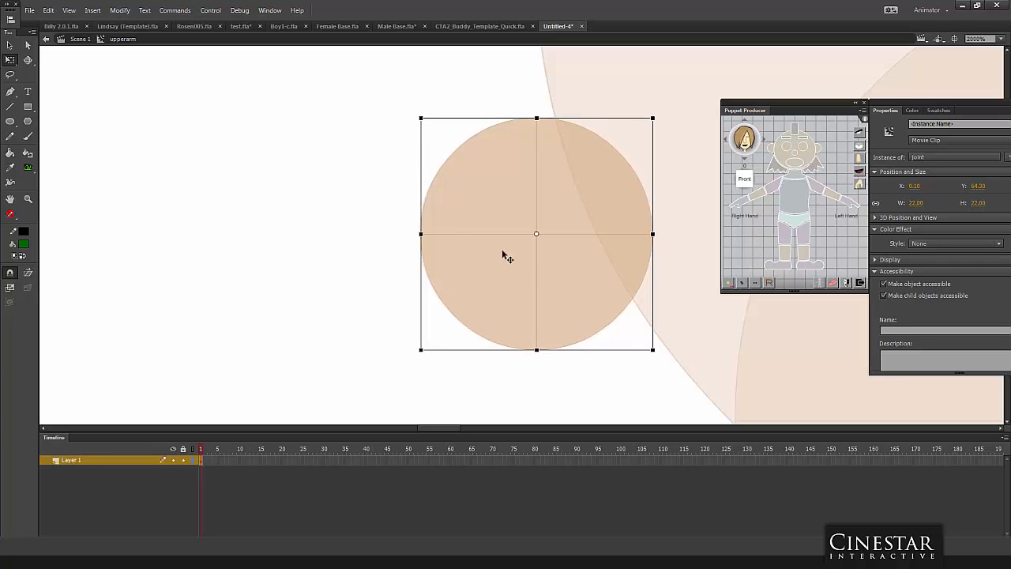
pyautogui.press('Up')
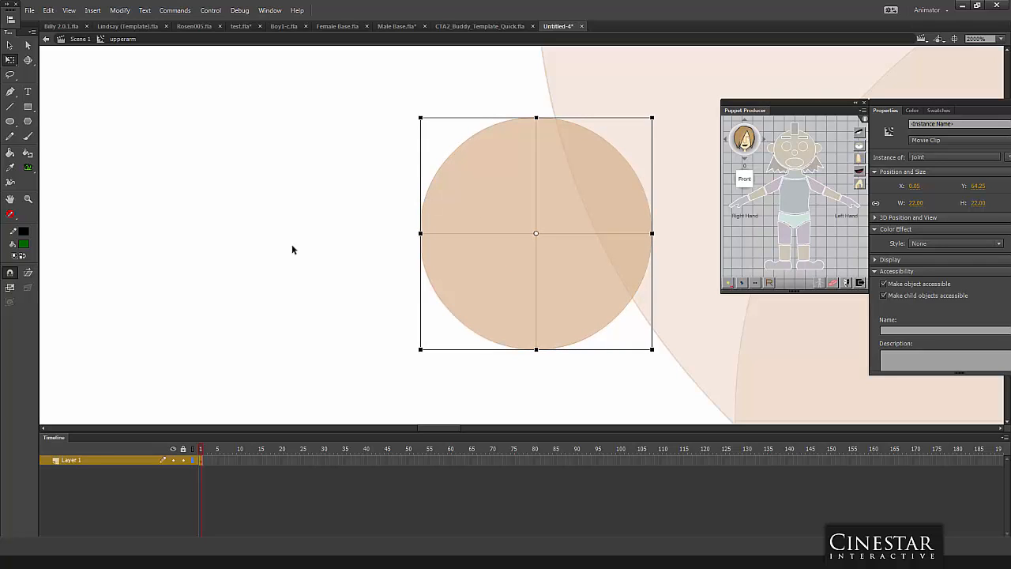
# Break apart the 74 px joint and the pasted small joint inside upperarm into editable shapes.
pyautogui.hotkey('ctrl', '-')
pyautogui.hotkey('ctrl', '-')
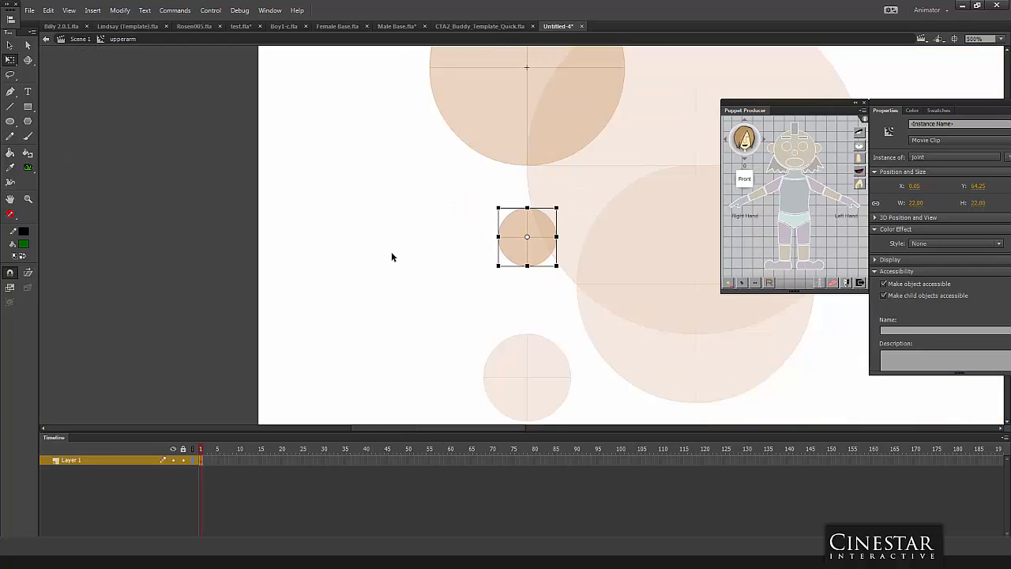
pyautogui.moveTo(411, 213); pyautogui.dragTo(181, 291)
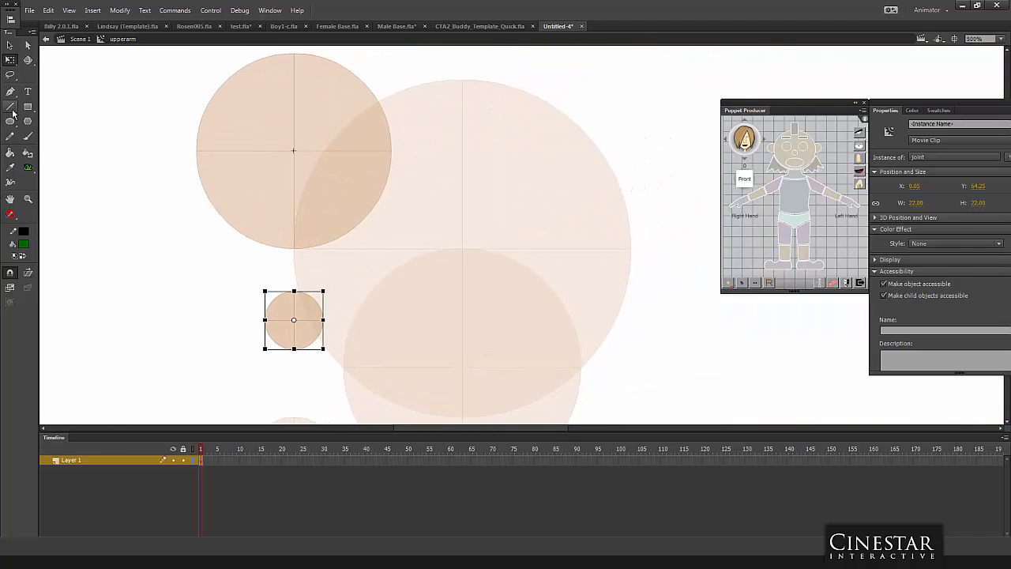
pyautogui.press('n')
pyautogui.press('v')
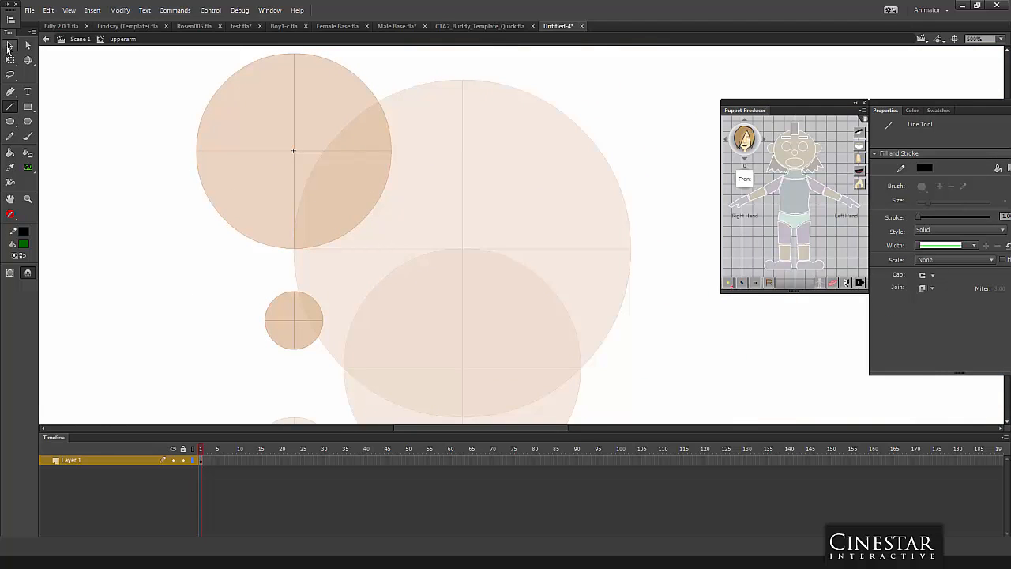
pyautogui.click(245, 233)
pyautogui.keyDown('shift'); pyautogui.click(292, 316); pyautogui.keyUp('shift')
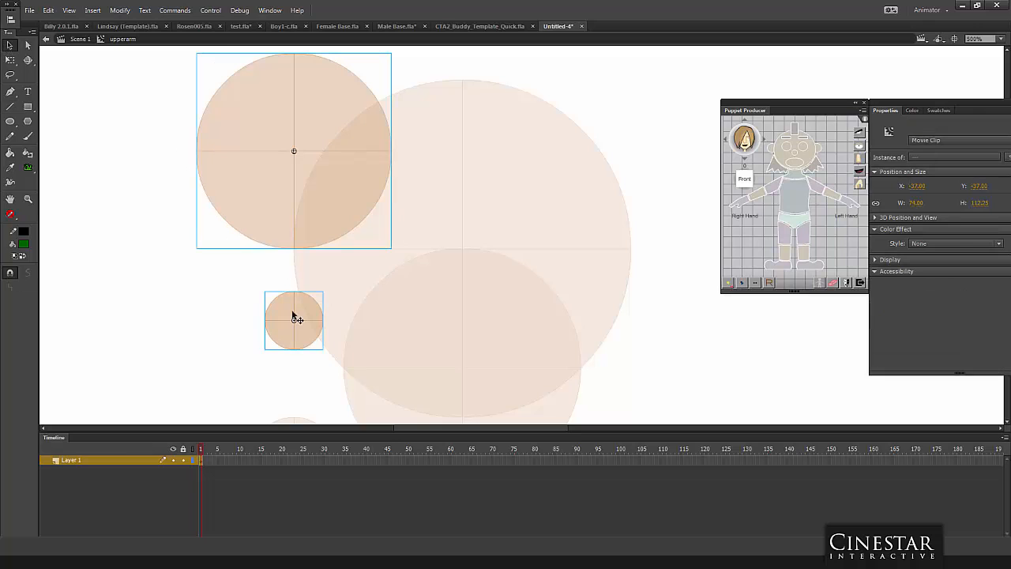
pyautogui.click(250, 311)
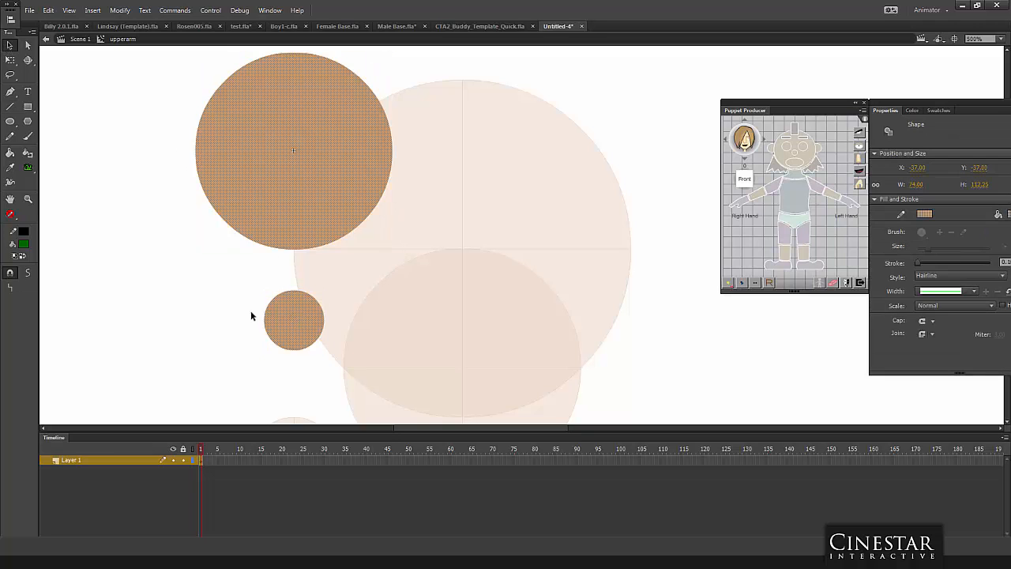
# Delete the lower half of the large circle inside upperarm, removing both lower quarters and their leftover lines.
pyautogui.click(243, 224)
pyautogui.press('Delete')
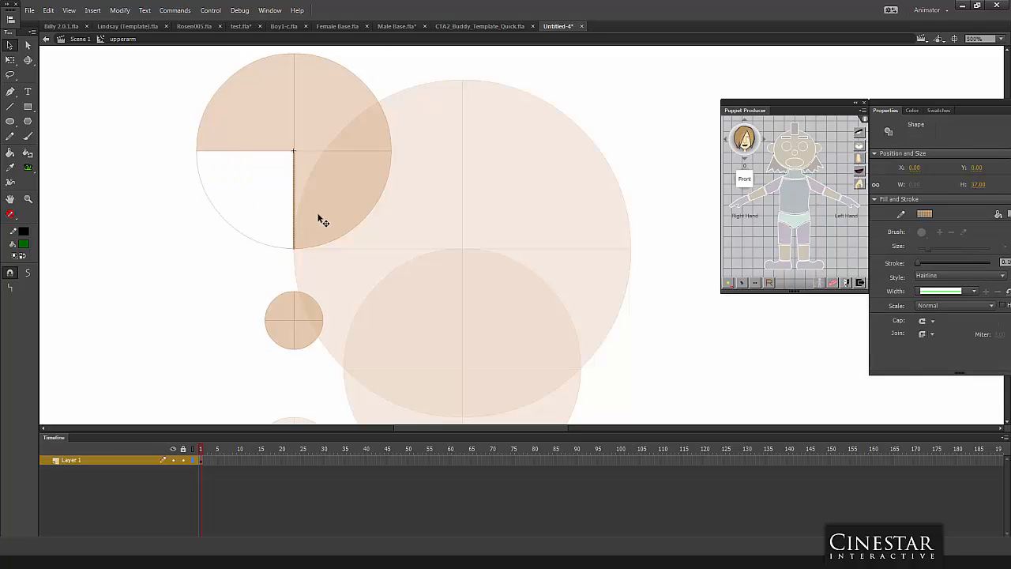
pyautogui.click(316, 225)
pyautogui.press('Delete')
# Delete the upper half of the small circle inside upperarm, including both quarters, their dividing line and the outline arcs.
pyautogui.click(287, 303)
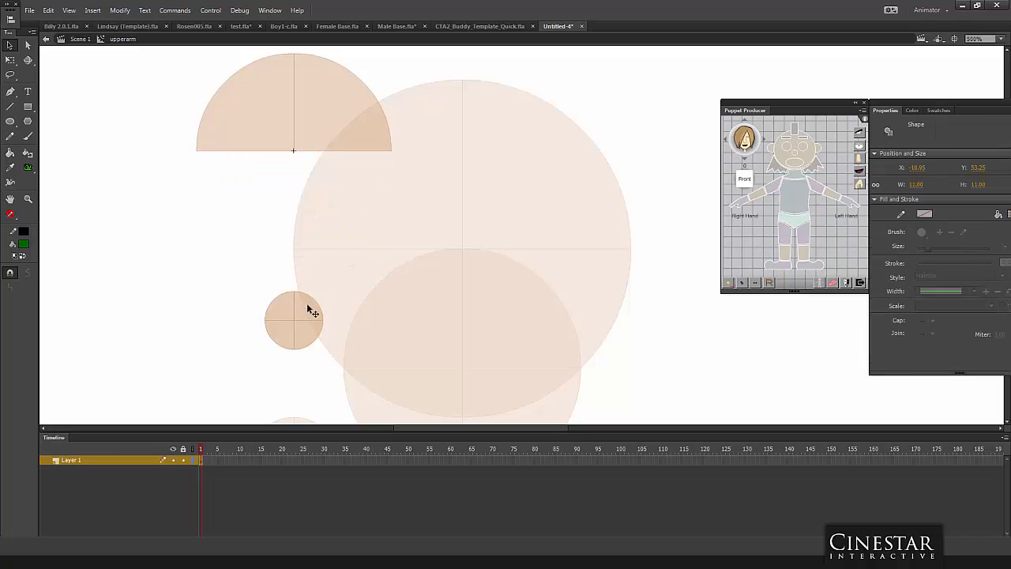
pyautogui.press('Delete')
pyautogui.click(304, 305)
pyautogui.press('Delete')
pyautogui.click(294, 298)
pyautogui.press('Delete')
pyautogui.click(302, 293)
pyautogui.press('Delete')
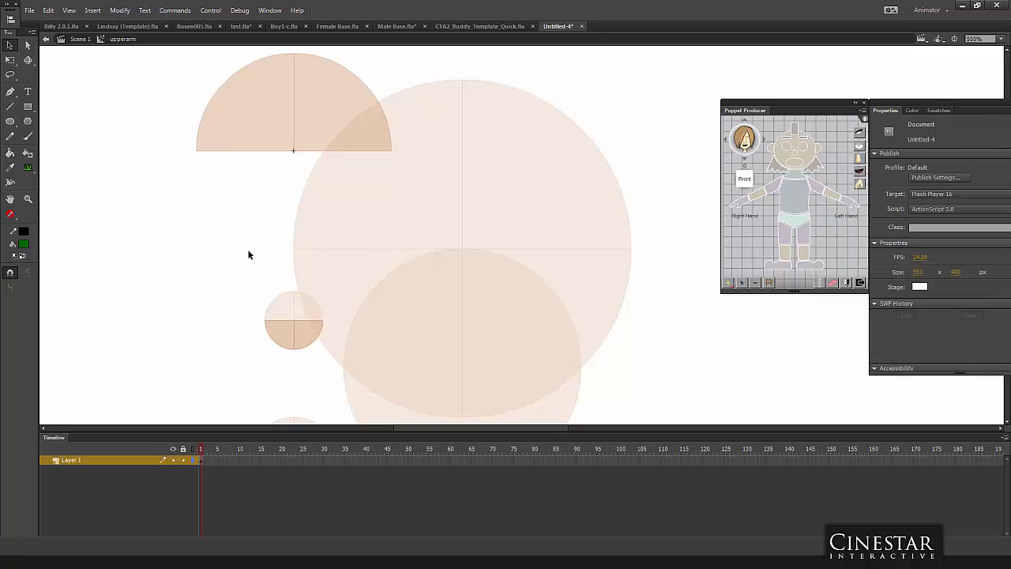
# Draw two straight lines joining the large half circle's ends to the matching ends of the small half circle.
pyautogui.click(11, 106)
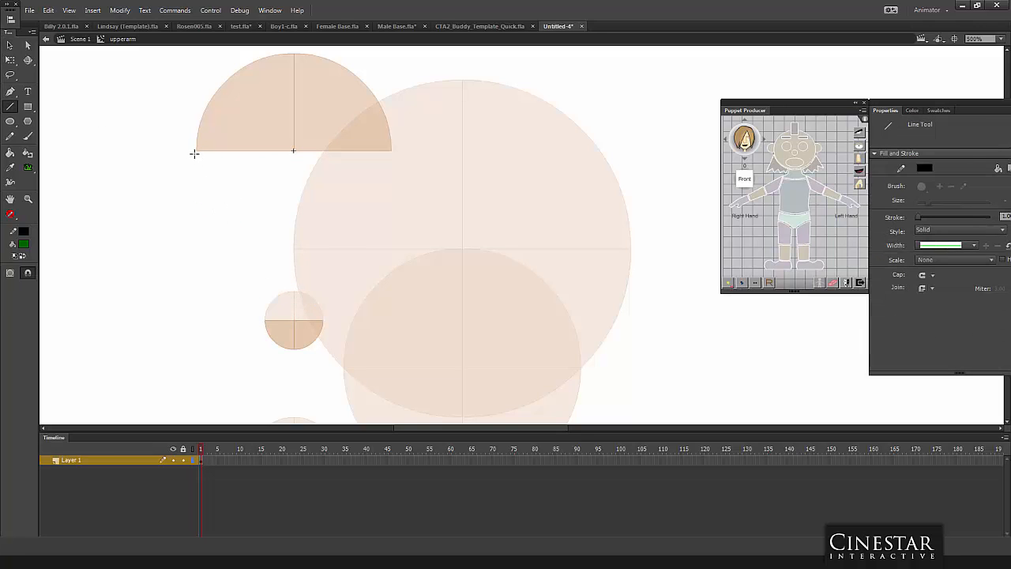
pyautogui.moveTo(197, 151); pyautogui.dragTo(264, 320)
pyautogui.moveTo(390, 150); pyautogui.dragTo(323, 321)
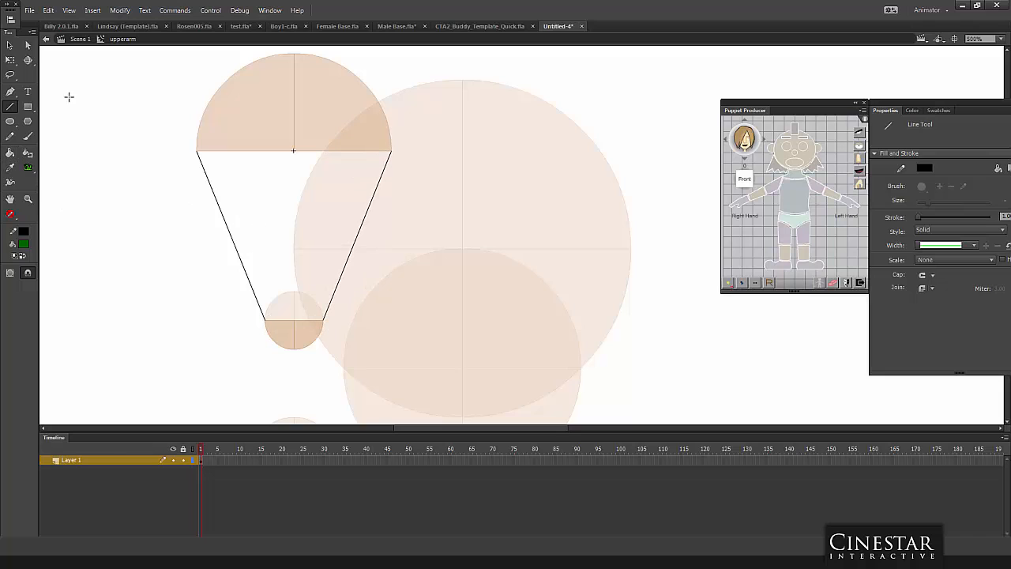
# Bend the two straight side lines of the upperarm outward into curves.
pyautogui.press('v')
pyautogui.moveTo(356, 235); pyautogui.dragTo(368, 245)
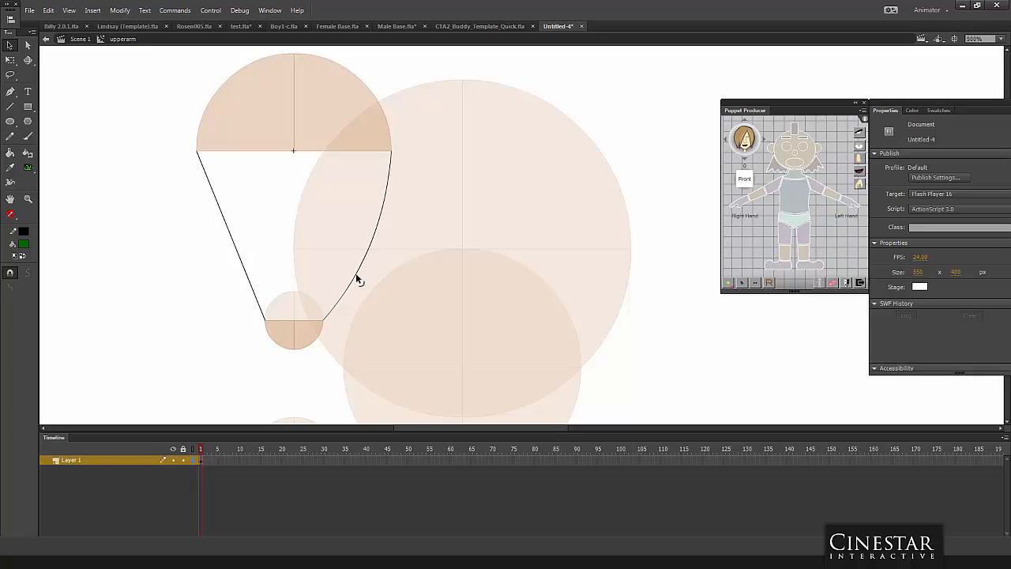
pyautogui.moveTo(233, 244); pyautogui.dragTo(221, 241)
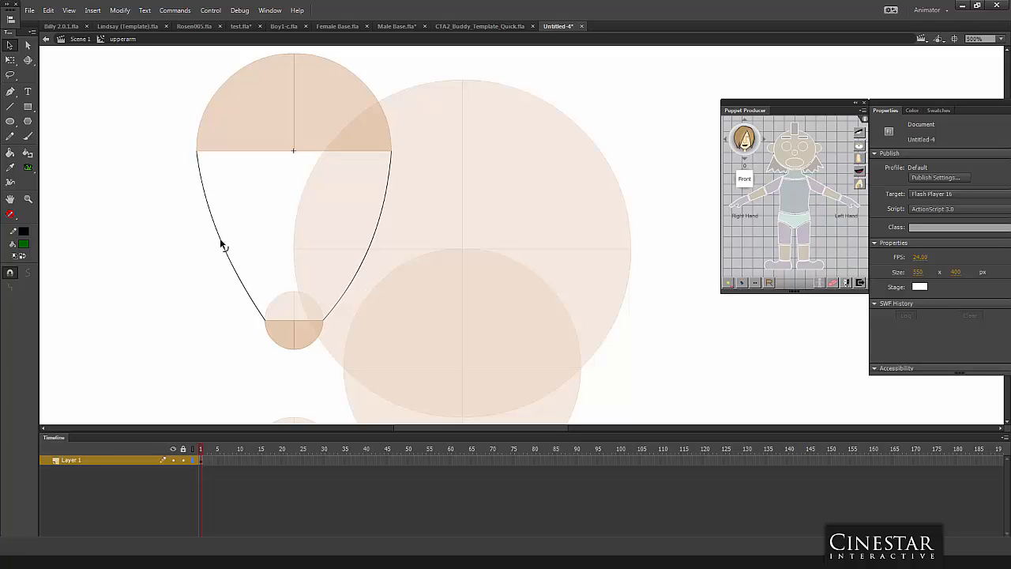
# Adjust the curve handles of both upperarm sides so they bulge below the large half circle and flow smoothly into the small one.
pyautogui.press('a')
pyautogui.click(222, 245)
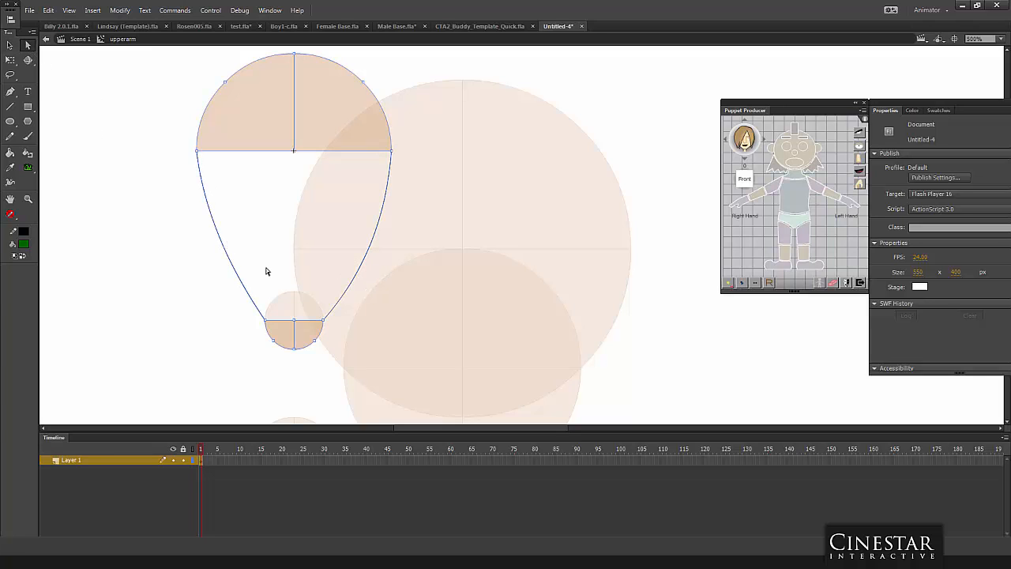
pyautogui.click(266, 322)
pyautogui.moveTo(226, 266); pyautogui.dragTo(257, 282)
pyautogui.moveTo(203, 209); pyautogui.dragTo(200, 255)
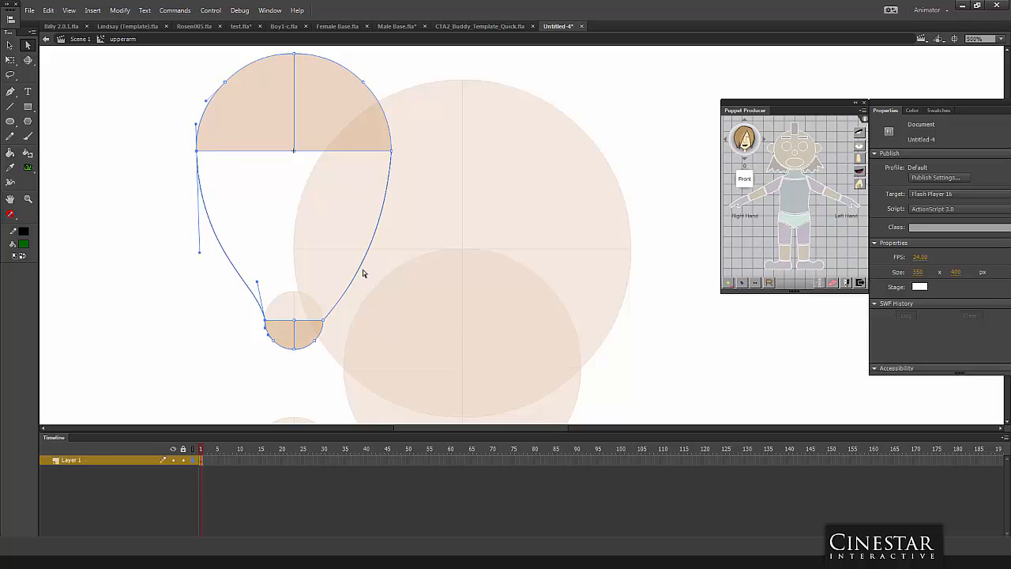
pyautogui.click(325, 325)
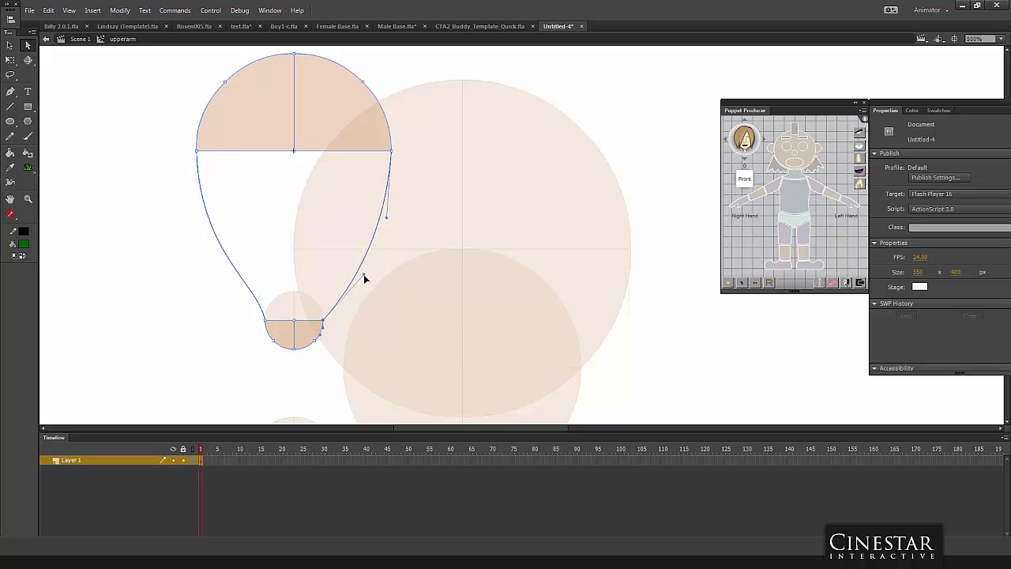
pyautogui.moveTo(364, 276); pyautogui.dragTo(322, 310)
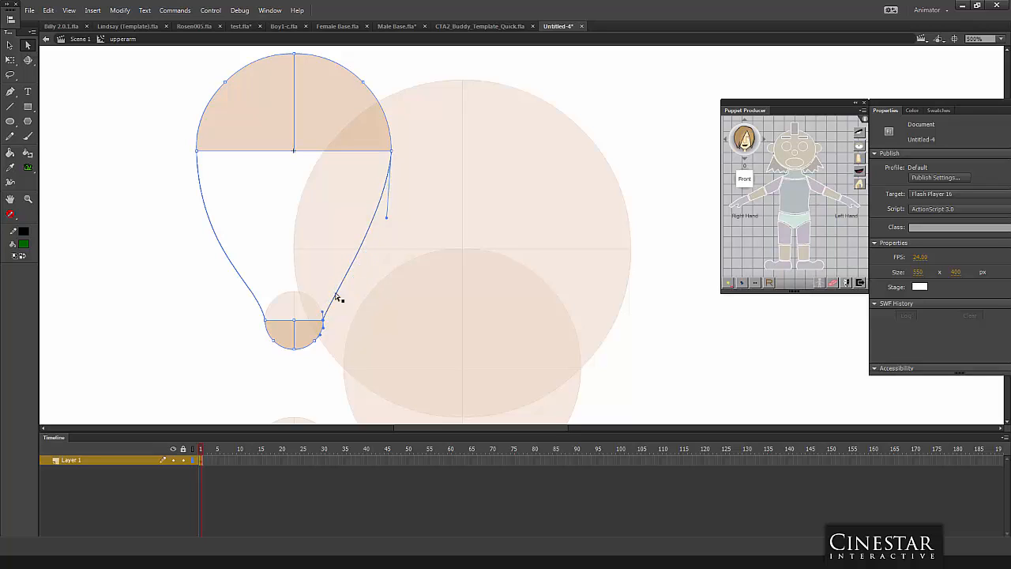
pyautogui.moveTo(387, 220)
pyautogui.mouseDown()
pyautogui.moveTo(402, 269)
pyautogui.moveTo(400, 247)
pyautogui.mouseUp()
pyautogui.click(177, 274)
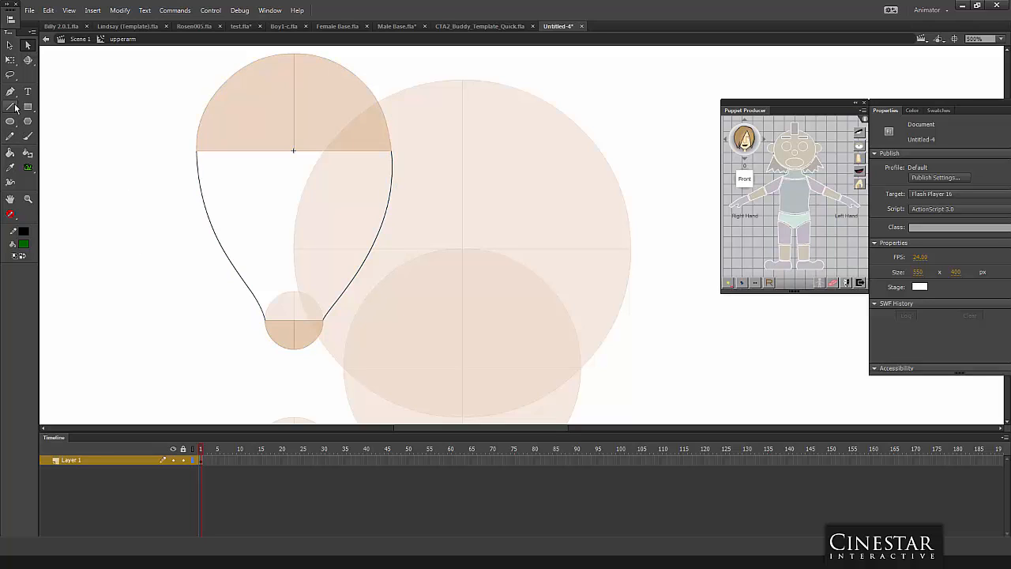
# Apply the black stroke to the outer arcs of the large and small half circles with the Ink Bottle tool.
pyautogui.click(27, 153)
pyautogui.click(229, 86)
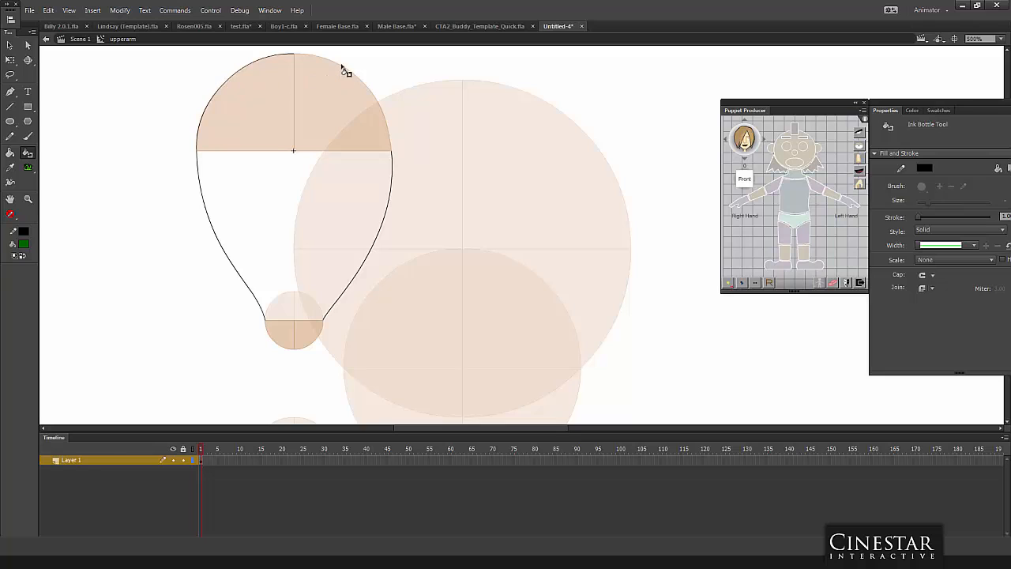
pyautogui.click(344, 68)
pyautogui.click(287, 352)
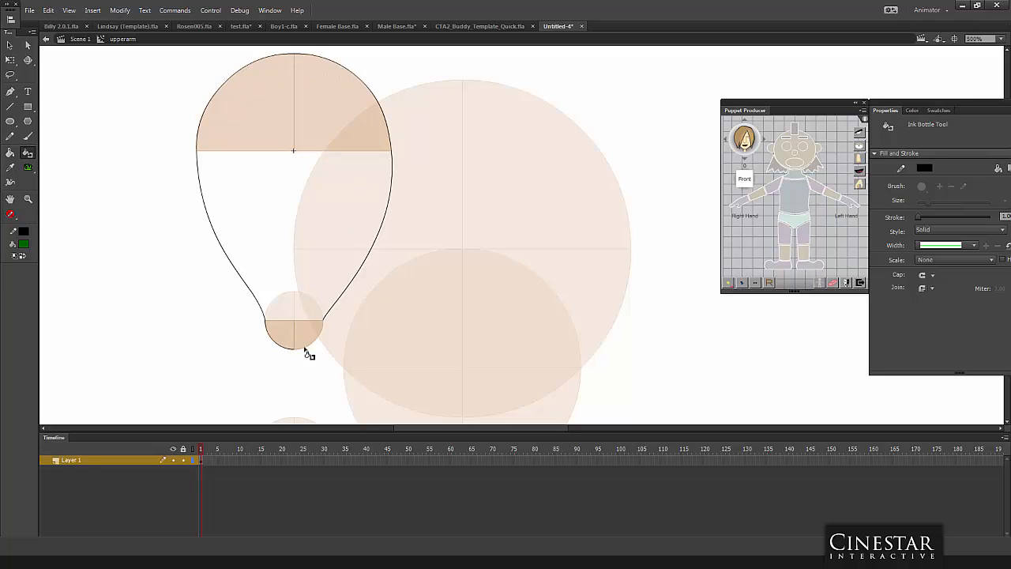
pyautogui.click(309, 349)
# Delete the inner dividing lines and the fill of the small half circle, leaving only its outer arc.
pyautogui.press('v')
pyautogui.click(294, 328)
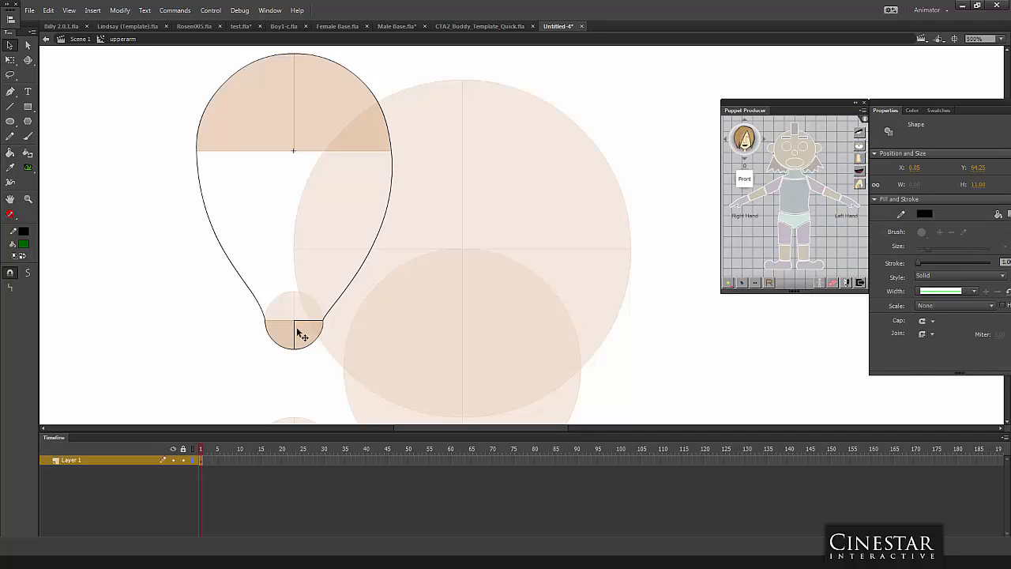
pyautogui.press('Delete')
pyautogui.click(298, 322)
pyautogui.click(300, 320)
pyautogui.press('Delete')
pyautogui.click(291, 325)
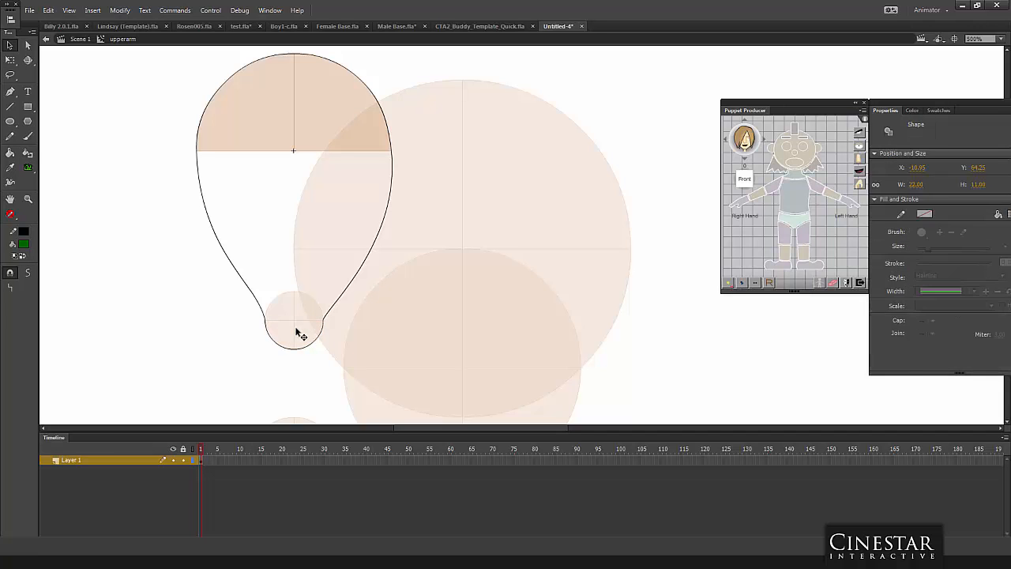
pyautogui.press('Delete')
pyautogui.doubleClick(286, 147)
pyautogui.press('Delete')
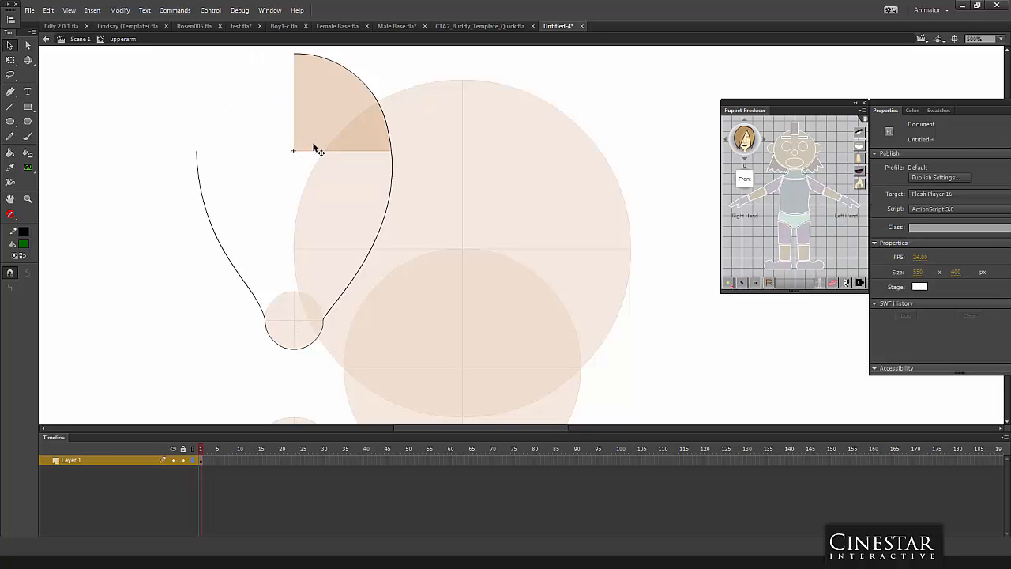
pyautogui.hotkey('ctrl', 'z')
# Delete the inner dividing lines of the large half circle.
pyautogui.click(300, 157)
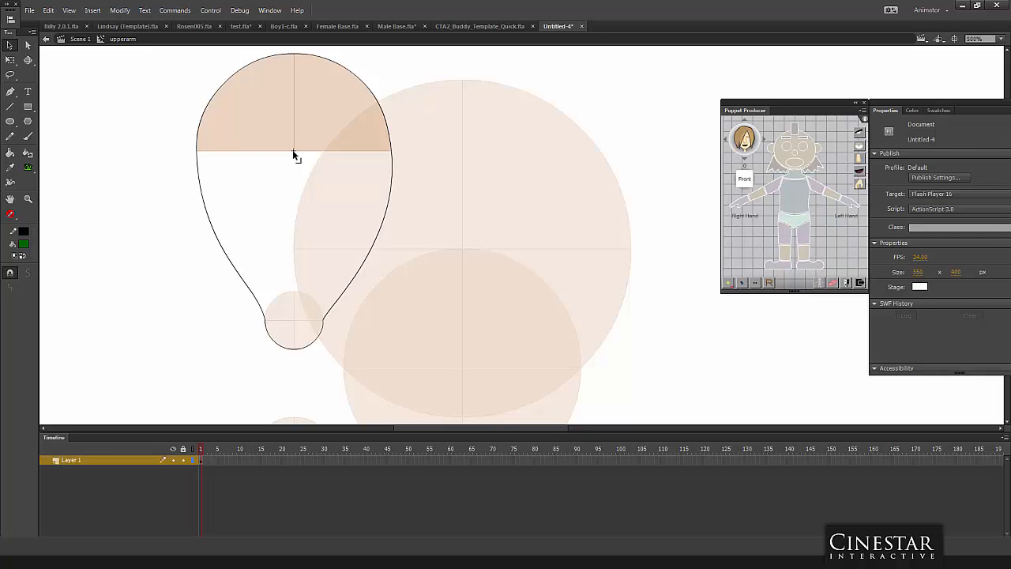
pyautogui.doubleClick(295, 152)
pyautogui.press('Delete')
pyautogui.press('Delete')
# Fill the whole upperarm outline, upper and lower areas, with the green colour #006600.
pyautogui.click(25, 246)
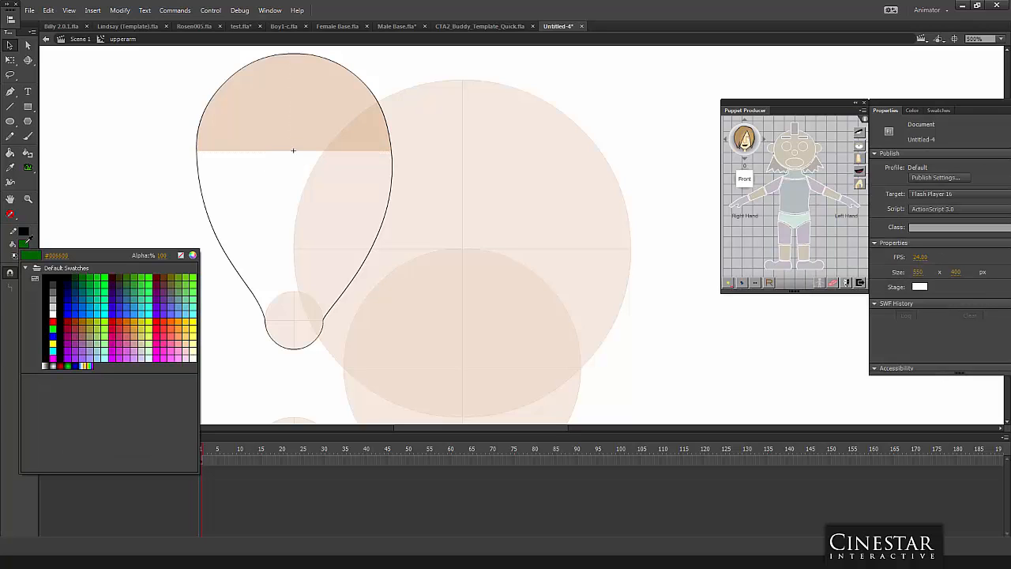
pyautogui.press('Escape')
pyautogui.click(11, 152)
pyautogui.click(260, 144)
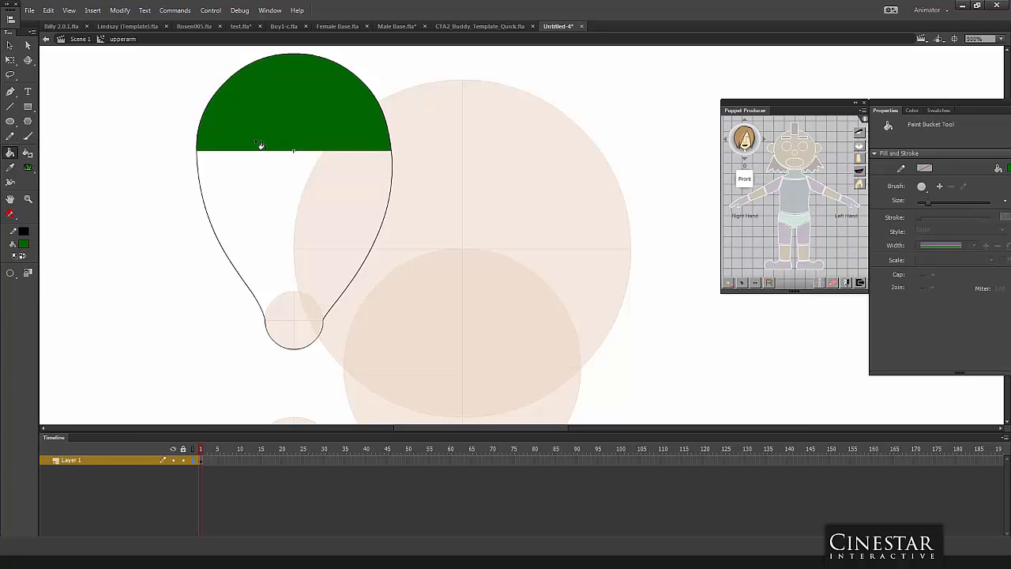
pyautogui.click(306, 316)
# Select the upperarm outline and set its stroke size to 4.
pyautogui.click(11, 45)
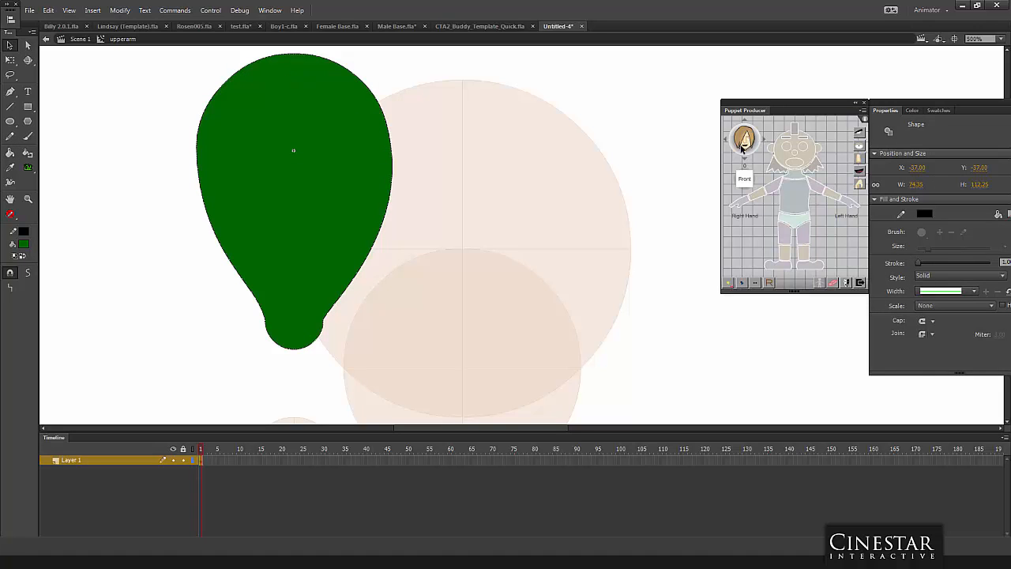
pyautogui.moveTo(918, 107); pyautogui.dragTo(712, 87)
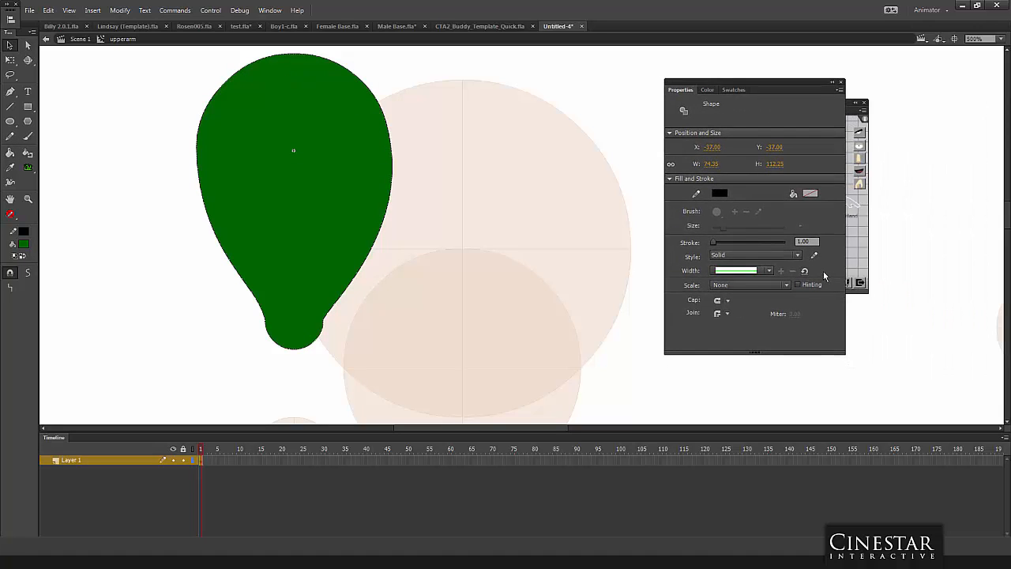
pyautogui.moveTo(810, 242); pyautogui.dragTo(781, 242)
pyautogui.write('4')
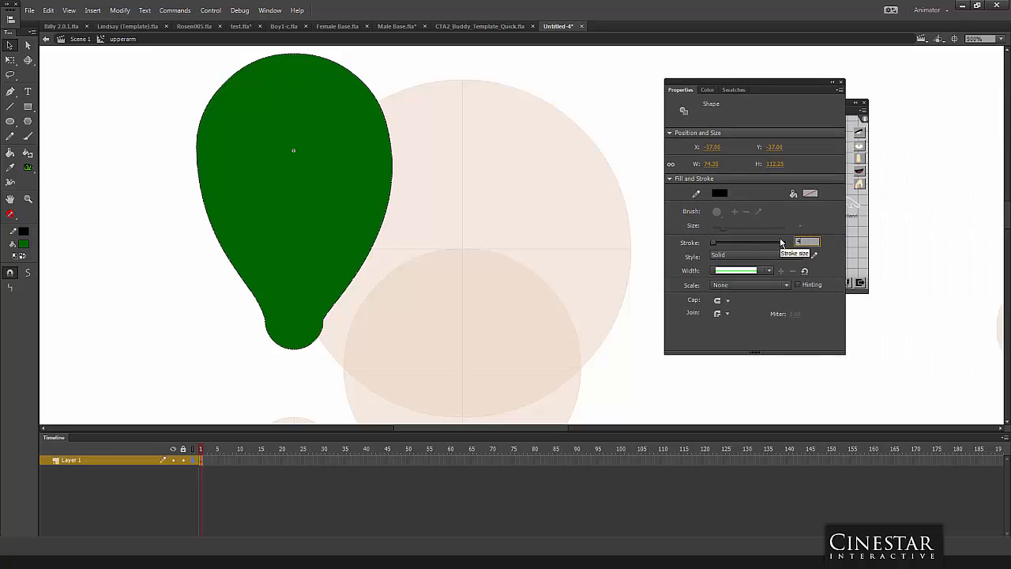
pyautogui.press('Return')
pyautogui.click(168, 247)
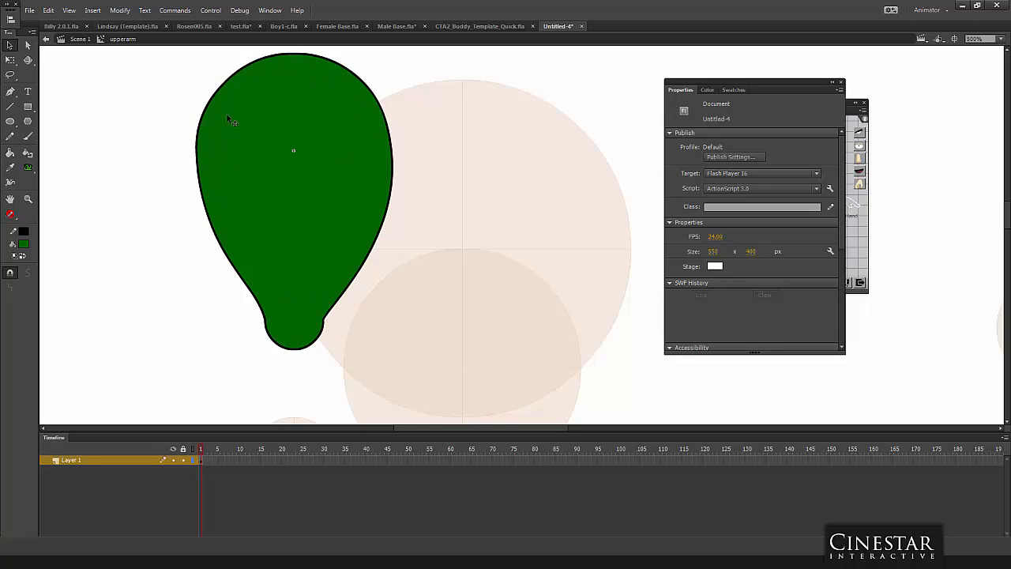
# Return to Scene 1 and cut the upperarm instance.
pyautogui.doubleClick(165, 235)
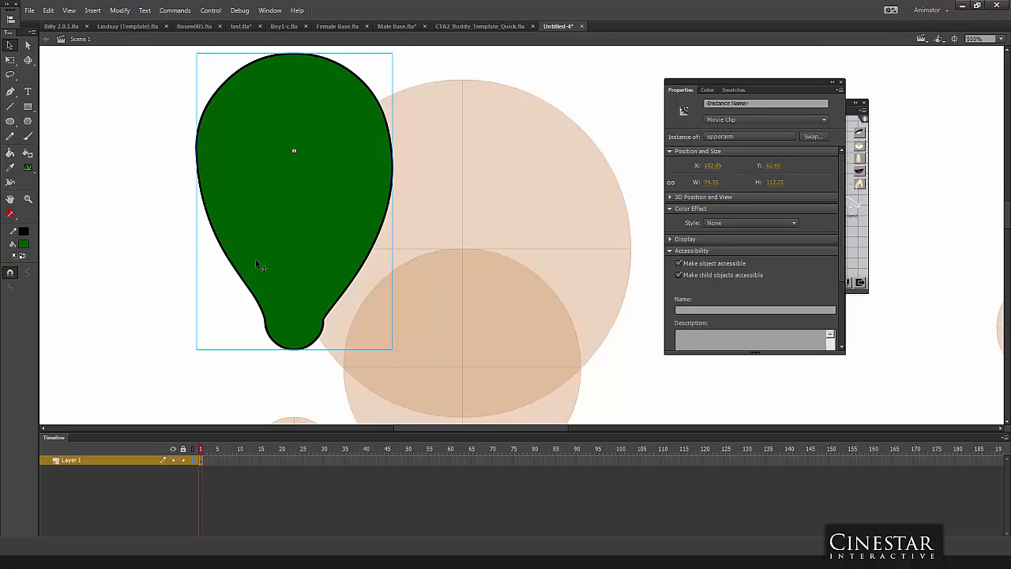
pyautogui.rightClick(269, 262)
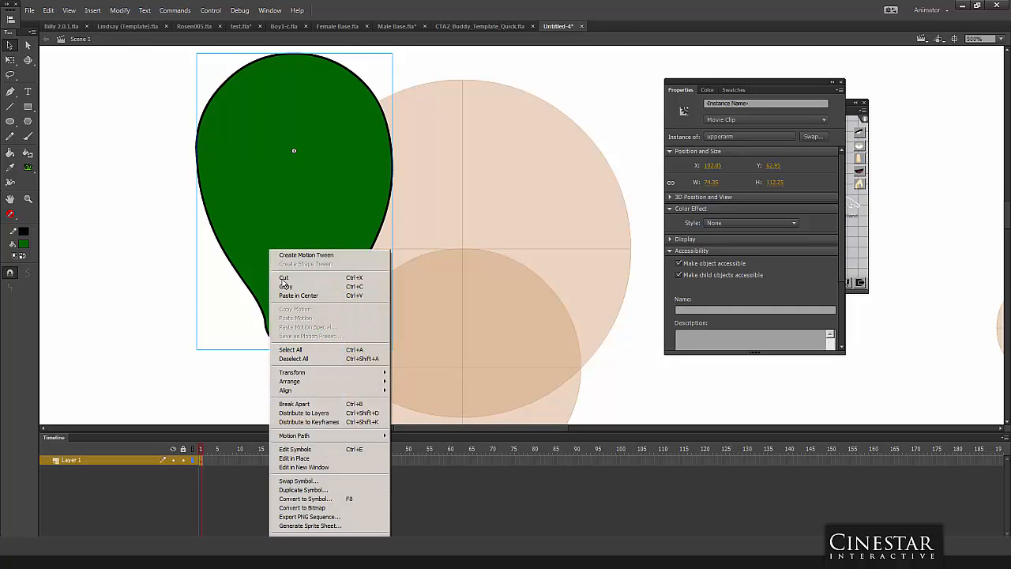
pyautogui.click(286, 279)
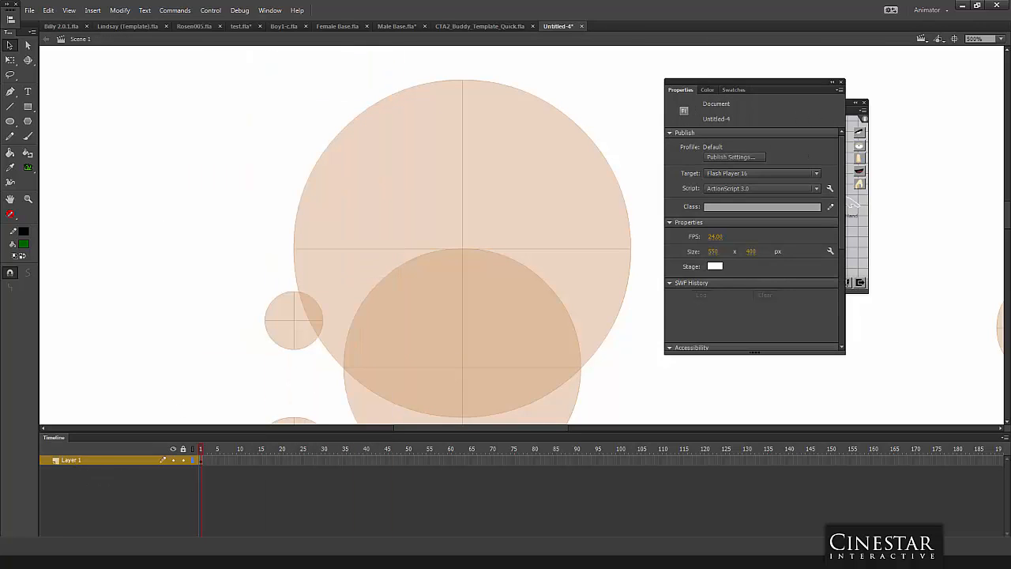
# Add a new layer beneath Layer 1 and paste the upperarm in place on it.
pyautogui.click(46, 543)
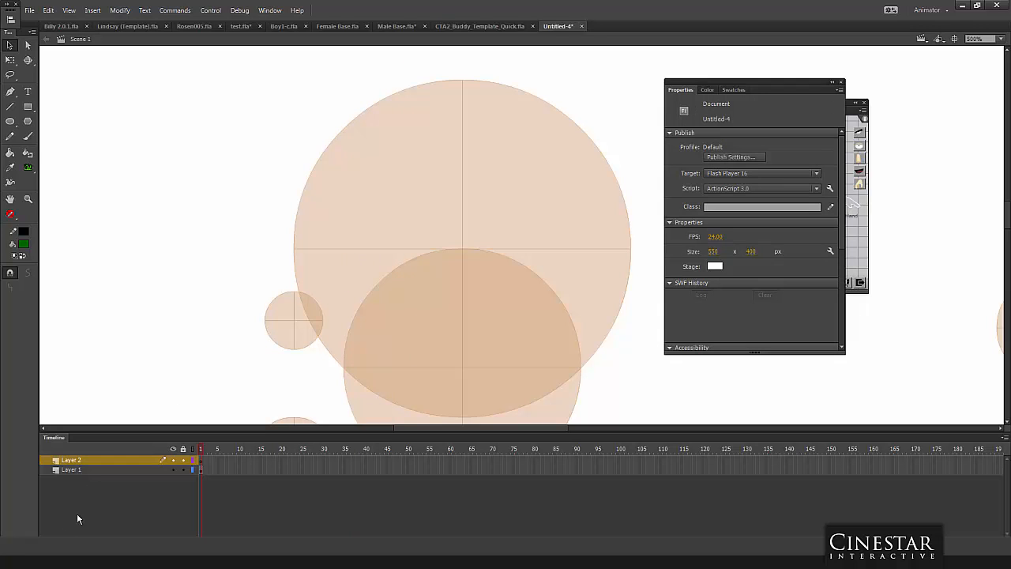
pyautogui.moveTo(89, 466); pyautogui.dragTo(90, 477)
pyautogui.rightClick(208, 302)
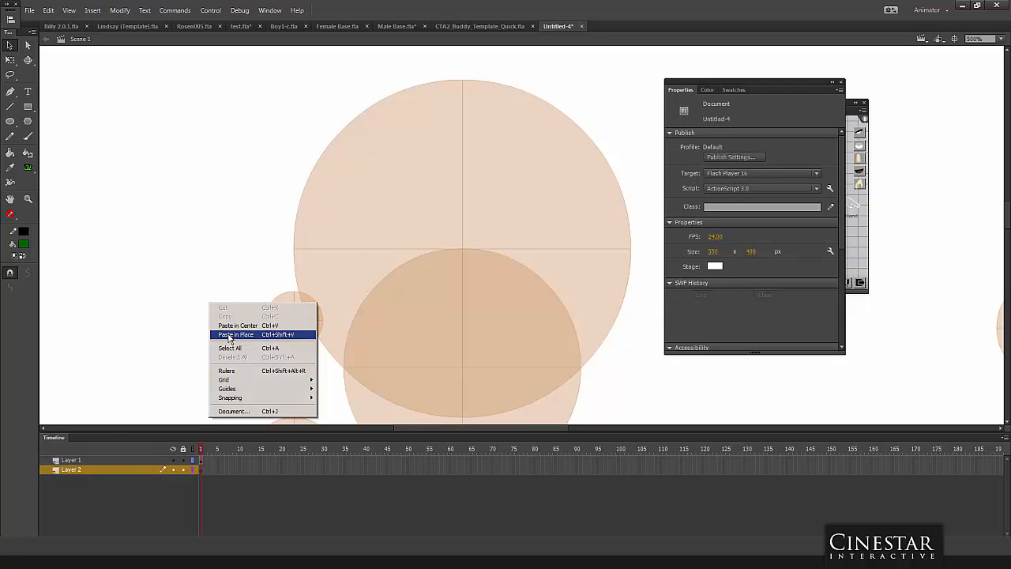
pyautogui.click(238, 338)
pyautogui.click(152, 348)
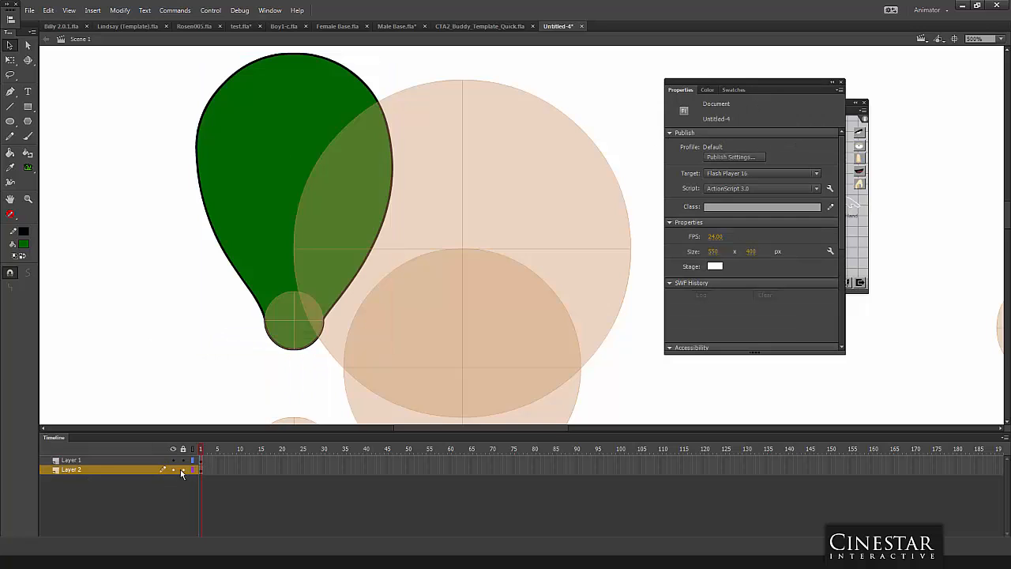
# Lock Layer 2 and copy the 33 px joint circle below the upperarm on Layer 1.
pyautogui.click(294, 326)
pyautogui.scroll(-3, 305, 346)
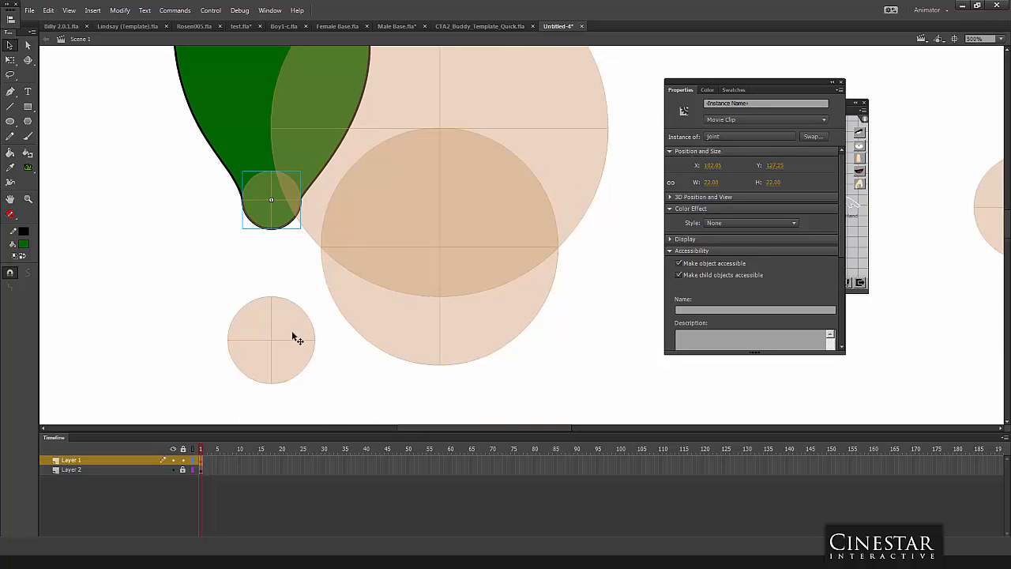
pyautogui.click(278, 350)
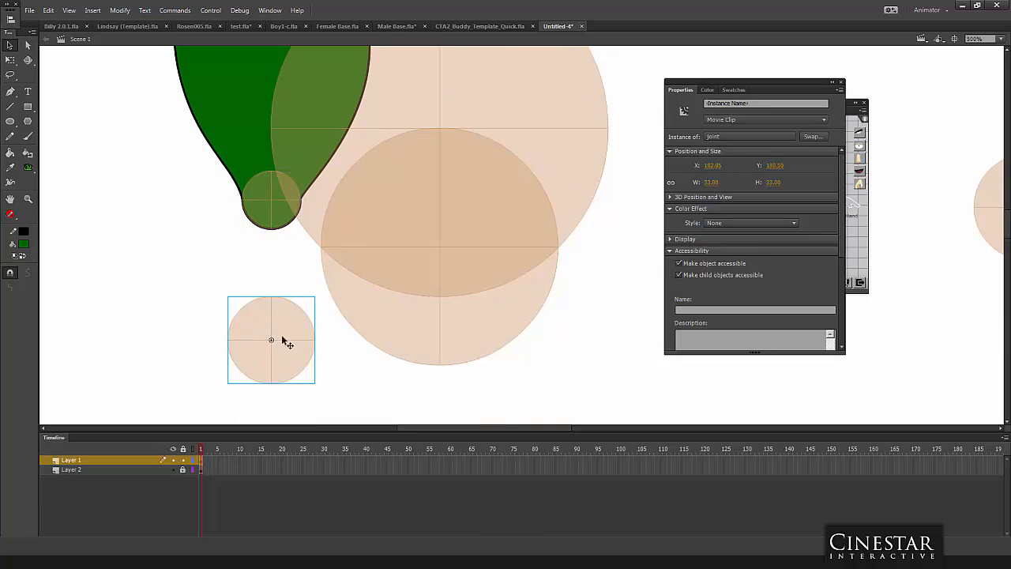
pyautogui.rightClick(285, 335)
pyautogui.click(304, 74)
# Convert the 22 px joint at the end of the upperarm into a movie clip symbol named forearm.
pyautogui.click(274, 190)
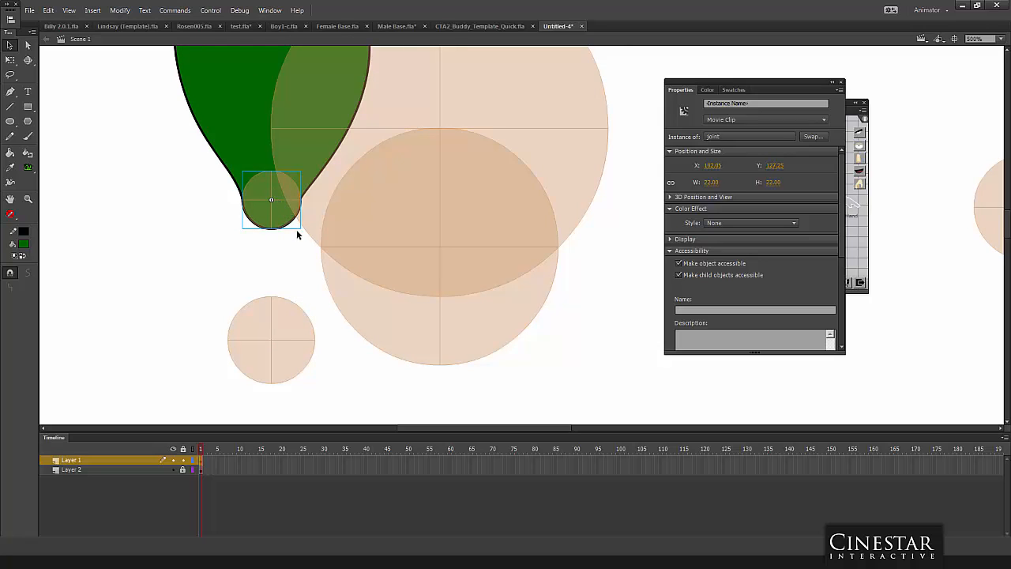
pyautogui.press('F8')
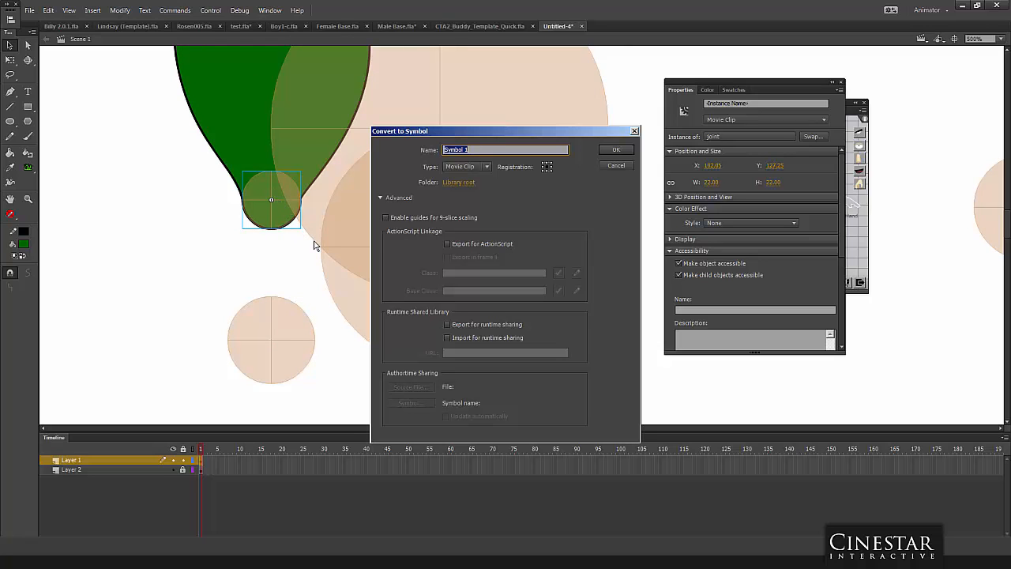
pyautogui.press('BackSpace')
pyautogui.write('forearm')
pyautogui.click(617, 149)
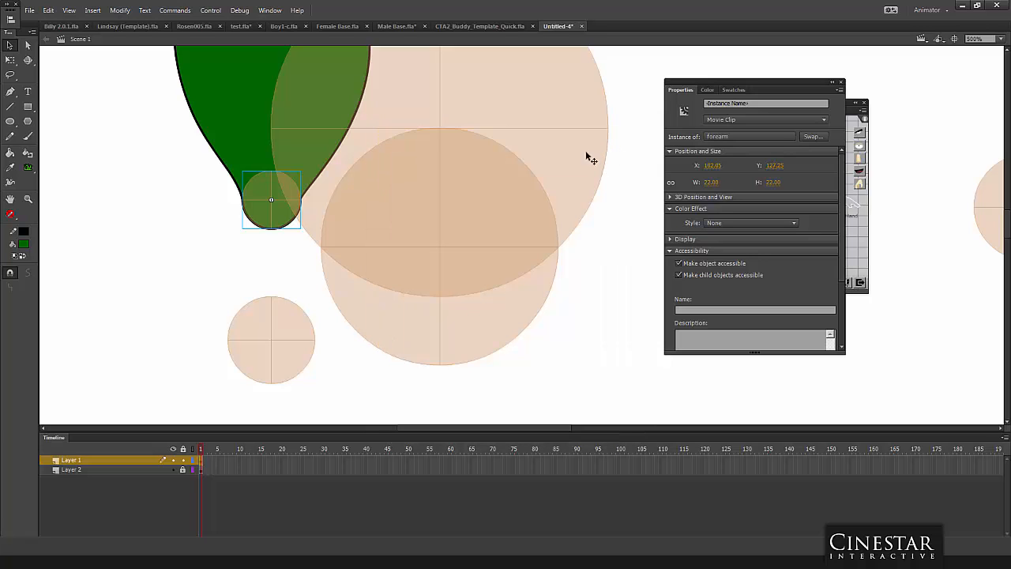
# Open the forearm symbol for editing, paste the copied 33 px joint and place it over the faded joint circle below the elbow.
pyautogui.doubleClick(273, 187)
pyautogui.rightClick(178, 242)
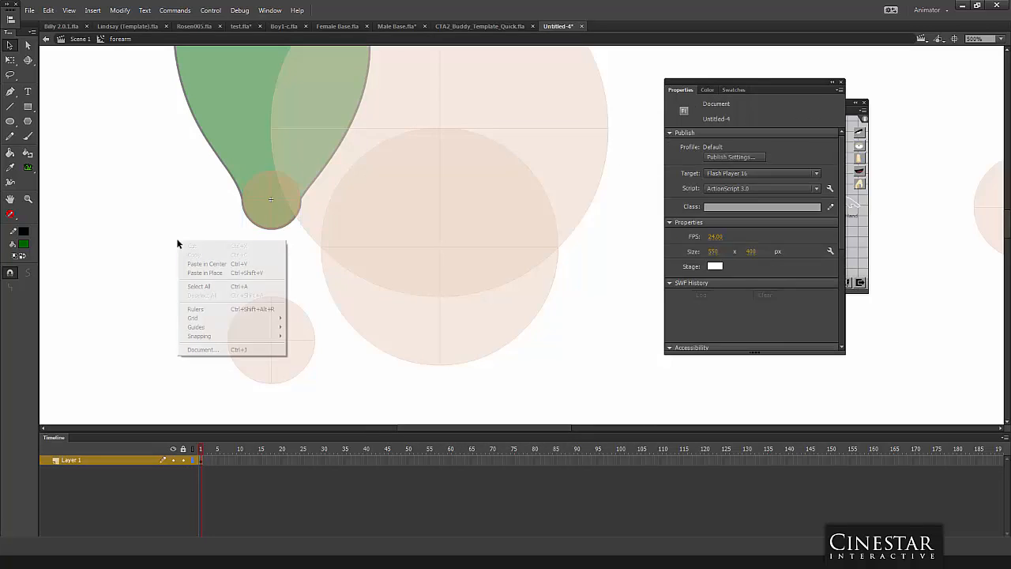
pyautogui.click(205, 264)
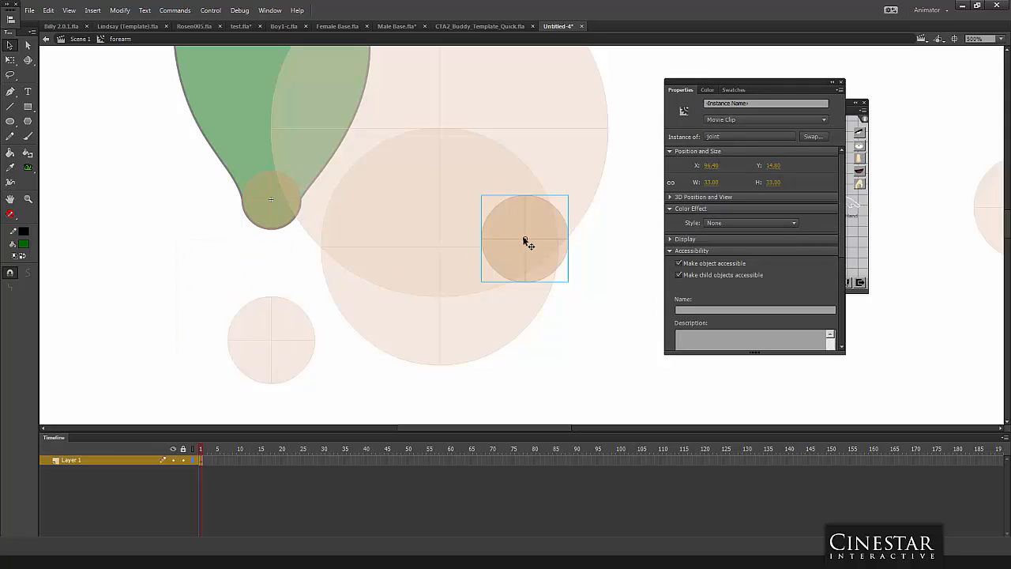
pyautogui.moveTo(526, 239); pyautogui.dragTo(271, 342)
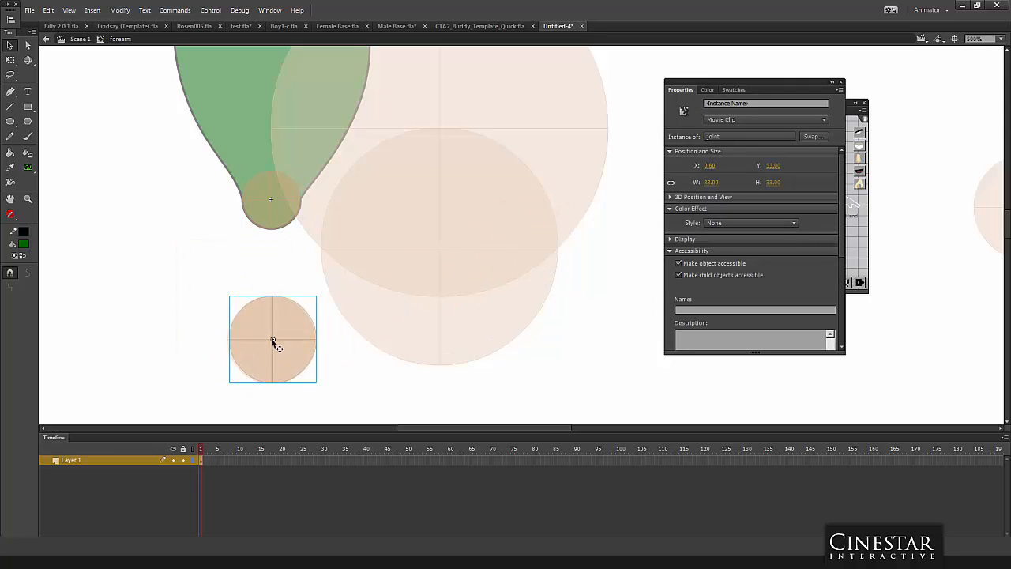
# Fine-align the pasted joint exactly with the faded circle behind it, at about X 0, Y 53.
pyautogui.hotkey('ctrl', '=')
pyautogui.hotkey('ctrl', '=')
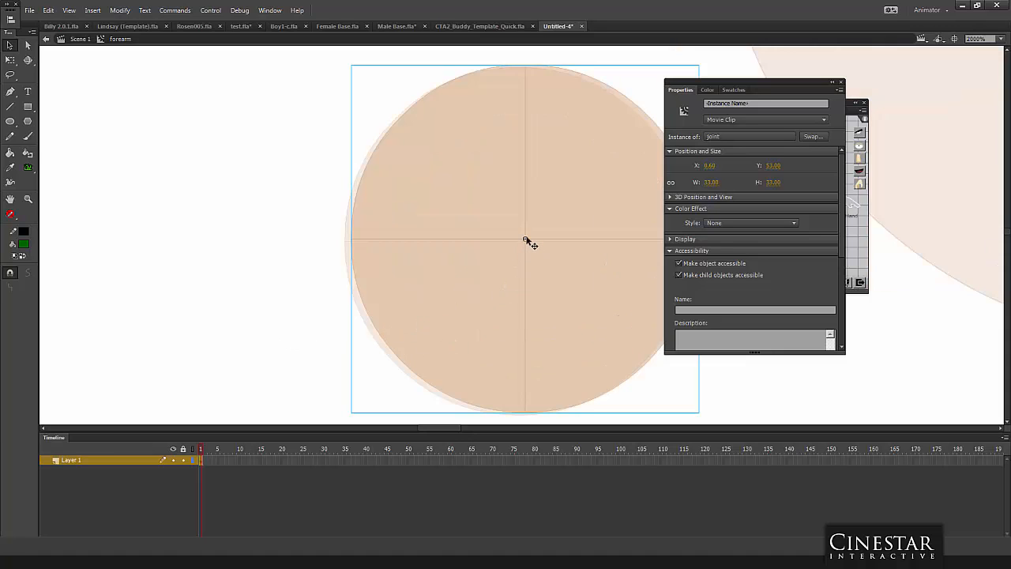
pyautogui.moveTo(530, 242); pyautogui.dragTo(519, 241)
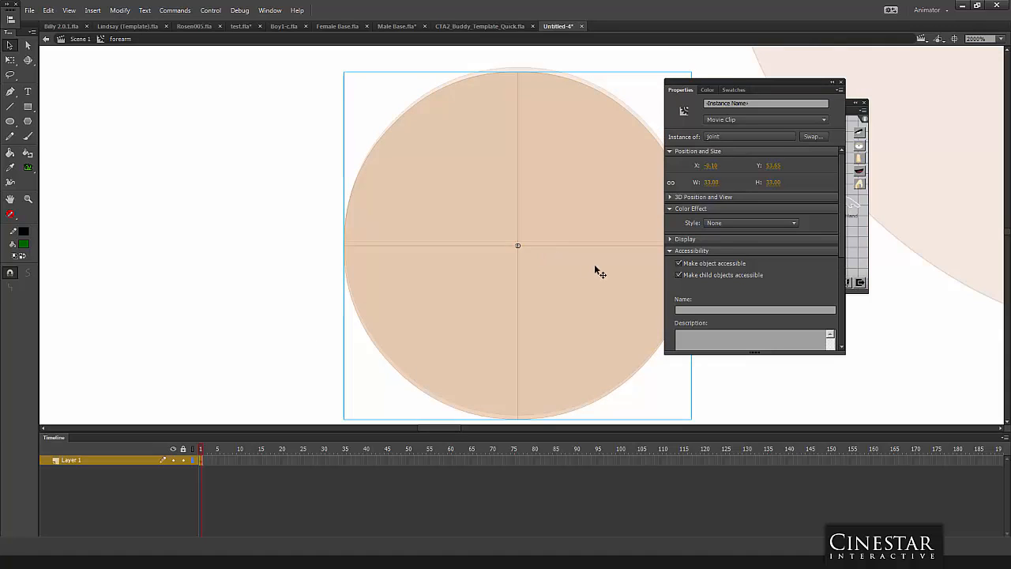
pyautogui.press('Up')
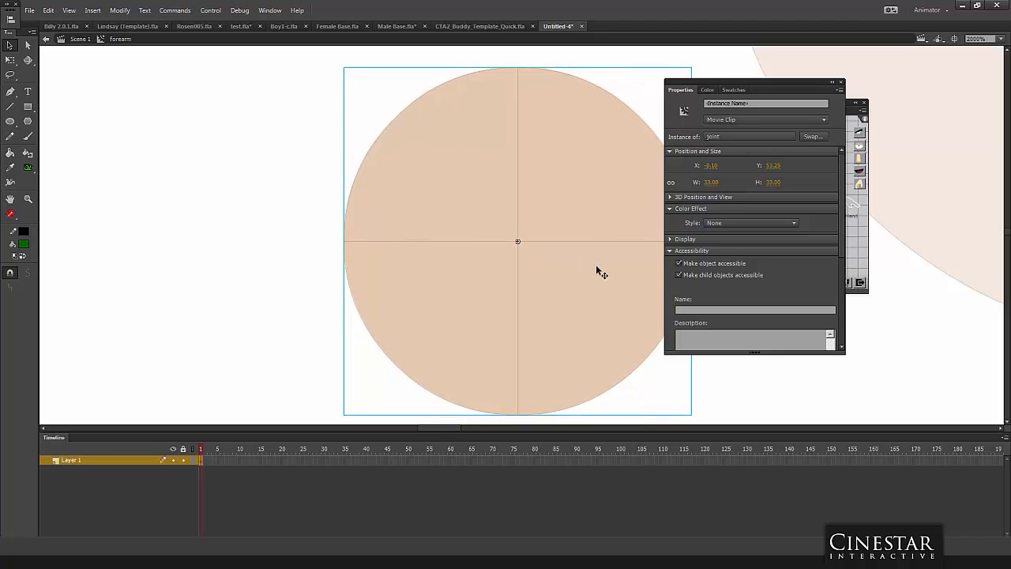
pyautogui.press('Right')
pyautogui.click(280, 192)
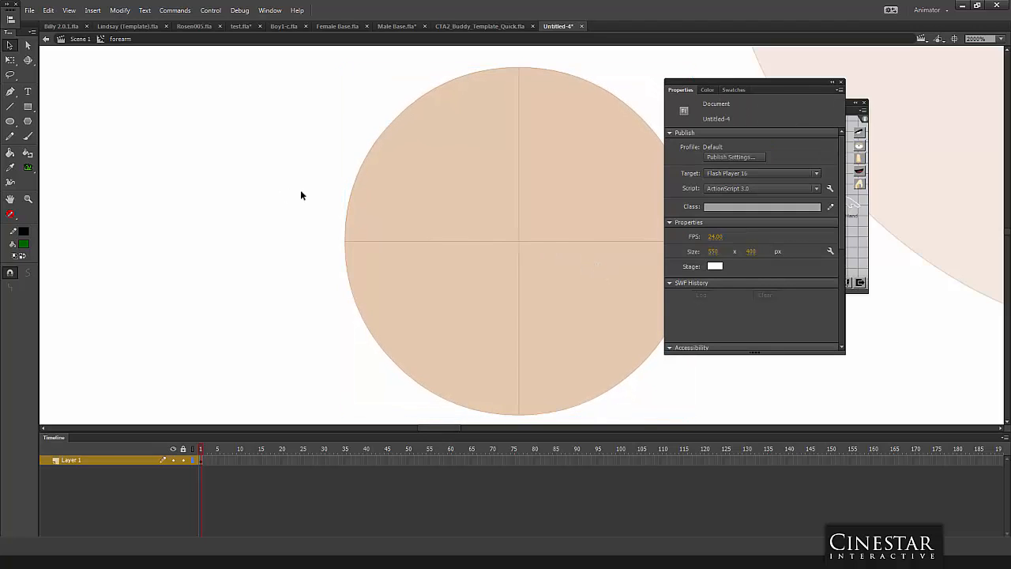
pyautogui.click(425, 196)
# Break apart both joint instances inside the forearm symbol into editable shapes.
pyautogui.hotkey('ctrl', '-')
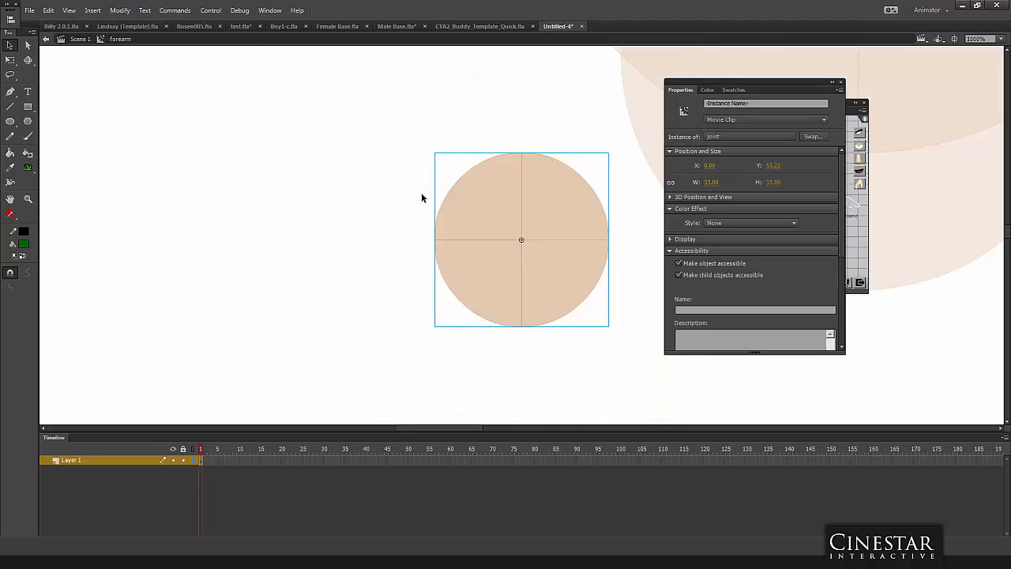
pyautogui.hotkey('ctrl', '-')
pyautogui.click(528, 124)
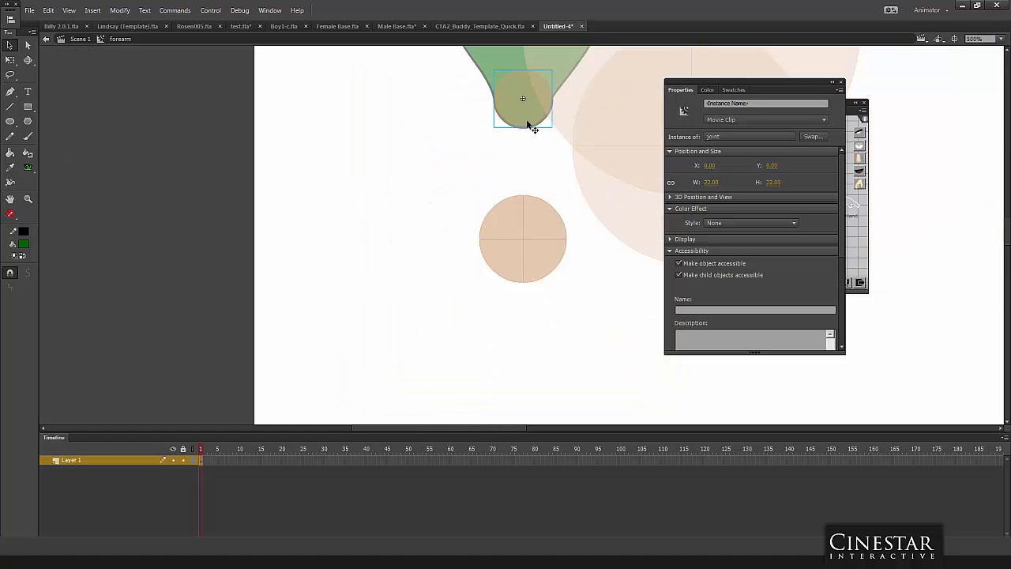
pyautogui.keyDown('shift'); pyautogui.click(537, 219); pyautogui.keyUp('shift')
pyautogui.hotkey('ctrl', 'b')
pyautogui.click(436, 159)
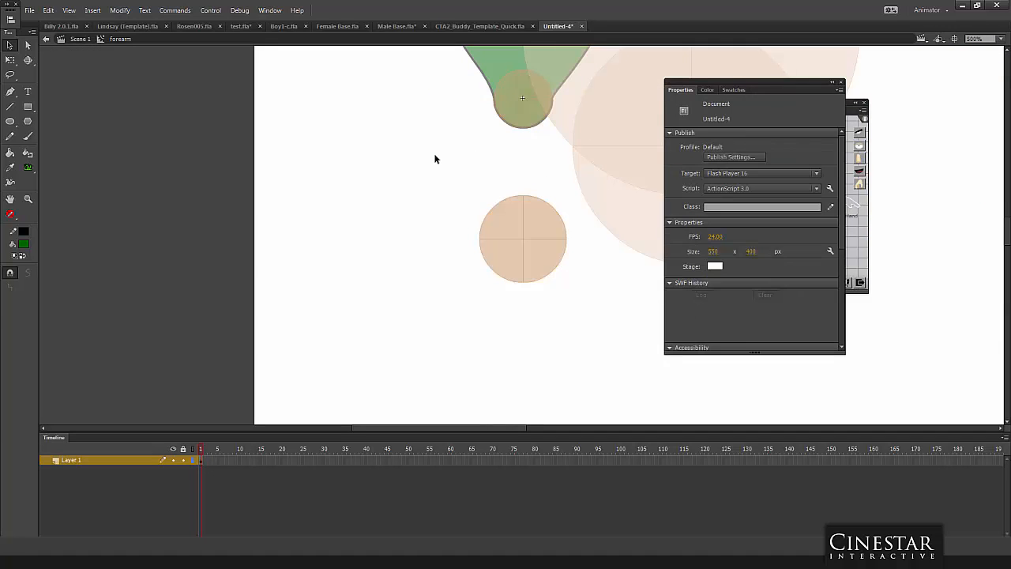
# Use the Ink Bottle to outline the small joint's upper half and the large joint's lower half with a black 4.00 solid stroke.
pyautogui.click(27, 152)
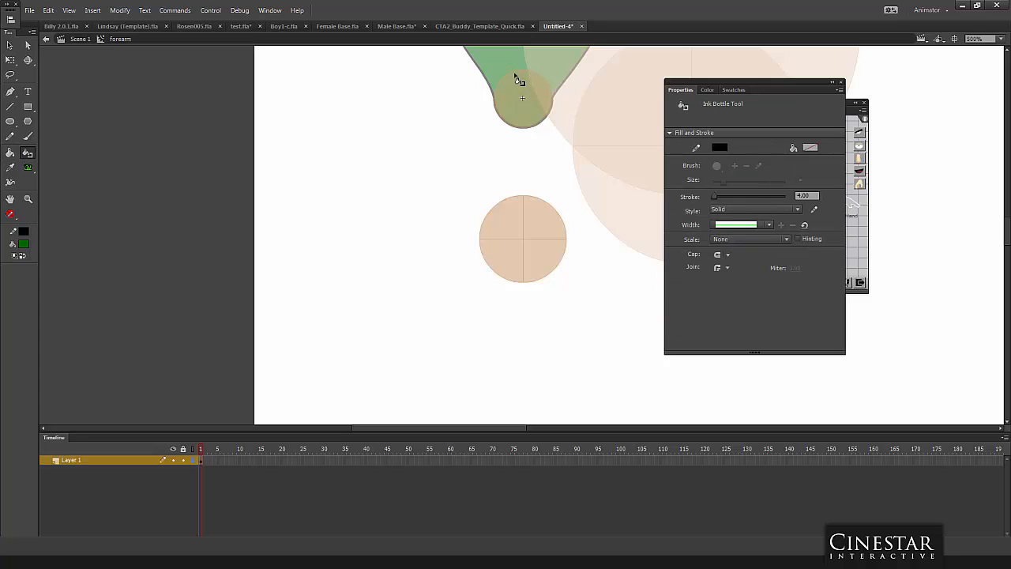
pyautogui.click(512, 73)
pyautogui.click(532, 72)
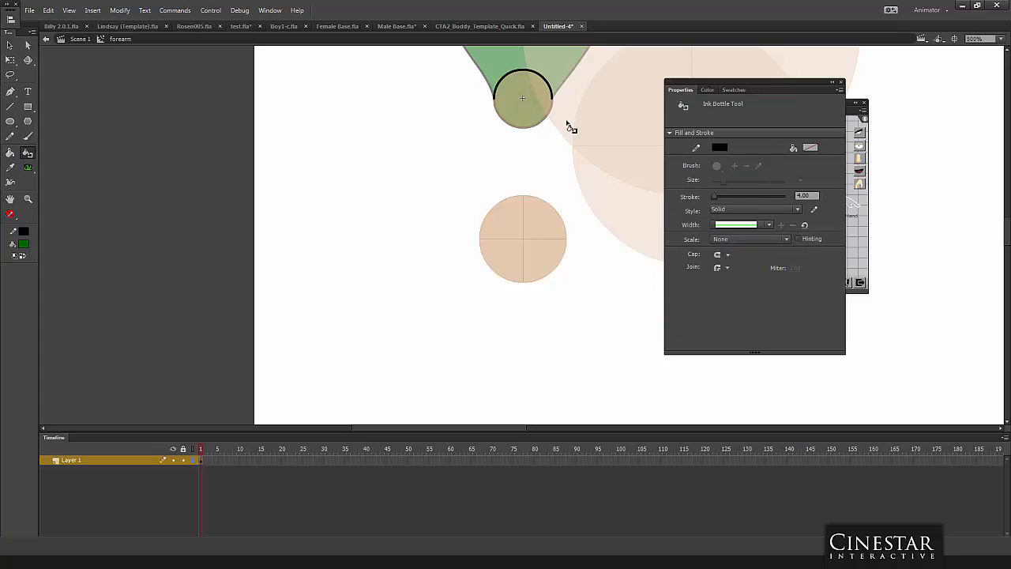
pyautogui.click(491, 267)
pyautogui.click(556, 276)
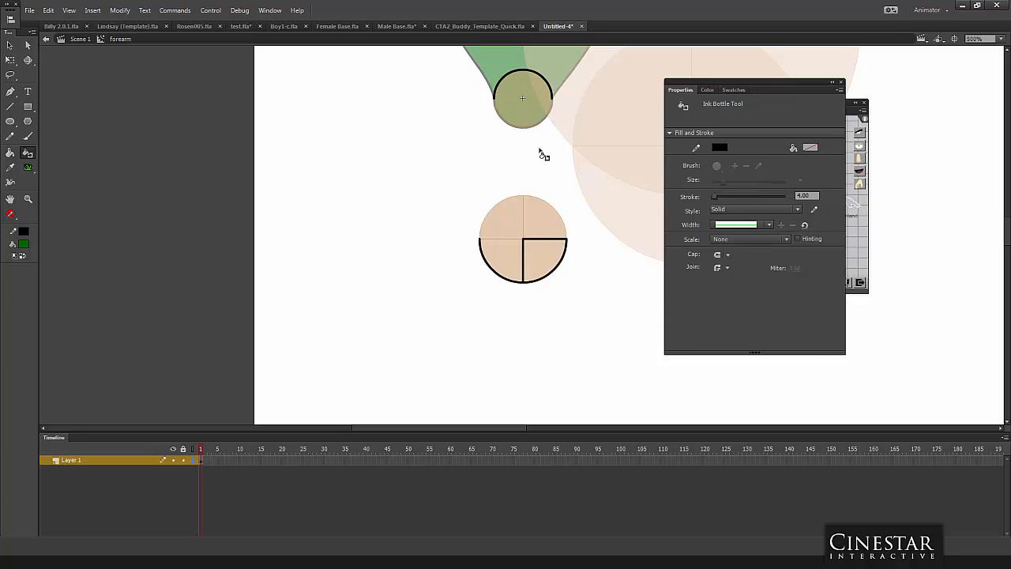
# Delete the horizontal and vertical black strokes inside the large lower joint circle.
pyautogui.click(10, 46)
pyautogui.click(556, 240)
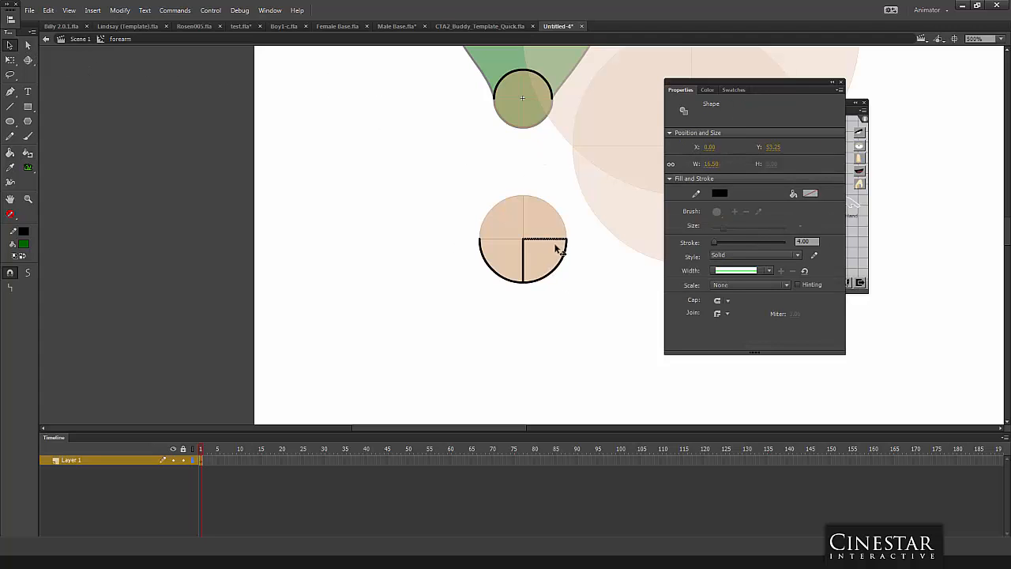
pyautogui.press('Delete')
pyautogui.click(524, 268)
pyautogui.press('Delete')
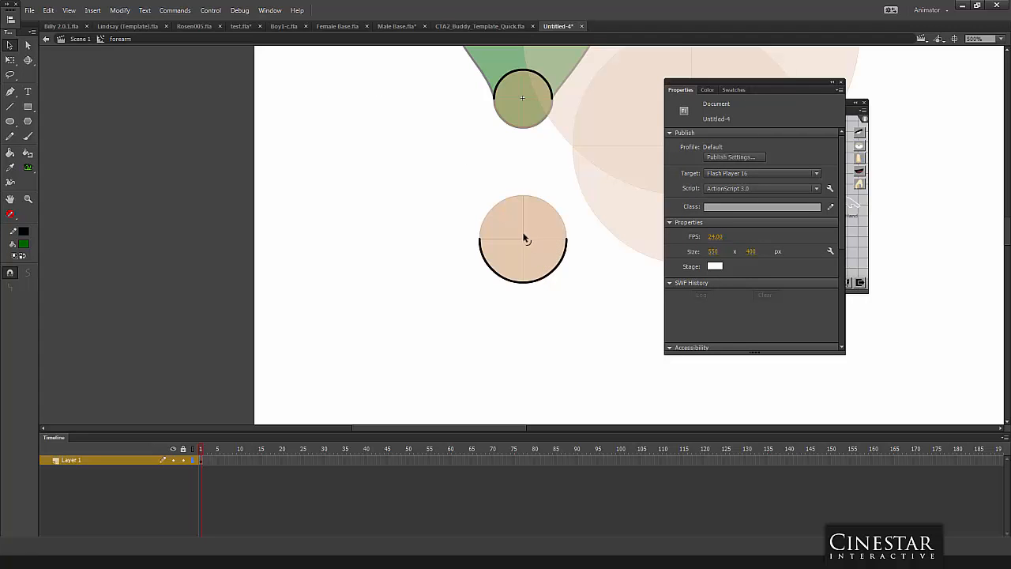
# Delete the remaining crosshair lines and tan fills of both joint circles, keeping only the black outer arcs.
pyautogui.click(525, 238)
pyautogui.press('Delete')
pyautogui.click(532, 244)
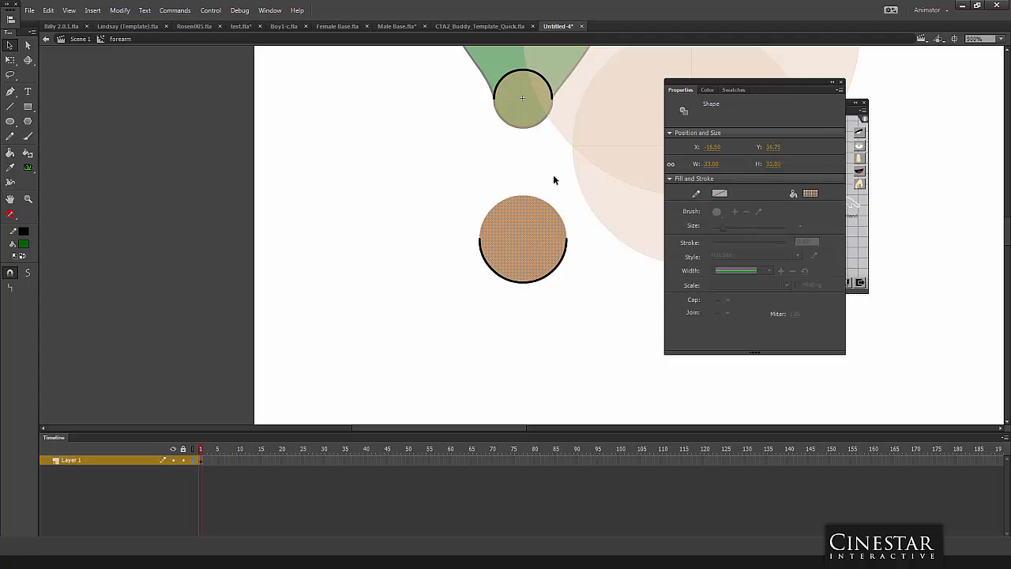
pyautogui.press('Delete')
pyautogui.click(521, 101)
pyautogui.press('Delete')
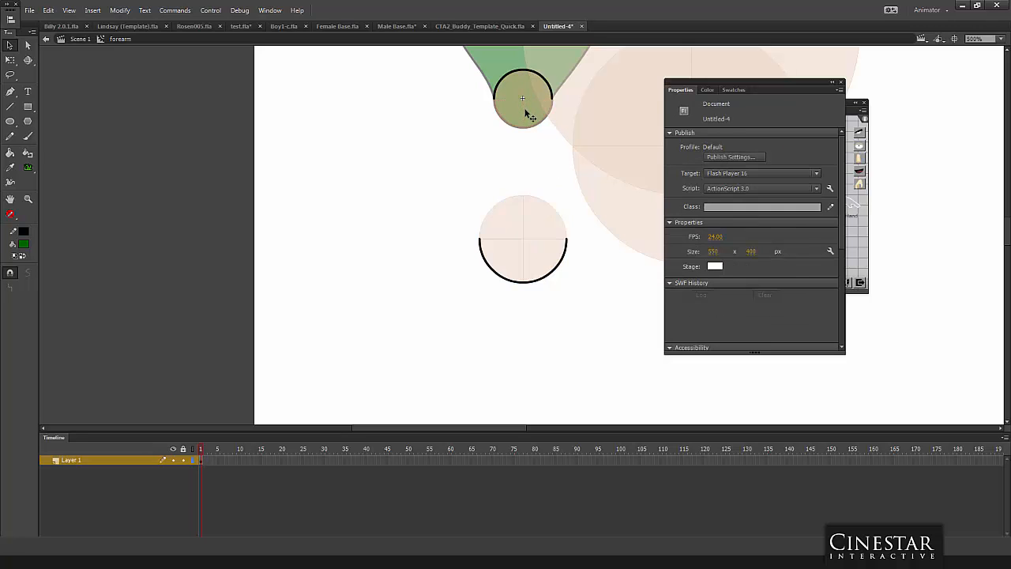
pyautogui.click(526, 108)
pyautogui.press('Delete')
# Draw two straight black lines joining the ends of the upper arc to the ends of the lower arc.
pyautogui.click(11, 106)
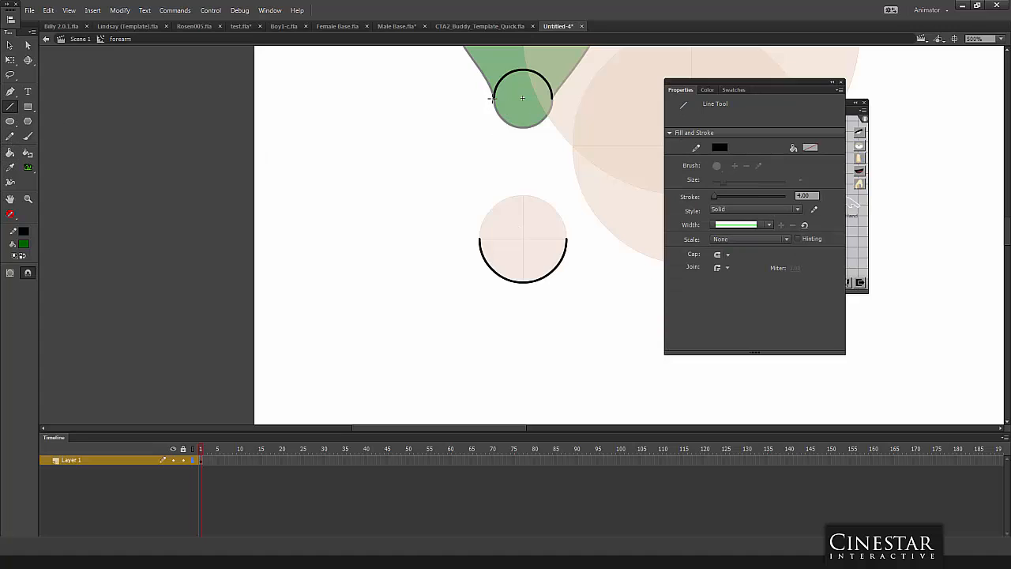
pyautogui.moveTo(491, 98)
pyautogui.mouseDown()
pyautogui.moveTo(492, 222)
pyautogui.moveTo(480, 237)
pyautogui.mouseUp()
pyautogui.moveTo(552, 98); pyautogui.dragTo(566, 240)
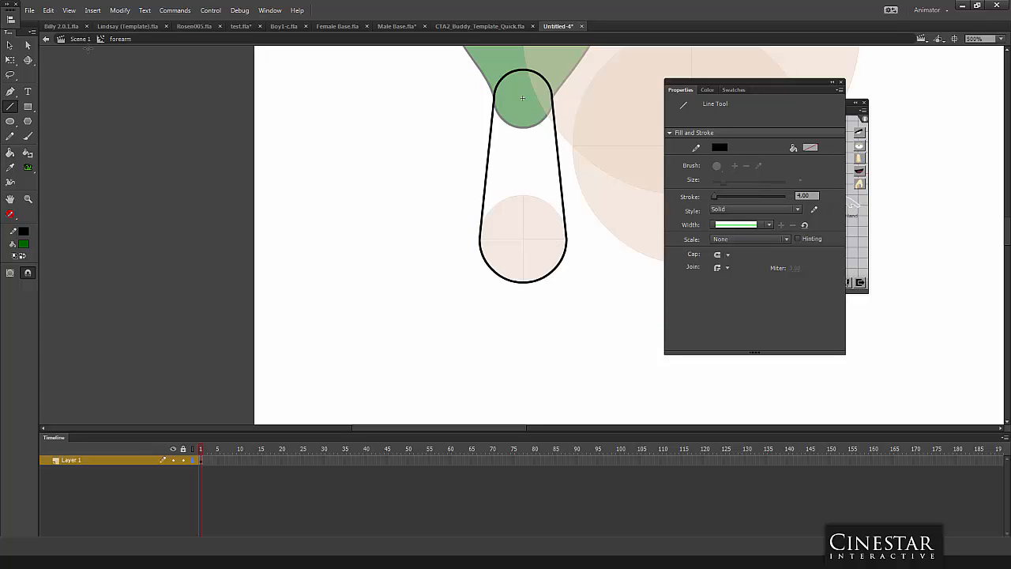
# Bend both straight sides of the forearm outline slightly outward into smooth curves.
pyautogui.click(10, 45)
pyautogui.moveTo(488, 197); pyautogui.dragTo(477, 206)
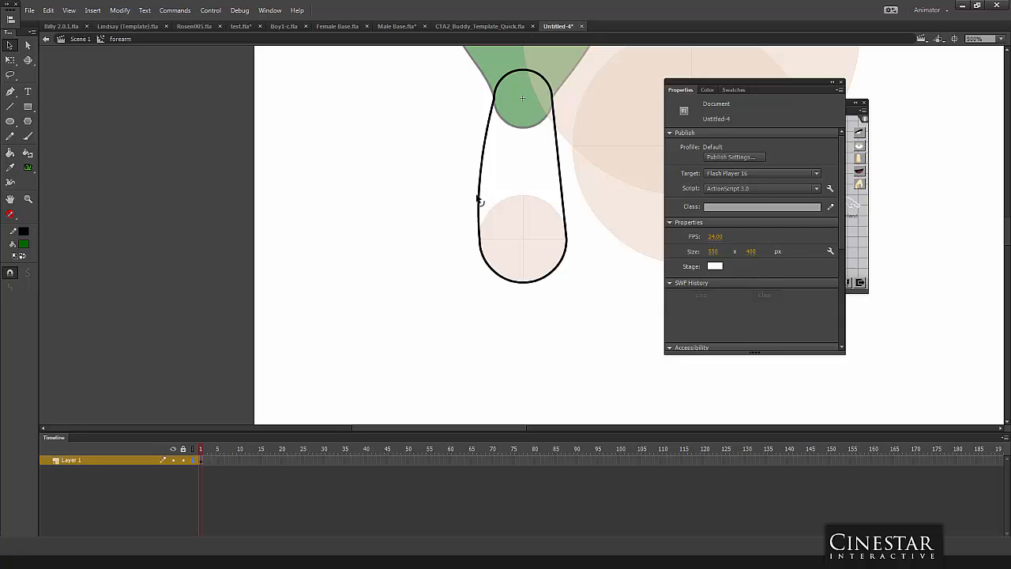
pyautogui.moveTo(478, 200); pyautogui.dragTo(481, 198)
pyautogui.moveTo(560, 160); pyautogui.dragTo(566, 170)
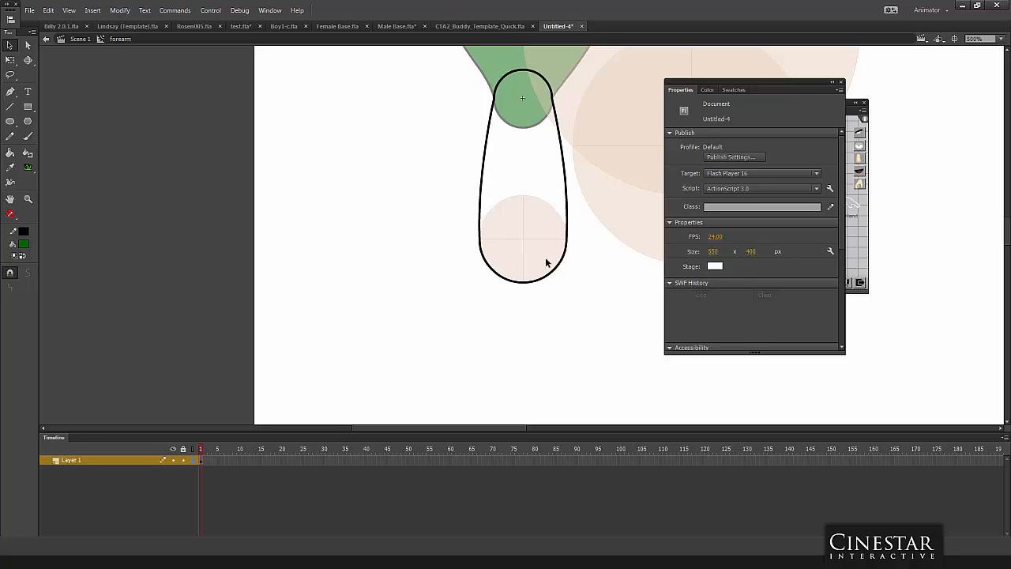
# Fill the closed forearm outline with the dark green color using the Paint Bucket.
pyautogui.click(14, 153)
pyautogui.click(523, 163)
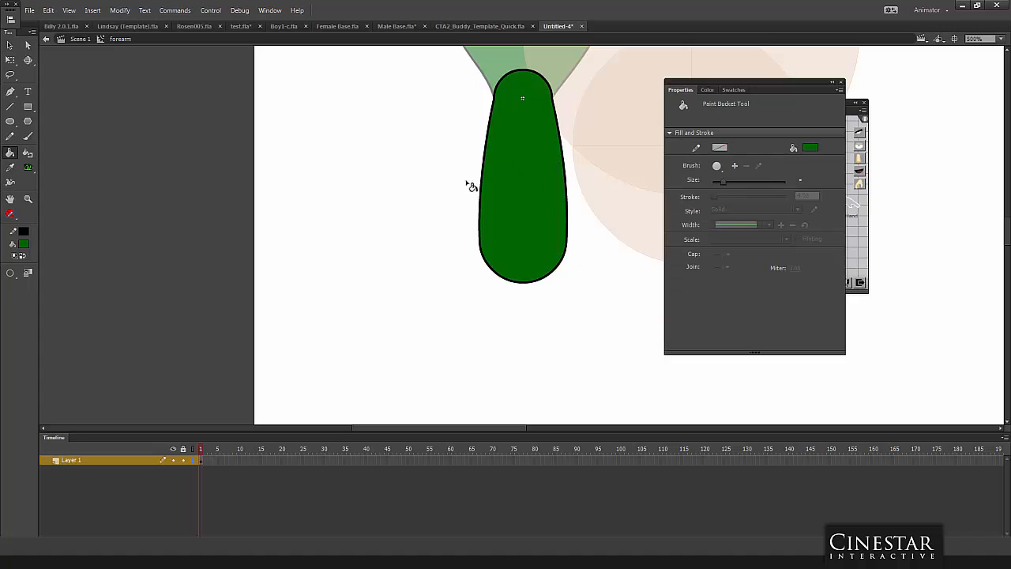
pyautogui.click(11, 45)
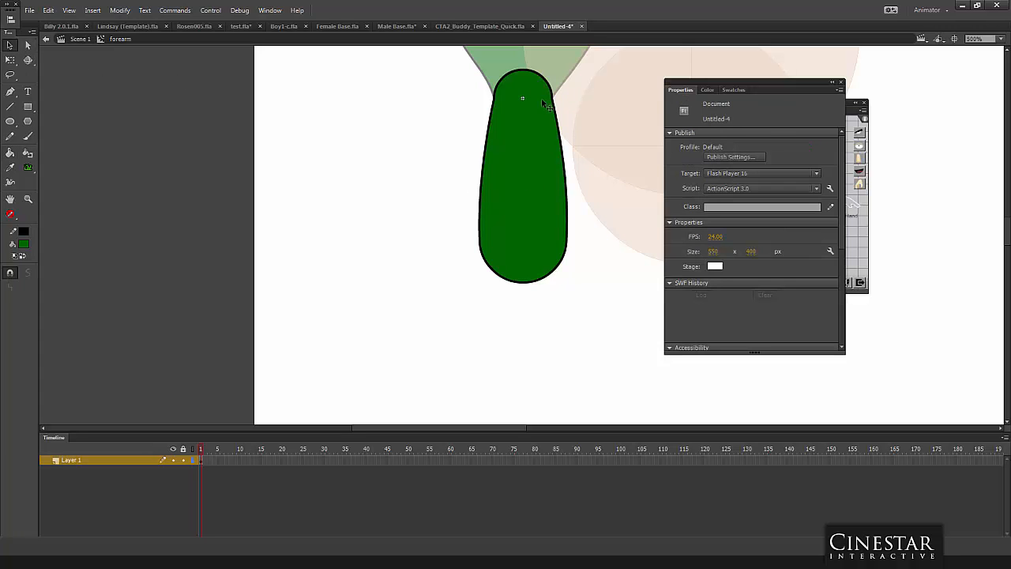
# Draw a horizontal line across the top of the forearm through its pivot point, reaching both side outlines.
pyautogui.hotkey('ctrl', '=')
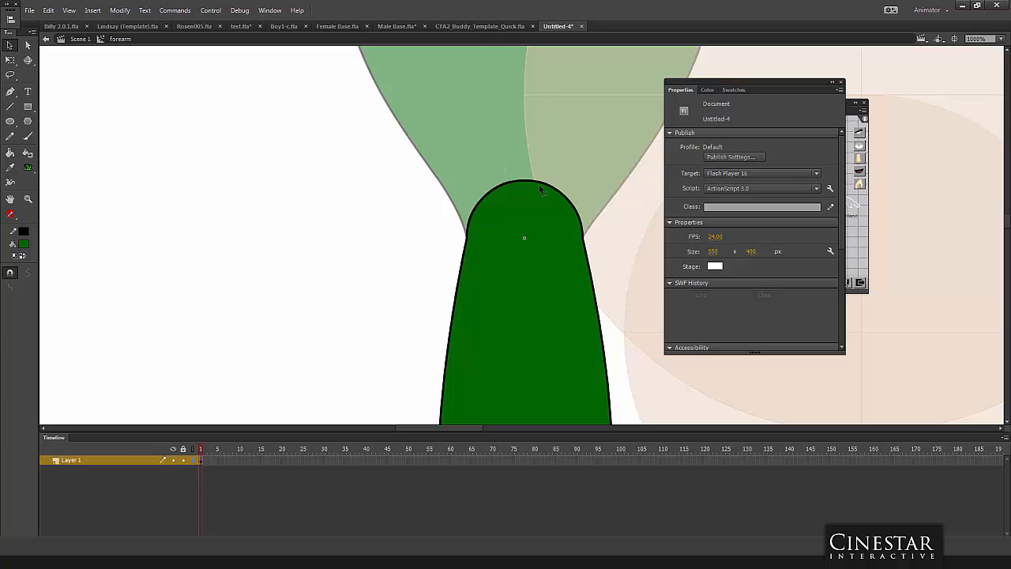
pyautogui.click(10, 106)
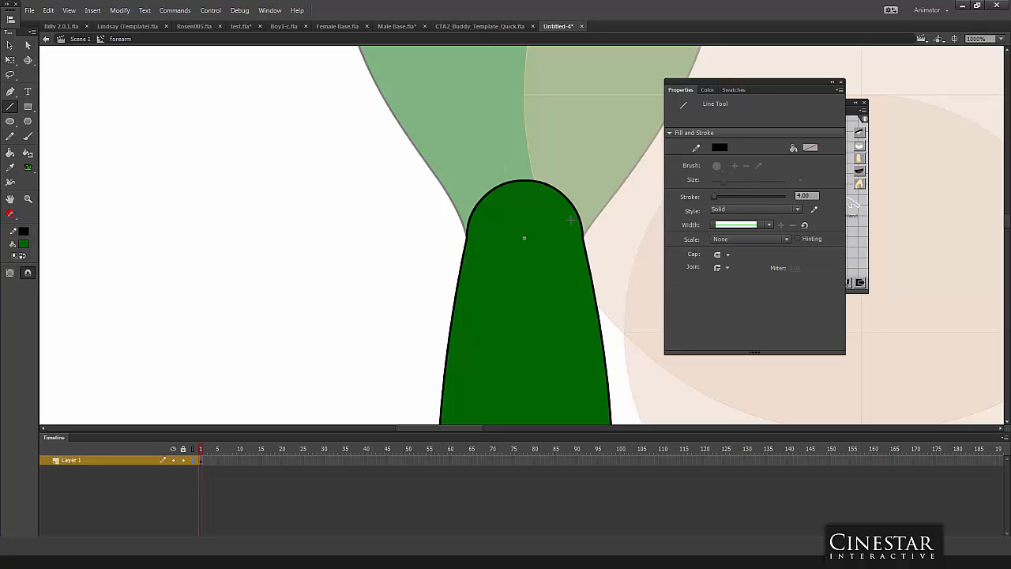
pyautogui.hotkey('ctrl', '=')
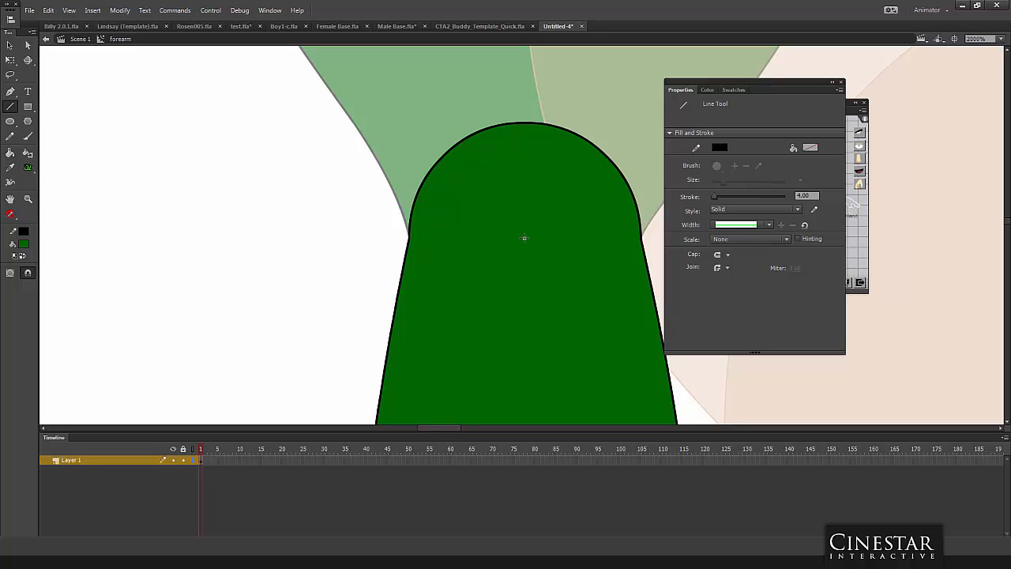
pyautogui.moveTo(524, 238); pyautogui.dragTo(638, 237)
pyautogui.moveTo(524, 238); pyautogui.dragTo(401, 237)
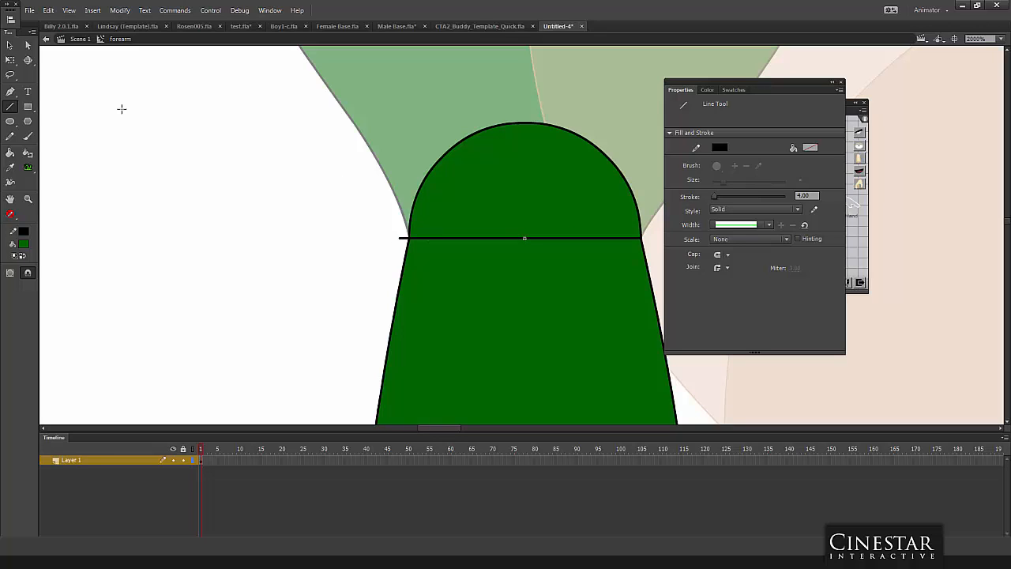
# Delete the overhanging line end, the rounded cap's fill and outline above the pivot, and the dividing line itself.
pyautogui.press('v')
pyautogui.click(403, 238)
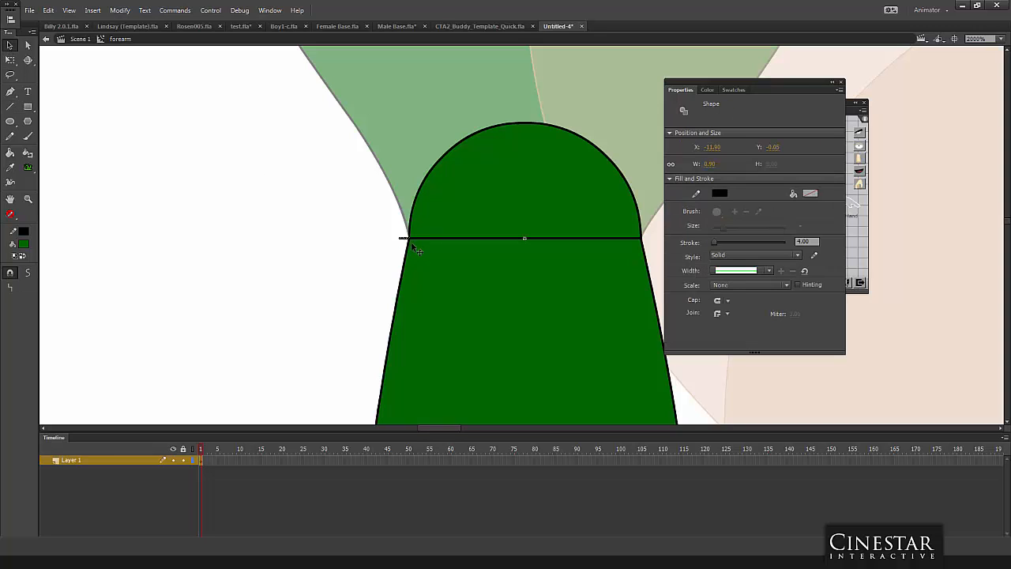
pyautogui.press('Delete')
pyautogui.click(436, 207)
pyautogui.press('Delete')
pyautogui.click(445, 167)
pyautogui.click(445, 153)
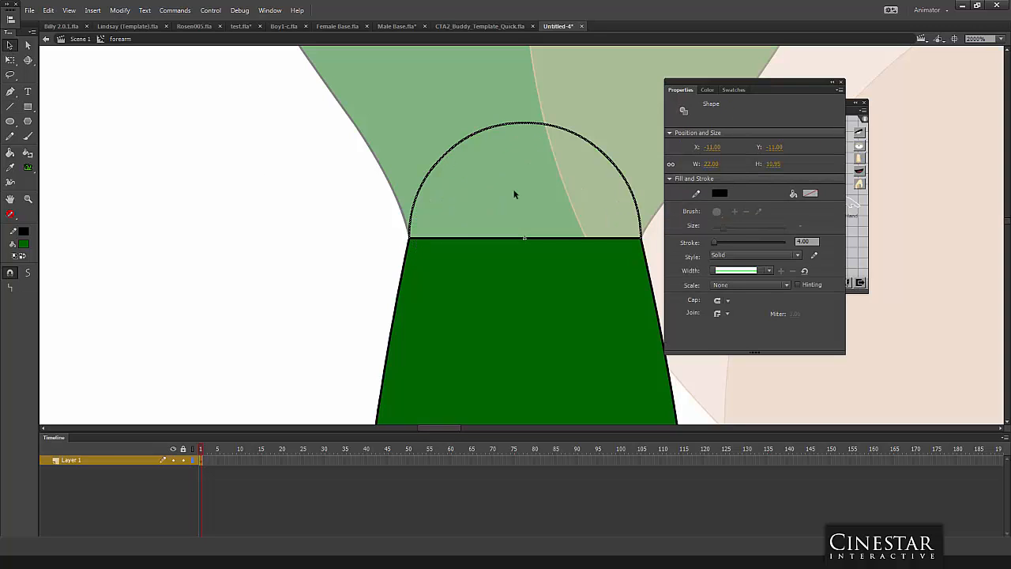
pyautogui.press('Delete')
pyautogui.click(536, 239)
pyautogui.press('Delete')
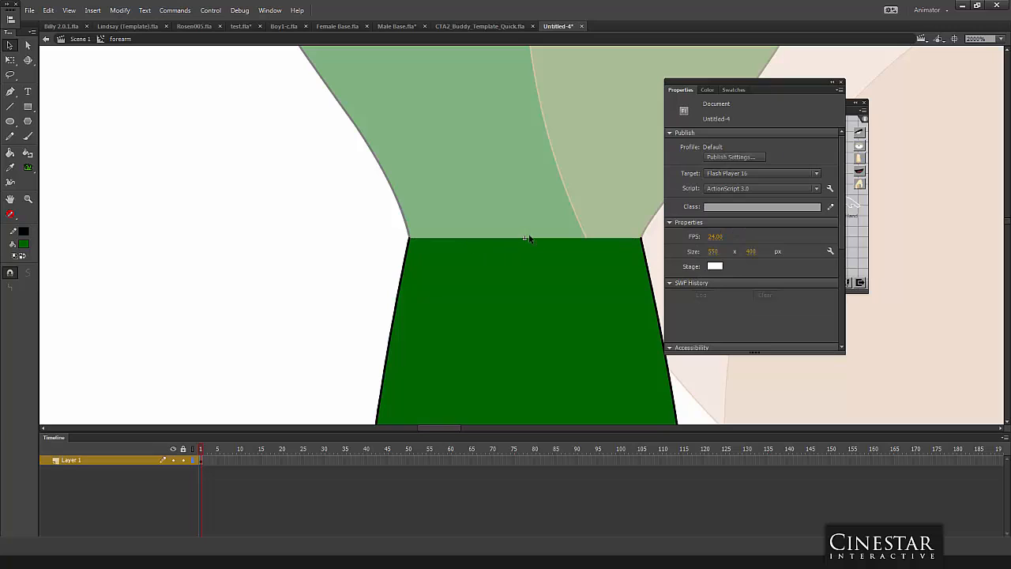
# Bow the forearm's open top edge slightly upward and return to Scene 1 to check how it blends with the upperarm.
pyautogui.moveTo(525, 240); pyautogui.dragTo(524, 234)
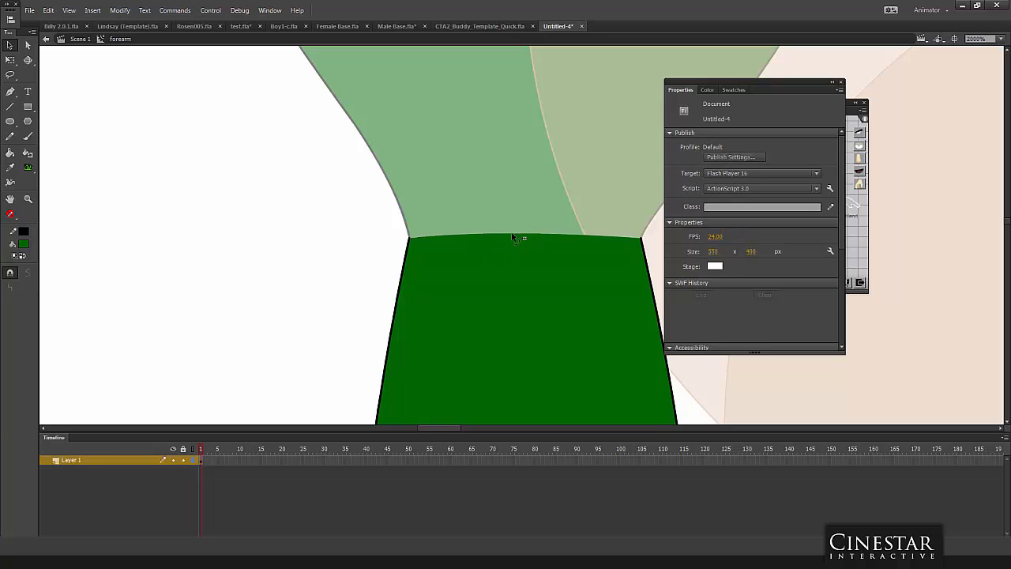
pyautogui.doubleClick(321, 261)
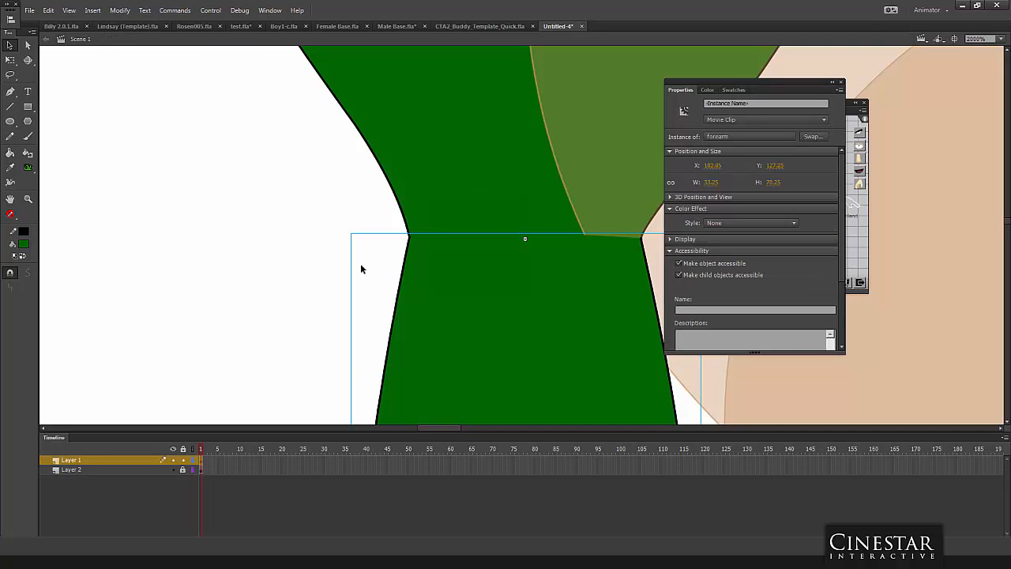
pyautogui.press('space')
pyautogui.moveTo(324, 262); pyautogui.dragTo(170, 249)
pyautogui.hotkey('ctrl', '-')
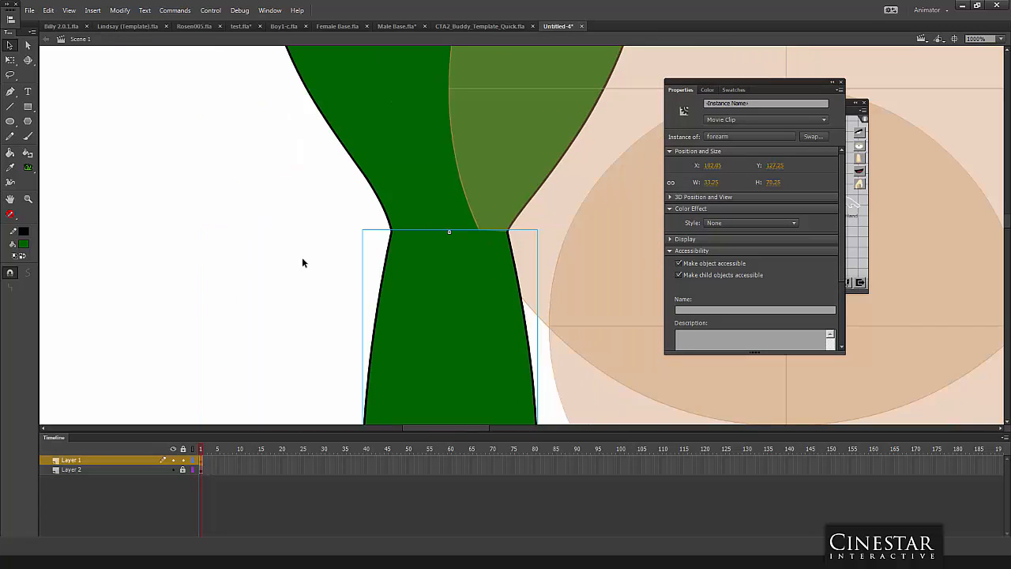
pyautogui.click(371, 204)
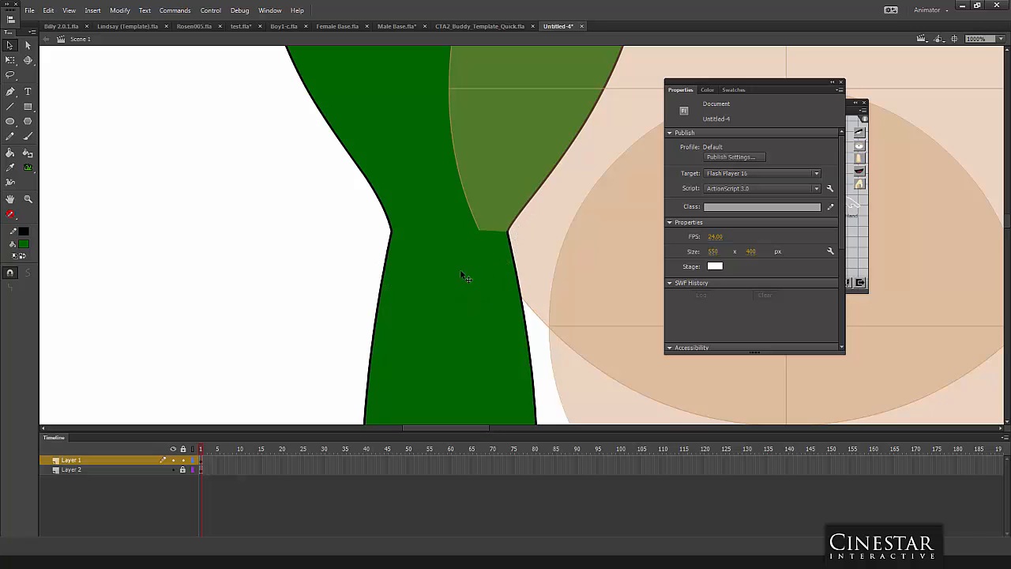
pyautogui.moveTo(452, 302); pyautogui.dragTo(271, 180)
pyautogui.hotkey('ctrl', '-')
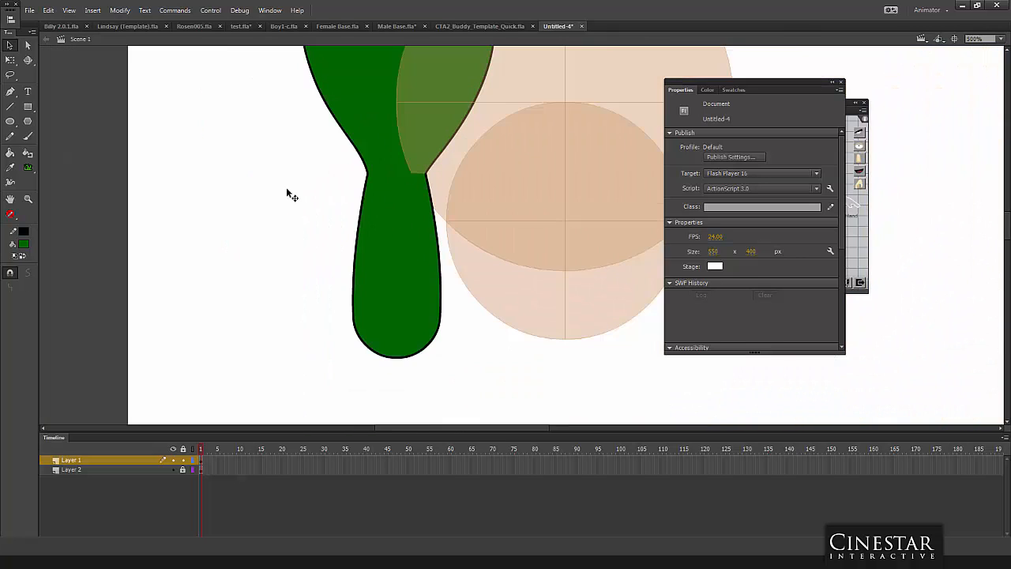
# Rotate the forearm about its elbow pivot toward one side and the other to test how it blends with the upperarm.
pyautogui.click(405, 244)
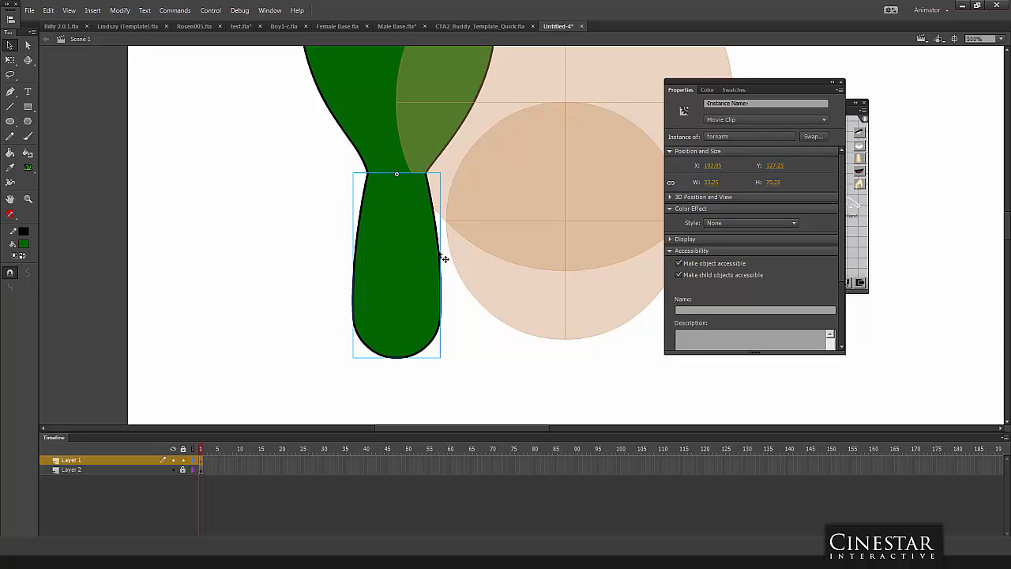
pyautogui.click(11, 60)
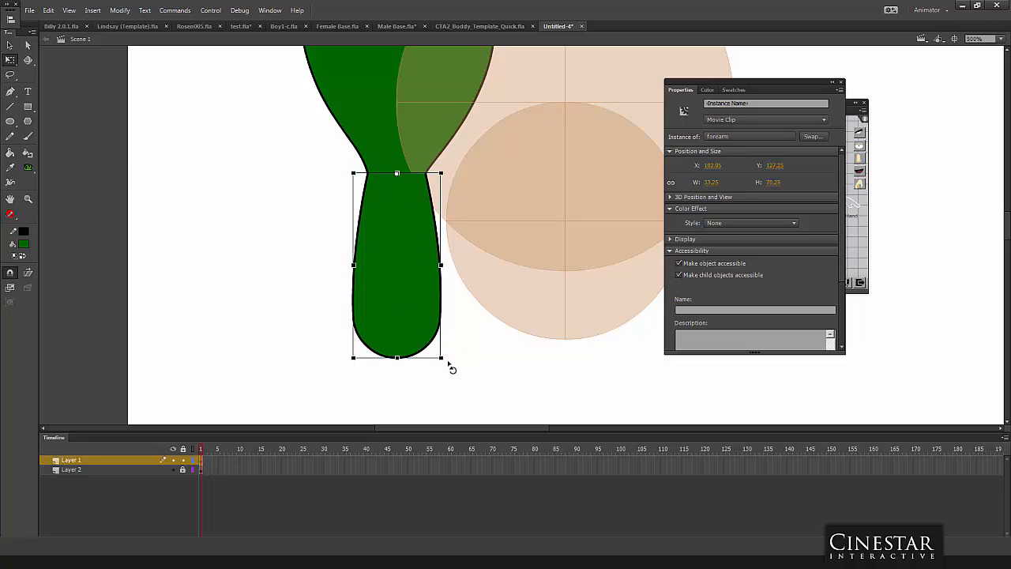
pyautogui.moveTo(451, 368); pyautogui.dragTo(584, 191)
pyautogui.click(350, 232)
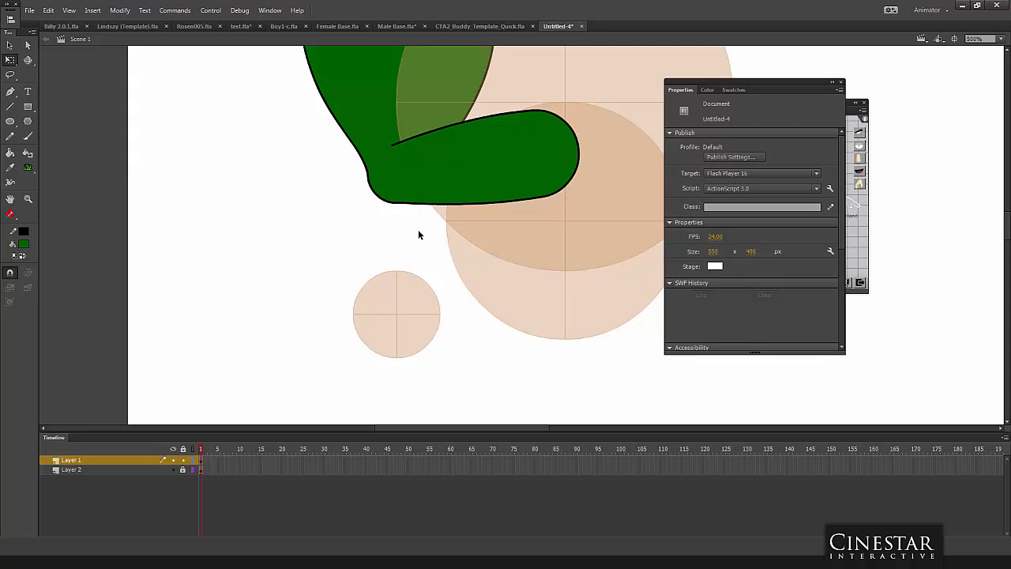
pyautogui.moveTo(418, 230); pyautogui.dragTo(307, 378)
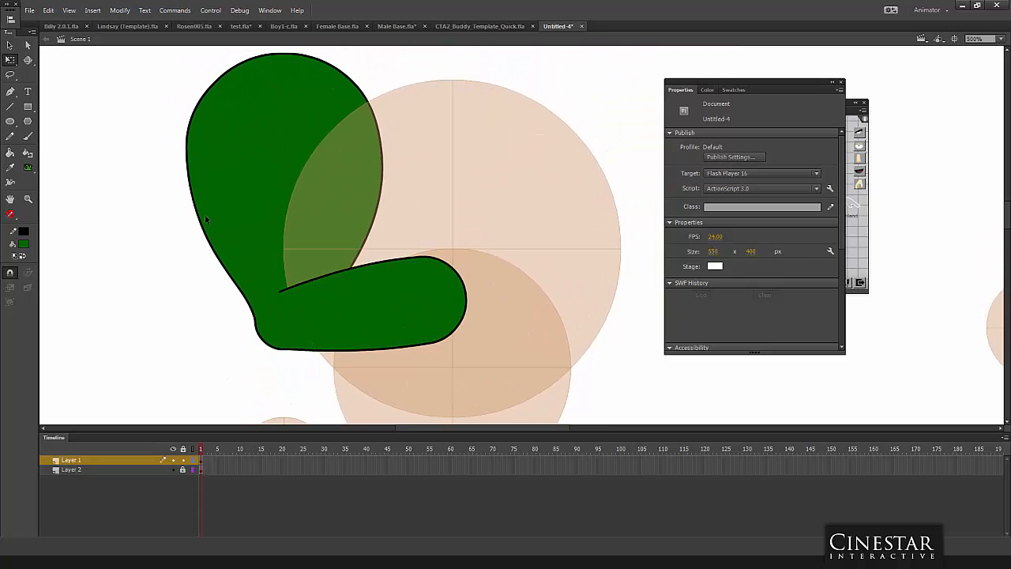
pyautogui.click(411, 313)
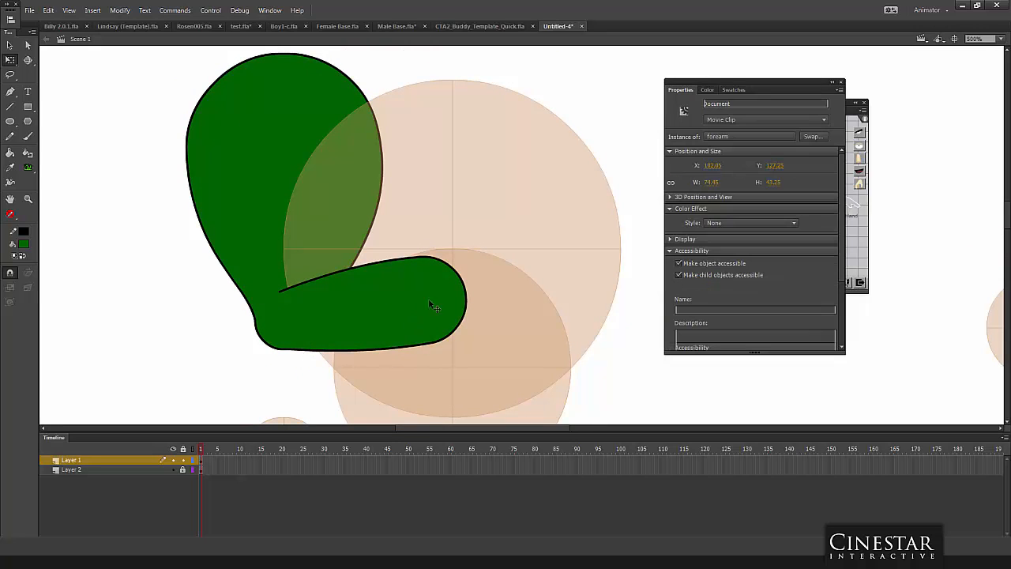
pyautogui.moveTo(465, 261); pyautogui.dragTo(96, 343)
pyautogui.click(324, 379)
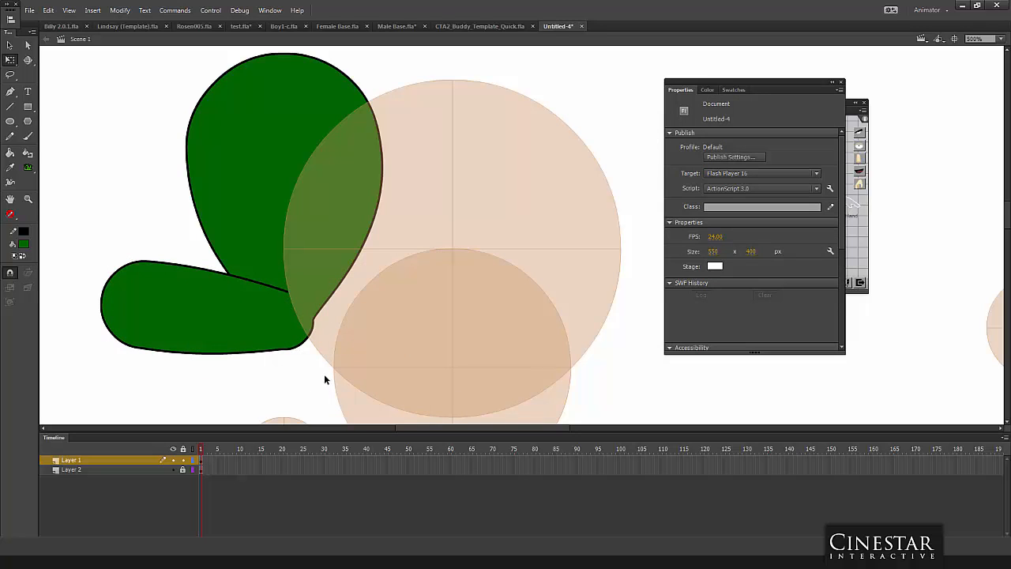
pyautogui.hotkey('ctrl', '-')
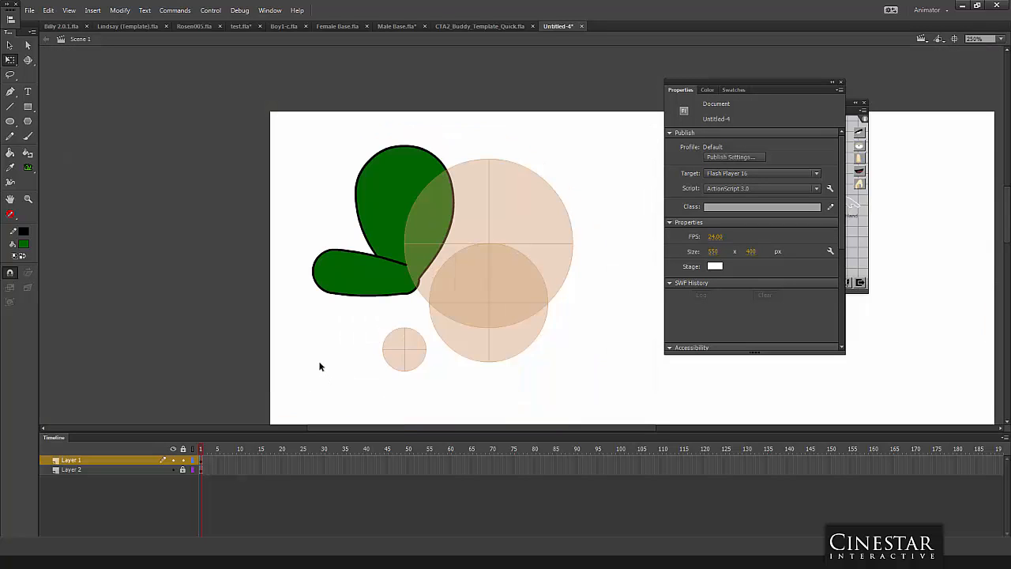
# Undo the forearm's test rotations back to its straight-down position.
pyautogui.hotkey('ctrl', 'z')
pyautogui.hotkey('ctrl', 'z')
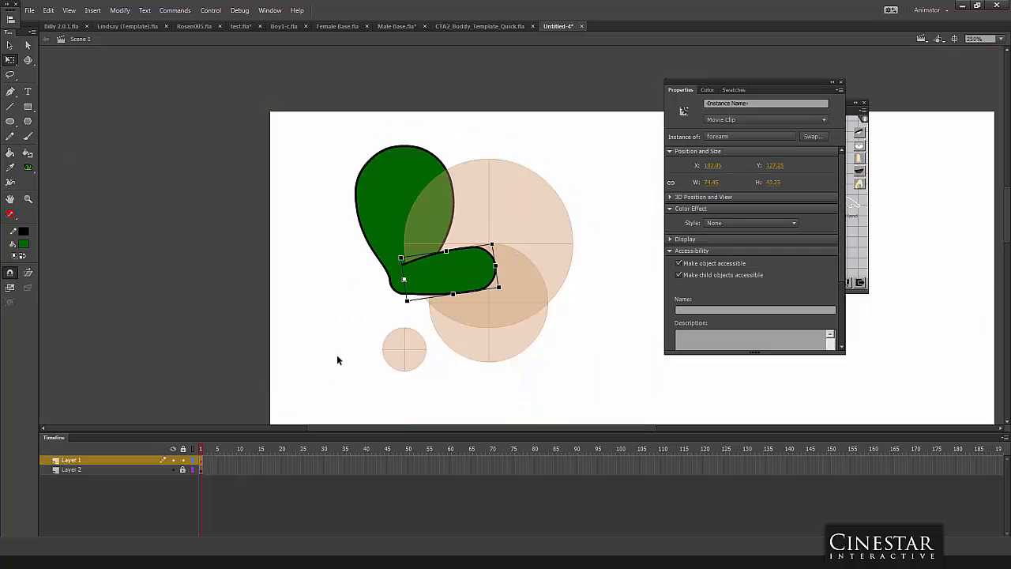
pyautogui.hotkey('ctrl', 'z')
pyautogui.hotkey('ctrl', 'z')
pyautogui.hotkey('ctrl', 'z')
# Cut the forearm and paste it in place on Layer 2, beneath the wrist joint circle.
pyautogui.click(330, 312)
pyautogui.rightClick(393, 309)
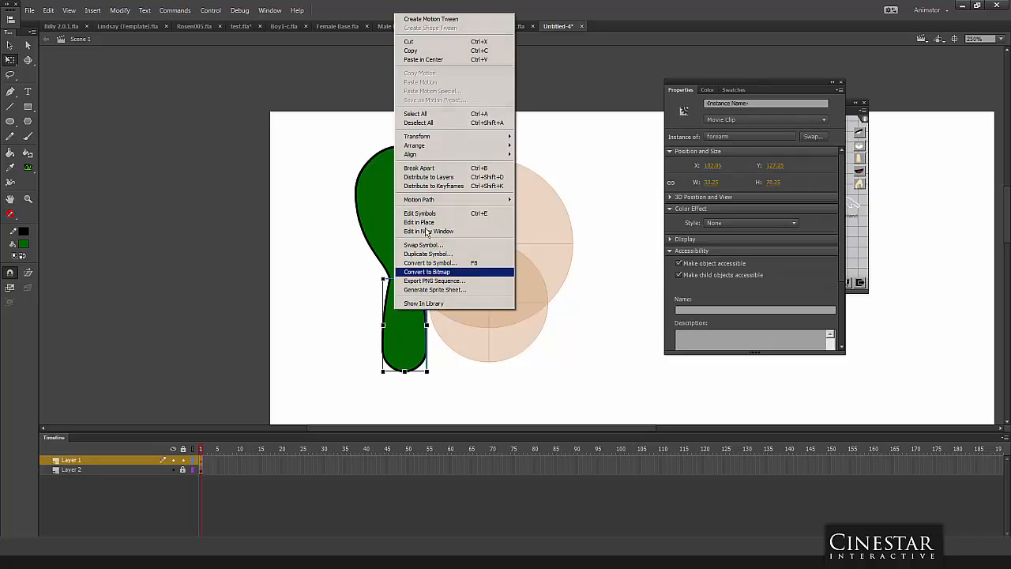
pyautogui.click(409, 43)
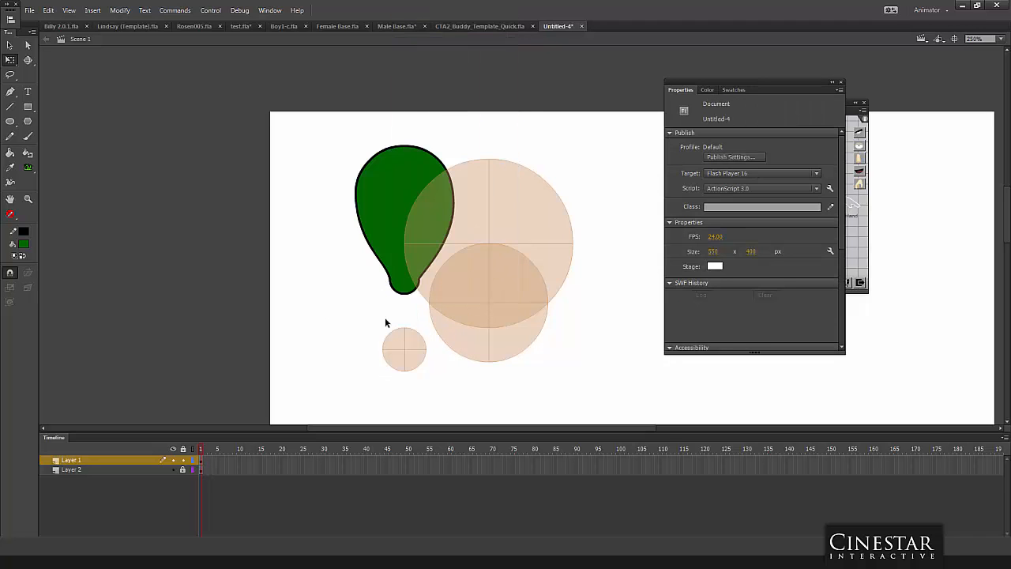
pyautogui.click(130, 471)
pyautogui.rightClick(237, 359)
pyautogui.click(266, 393)
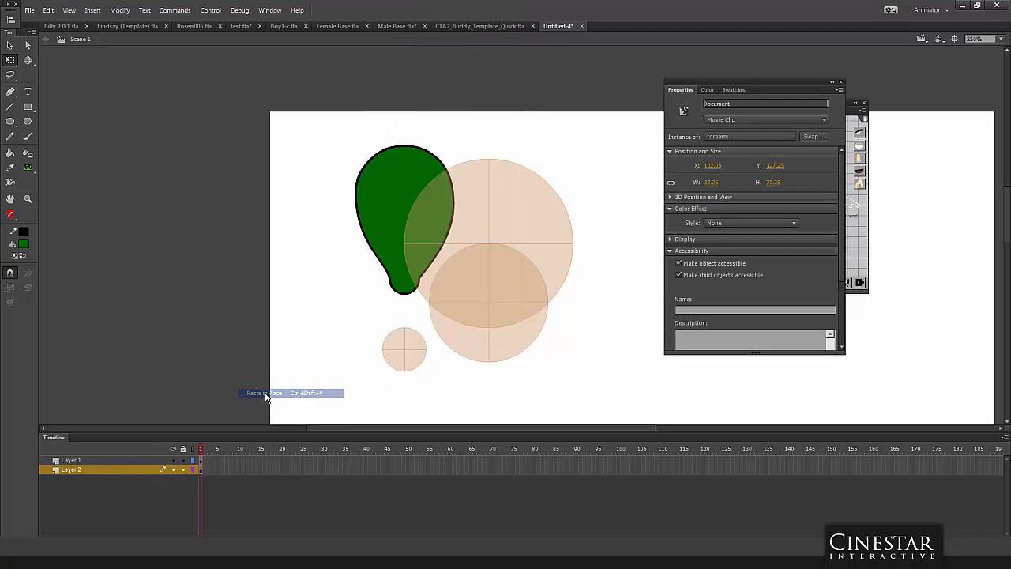
# Convert the wrist joint circle to a movie clip symbol named hand.
pyautogui.click(411, 354)
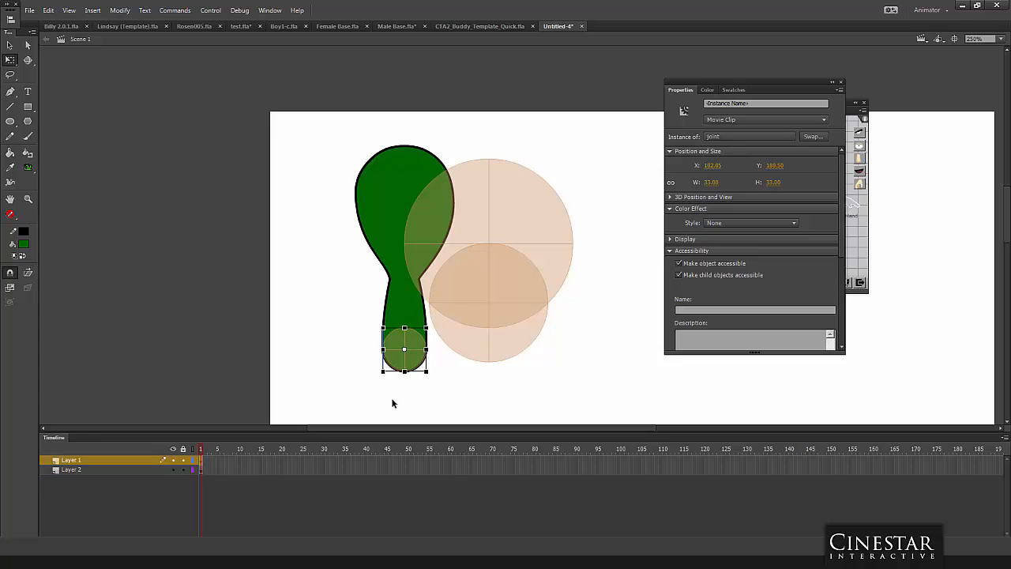
pyautogui.press('F8')
pyautogui.write('h')
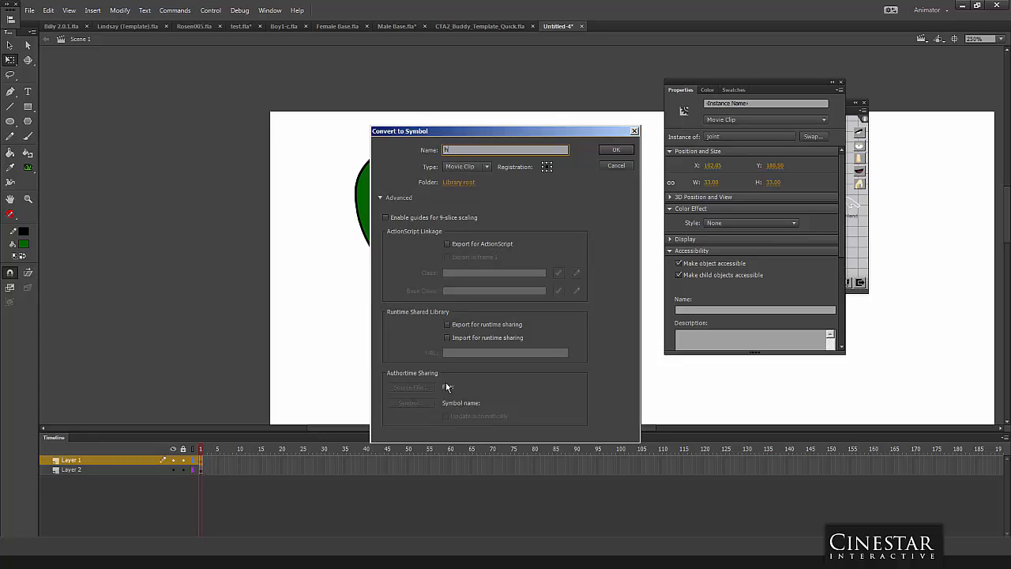
pyautogui.write('and')
pyautogui.click(617, 150)
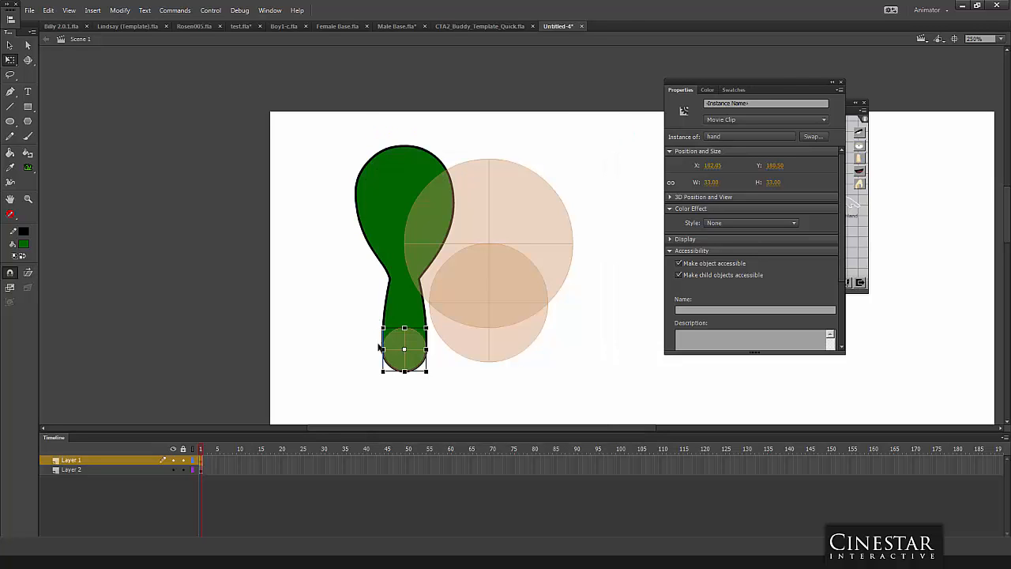
# Open the hand symbol for editing in place and break its joint circle apart into a raw shape.
pyautogui.doubleClick(403, 344)
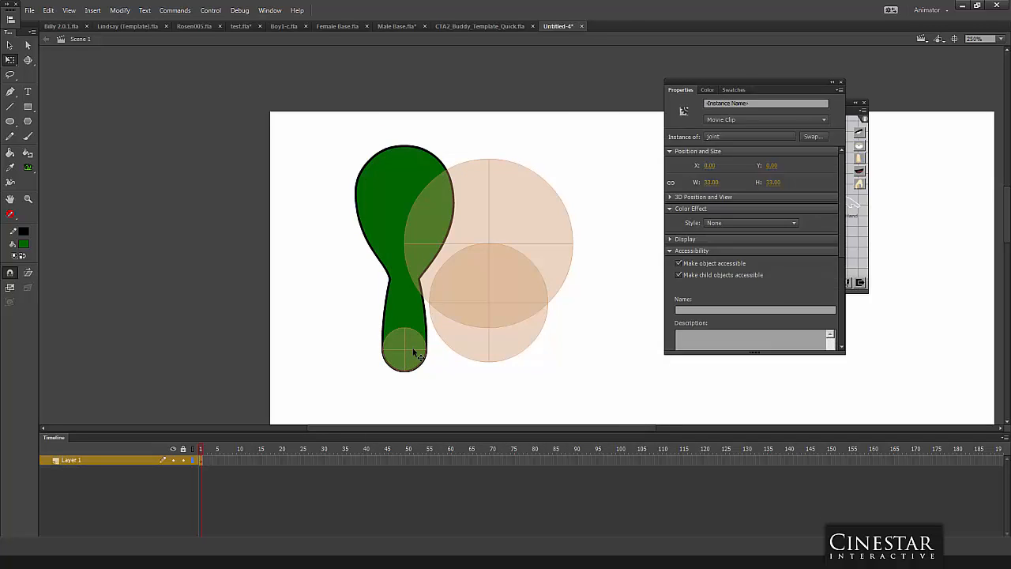
pyautogui.click(27, 153)
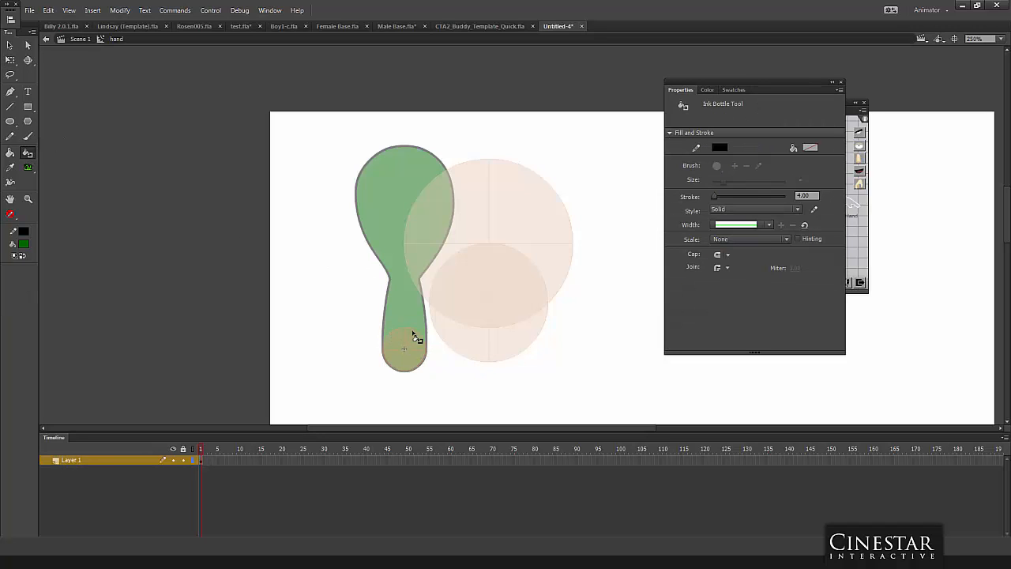
pyautogui.press('v')
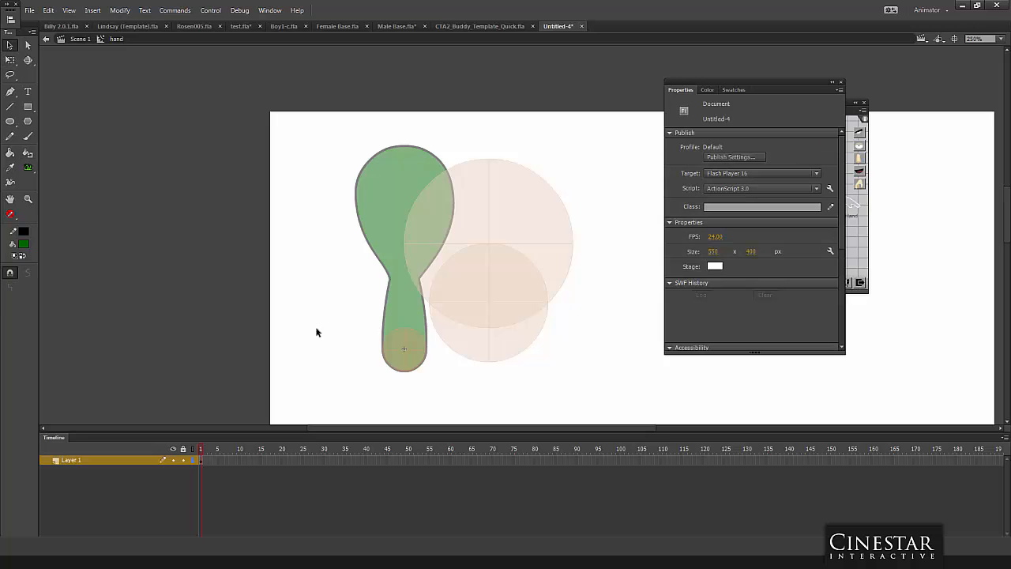
pyautogui.click(403, 352)
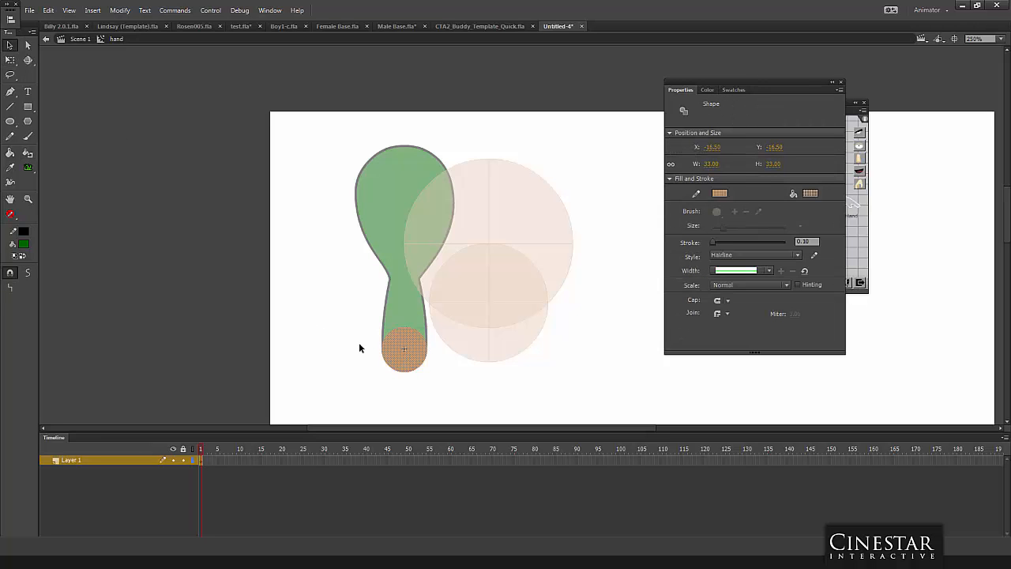
pyautogui.hotkey('ctrl', '=')
pyautogui.hotkey('ctrl', '=')
pyautogui.moveTo(431, 336); pyautogui.dragTo(231, 240)
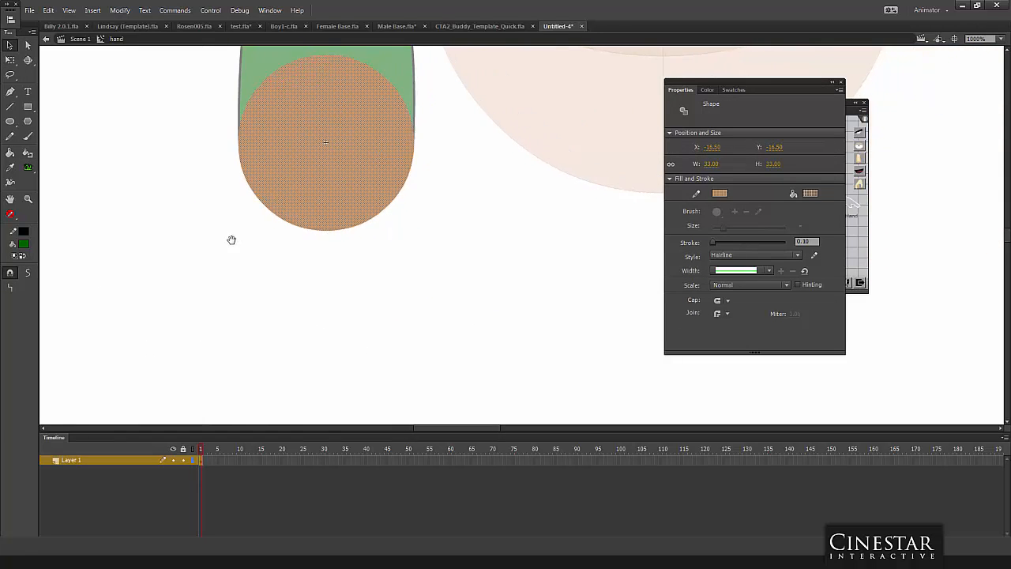
pyautogui.click(445, 283)
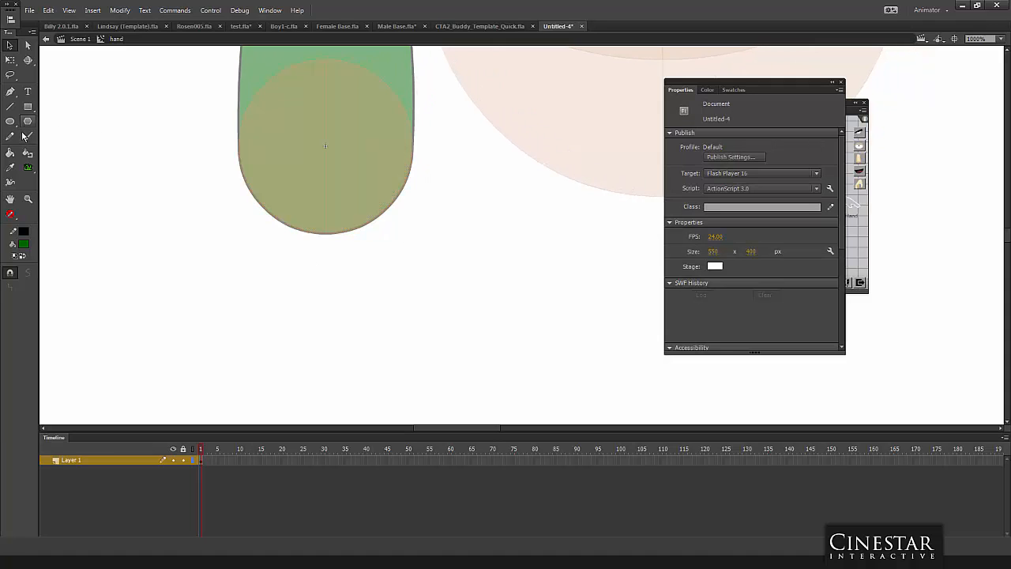
# Outline the circle's upper half with a 4.00 black stroke using the Ink Bottle and delete the two stroked crosshair lines inside it.
pyautogui.click(27, 152)
pyautogui.click(253, 102)
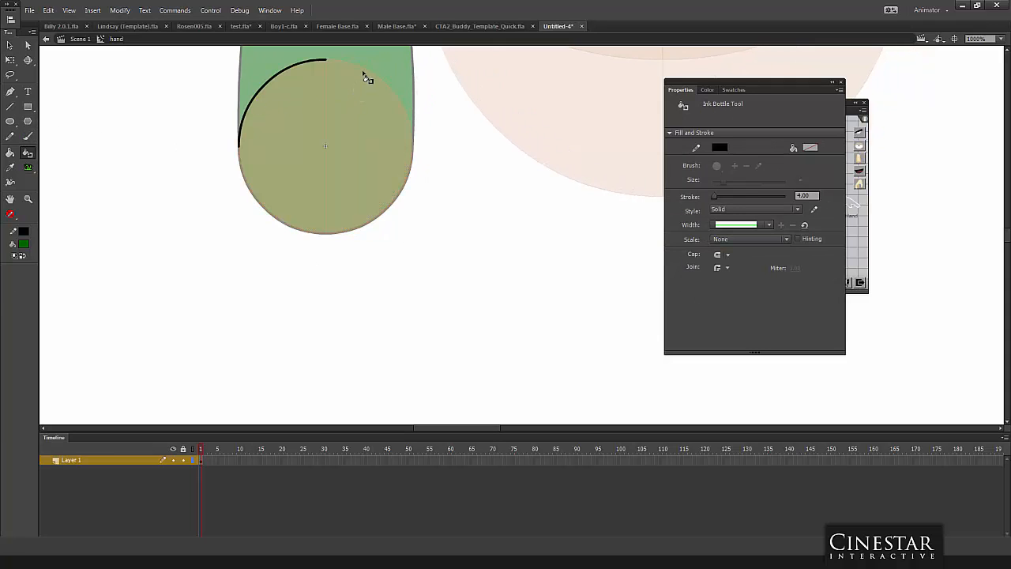
pyautogui.click(366, 77)
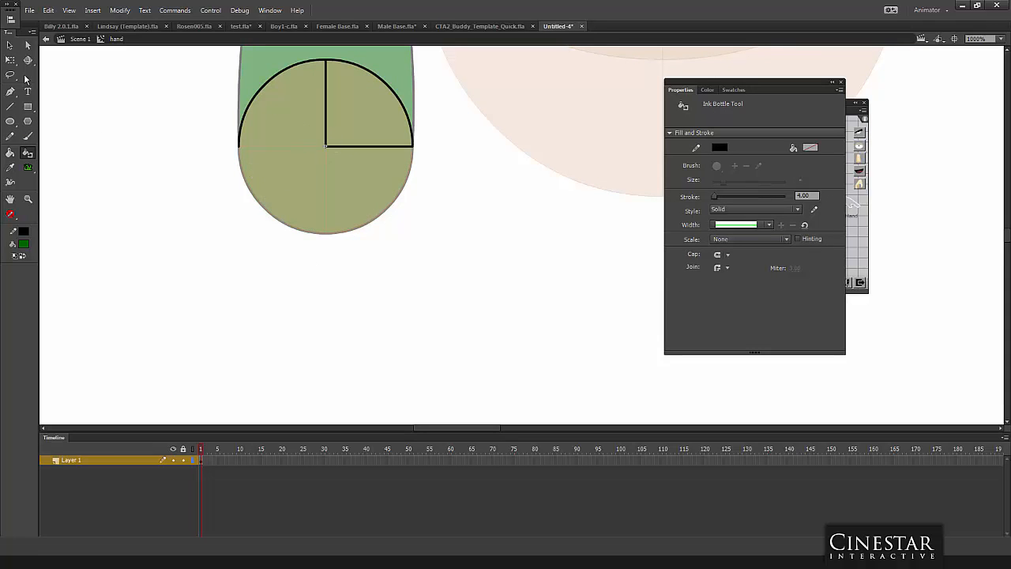
pyautogui.click(9, 45)
pyautogui.click(327, 141)
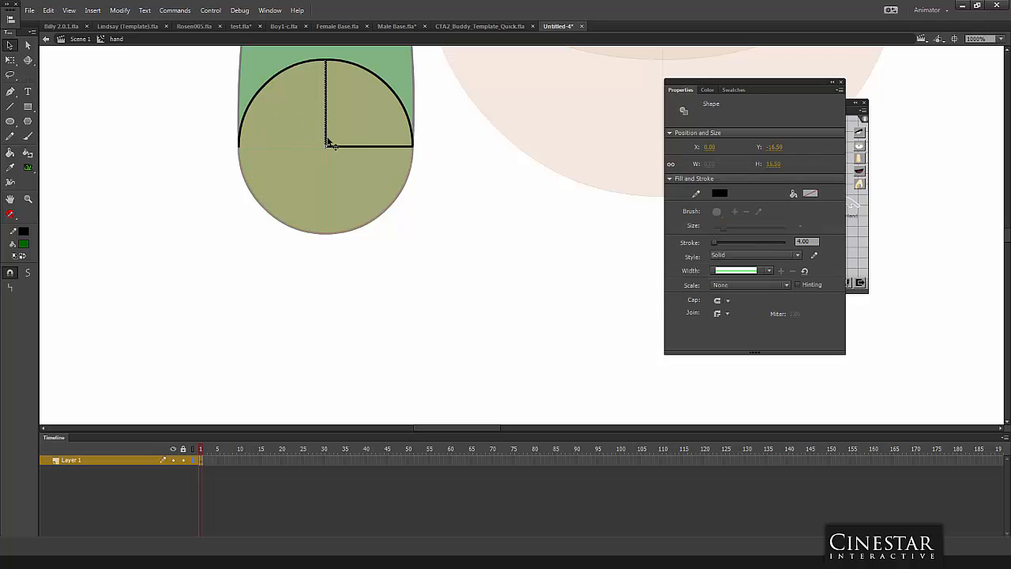
pyautogui.press('Delete')
pyautogui.click(354, 149)
pyautogui.press('Delete')
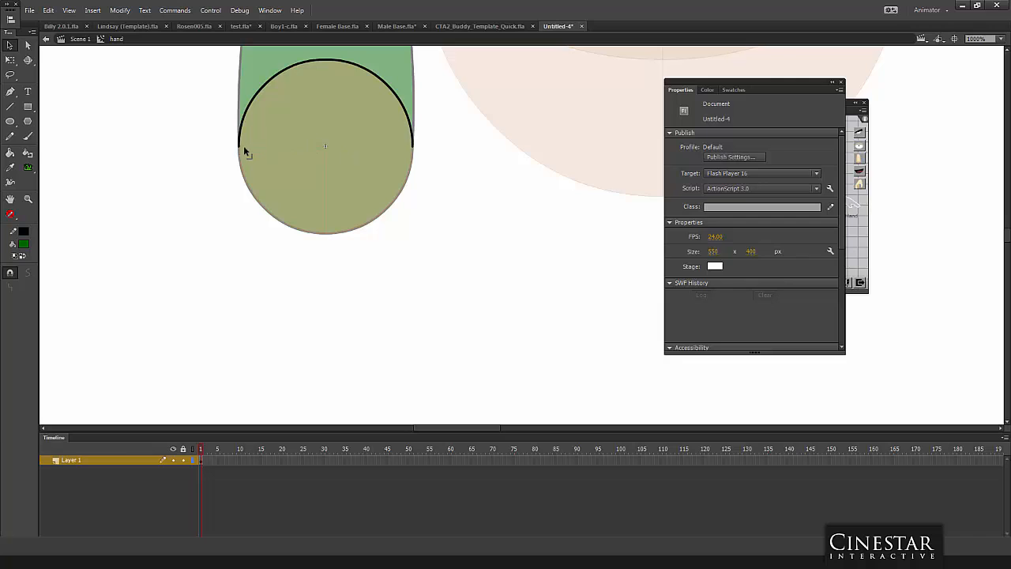
# Delete the leftover guide lines and the circle's arc and fill above the pivot, leaving a top edge bowed slightly upward.
pyautogui.click(326, 196)
pyautogui.press('Delete')
pyautogui.click(430, 149)
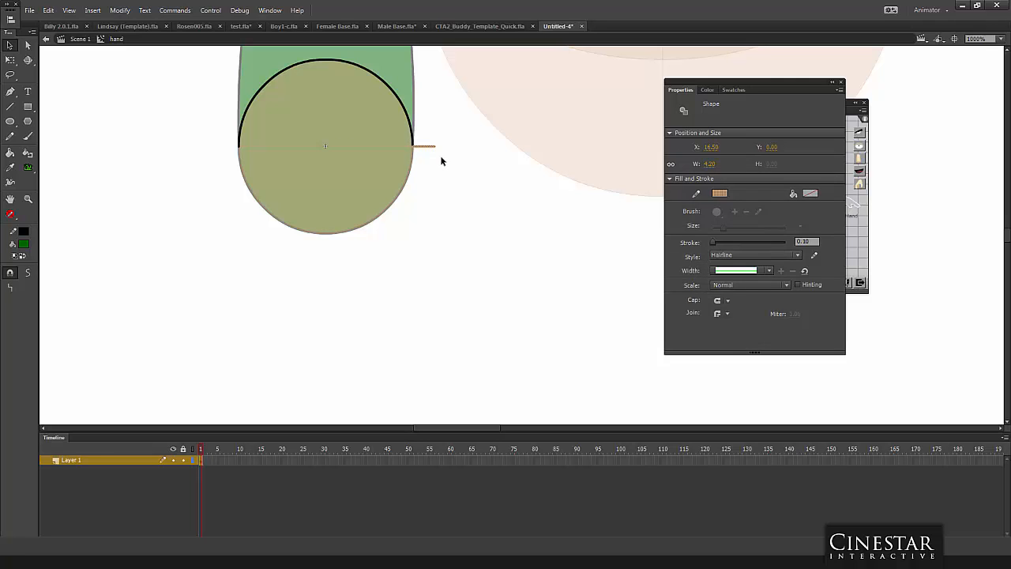
pyautogui.press('Delete')
pyautogui.click(411, 126)
pyautogui.press('Delete')
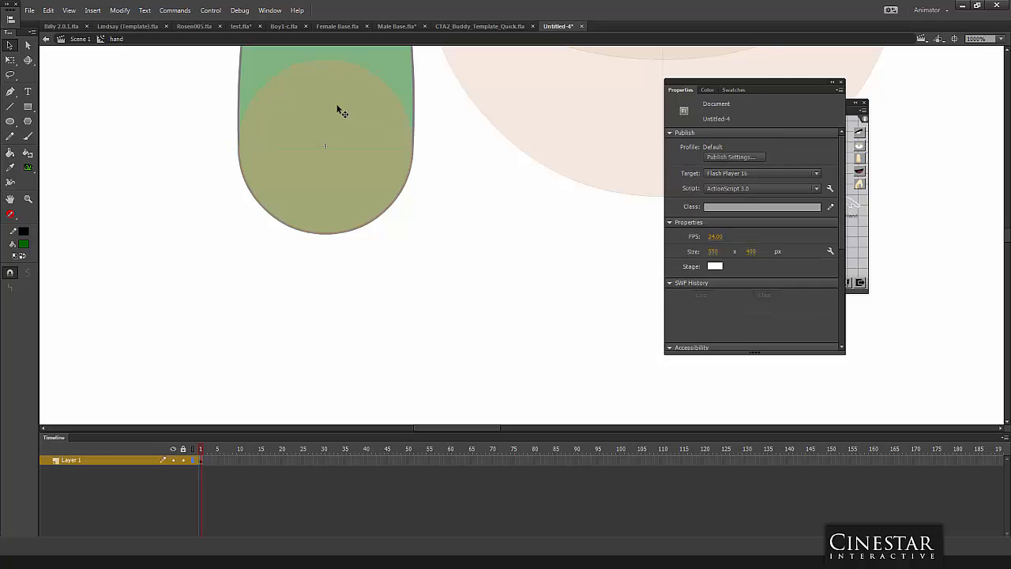
pyautogui.click(342, 107)
pyautogui.press('Delete')
# Draw a zigzag hand outline of straight 4.00 black lines with three fingers and a thumb, joined to both wrist corners.
pyautogui.click(12, 108)
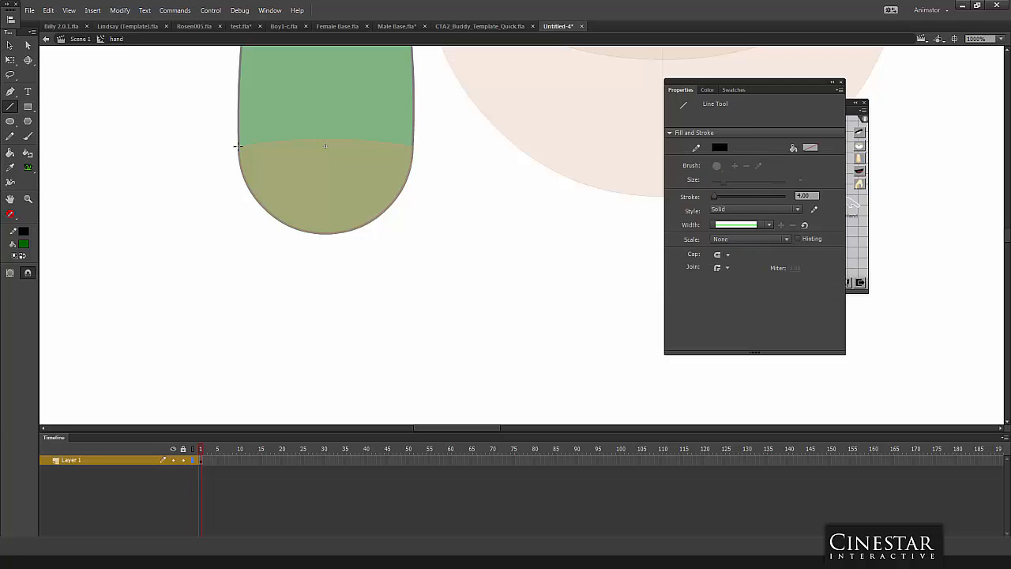
pyautogui.moveTo(239, 147); pyautogui.dragTo(190, 198)
pyautogui.moveTo(413, 146)
pyautogui.mouseDown()
pyautogui.moveTo(445, 203)
pyautogui.moveTo(531, 275)
pyautogui.moveTo(424, 235)
pyautogui.mouseUp()
pyautogui.moveTo(423, 235)
pyautogui.mouseDown()
pyautogui.moveTo(404, 391)
pyautogui.moveTo(388, 406)
pyautogui.moveTo(329, 319)
pyautogui.moveTo(350, 261)
pyautogui.mouseUp()
pyautogui.moveTo(350, 261)
pyautogui.mouseDown()
pyautogui.moveTo(285, 363)
pyautogui.moveTo(280, 407)
pyautogui.moveTo(274, 263)
pyautogui.moveTo(192, 372)
pyautogui.moveTo(190, 390)
pyautogui.mouseUp()
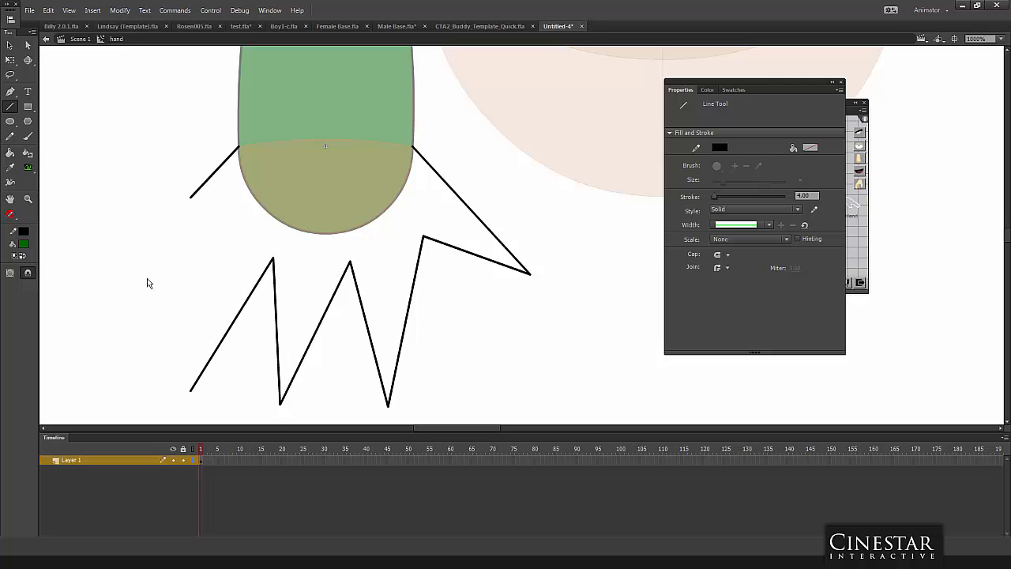
pyautogui.click(10, 45)
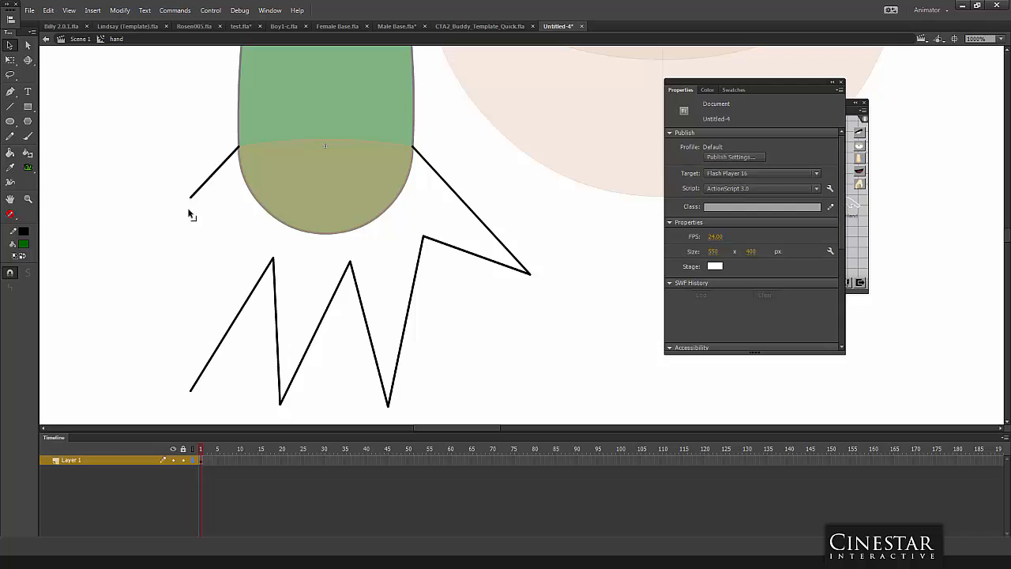
pyautogui.moveTo(190, 199); pyautogui.dragTo(190, 389)
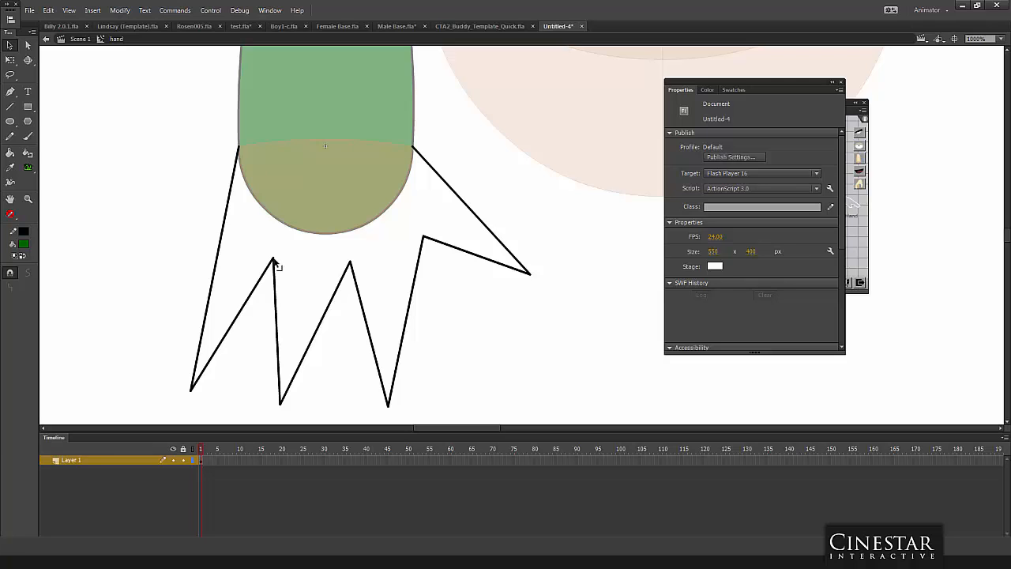
# Reposition the outer finger's tip and inner notch, and bend its sides and the neighboring finger's near edge into curves.
pyautogui.moveTo(274, 260); pyautogui.dragTo(257, 247)
pyautogui.moveTo(192, 388); pyautogui.dragTo(225, 395)
pyautogui.moveTo(231, 310); pyautogui.dragTo(244, 381)
pyautogui.moveTo(274, 344); pyautogui.dragTo(267, 373)
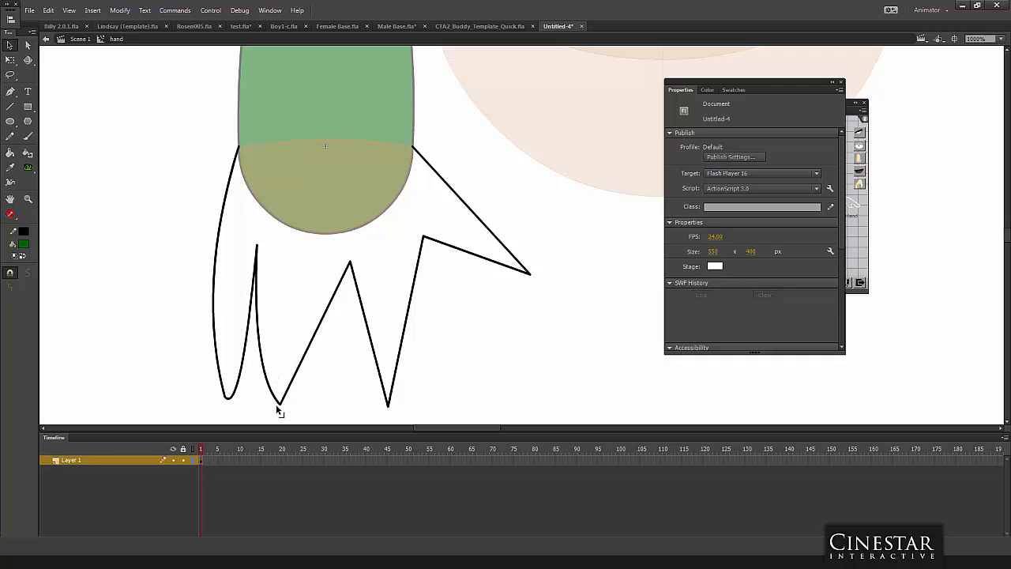
# Lengthen the middle finger, curve its far side outward and move the notch beside it closer to narrow the finger.
pyautogui.moveTo(280, 406); pyautogui.dragTo(281, 424)
pyautogui.moveTo(301, 374); pyautogui.dragTo(299, 423)
pyautogui.moveTo(353, 267); pyautogui.dragTo(324, 263)
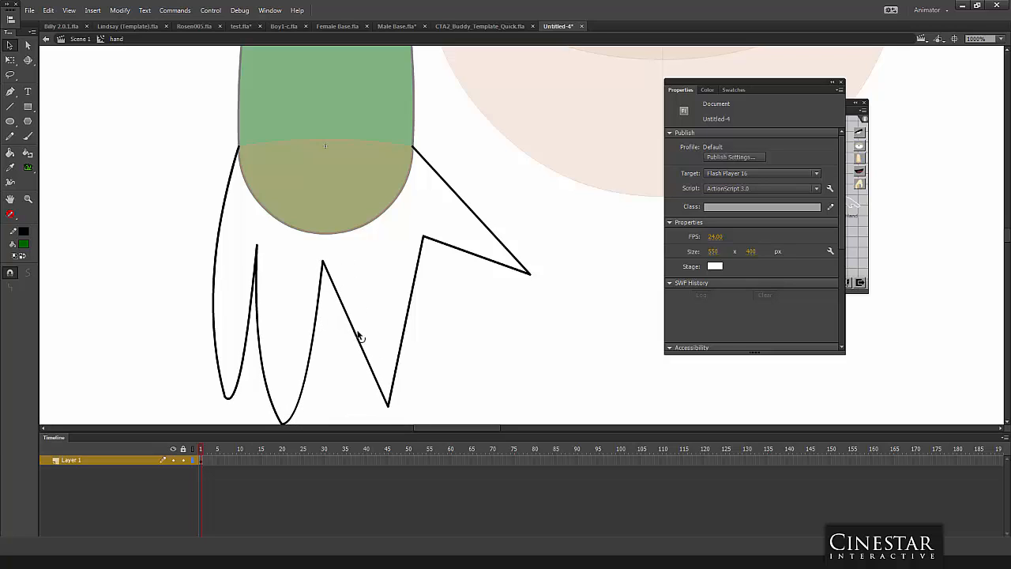
# Curve both sides of the finger nearest the thumb and the thumb's lower edge, and add a knuckle corner on the thumb's outer edge.
pyautogui.moveTo(357, 338); pyautogui.dragTo(385, 414)
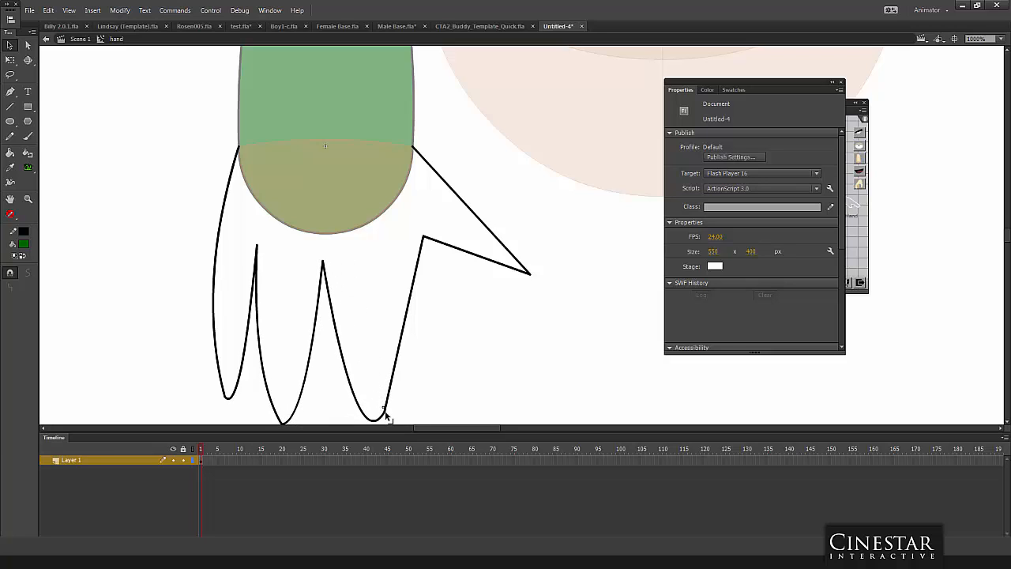
pyautogui.moveTo(406, 316); pyautogui.dragTo(386, 272)
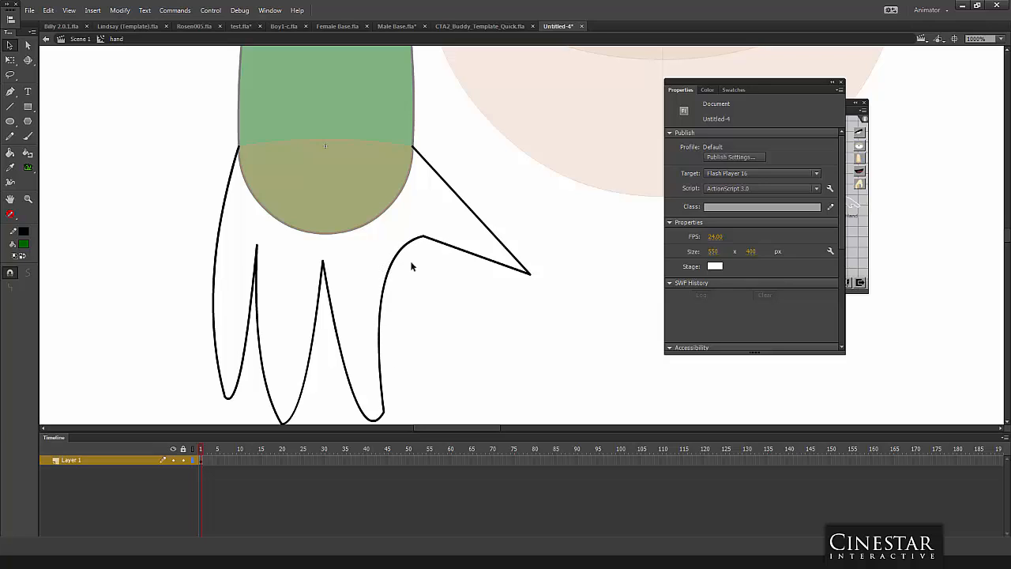
pyautogui.moveTo(497, 257); pyautogui.dragTo(524, 291)
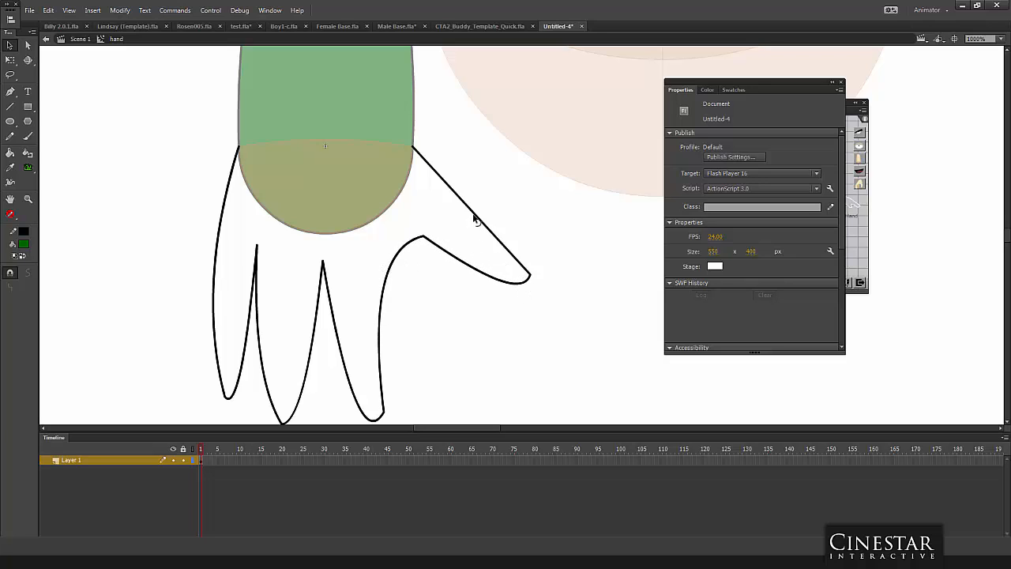
pyautogui.moveTo(475, 218); pyautogui.dragTo(477, 194)
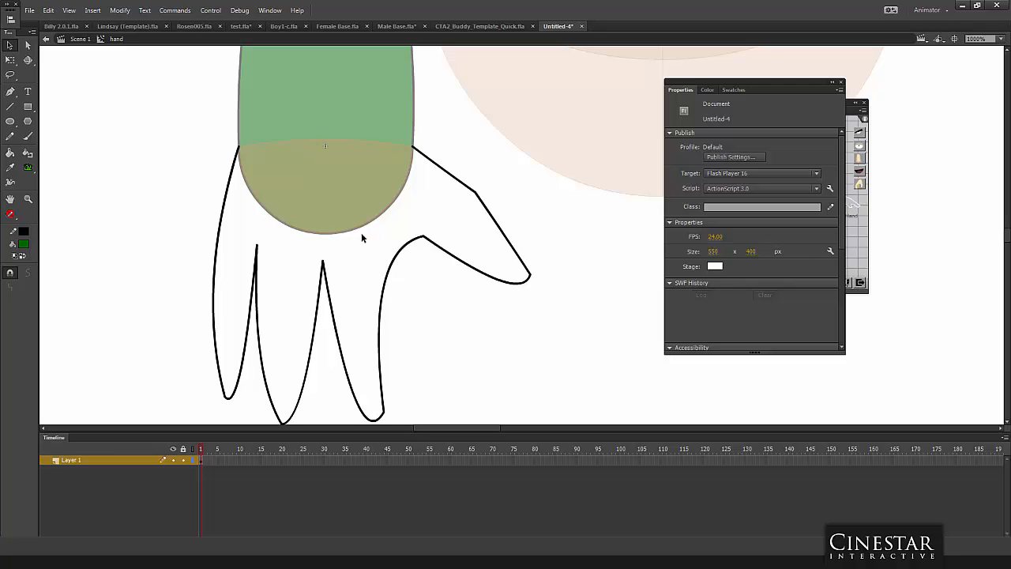
# Fill the wrist circle and hand outline with solid green, delete the circle's remaining arc, and return to the main scene.
pyautogui.click(11, 153)
pyautogui.click(374, 214)
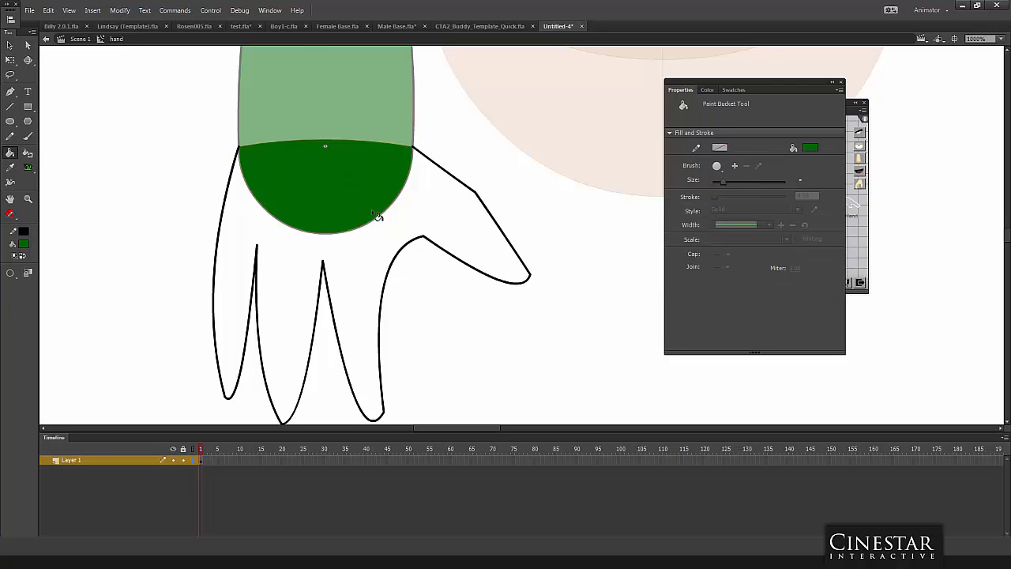
pyautogui.click(379, 235)
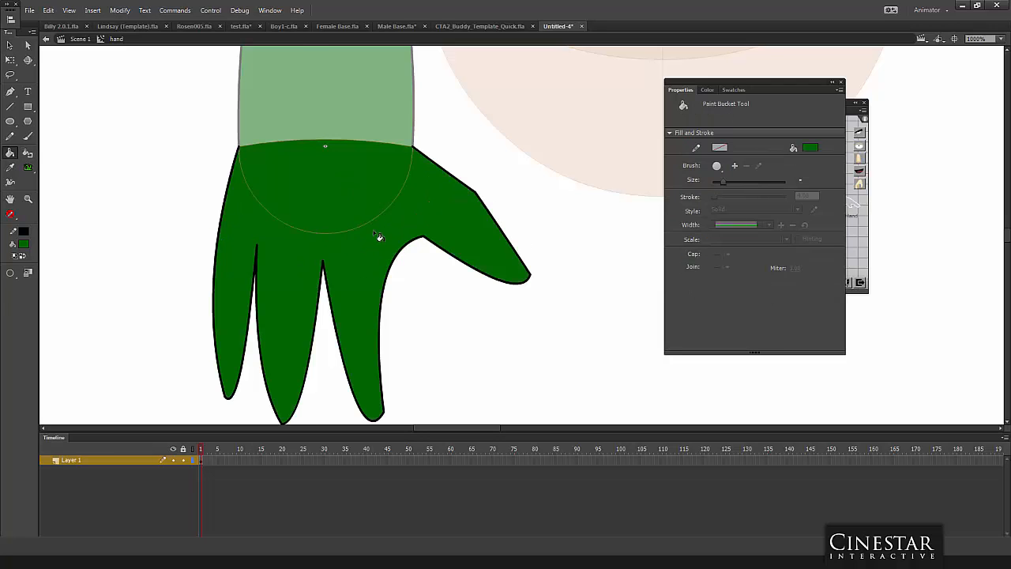
pyautogui.click(324, 234)
pyautogui.click(129, 165)
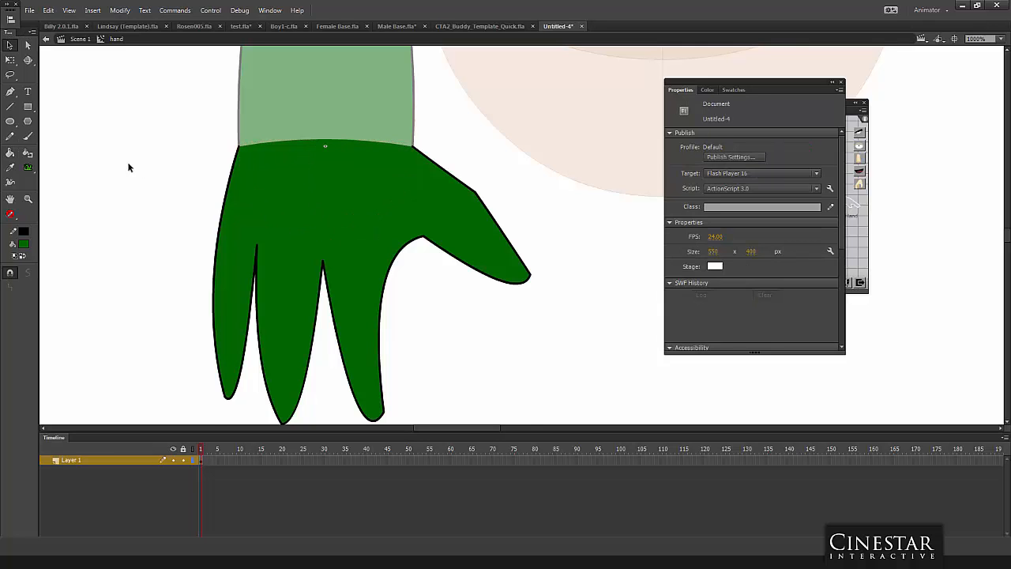
pyautogui.doubleClick(131, 174)
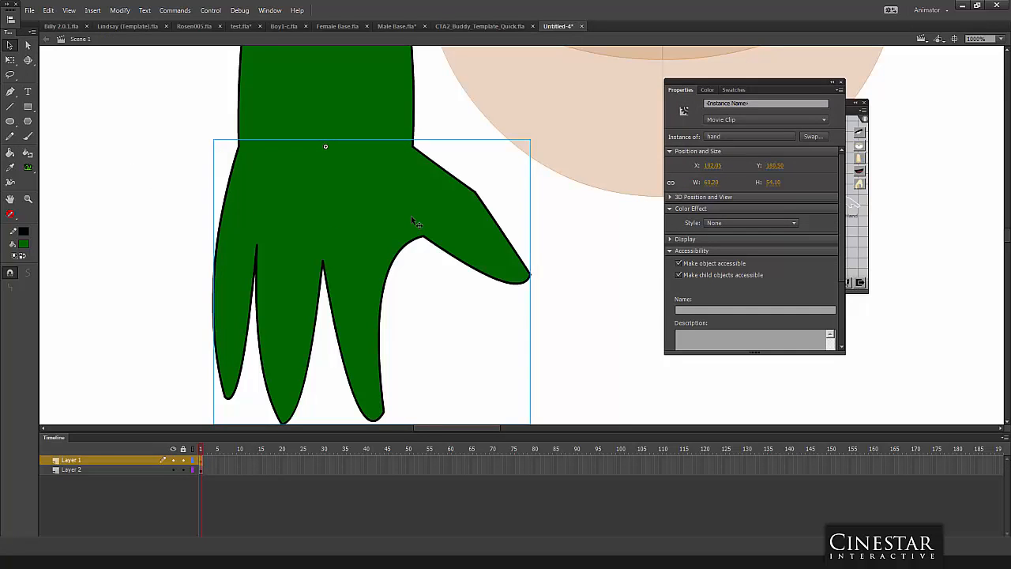
# Rotate the hand about 90° counterclockwise around its wrist pivot to test the joint with the forearm.
pyautogui.hotkey('ctrl', '-')
pyautogui.hotkey('ctrl', '-')
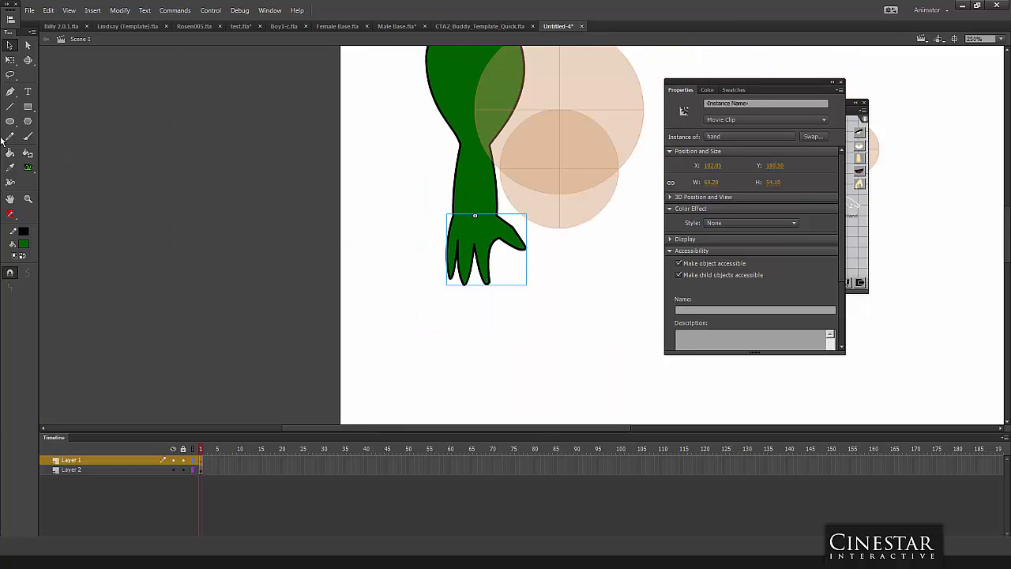
pyautogui.press('q')
pyautogui.click(535, 290)
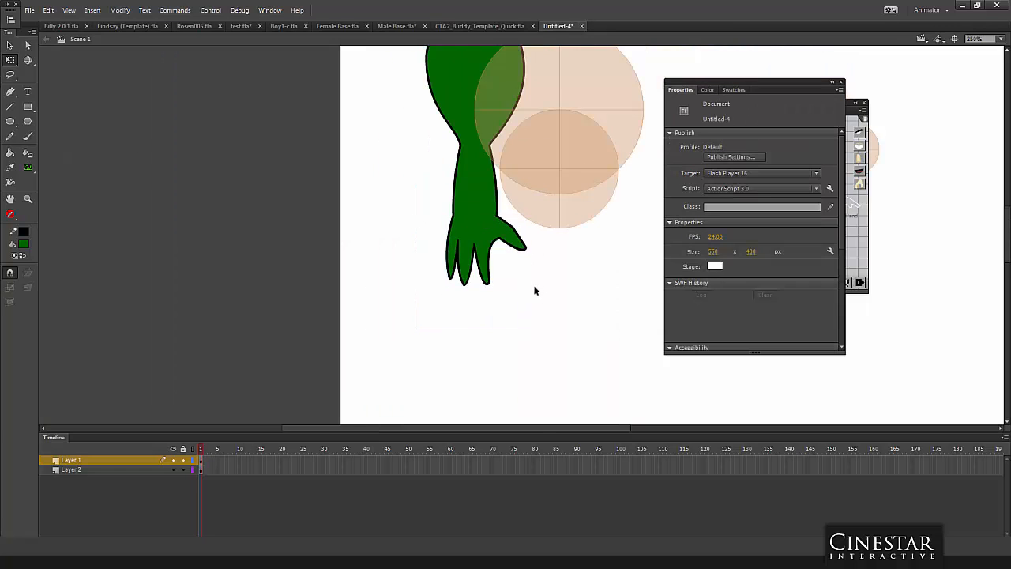
pyautogui.click(476, 234)
pyautogui.moveTo(534, 291); pyautogui.dragTo(535, 212)
pyautogui.click(468, 344)
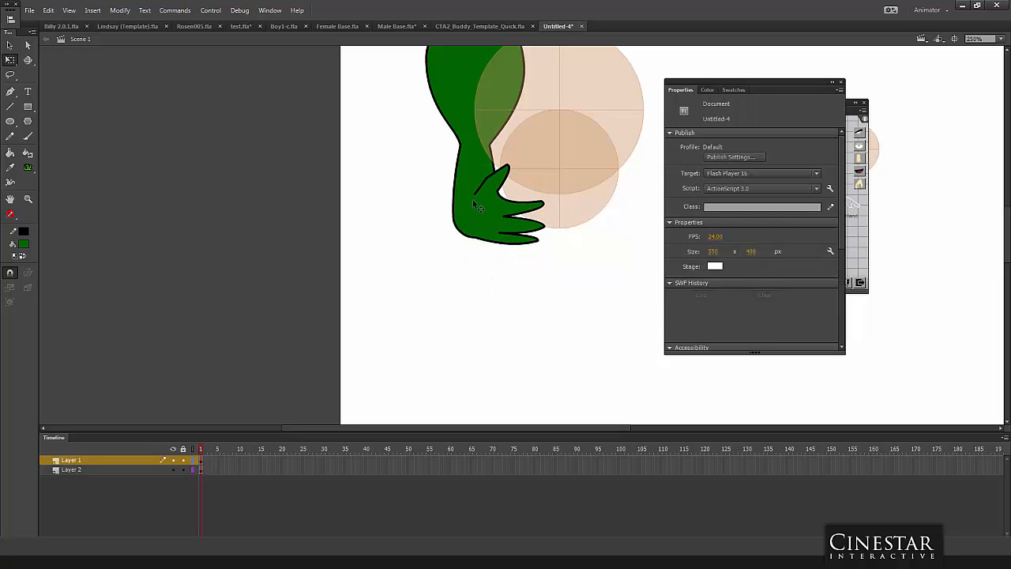
# Rotate the forearm and hand together around the elbow pivot, first up across the body circles and then outward to the opposite side.
pyautogui.click(475, 177)
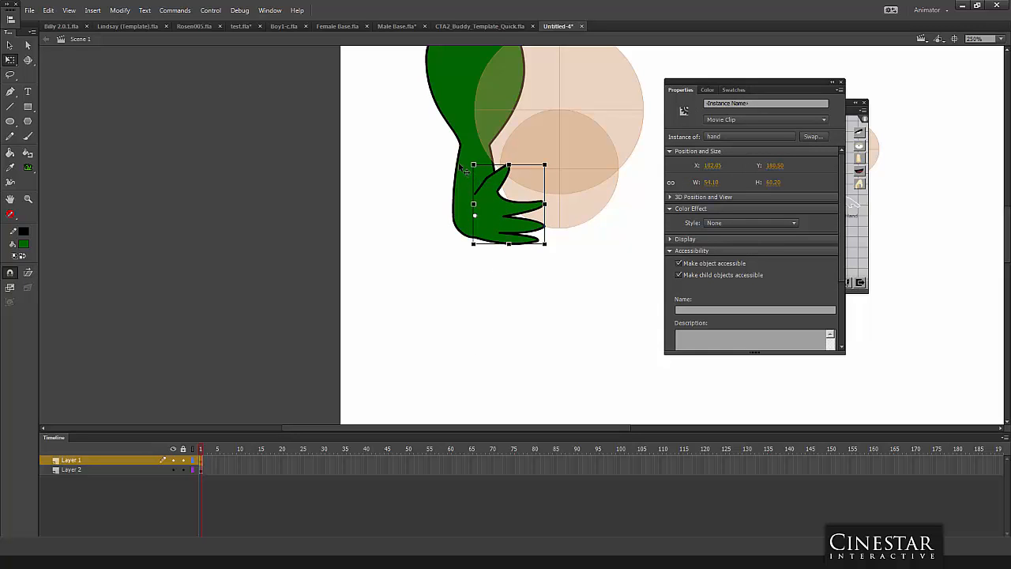
pyautogui.keyDown('shift'); pyautogui.click(465, 170); pyautogui.keyUp('shift')
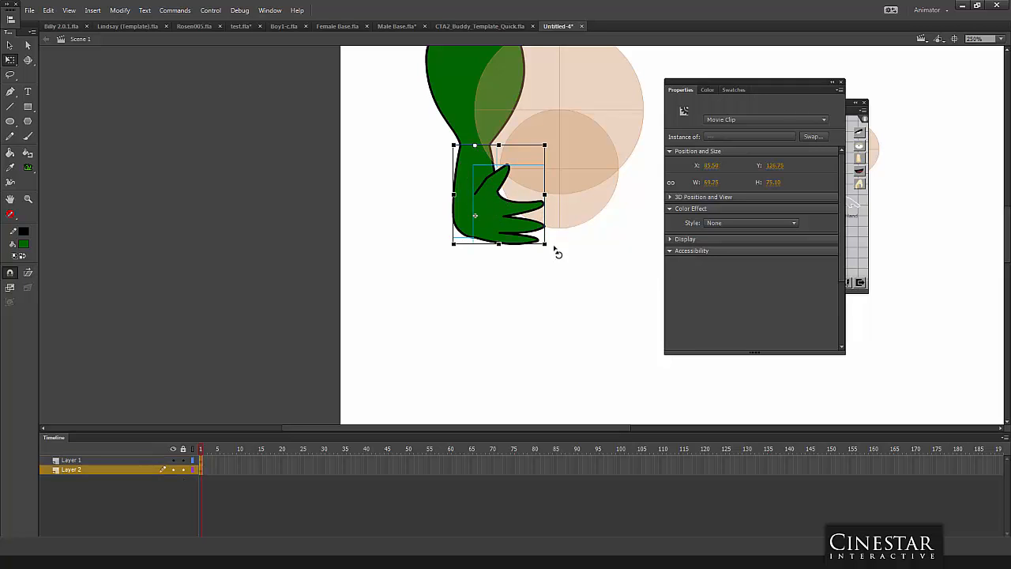
pyautogui.moveTo(558, 253); pyautogui.dragTo(552, 138)
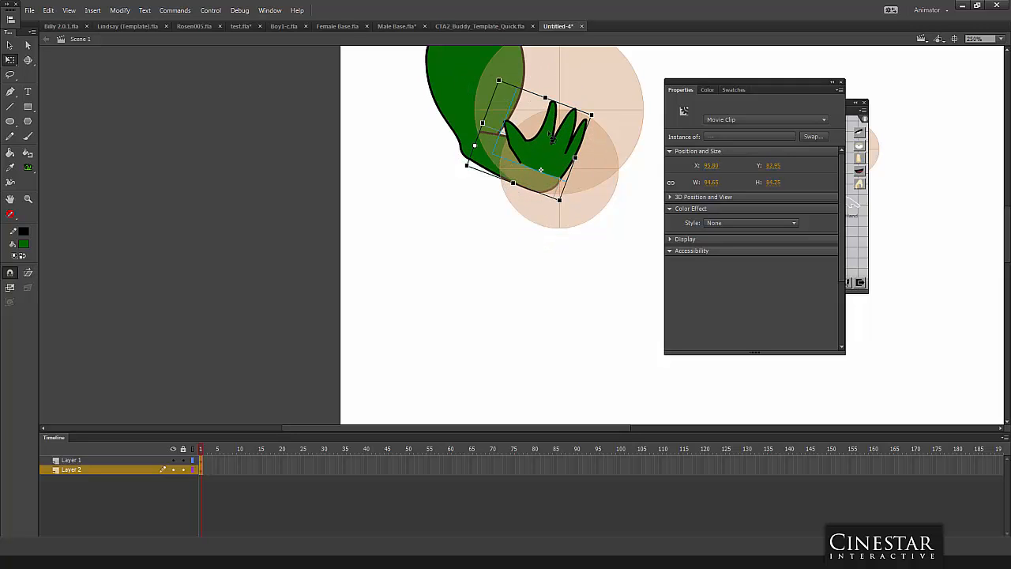
pyautogui.hotkey('ctrl', '-')
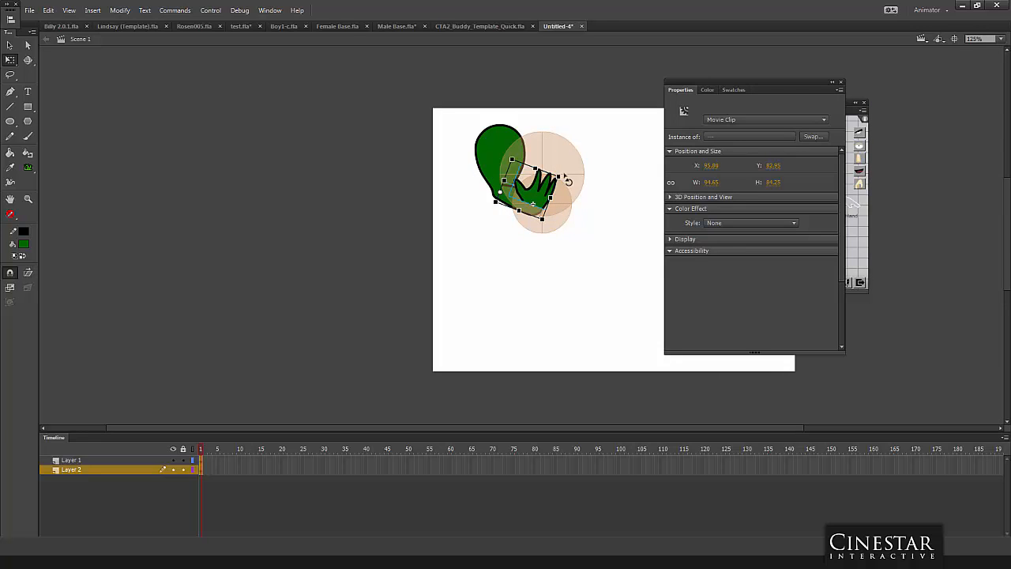
pyautogui.moveTo(568, 181); pyautogui.dragTo(444, 230)
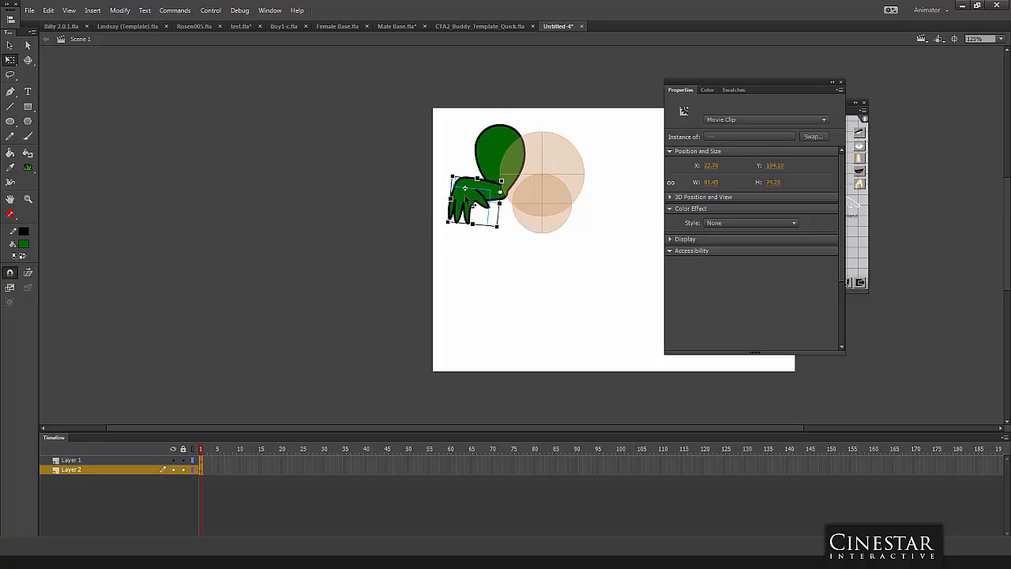
# Rotate only the hand around its wrist pivot until the fingers point upward.
pyautogui.click(471, 200)
pyautogui.click(488, 248)
pyautogui.click(474, 206)
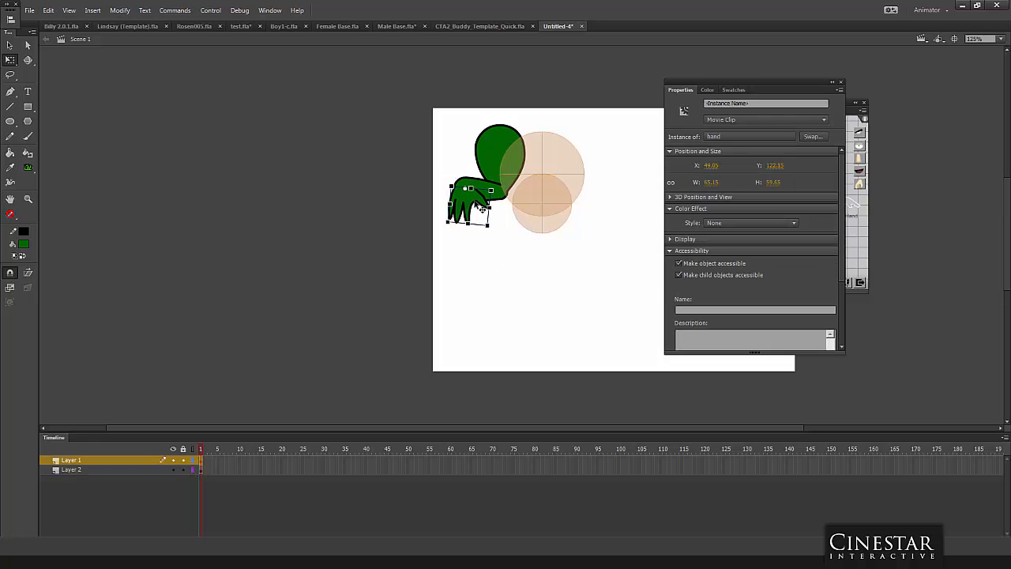
pyautogui.moveTo(499, 235); pyautogui.dragTo(420, 152)
pyautogui.click(461, 230)
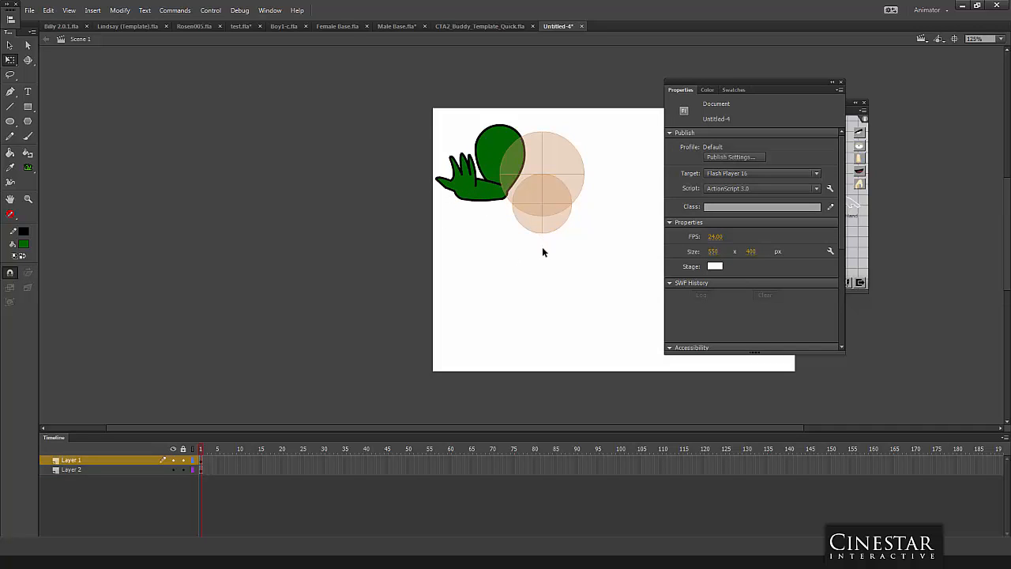
# Undo all the test rotations of the hand and forearm to restore the straight hanging arm.
pyautogui.hotkey('ctrl', 'z')
pyautogui.hotkey('ctrl', 'z')
pyautogui.hotkey('ctrl', 'z')
pyautogui.hotkey('ctrl', 'z')
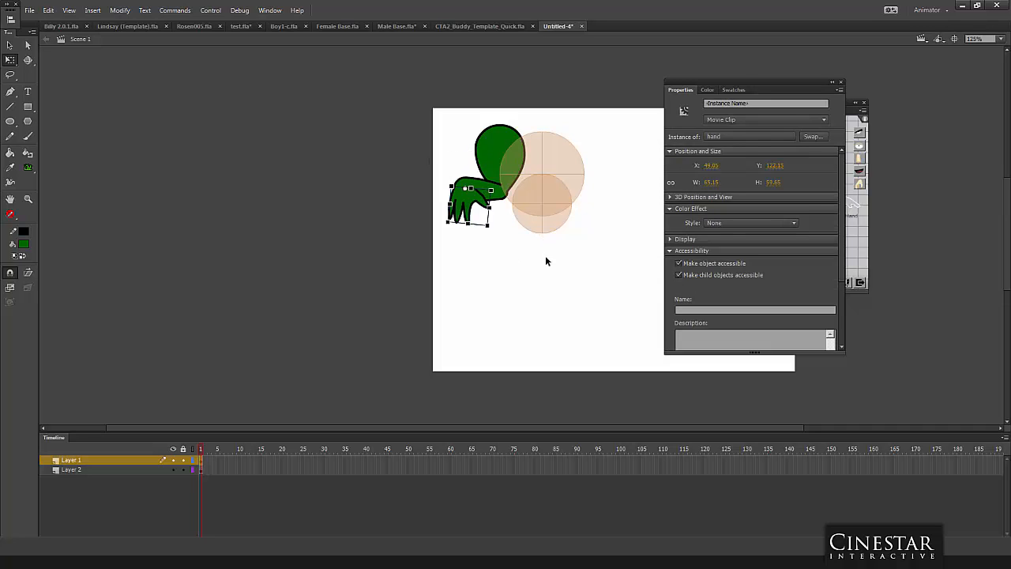
pyautogui.hotkey('ctrl', 'z')
pyautogui.hotkey('ctrl', 'z')
pyautogui.hotkey('ctrl', 'z')
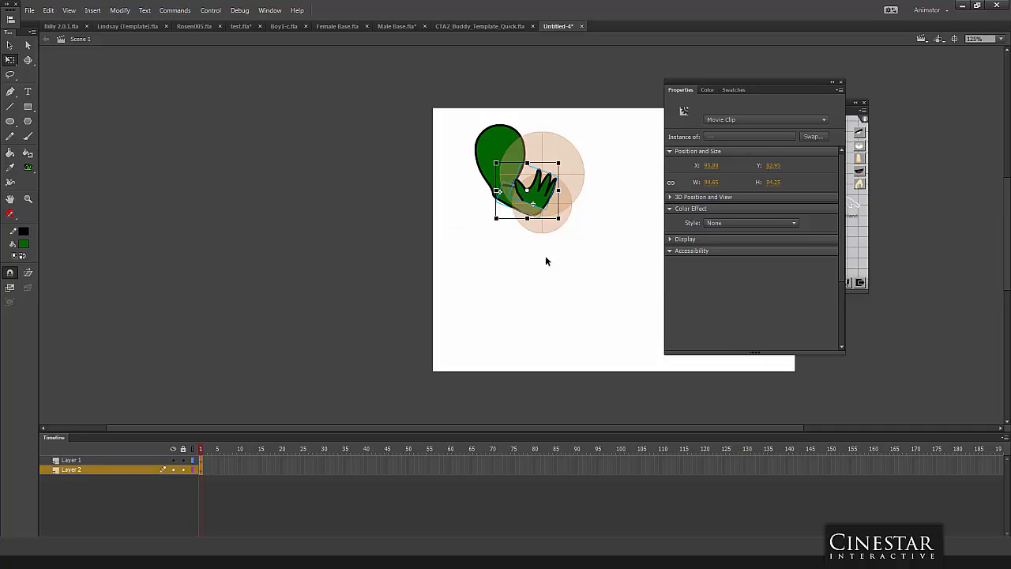
pyautogui.hotkey('ctrl', 'z')
pyautogui.hotkey('ctrl', 'z')
pyautogui.hotkey('ctrl', 'z')
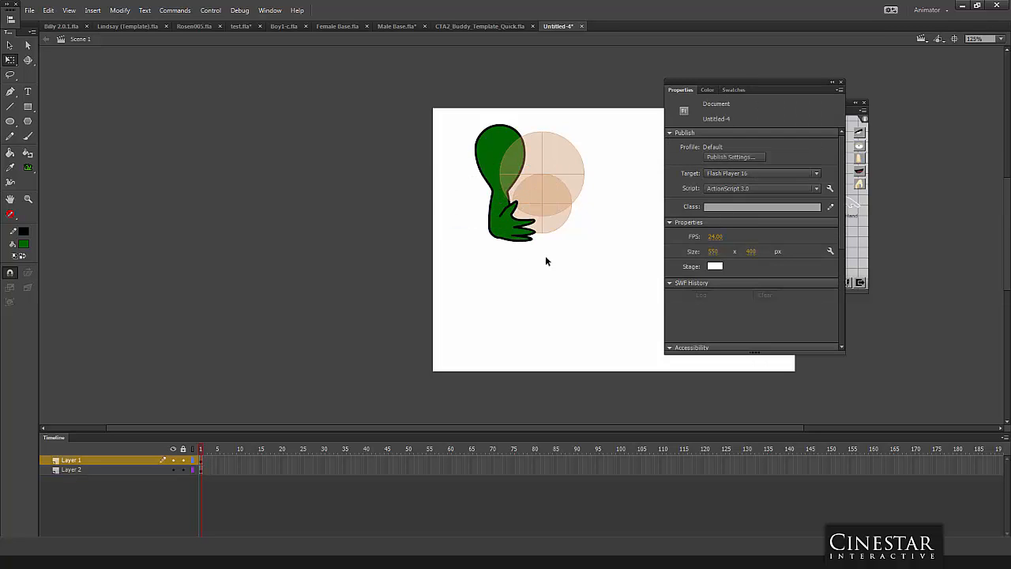
pyautogui.hotkey('ctrl', 'z')
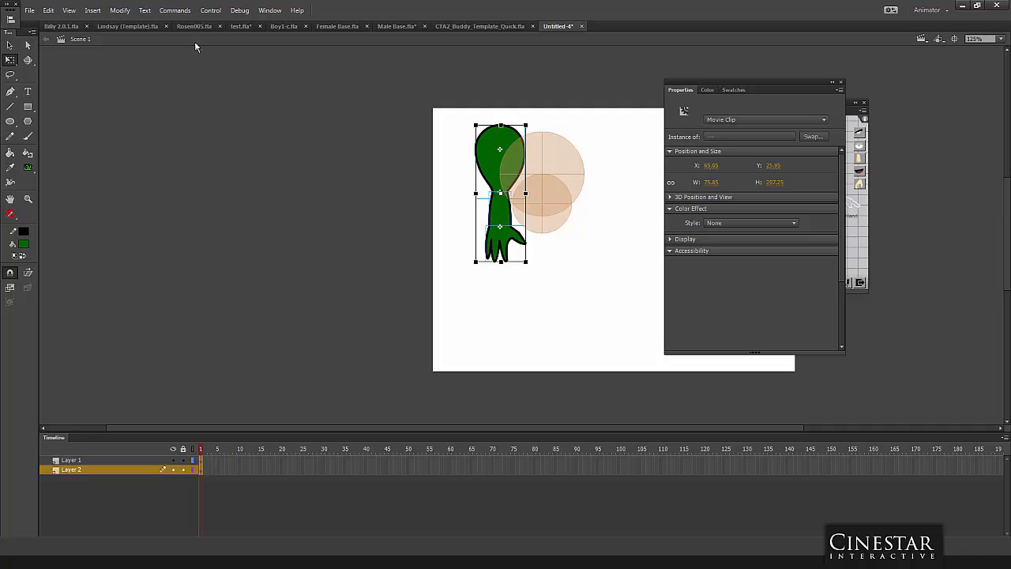
# Paste a copy of the whole arm in place and flip the copy horizontally.
pyautogui.click(335, 193)
pyautogui.rightClick(335, 193)
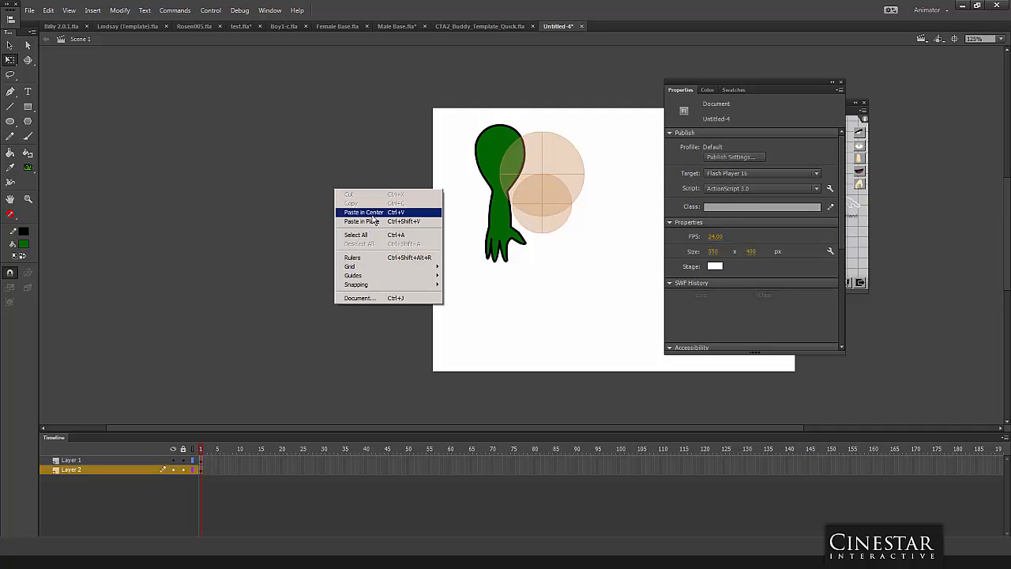
pyautogui.click(380, 222)
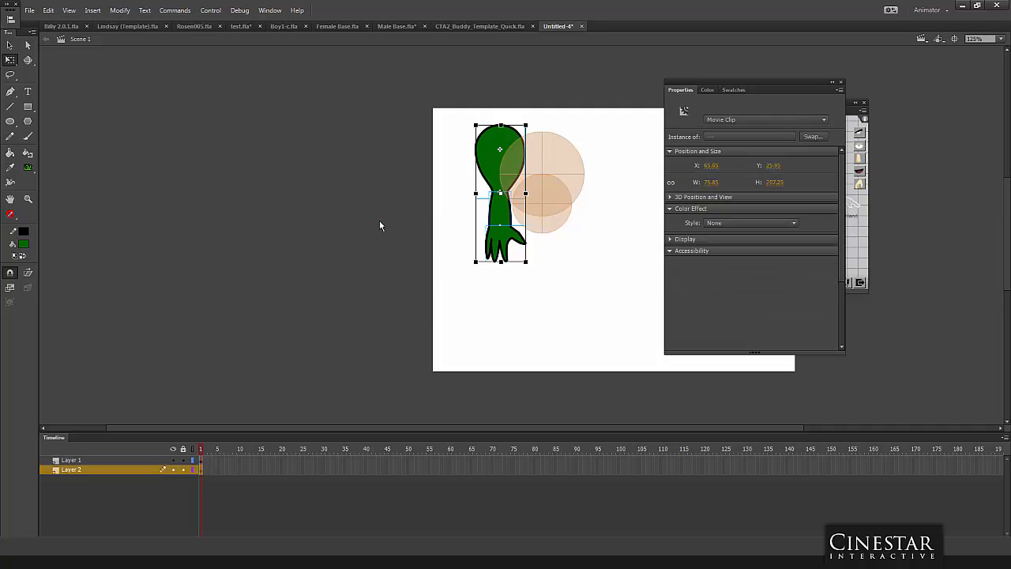
pyautogui.click(120, 11)
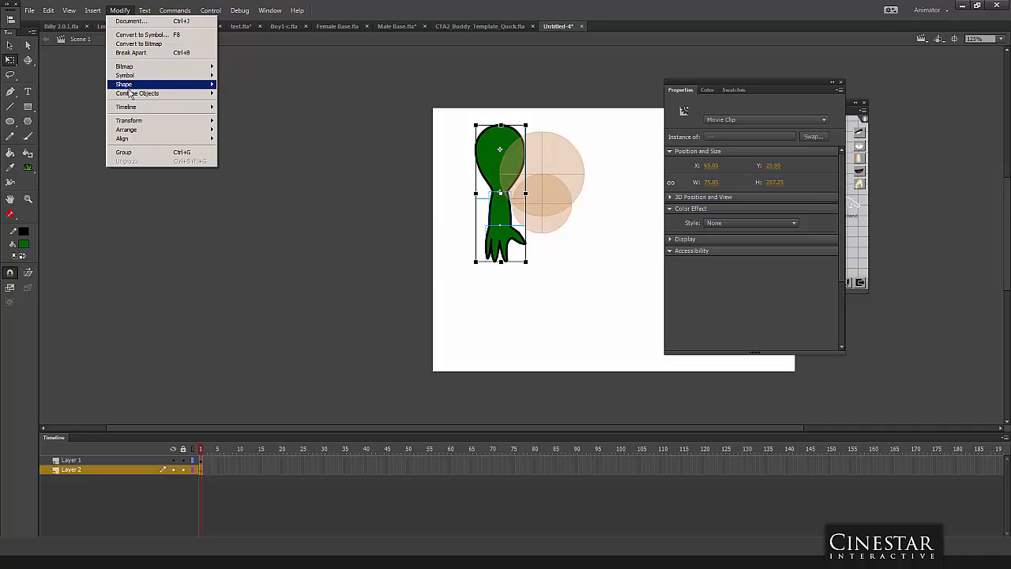
pyautogui.moveTo(135, 122)
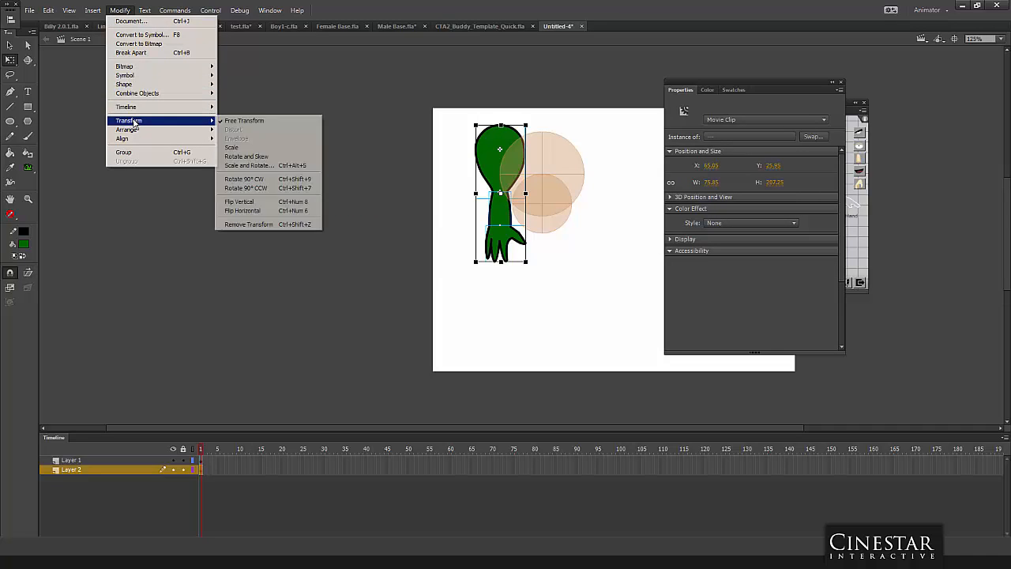
pyautogui.click(245, 211)
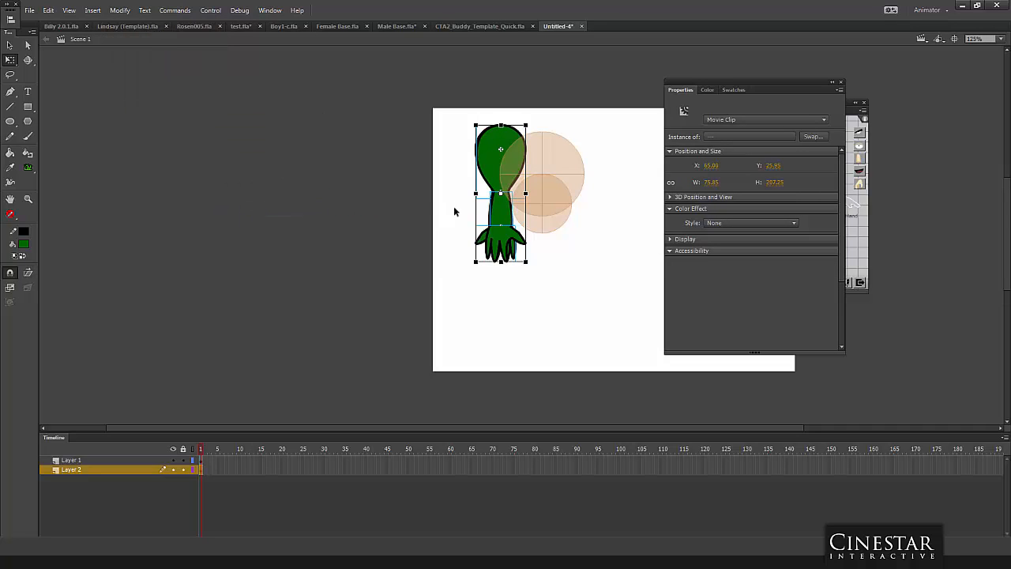
# Shift the flipped arm copy horizontally to the right, away from the original arm and across the body circles.
pyautogui.hotkey('shift', 'Right')
pyautogui.hotkey('shift', 'Right')
pyautogui.hotkey('shift', 'Right')
pyautogui.hotkey('shift', 'Right')
pyautogui.hotkey('shift', 'Right')
pyautogui.hotkey('shift', 'Right')
pyautogui.hotkey('shift', 'Right')
pyautogui.hotkey('shift', 'Right')
pyautogui.hotkey('shift', 'Right')
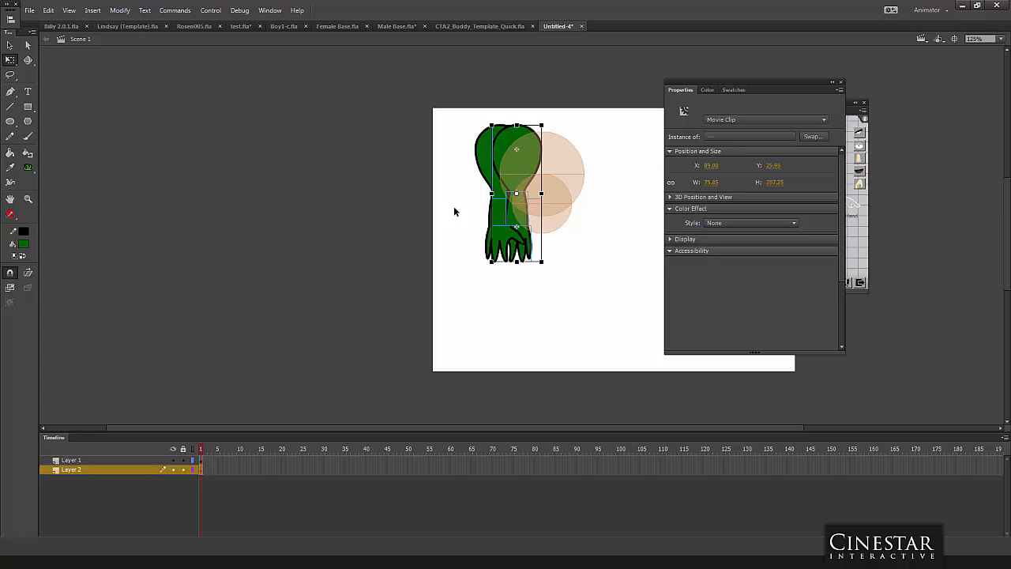
# Nudge the mirrored arm to the far side of the circle guides, reaching an X position of 193.
pyautogui.hotkey('shift', 'Right')
pyautogui.hotkey('shift', 'Right')
pyautogui.hotkey('shift', 'Right')
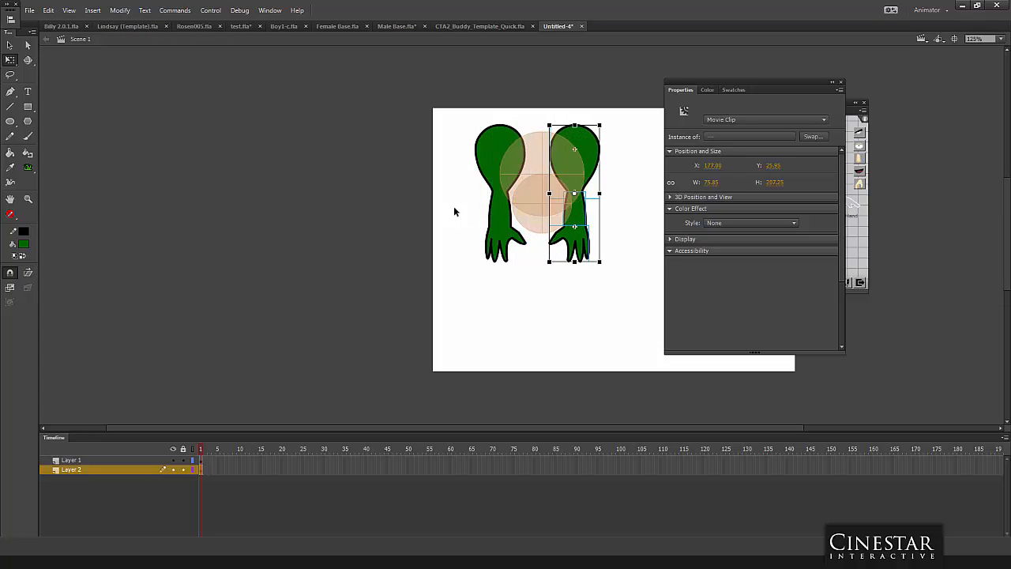
pyautogui.hotkey('shift', 'Right')
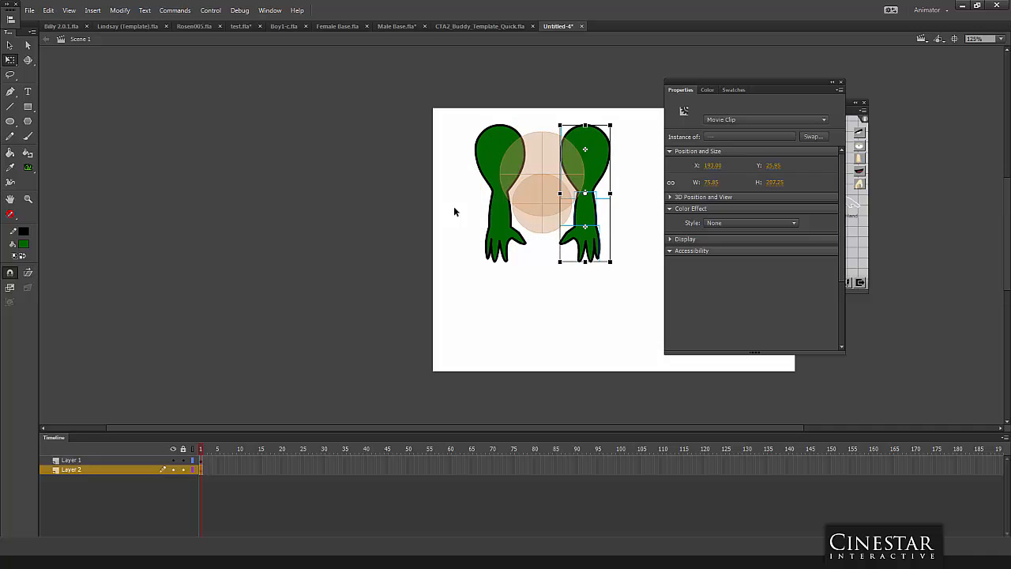
pyautogui.hotkey('ctrl', '=')
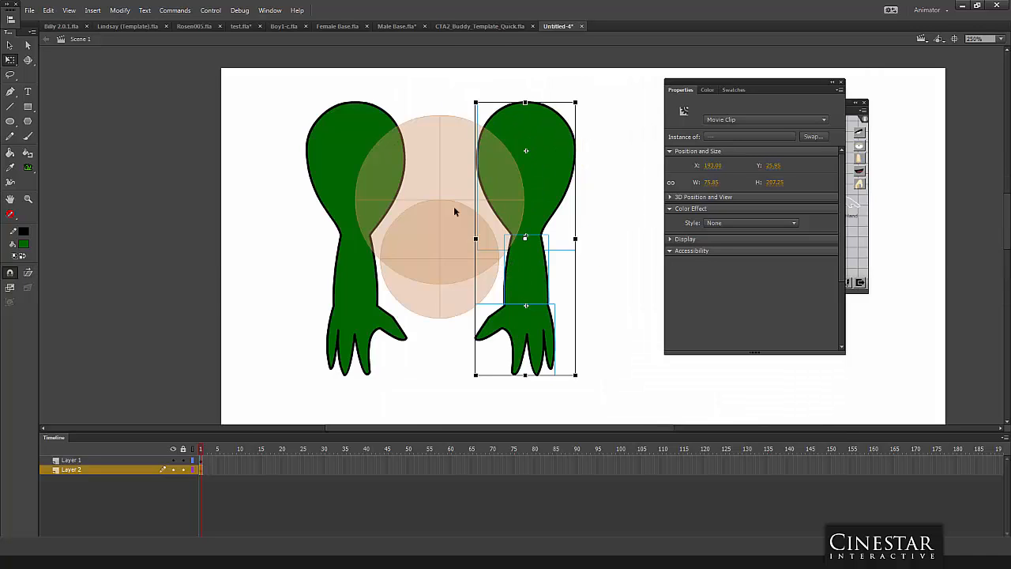
pyautogui.hotkey('ctrl', '=')
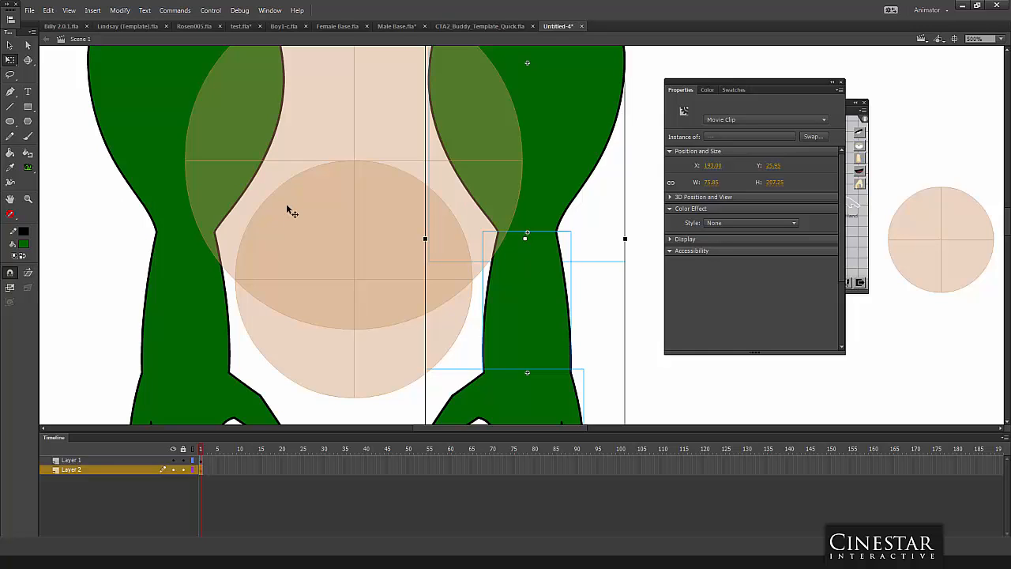
pyautogui.hotkey('ctrl', '-')
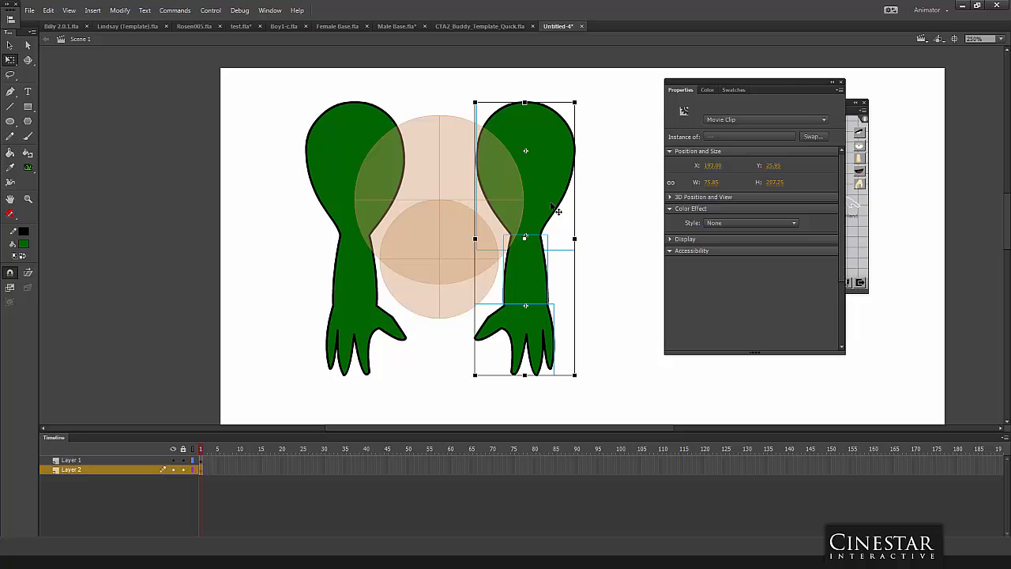
# Cut each arm in turn, paste it back in place and group its parts separately.
pyautogui.press('Delete')
pyautogui.rightClick(598, 198)
pyautogui.click(632, 229)
pyautogui.moveTo(279, 91); pyautogui.dragTo(353, 371)
pyautogui.hotkey('ctrl', 'x')
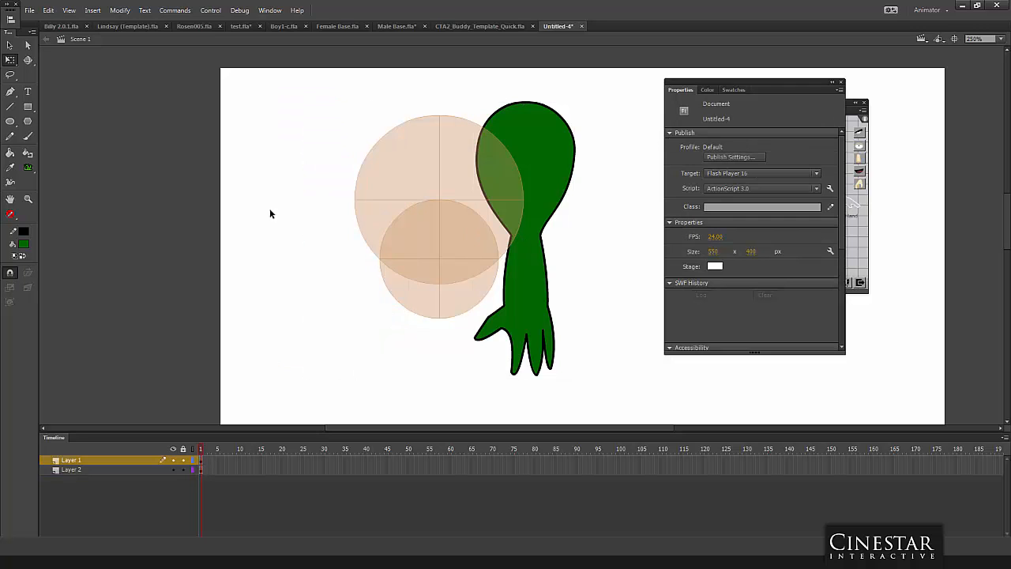
pyautogui.rightClick(271, 214)
pyautogui.click(316, 243)
pyautogui.hotkey('ctrl', 'g')
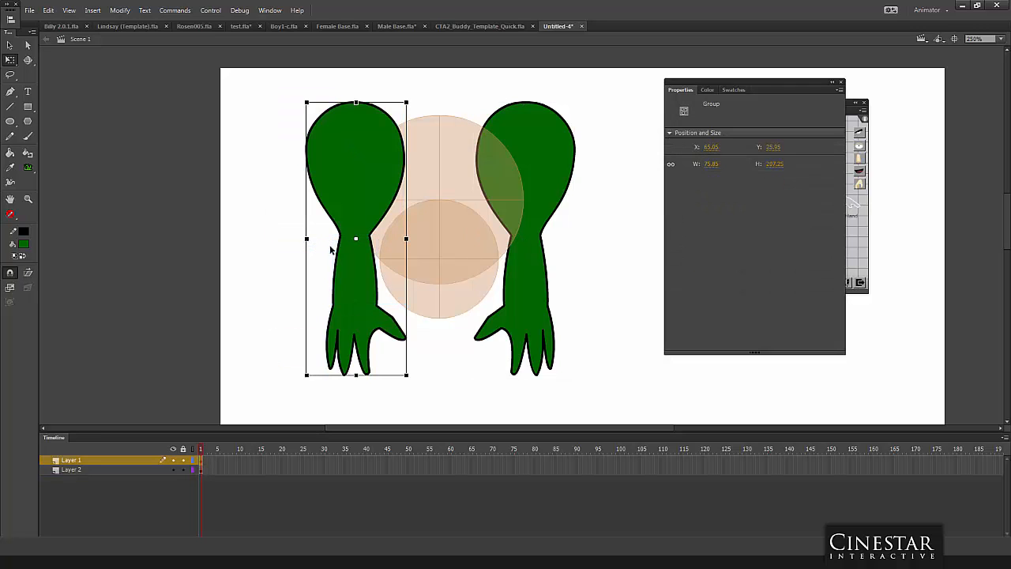
pyautogui.keyDown('shift'); pyautogui.click(538, 133); pyautogui.keyUp('shift')
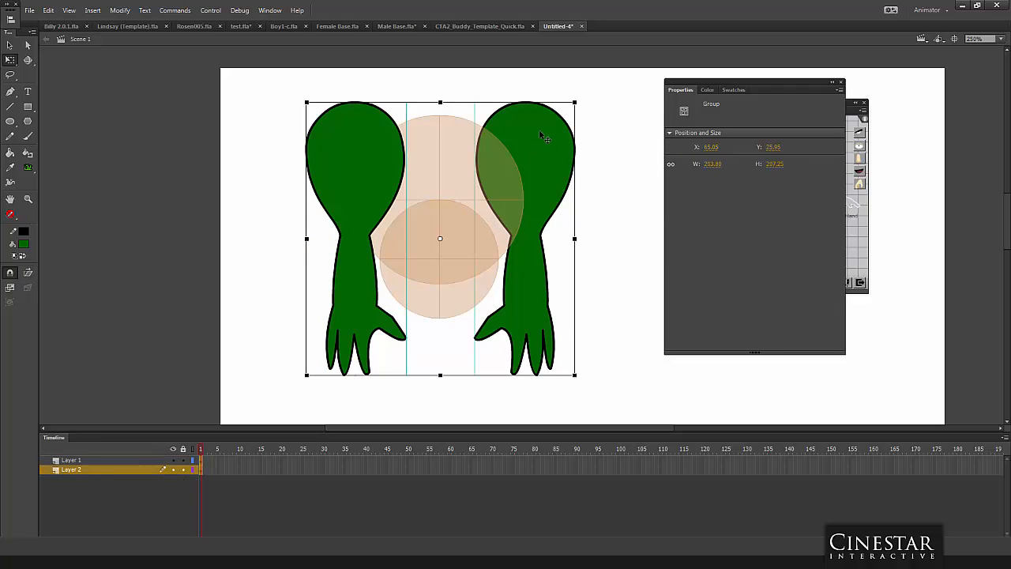
pyautogui.hotkey('ctrl', 'g')
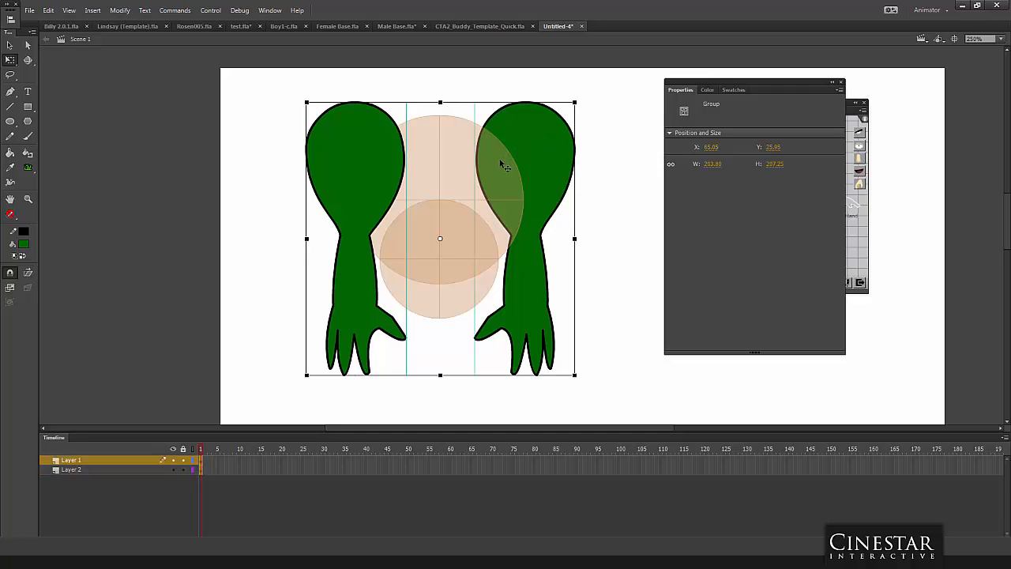
pyautogui.hotkey('ctrl', 'z')
pyautogui.click(551, 157)
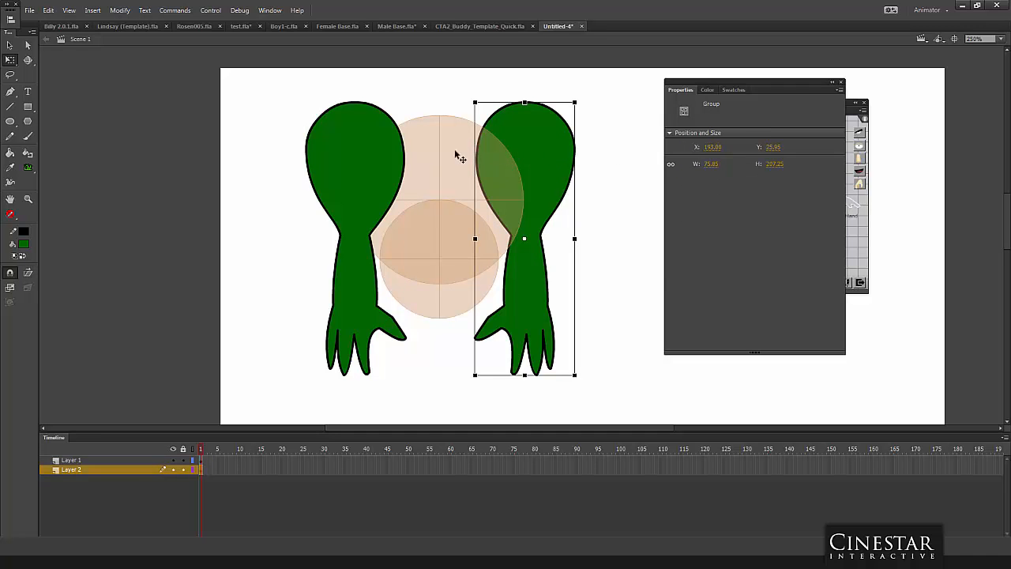
pyautogui.click(385, 156)
pyautogui.hotkey('ctrl', 'z')
pyautogui.hotkey('ctrl', 'z')
pyautogui.click(424, 184)
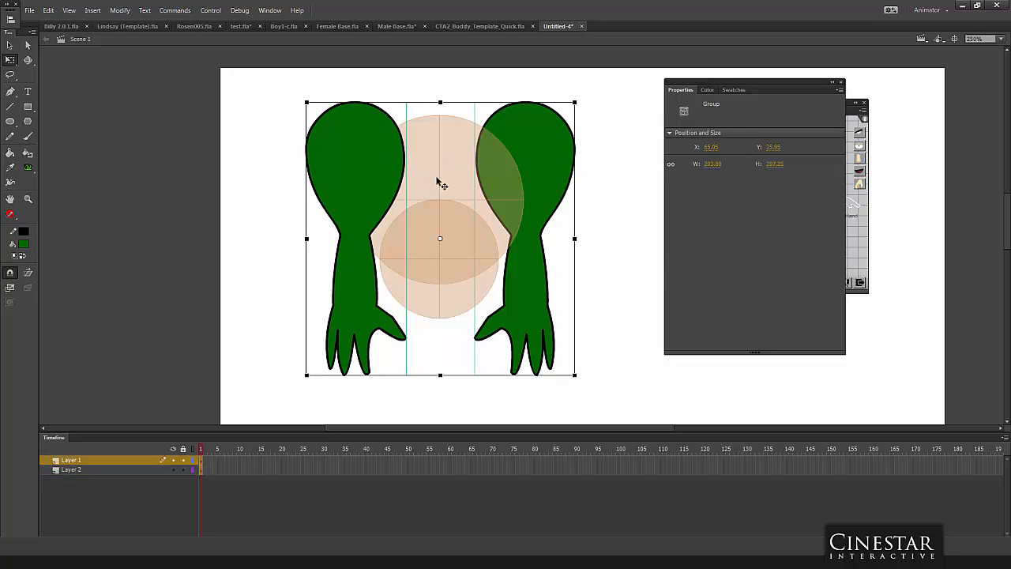
pyautogui.hotkey('ctrl', 'z')
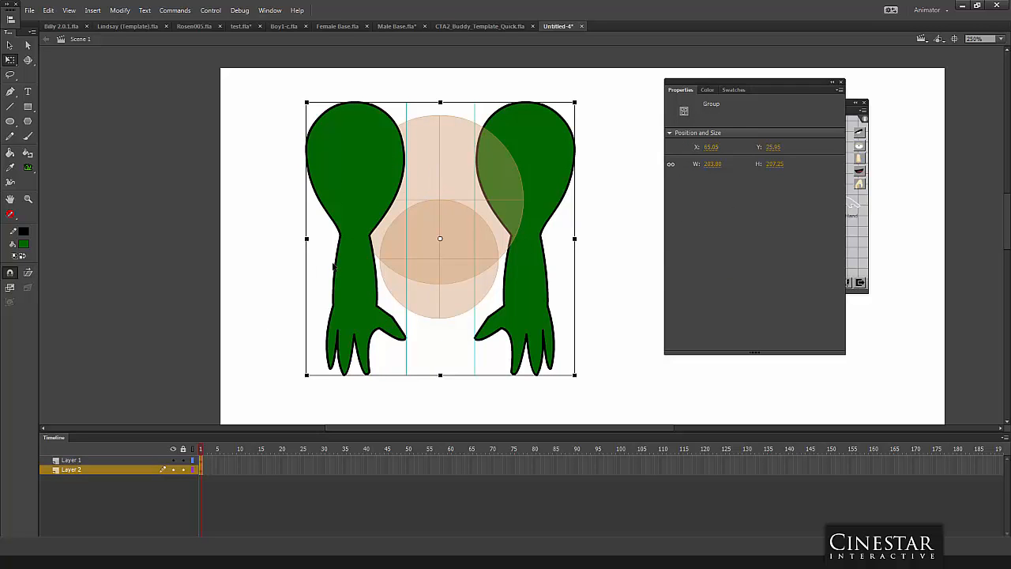
# Transfer both arms to Layer 2 as one group by cutting them and pasting them in place.
pyautogui.hotkey('ctrl', 'x')
pyautogui.rightClick(278, 197)
pyautogui.click(359, 231)
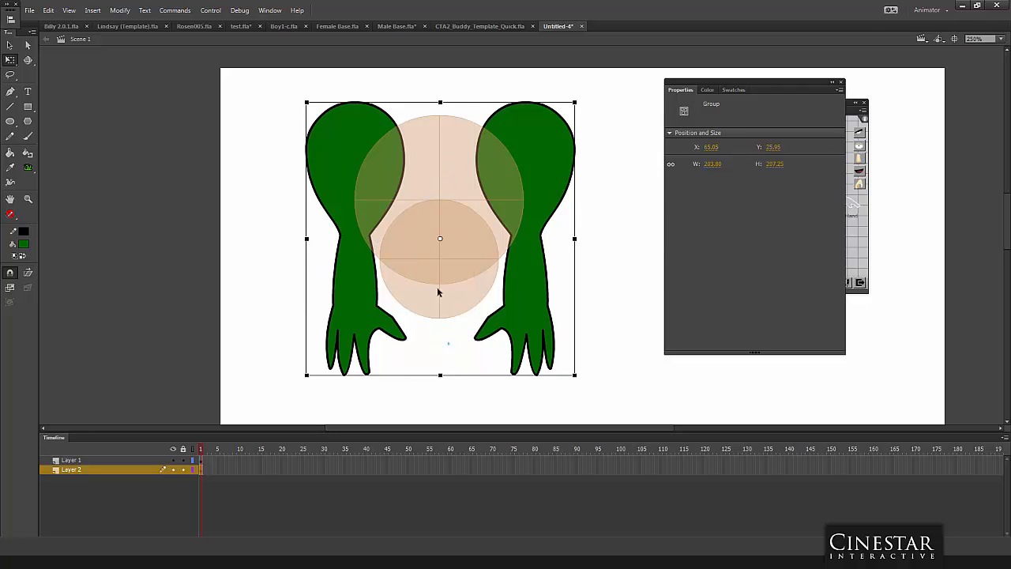
# Group the two overlapping circle guides and align them with the arms group on their horizontal centers.
pyautogui.click(432, 249)
pyautogui.hotkey('ctrl', 'b')
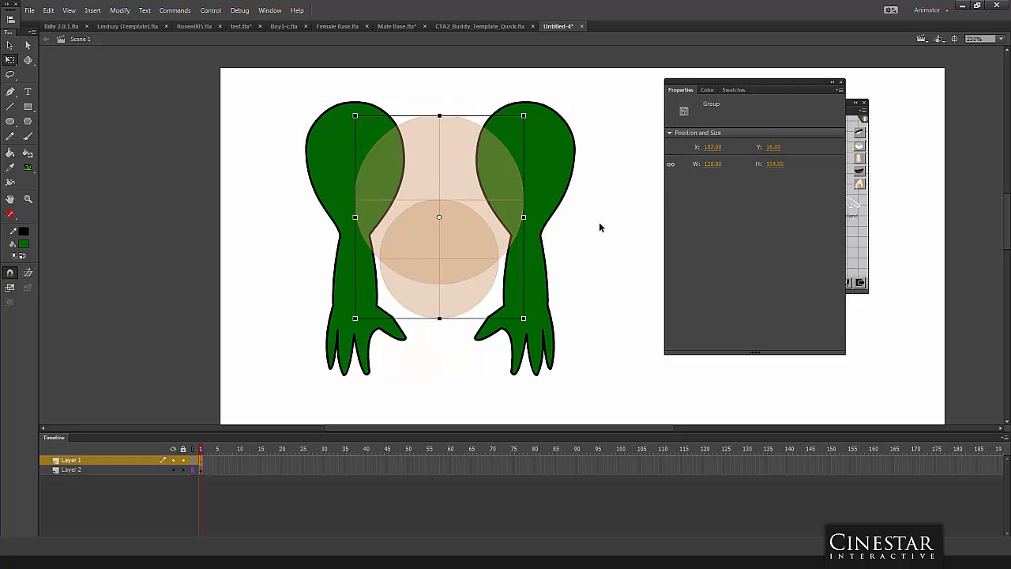
pyautogui.click(335, 175)
pyautogui.click(436, 189)
pyautogui.click(558, 154)
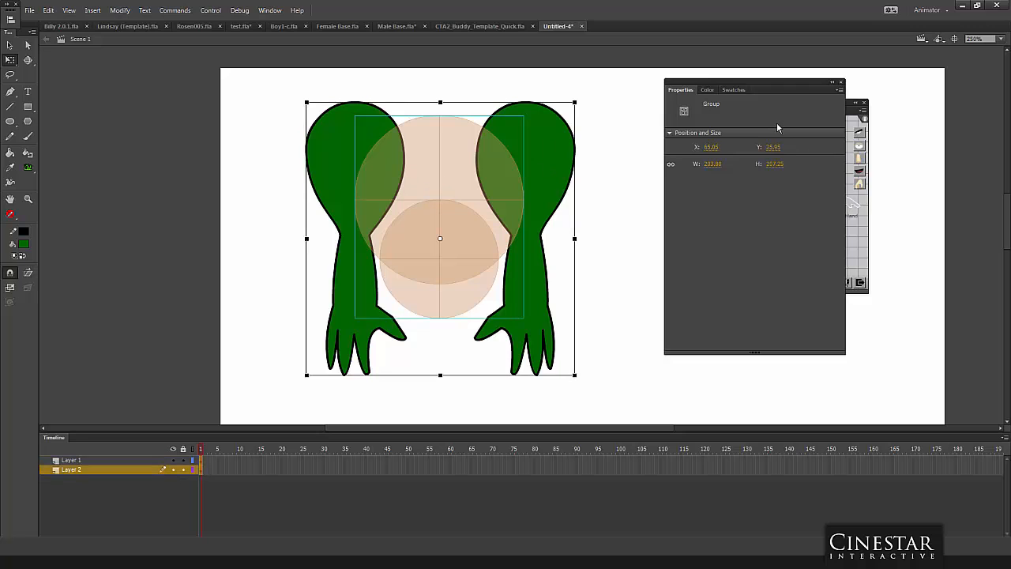
pyautogui.hotkey('ctrl', 'k')
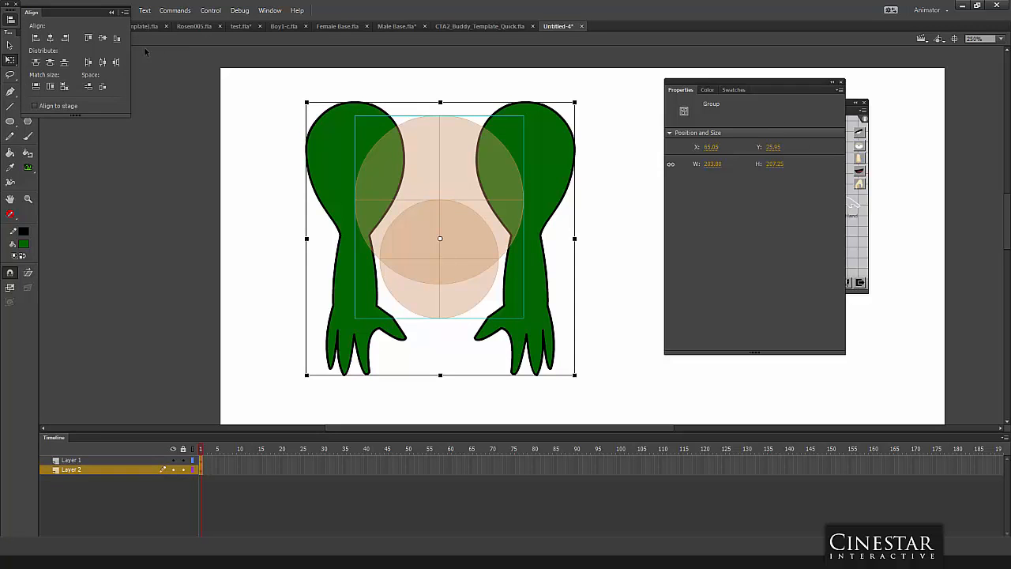
pyautogui.moveTo(68, 16); pyautogui.dragTo(225, 161)
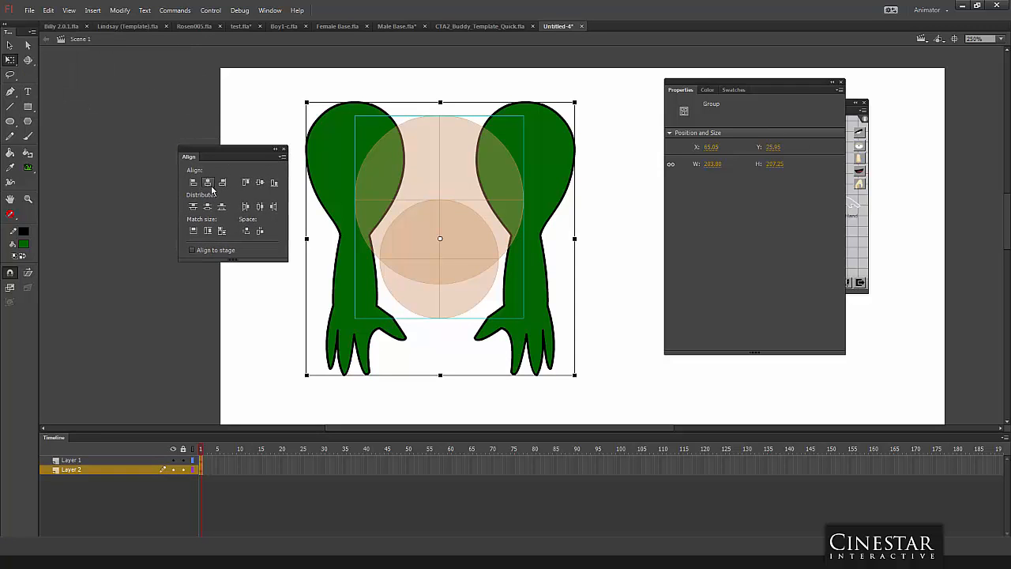
pyautogui.click(207, 183)
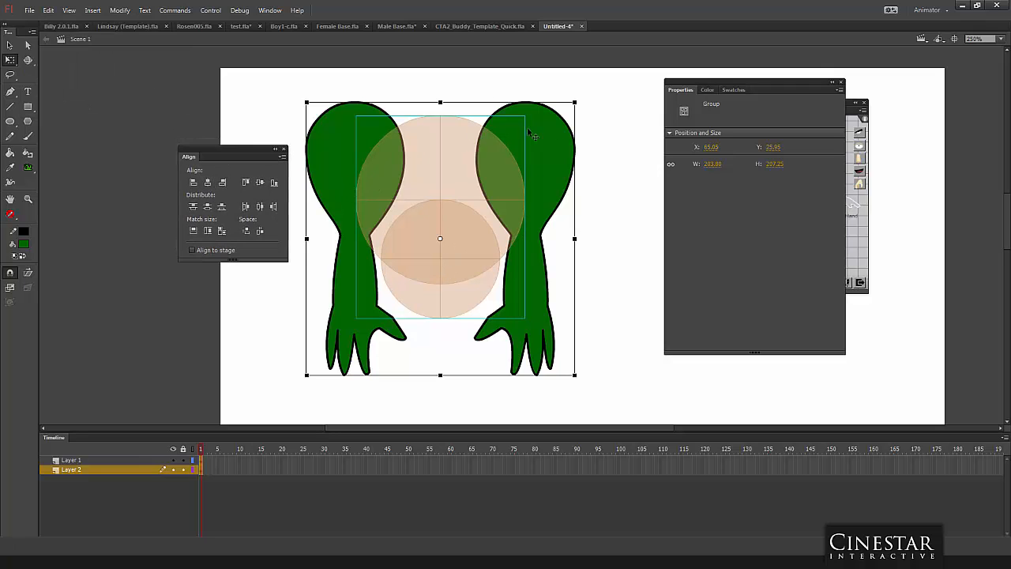
pyautogui.click(285, 149)
# Ungroup the circle guides and the arm pair, and break each arm into its individual parts.
pyautogui.hotkey('ctrl', 'b')
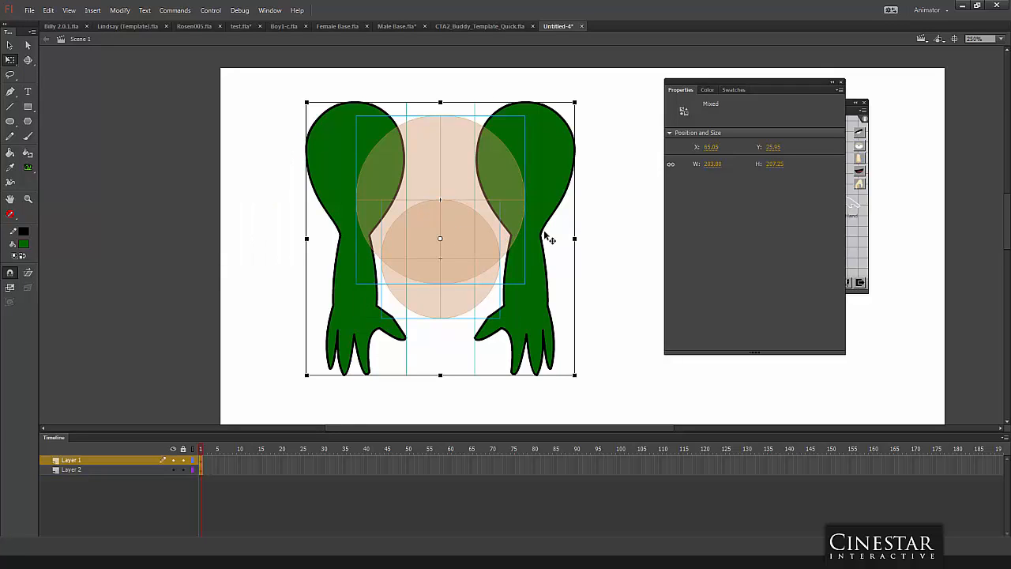
pyautogui.click(622, 225)
pyautogui.click(553, 196)
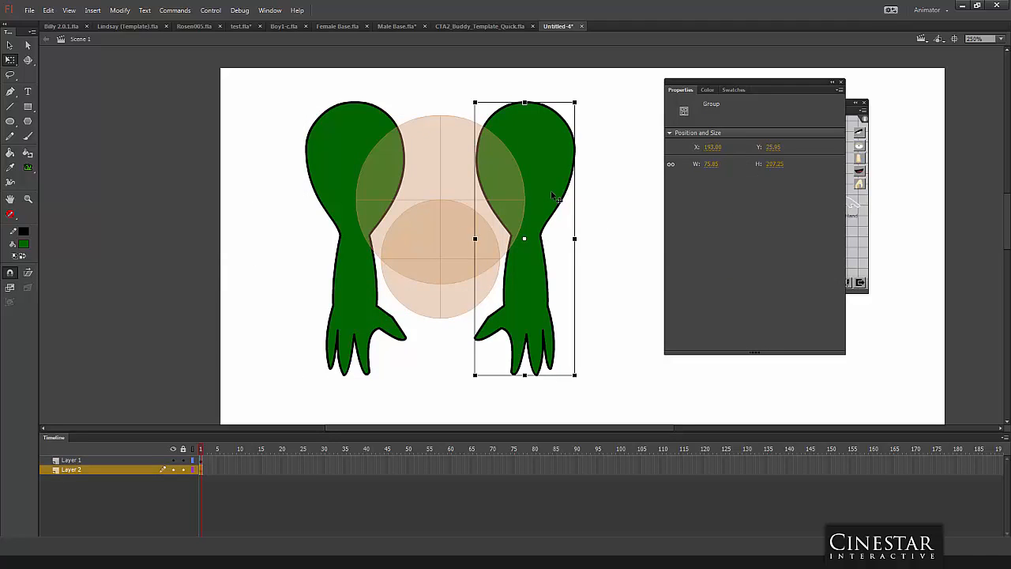
pyautogui.hotkey('ctrl', 'b')
pyautogui.click(344, 157)
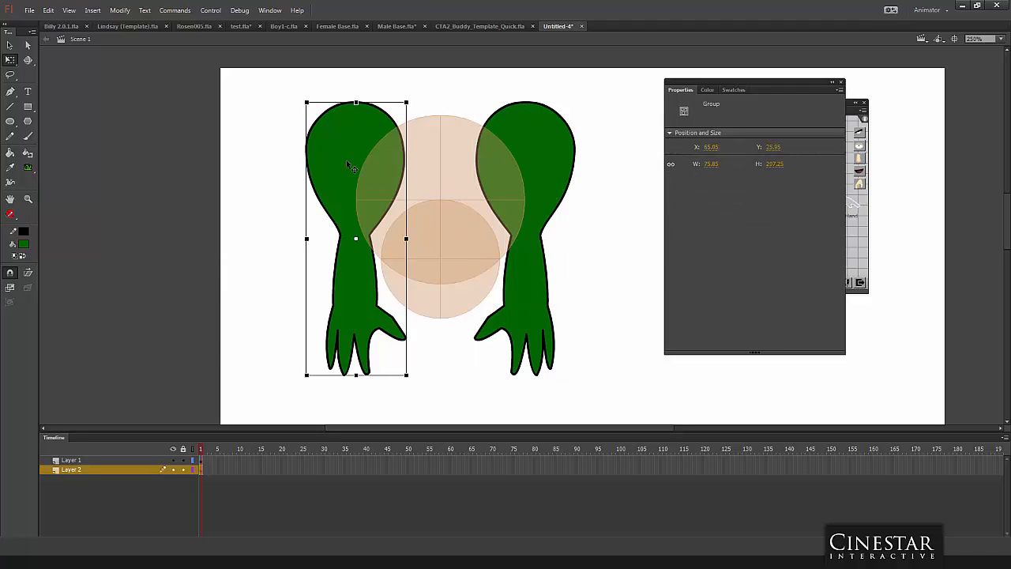
pyautogui.hotkey('ctrl', 'b')
pyautogui.click(273, 159)
# Examine the upper arm, forearm and hand of the left arm as separate instances.
pyautogui.click(335, 160)
pyautogui.click(361, 281)
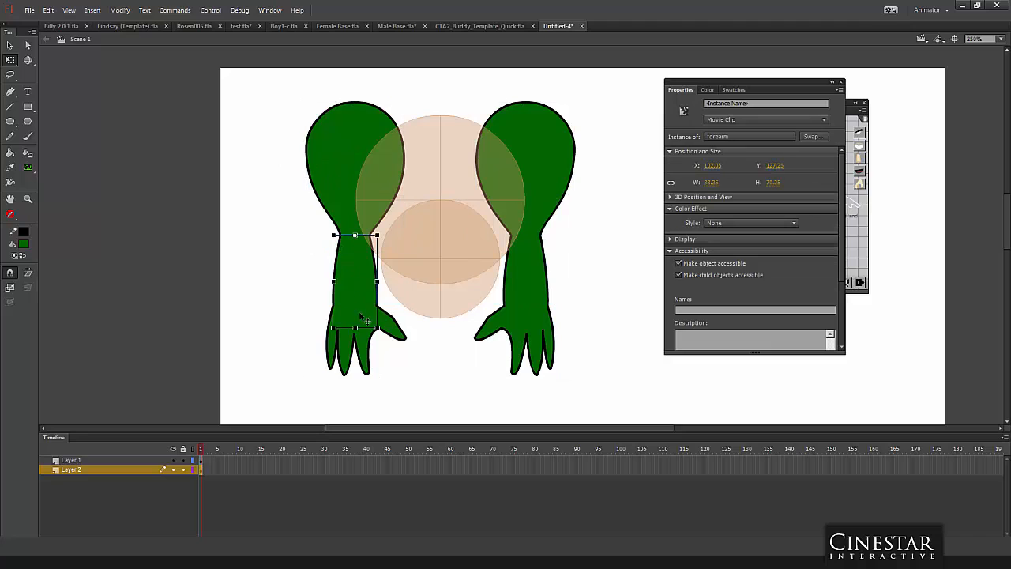
pyautogui.click(371, 349)
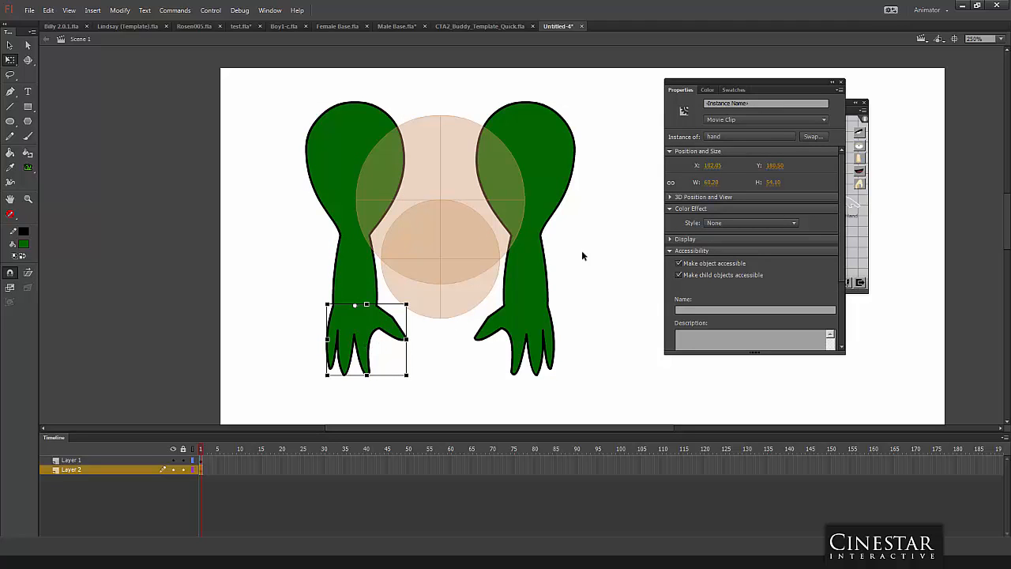
# Move the Properties panel aside and place the Puppet Producer panel beside the arms.
pyautogui.moveTo(672, 86); pyautogui.dragTo(897, 108)
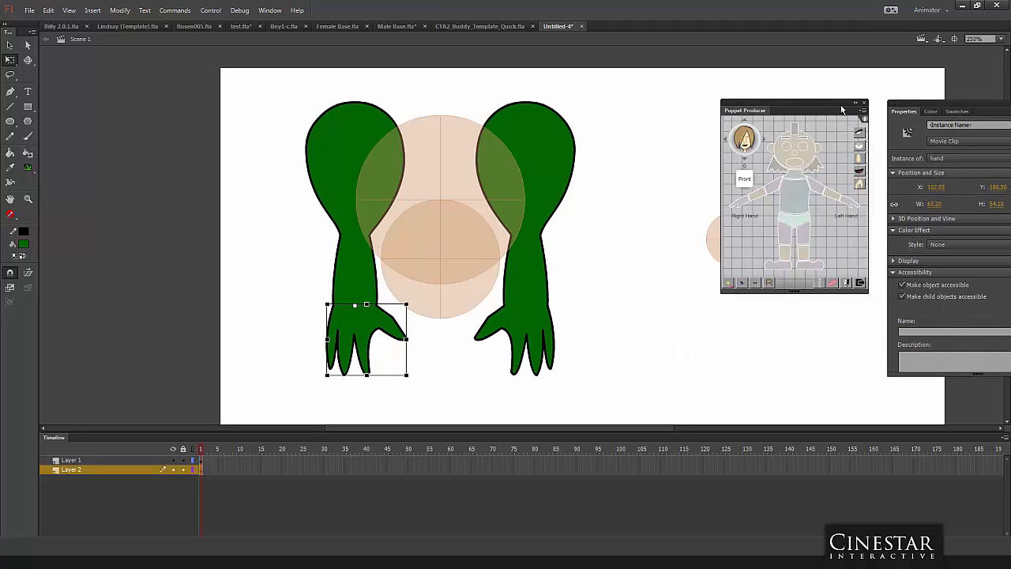
pyautogui.moveTo(814, 102); pyautogui.dragTo(703, 95)
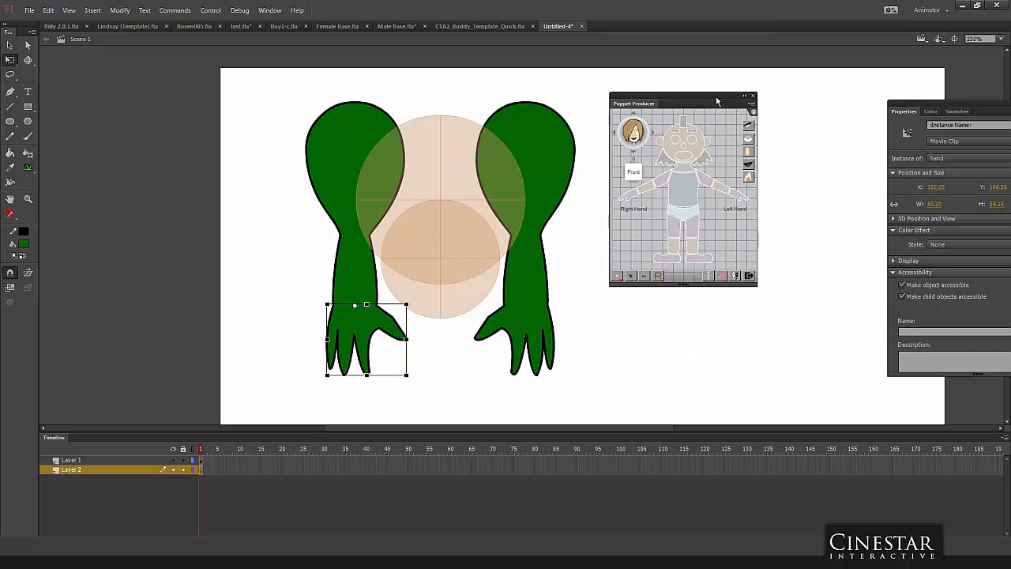
# Check that the upper arm, forearm and hand pieces on both arms can be selected individually.
pyautogui.click(341, 152)
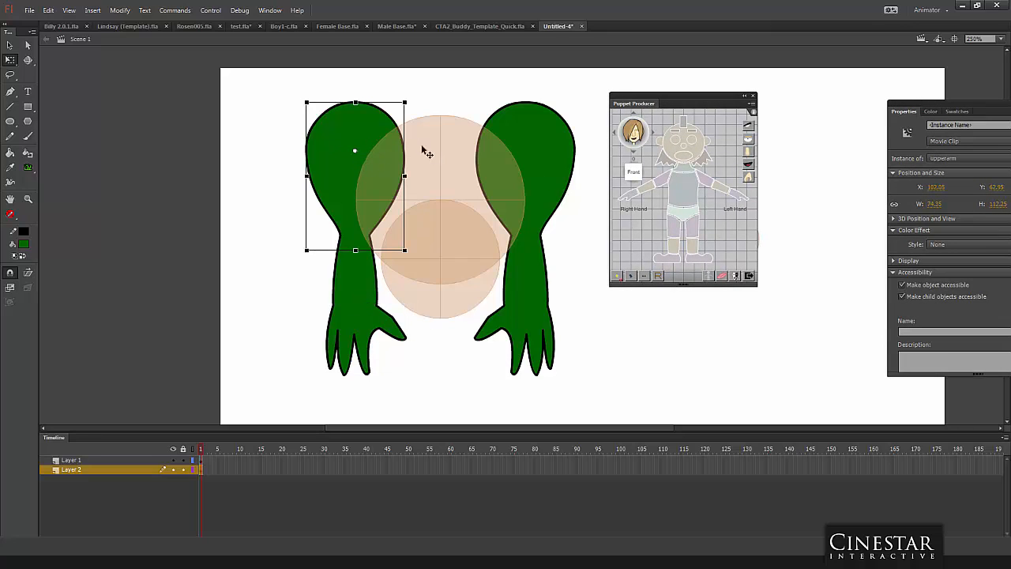
pyautogui.click(364, 296)
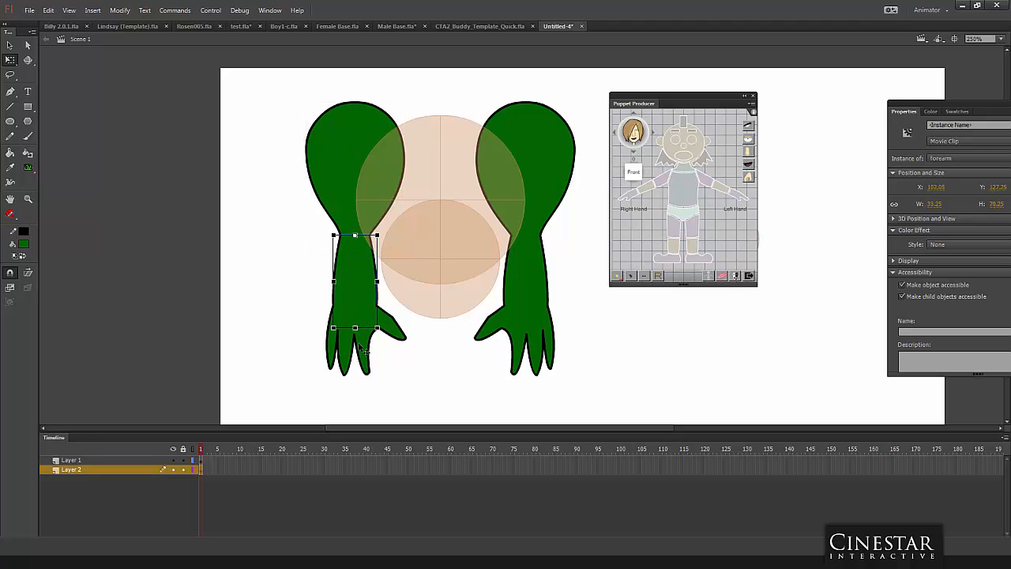
pyautogui.click(364, 350)
pyautogui.click(550, 154)
pyautogui.click(528, 276)
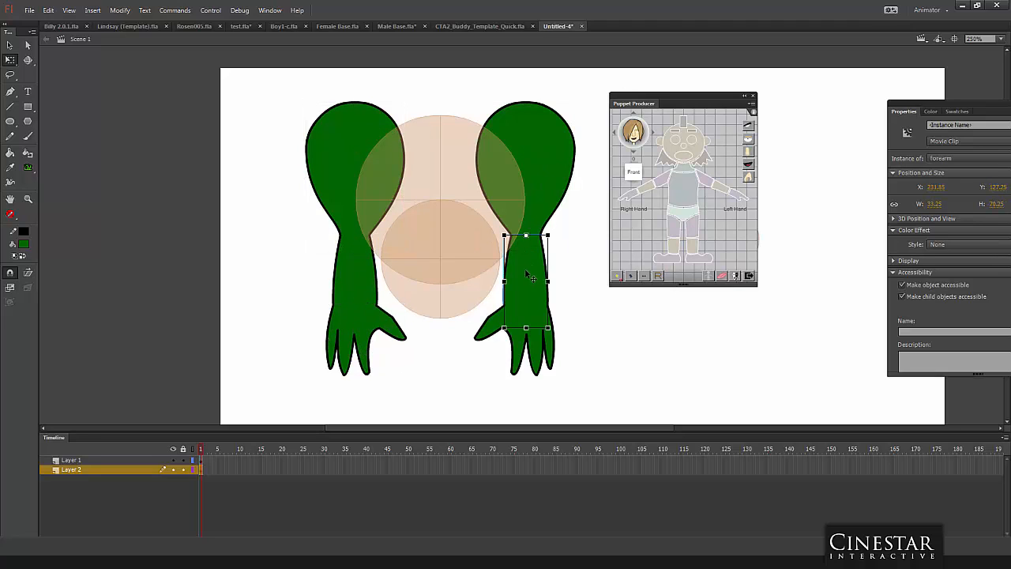
# Assign the upper arm on the left of the stage to the puppet's right upper arm in Puppet Producer.
pyautogui.click(346, 143)
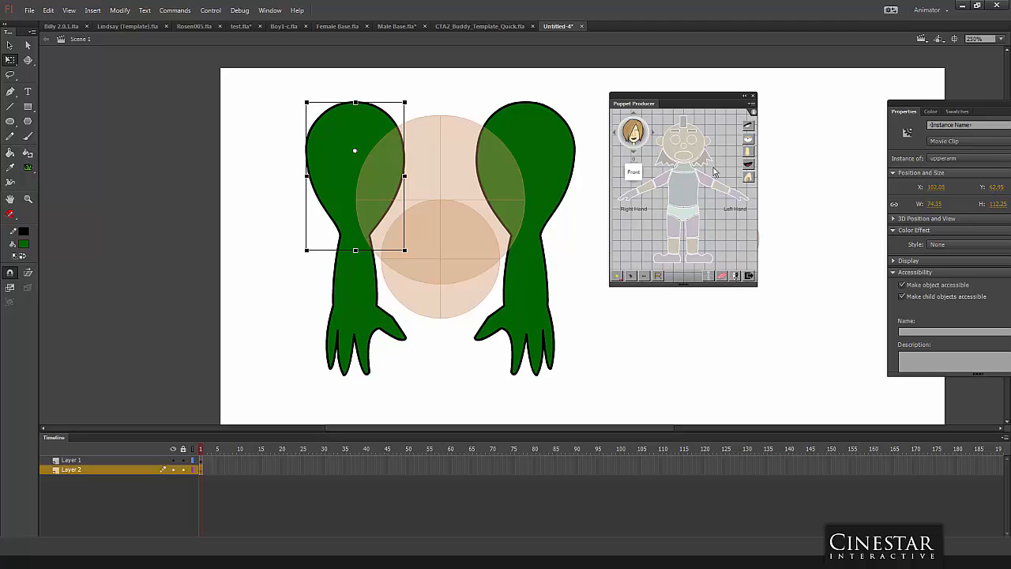
pyautogui.click(662, 185)
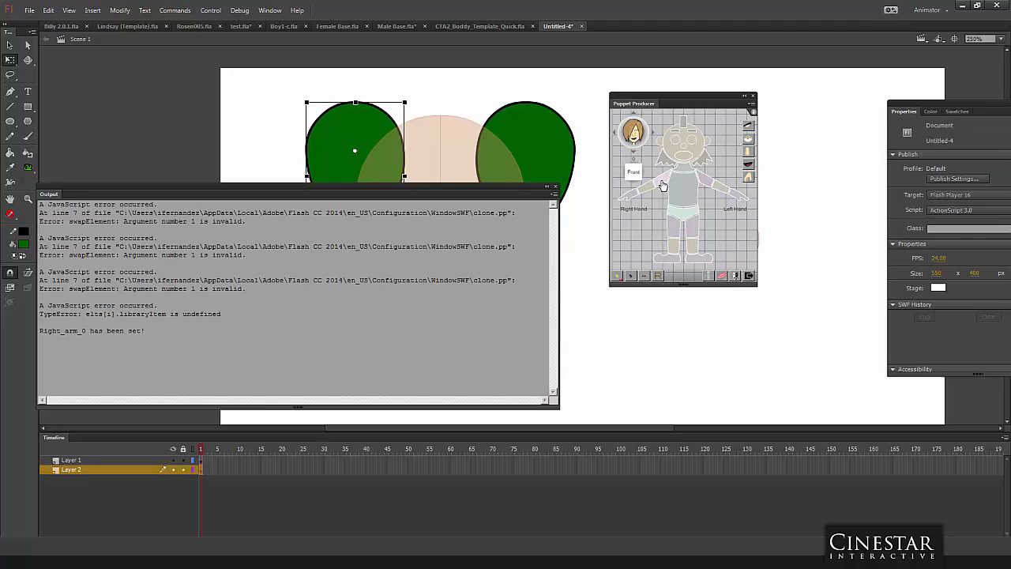
# Move the Output window below the puppet, highlight its last message, and clear and close the window.
pyautogui.moveTo(516, 192); pyautogui.dragTo(704, 327)
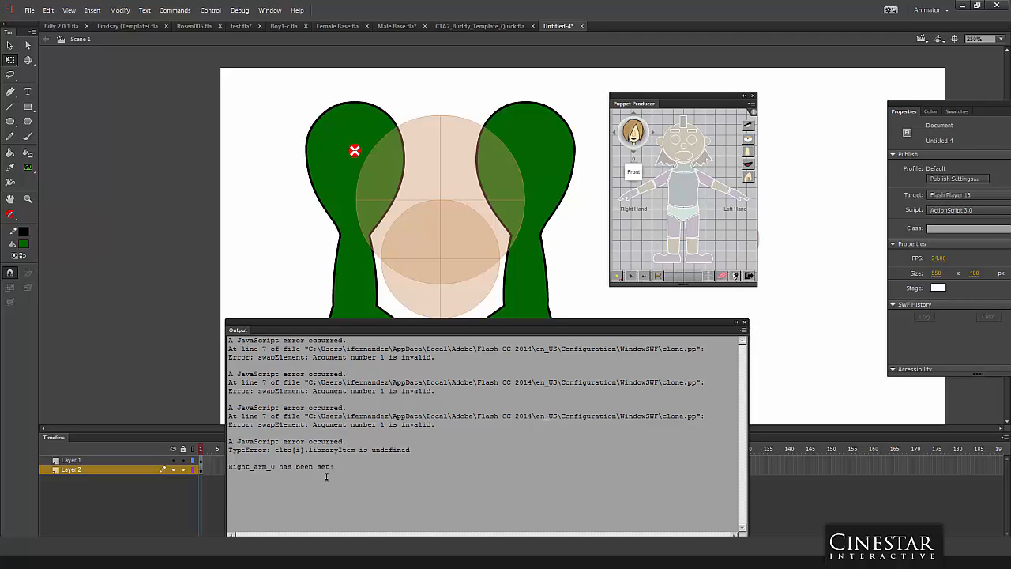
pyautogui.tripleClick(226, 466)
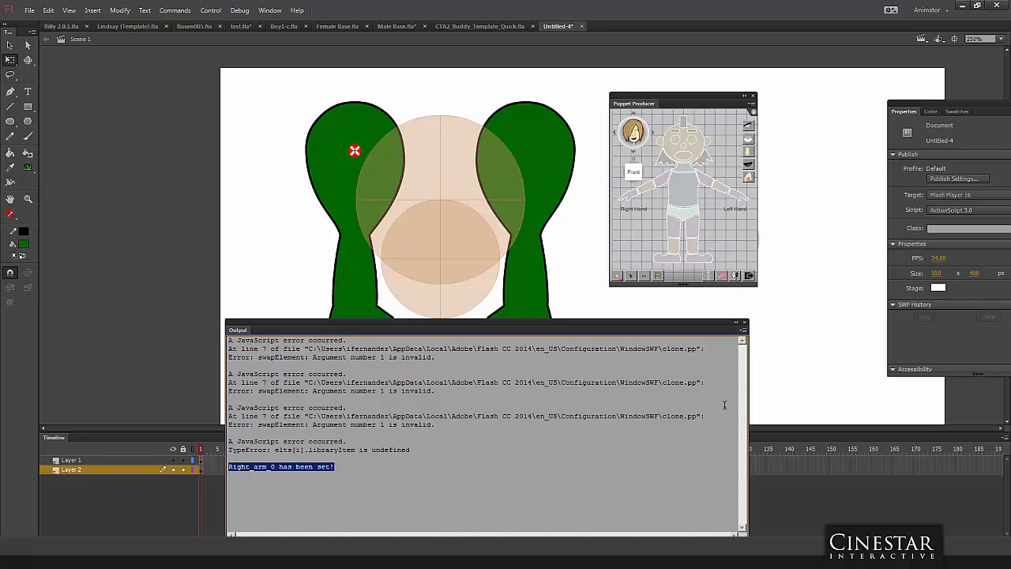
pyautogui.click(744, 331)
pyautogui.click(766, 339)
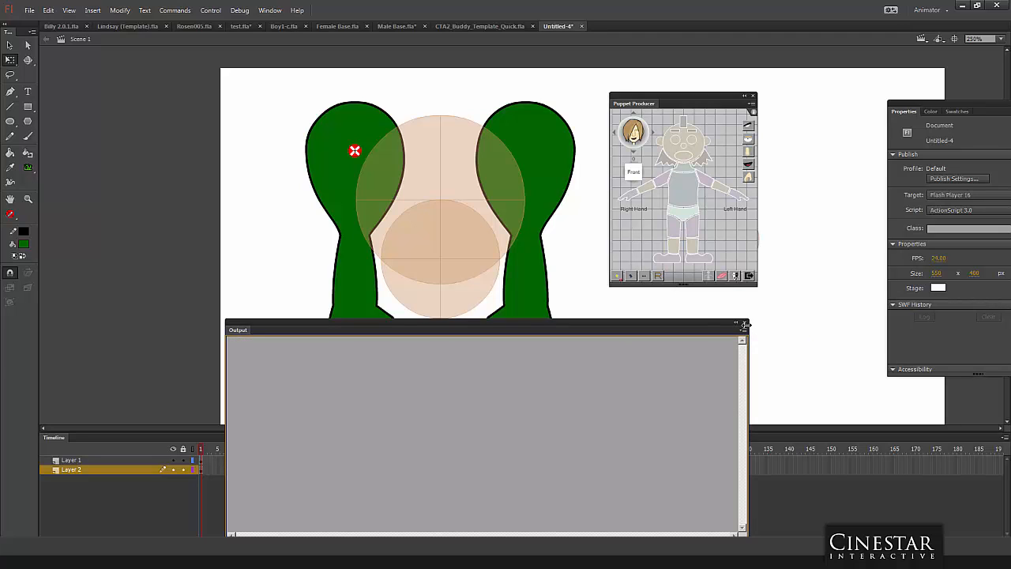
pyautogui.click(744, 323)
# Assign the forearm and hand of the arm on the left of the stage to the puppet's right forearm and right hand.
pyautogui.click(357, 152)
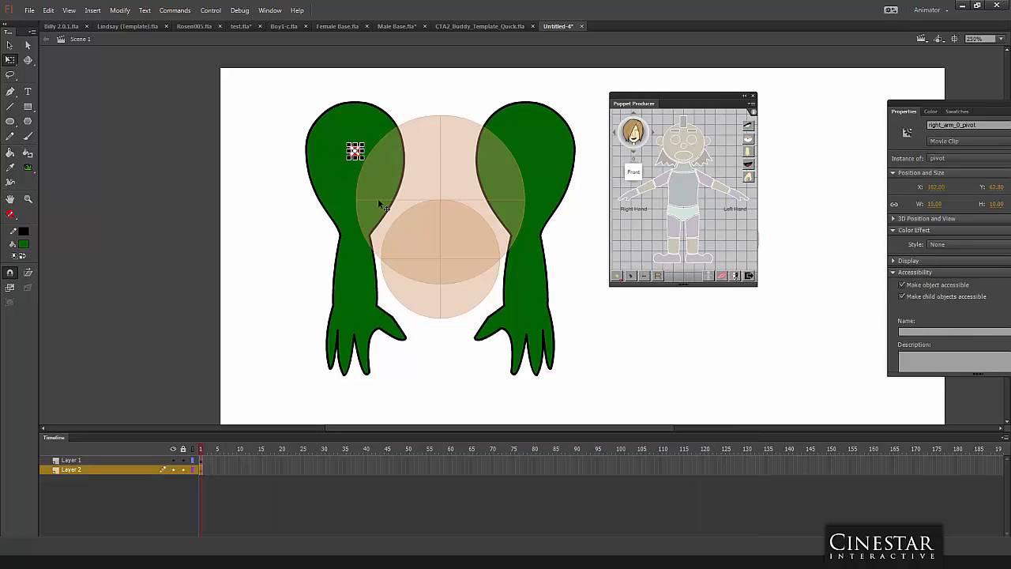
pyautogui.click(352, 261)
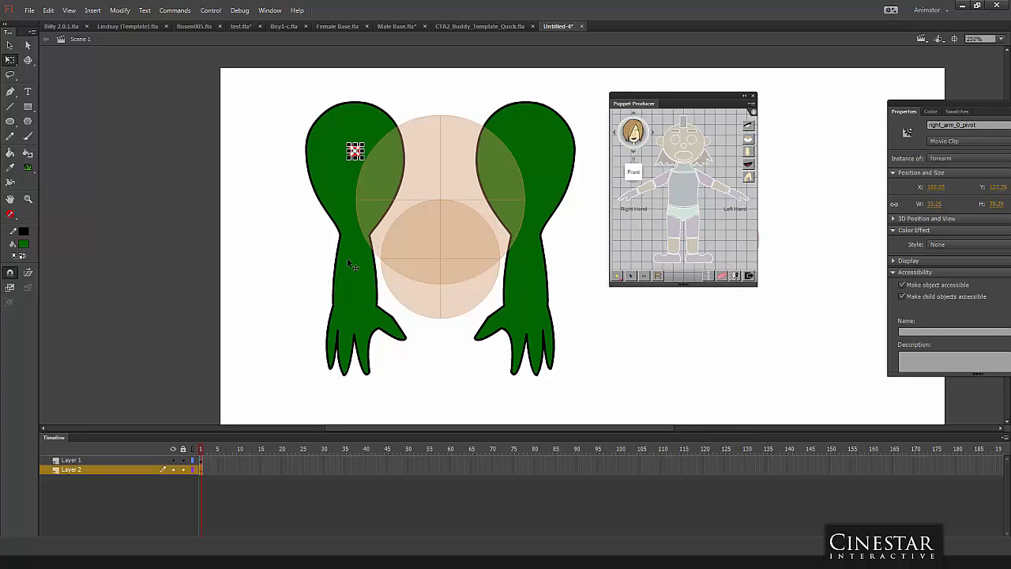
pyautogui.click(648, 195)
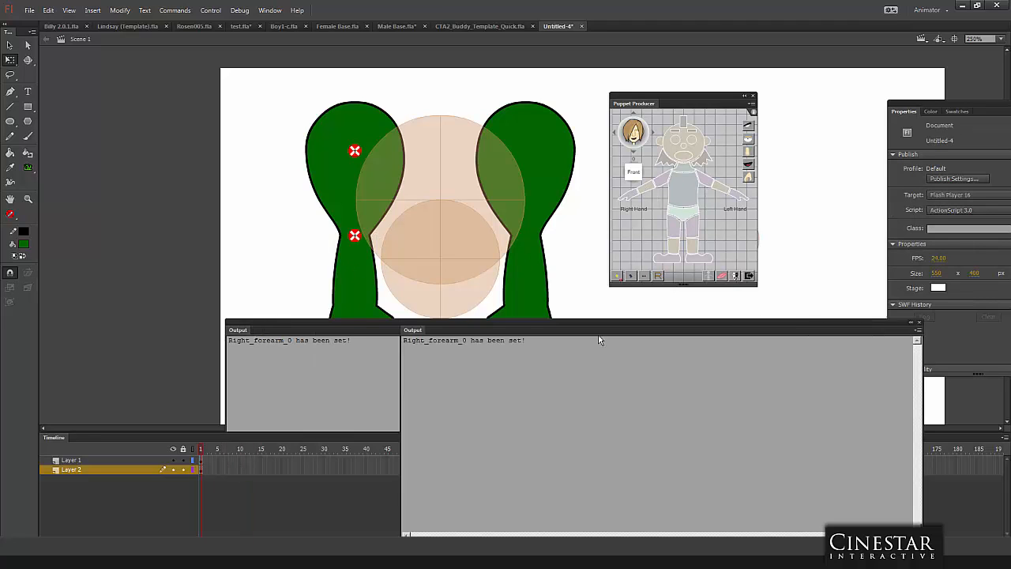
pyautogui.click(354, 306)
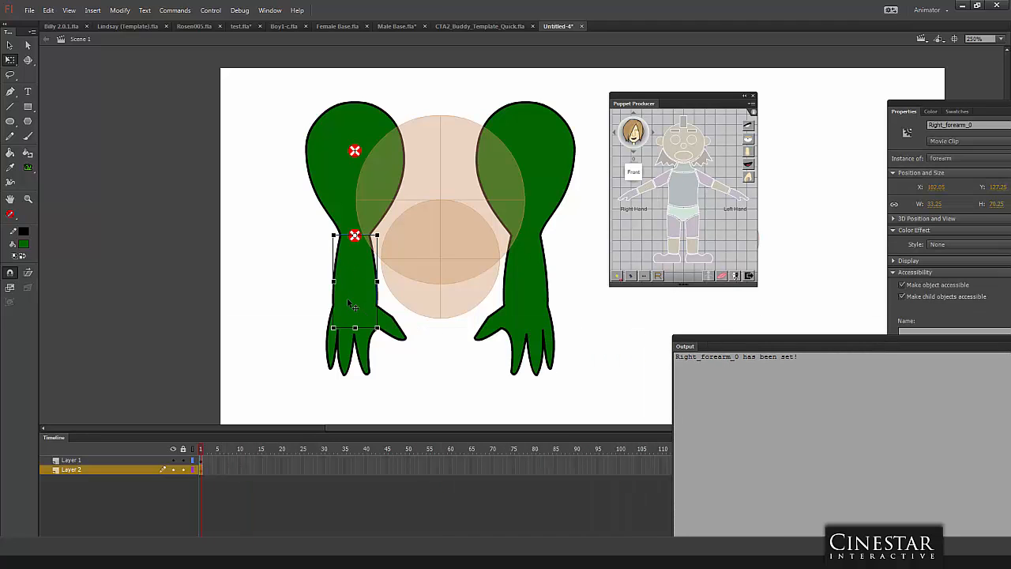
pyautogui.click(371, 351)
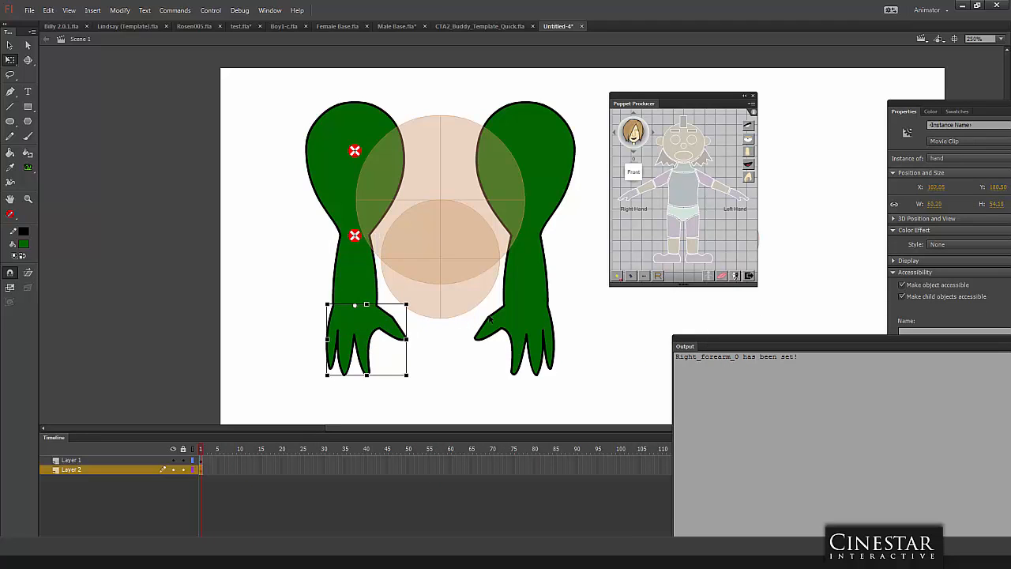
pyautogui.click(632, 198)
# Assign the other arm's upper arm, forearm and hand to the puppet's left arm, left forearm and left hand.
pyautogui.click(553, 154)
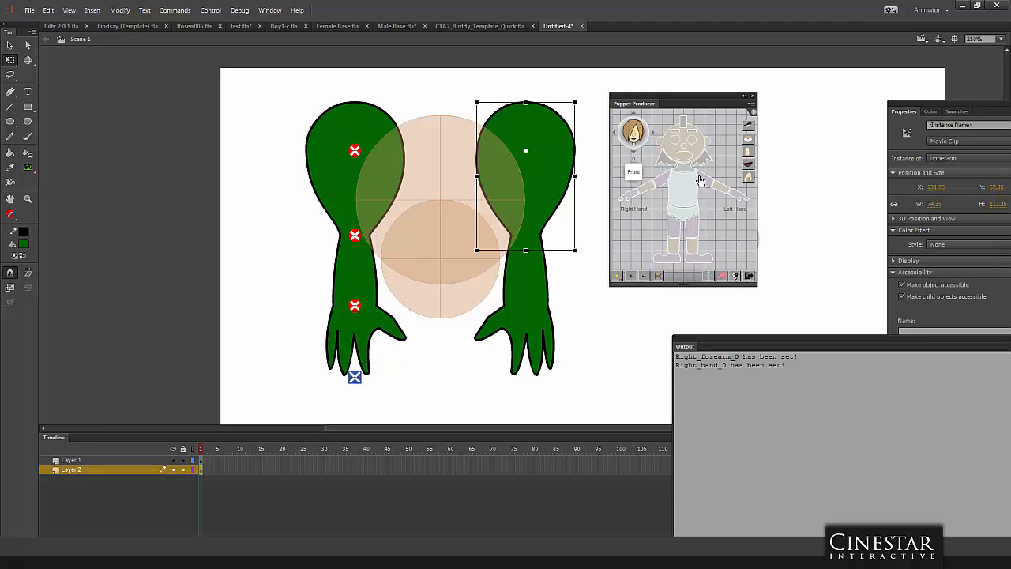
pyautogui.click(701, 180)
pyautogui.click(543, 259)
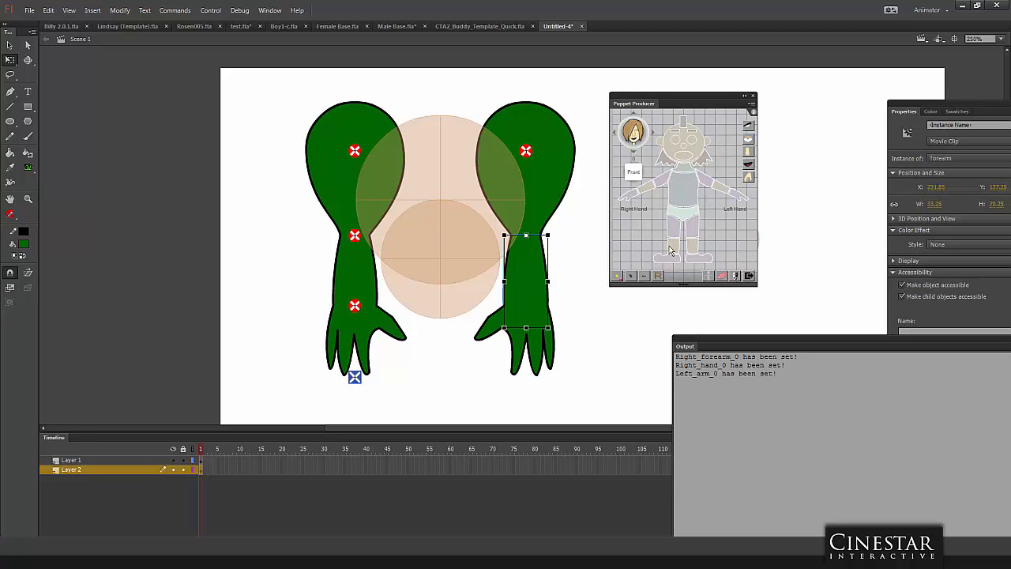
pyautogui.click(721, 189)
pyautogui.click(518, 347)
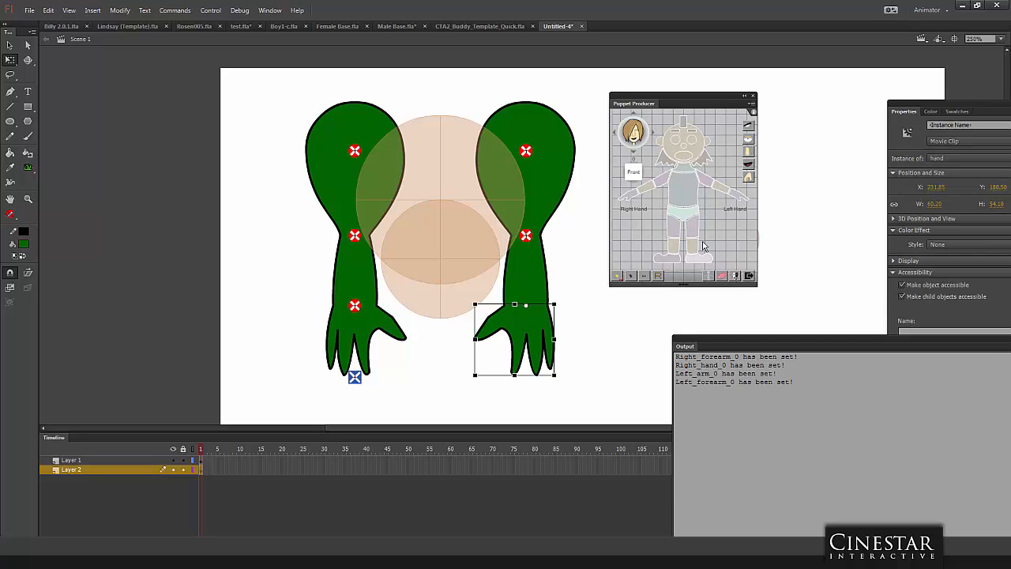
pyautogui.click(740, 204)
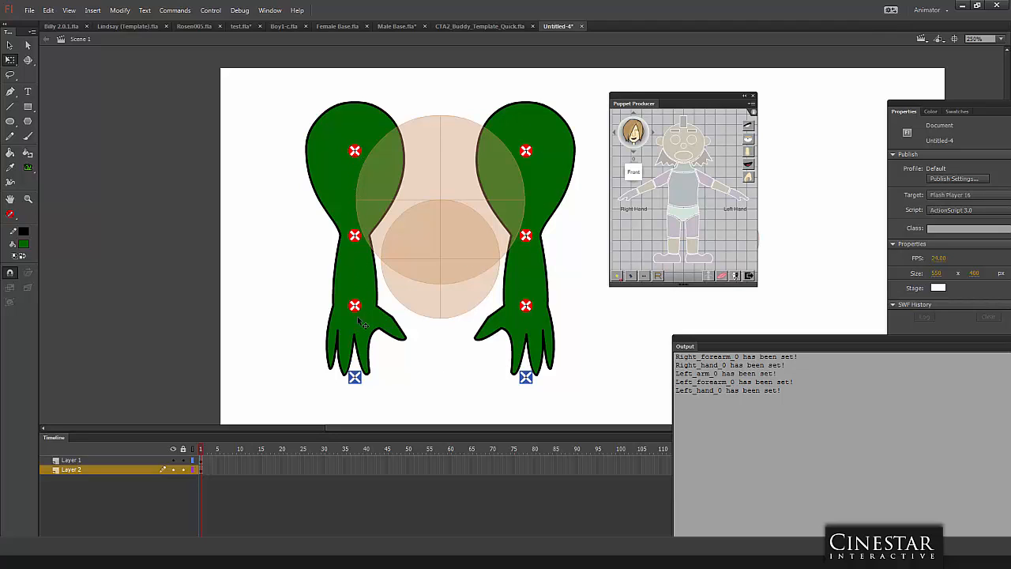
# Try rotating the right arm outward about 45 degrees and drawing a straight line through its pivots on a new layer.
pyautogui.moveTo(245, 109); pyautogui.dragTo(355, 401)
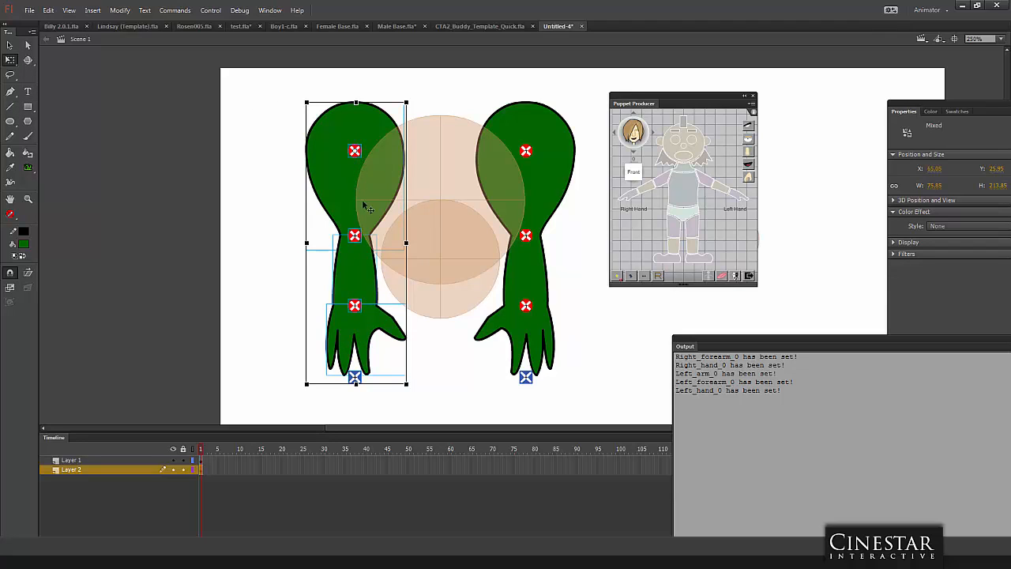
pyautogui.moveTo(416, 397); pyautogui.dragTo(222, 364)
pyautogui.press('n')
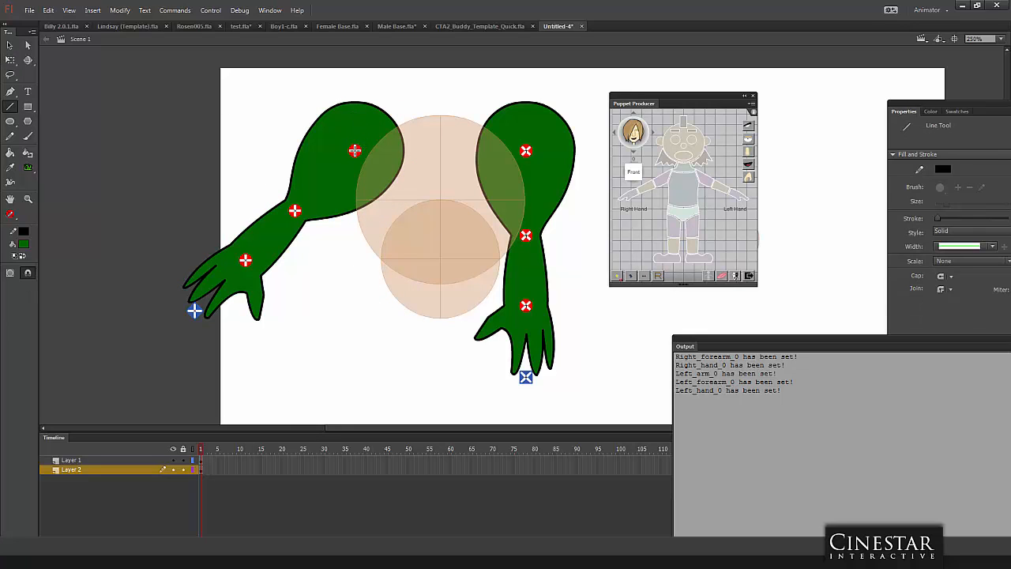
pyautogui.moveTo(215, 291); pyautogui.dragTo(137, 365)
pyautogui.hotkey('ctrl', 'z')
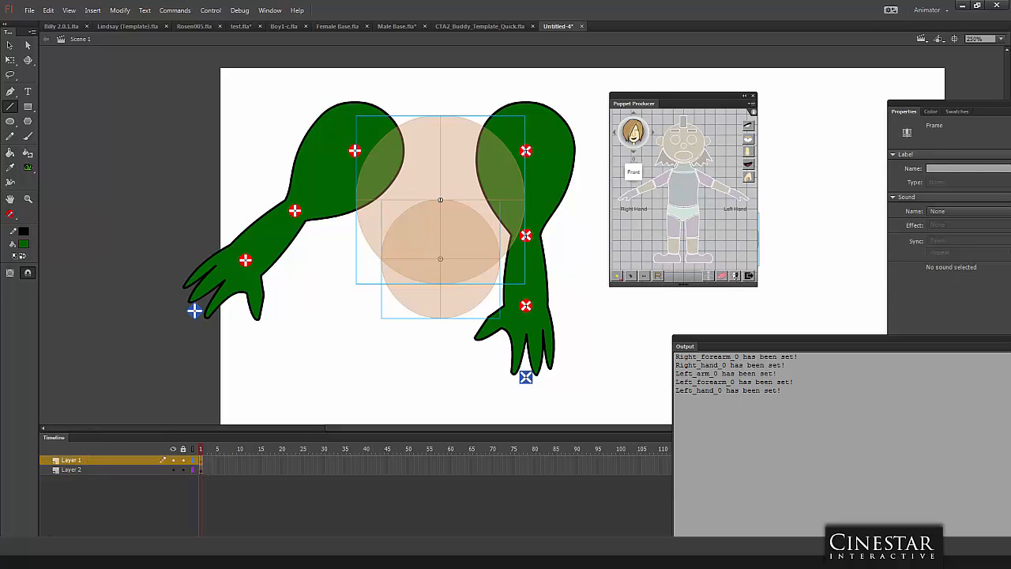
pyautogui.click(46, 541)
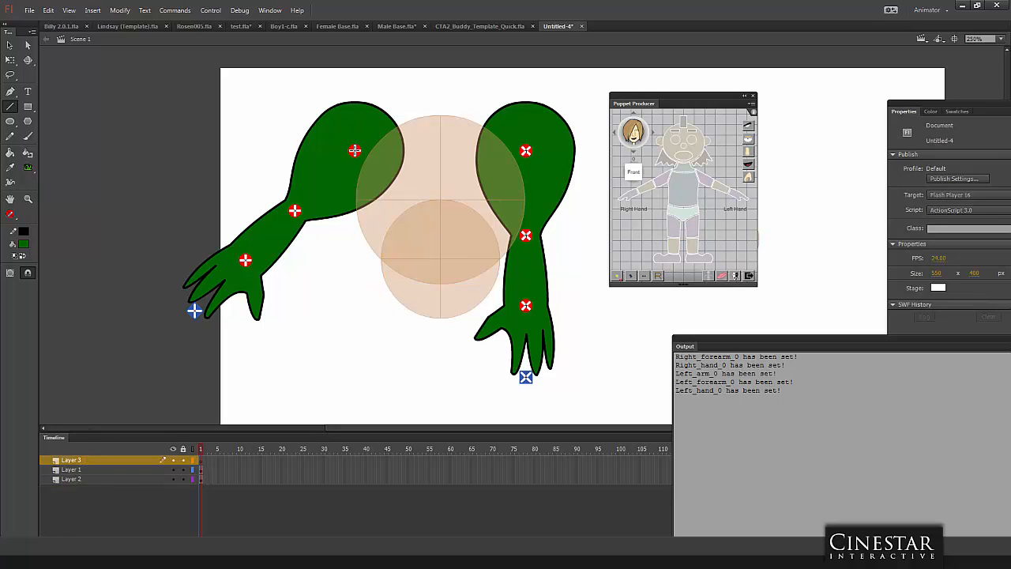
pyautogui.moveTo(355, 150); pyautogui.dragTo(132, 373)
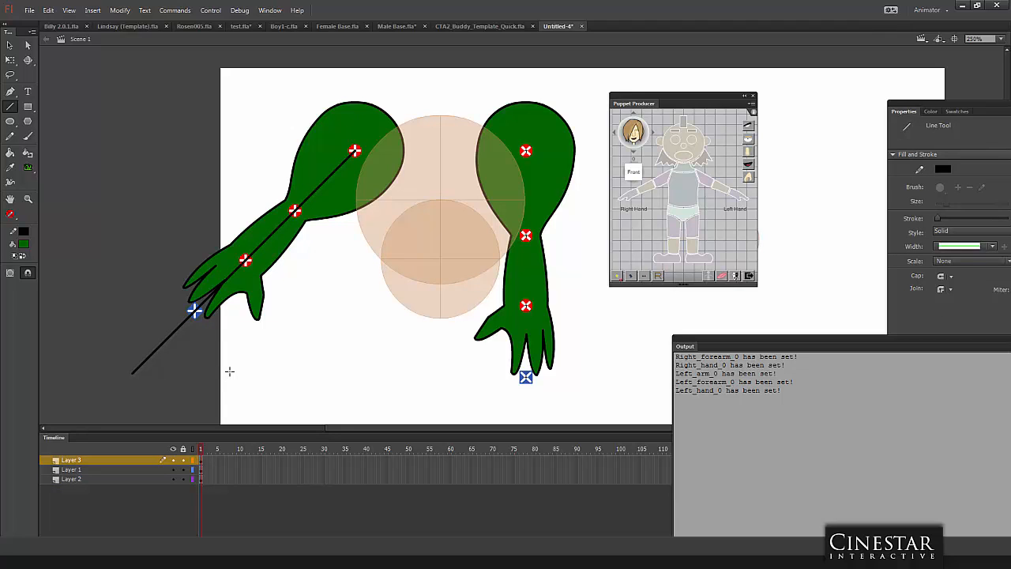
# Undo the pivot line, the added layer and the right arm's rotation.
pyautogui.hotkey('ctrl', 'z')
pyautogui.hotkey('ctrl', 'z')
pyautogui.hotkey('ctrl', 'z')
pyautogui.hotkey('ctrl', 'z')
pyautogui.hotkey('ctrl', 'z')
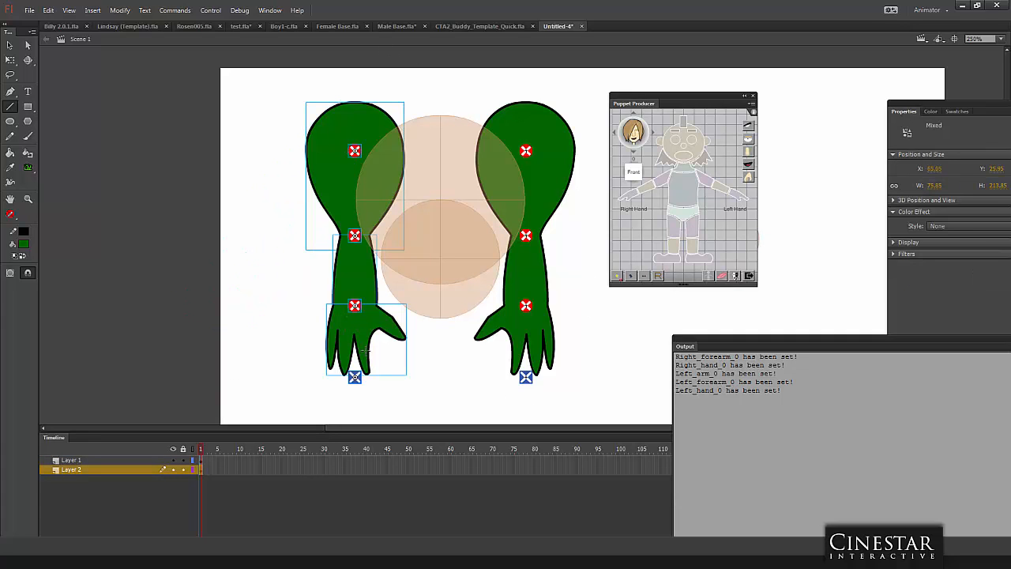
# Convert the large upper body guide circle into a Movie Clip symbol.
pyautogui.press('v')
pyautogui.click(438, 169)
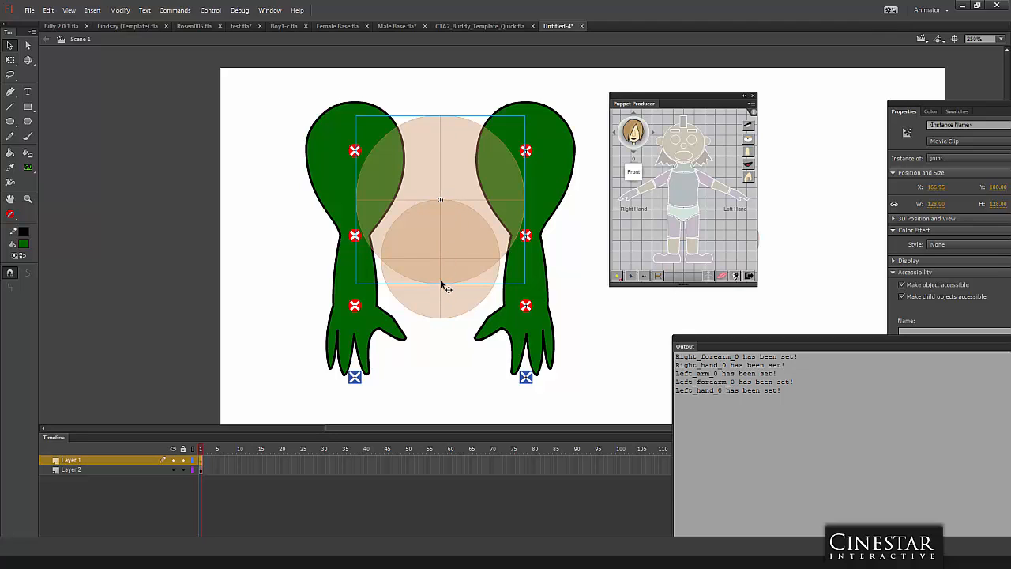
pyautogui.press('F8')
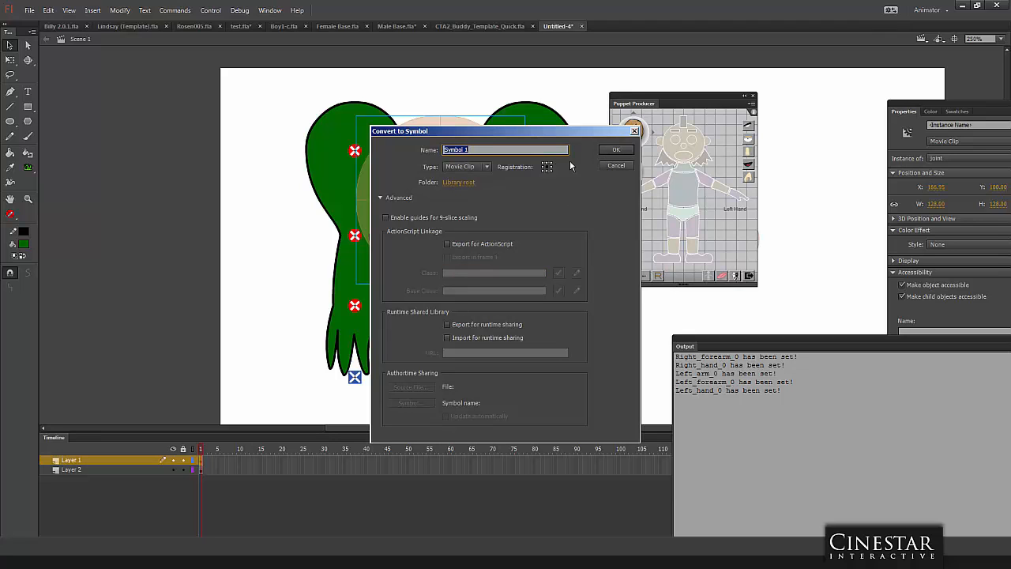
pyautogui.click(547, 171)
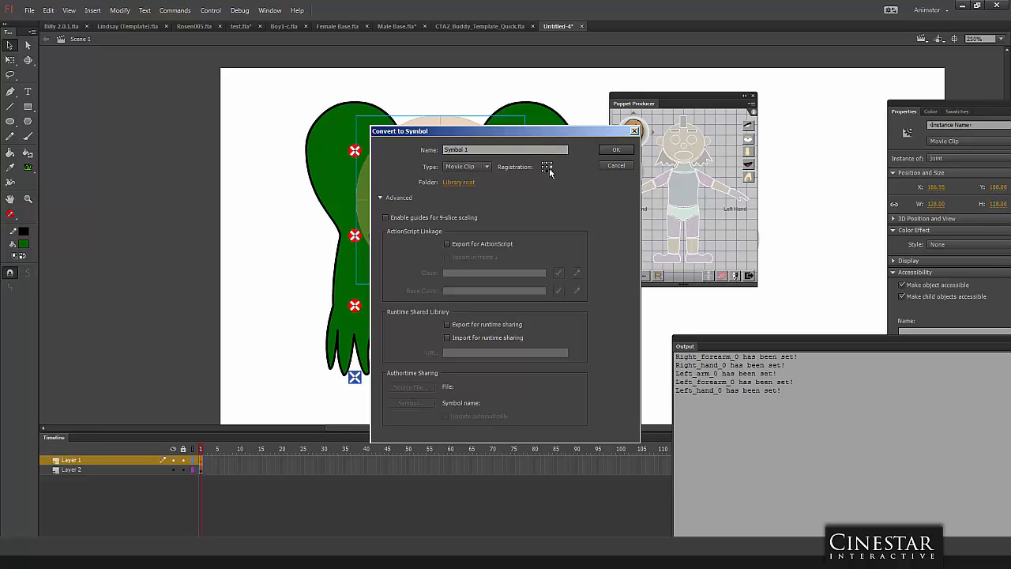
pyautogui.click(615, 151)
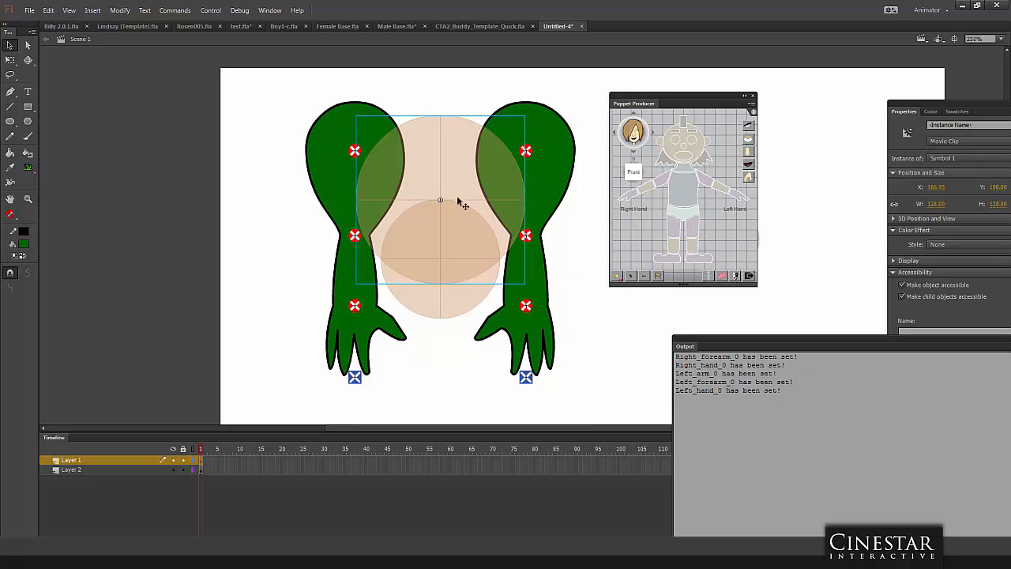
# Open the new torso symbol for editing and break apart the joint circle inside it.
pyautogui.doubleClick(463, 165)
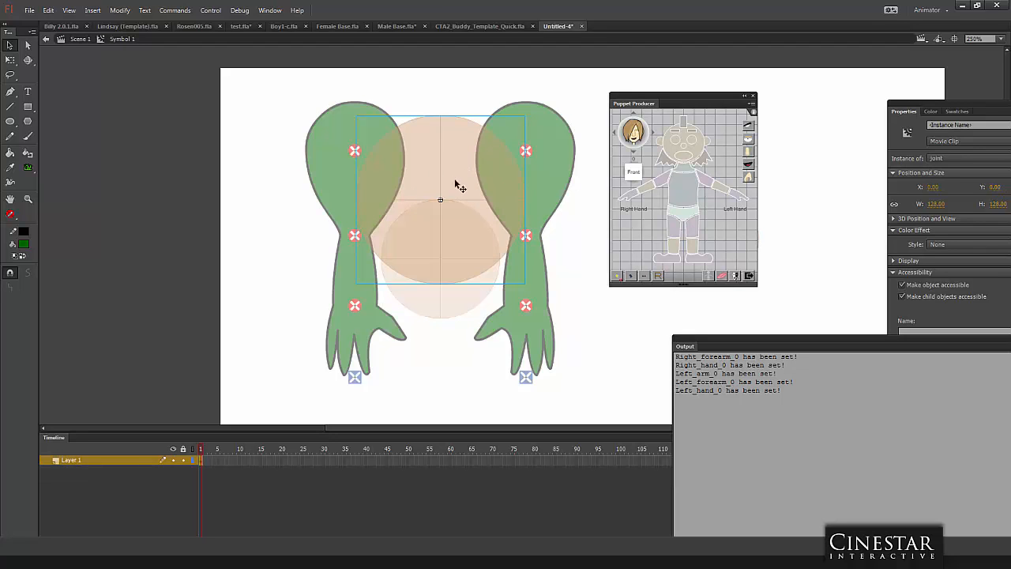
pyautogui.click(10, 106)
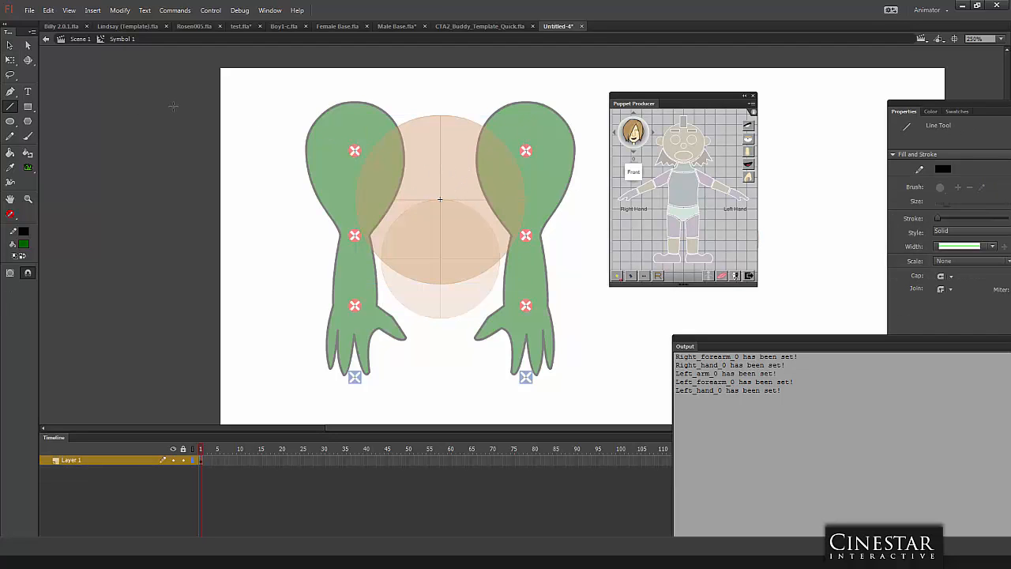
pyautogui.hotkey('ctrl', '=')
pyautogui.moveTo(499, 130); pyautogui.dragTo(366, 129)
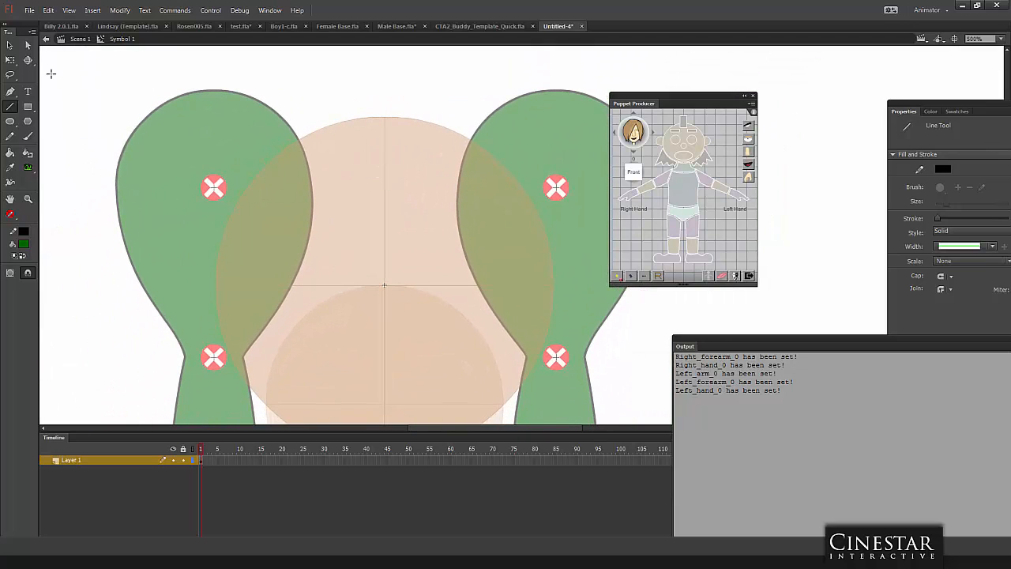
pyautogui.click(9, 45)
pyautogui.click(361, 160)
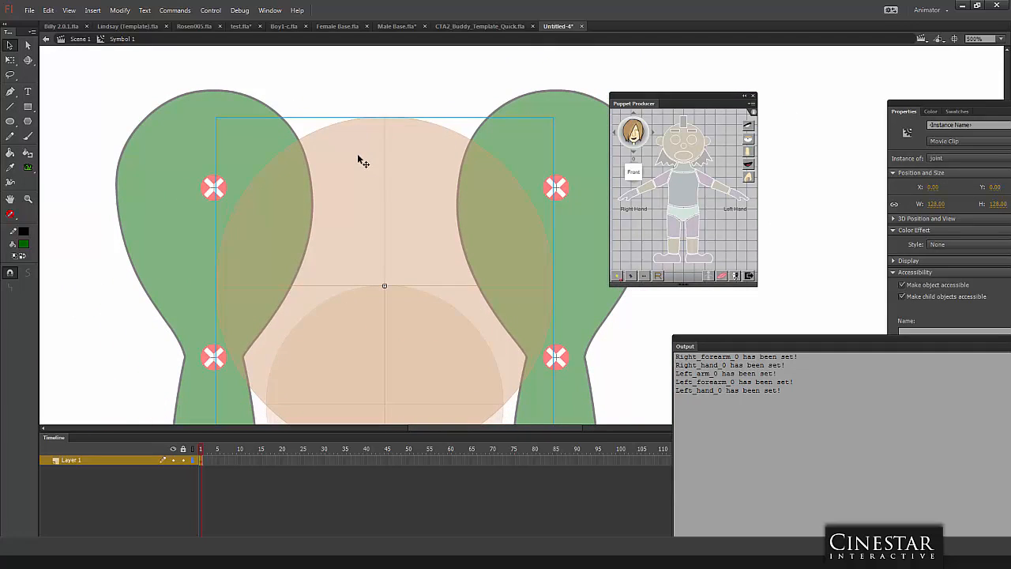
pyautogui.hotkey('ctrl', 'b')
pyautogui.click(366, 107)
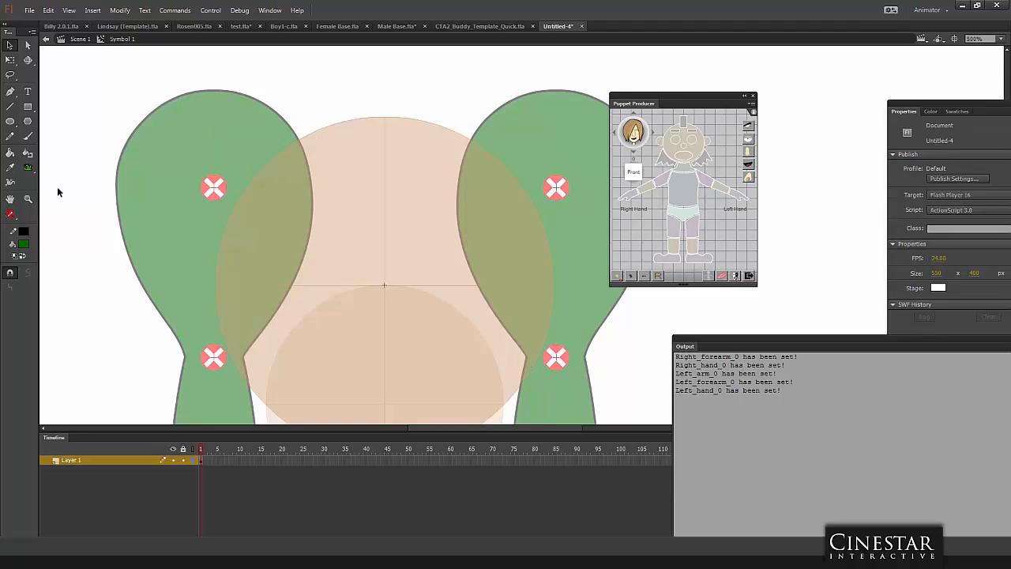
# Add a solid black outline around the entire large circle with the Ink Bottle tool.
pyautogui.click(28, 152)
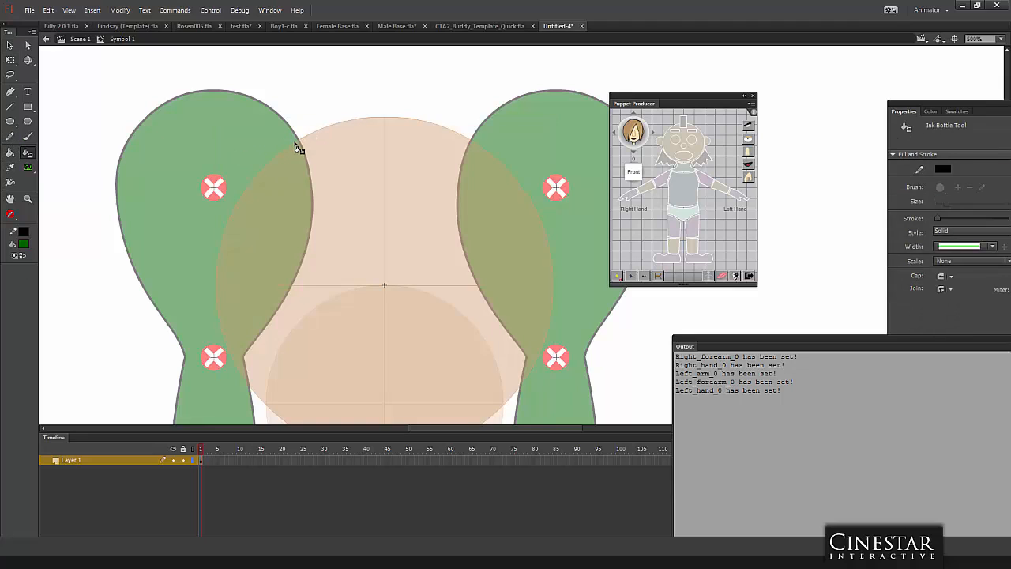
pyautogui.click(297, 148)
pyautogui.click(411, 120)
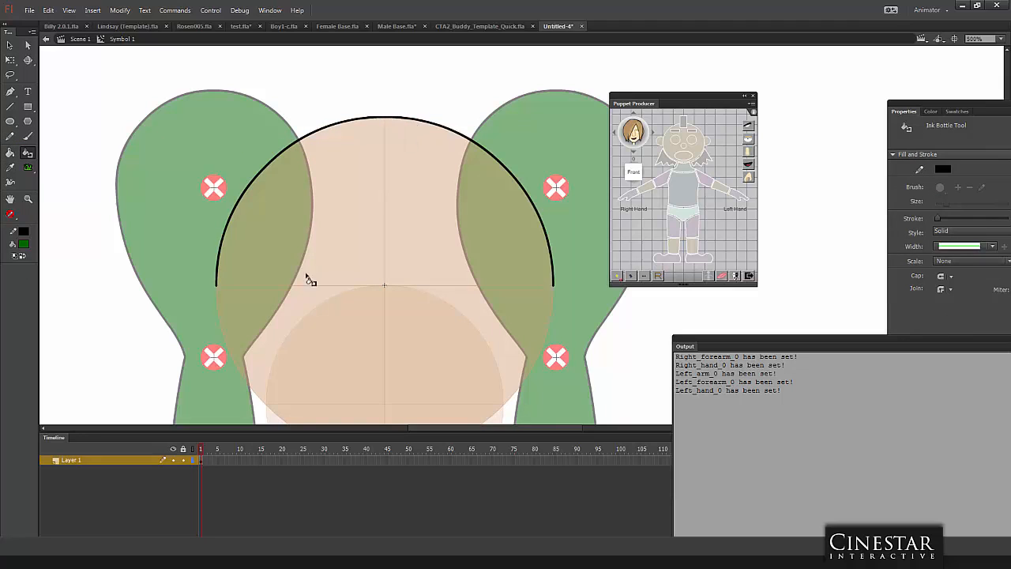
pyautogui.click(234, 356)
pyautogui.click(541, 370)
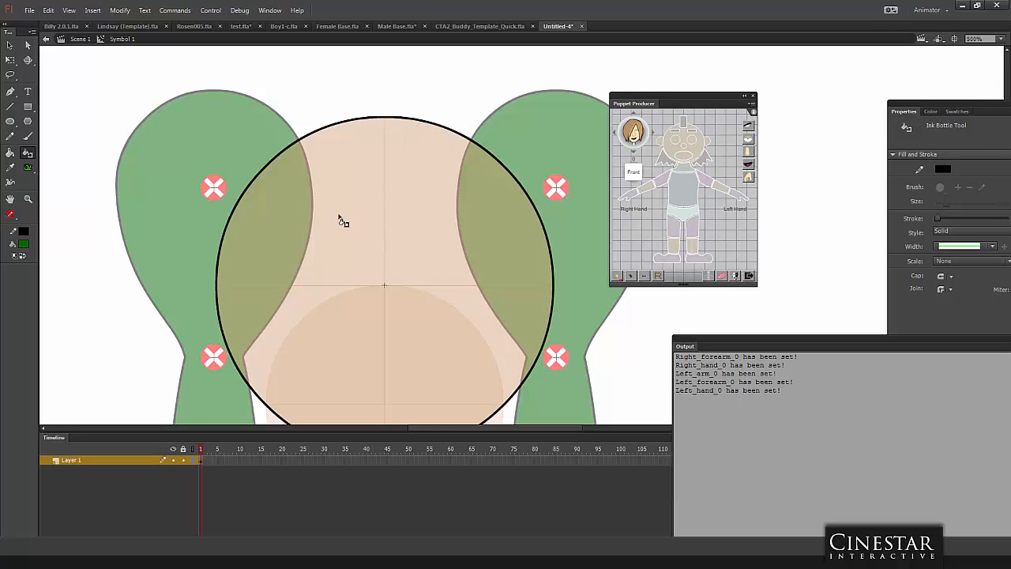
# Reshape the circle's upper half into broad shoulders by bending both sides outward over the upper arms and raising the top centre point.
pyautogui.click(10, 44)
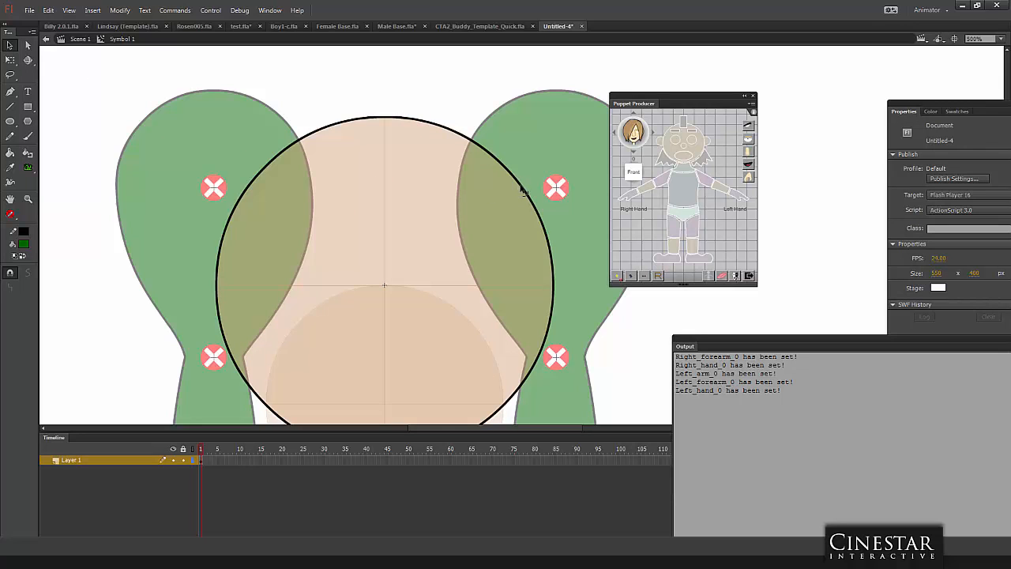
pyautogui.moveTo(523, 191); pyautogui.dragTo(607, 115)
pyautogui.moveTo(257, 171); pyautogui.dragTo(161, 110)
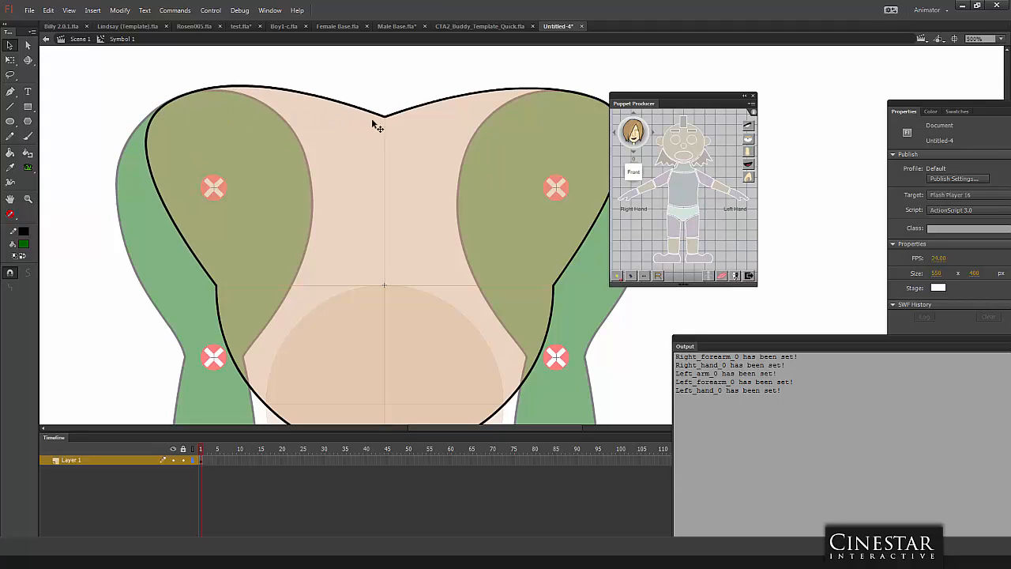
pyautogui.moveTo(385, 118); pyautogui.dragTo(387, 70)
# Delete the bottom section of the torso shape to leave a flat, open waist edge.
pyautogui.moveTo(451, 308); pyautogui.dragTo(430, 172)
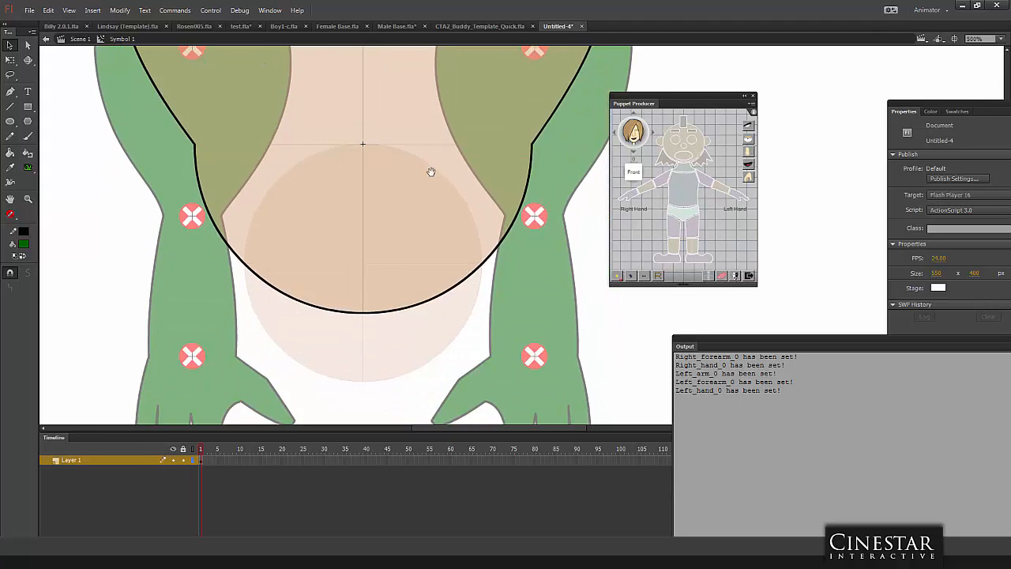
pyautogui.moveTo(176, 325)
pyautogui.mouseDown()
pyautogui.moveTo(388, 309)
pyautogui.moveTo(603, 265)
pyautogui.mouseUp()
pyautogui.press('Delete')
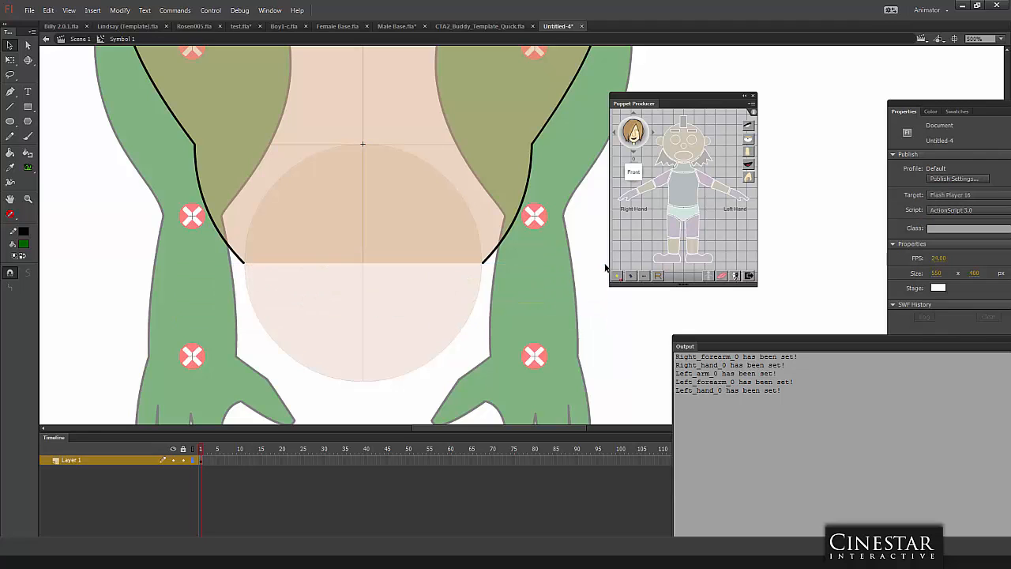
# Return to the main scene, assign the torso symbol to the puppet's upper torso, and check the torso and its pivot.
pyautogui.doubleClick(82, 249)
pyautogui.hotkey('ctrl', '-')
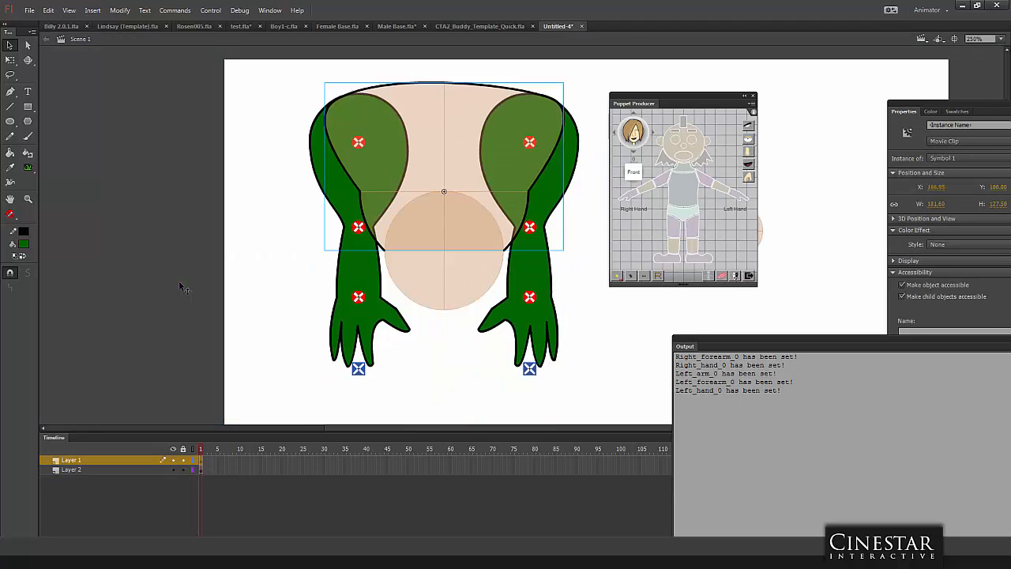
pyautogui.click(685, 193)
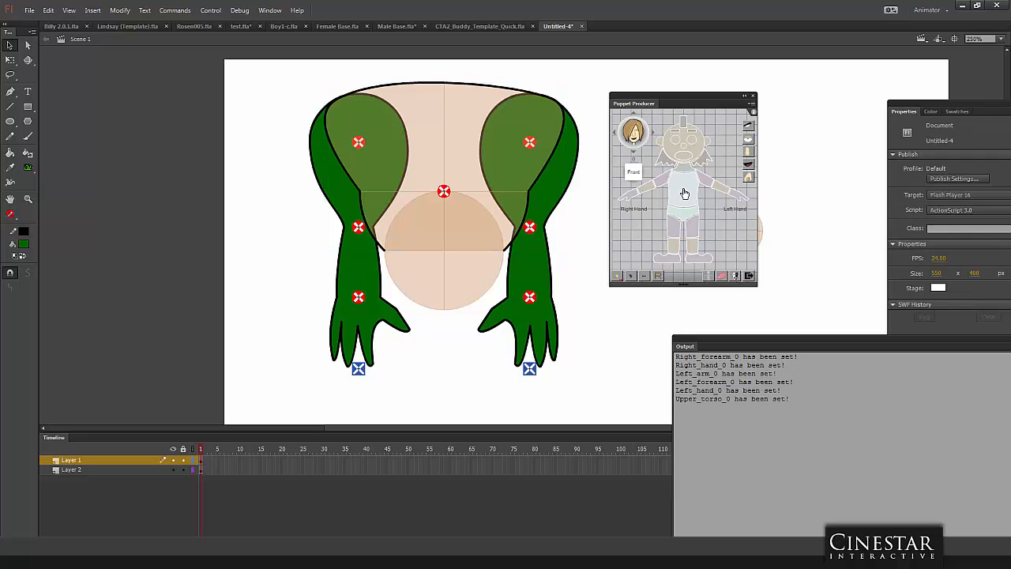
pyautogui.click(445, 193)
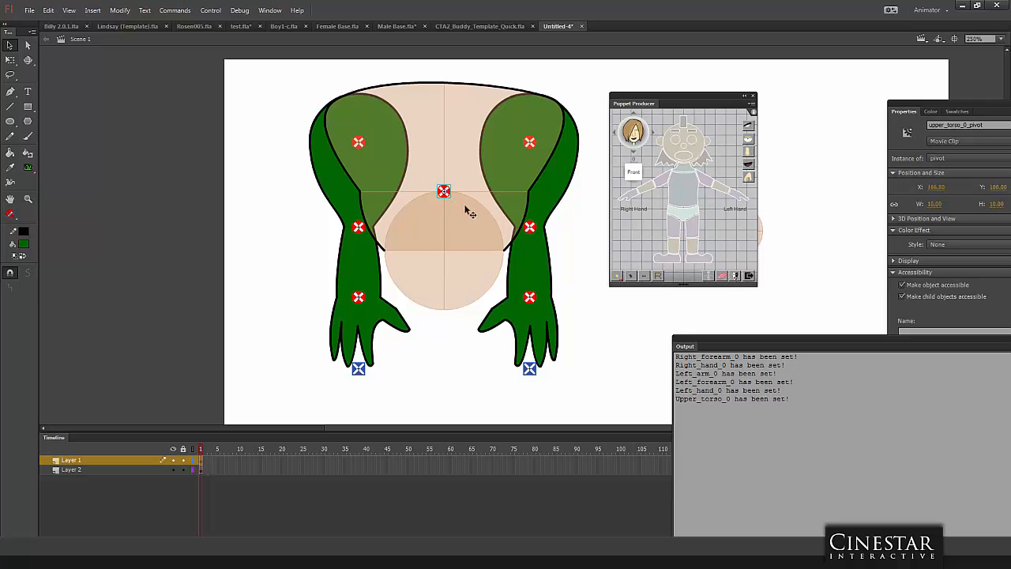
pyautogui.click(474, 227)
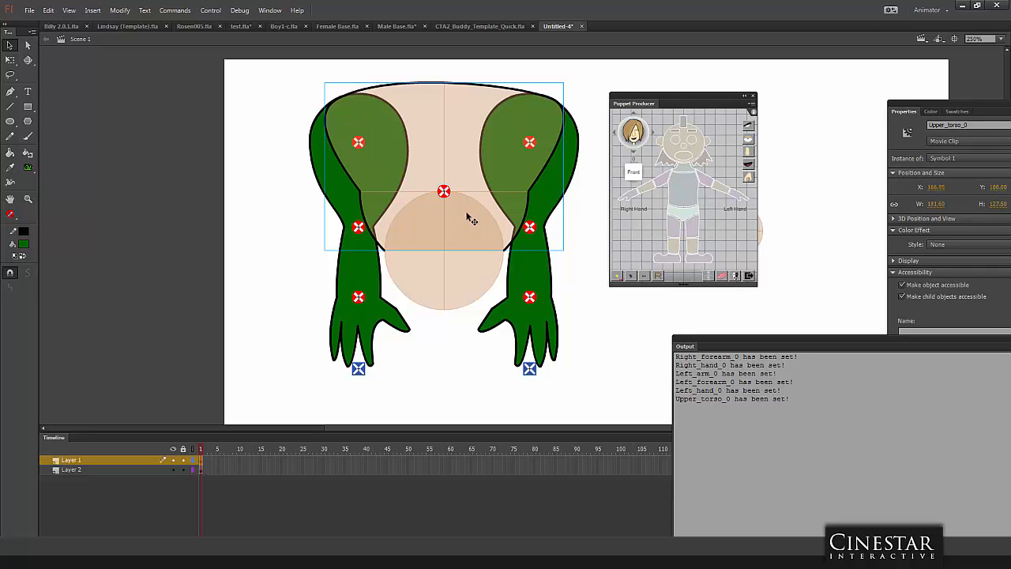
# Move the upper torso's pivot straight down to the middle of the waist edge, over the centre of the smaller circle.
pyautogui.doubleClick(472, 222)
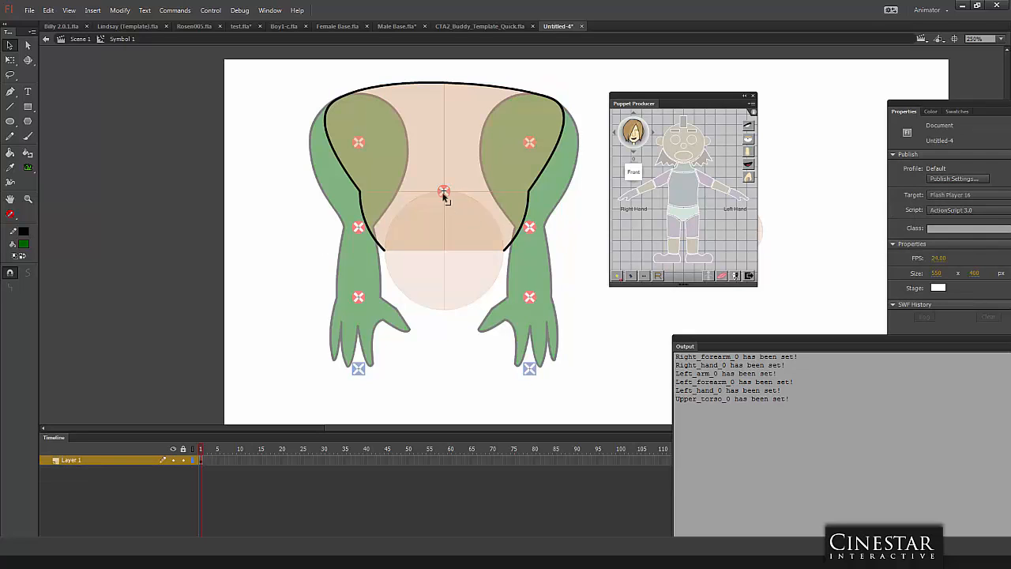
pyautogui.doubleClick(310, 249)
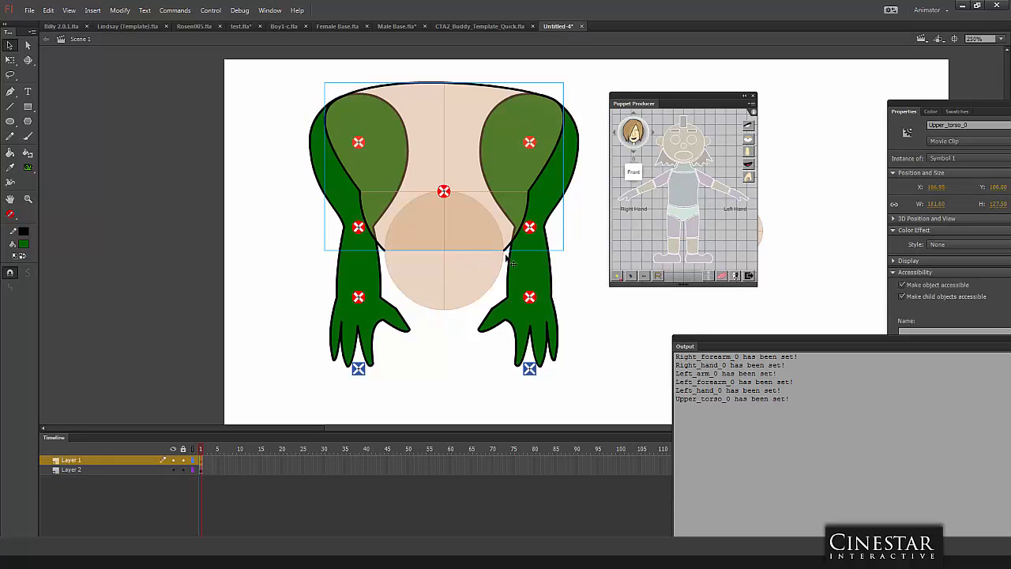
pyautogui.click(444, 192)
pyautogui.press('Down')
pyautogui.press('Down')
pyautogui.press('Down')
pyautogui.press('Down')
pyautogui.press('Down')
pyautogui.press('Down')
pyautogui.press('Down')
pyautogui.press('Down')
pyautogui.press('Down')
pyautogui.press('Down')
pyautogui.press('Down')
pyautogui.press('Down')
pyautogui.press('Down')
pyautogui.press('Down')
pyautogui.press('Down')
pyautogui.press('Down')
pyautogui.press('Down')
pyautogui.press('Down')
pyautogui.press('Down')
pyautogui.press('Down')
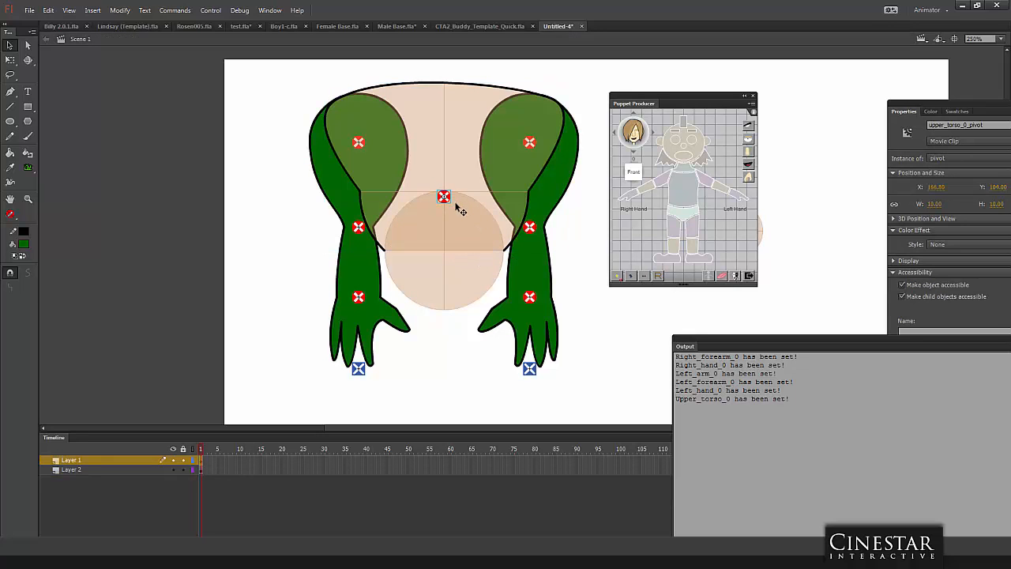
pyautogui.press('Down')
pyautogui.press('Down')
pyautogui.press('Down')
pyautogui.press('Down')
pyautogui.press('Down')
pyautogui.press('Down')
pyautogui.press('Down')
pyautogui.hotkey('ctrl', '=')
pyautogui.hotkey('ctrl', '=')
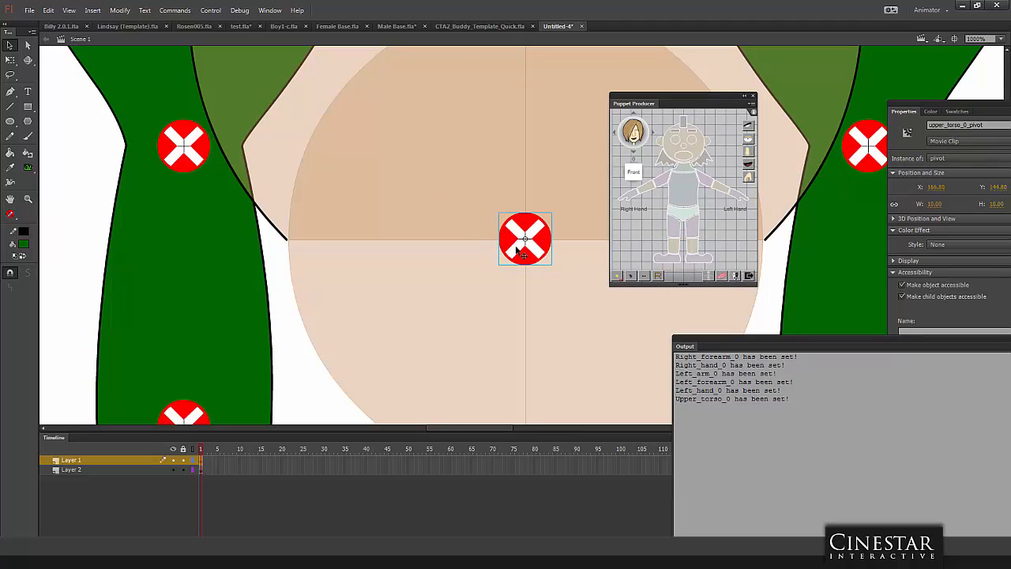
pyautogui.moveTo(556, 273)
pyautogui.mouseDown()
pyautogui.moveTo(346, 261)
pyautogui.moveTo(335, 250)
pyautogui.mouseUp()
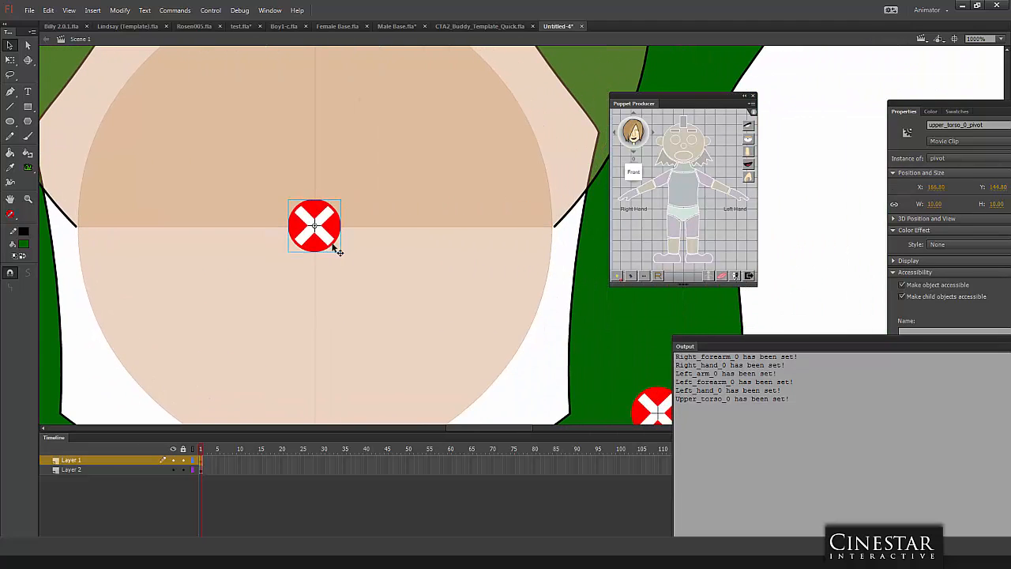
pyautogui.press('Down')
pyautogui.press('Down')
# Display the layer artwork as outlines to examine how the torso pivot lines up with the smaller circle's centre.
pyautogui.click(194, 472)
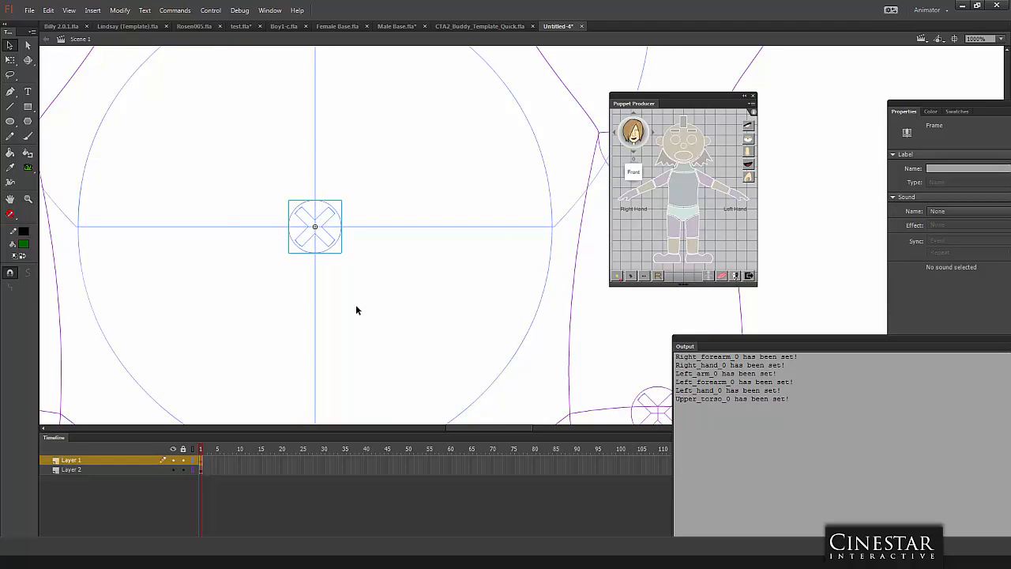
pyautogui.hotkey('ctrl', '-')
pyautogui.hotkey('ctrl', '-')
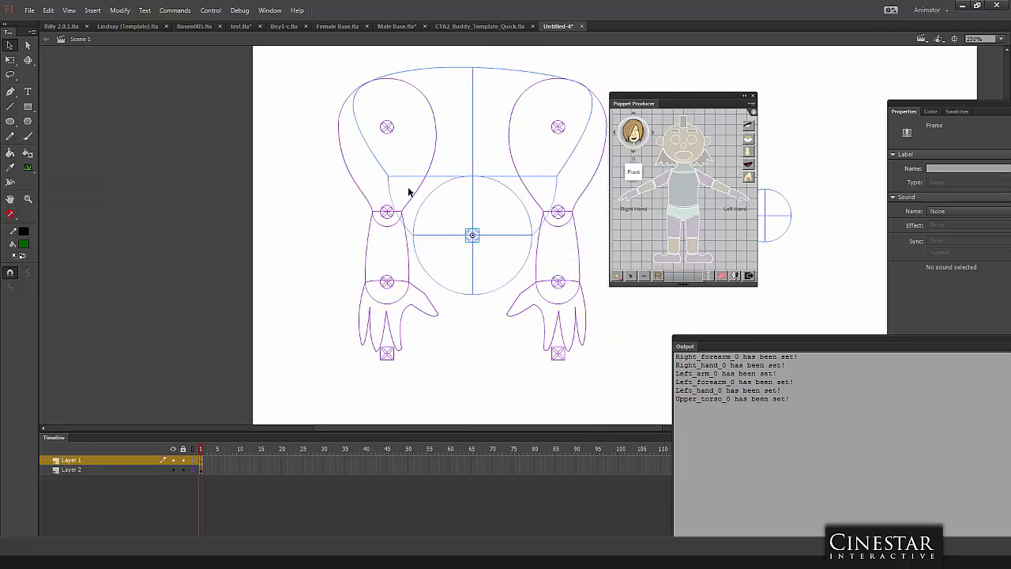
# Restore the full-colour display and move the upper torso's transformation point down onto its waist pivot with Free Transform.
pyautogui.click(477, 150)
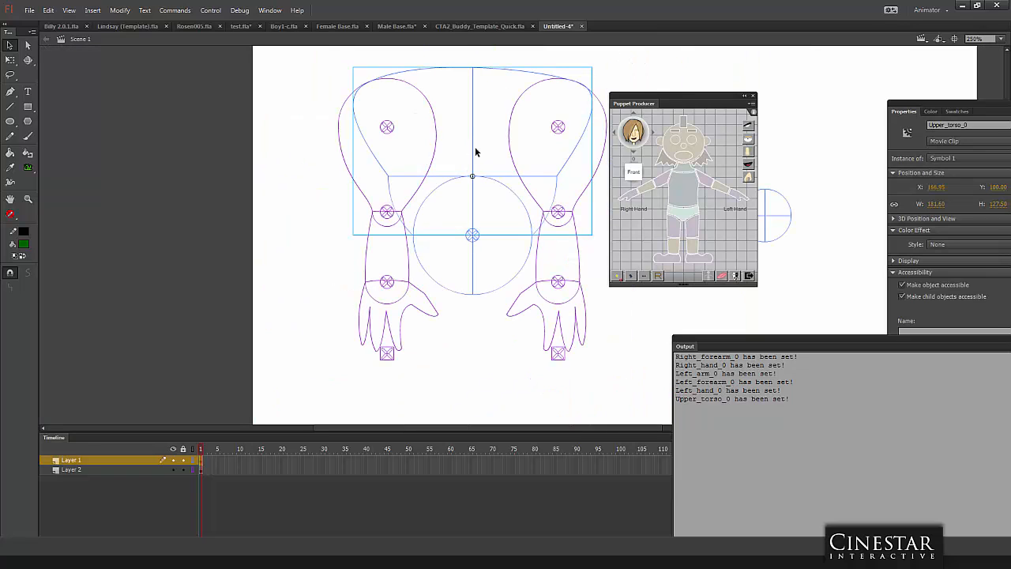
pyautogui.click(194, 468)
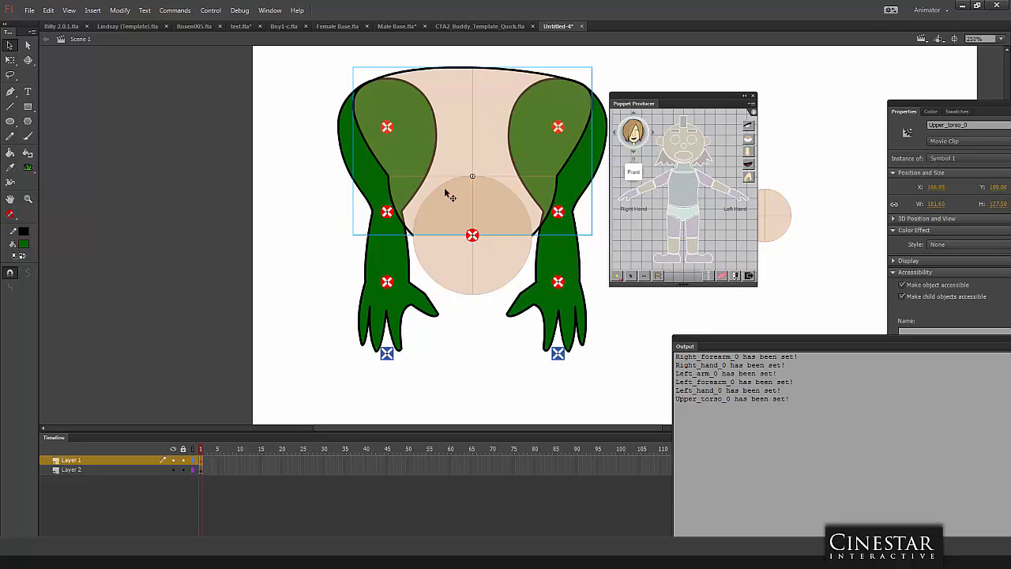
pyautogui.click(9, 61)
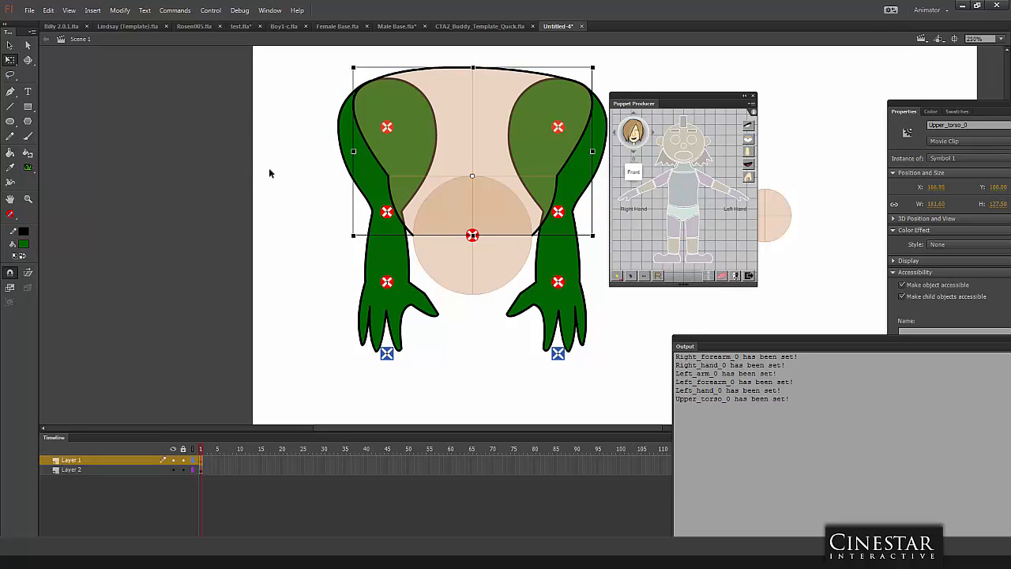
pyautogui.moveTo(473, 176); pyautogui.dragTo(473, 236)
# Try rotating the upper torso about its waist pivot, and undo the rotations.
pyautogui.moveTo(603, 72); pyautogui.dragTo(646, 191)
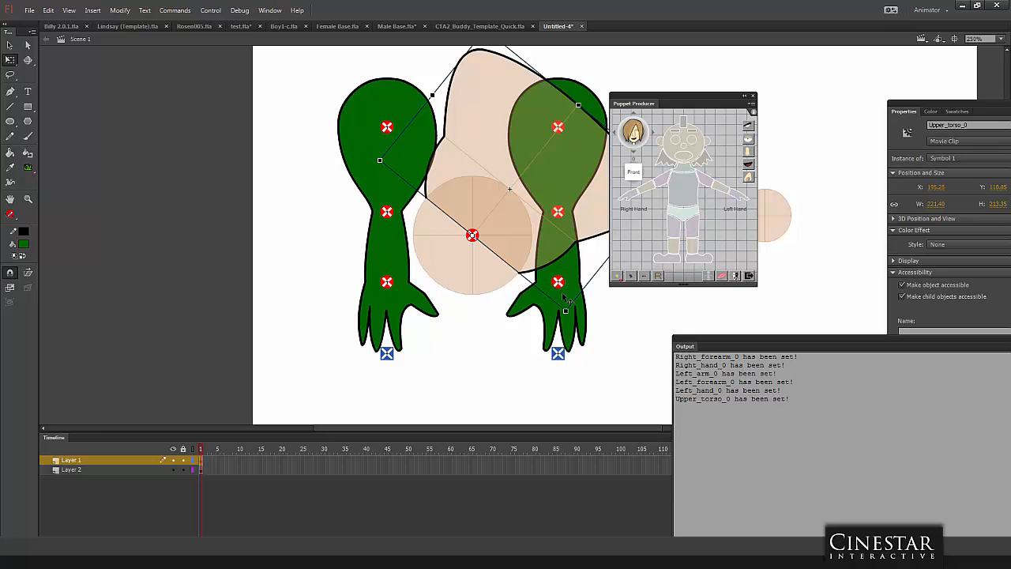
pyautogui.moveTo(575, 320); pyautogui.dragTo(532, 259)
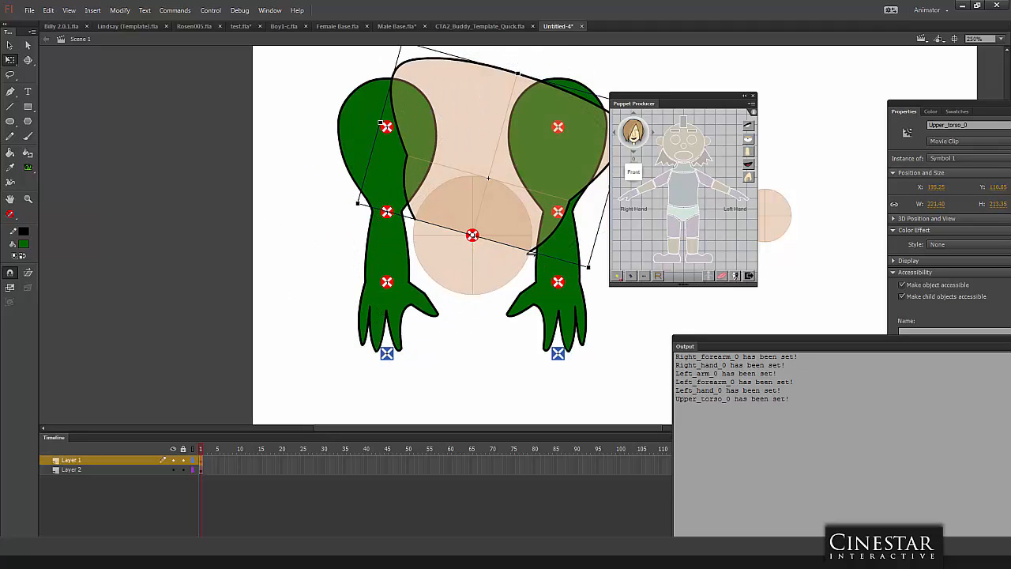
pyautogui.hotkey('ctrl', 'z')
pyautogui.hotkey('ctrl', 'z')
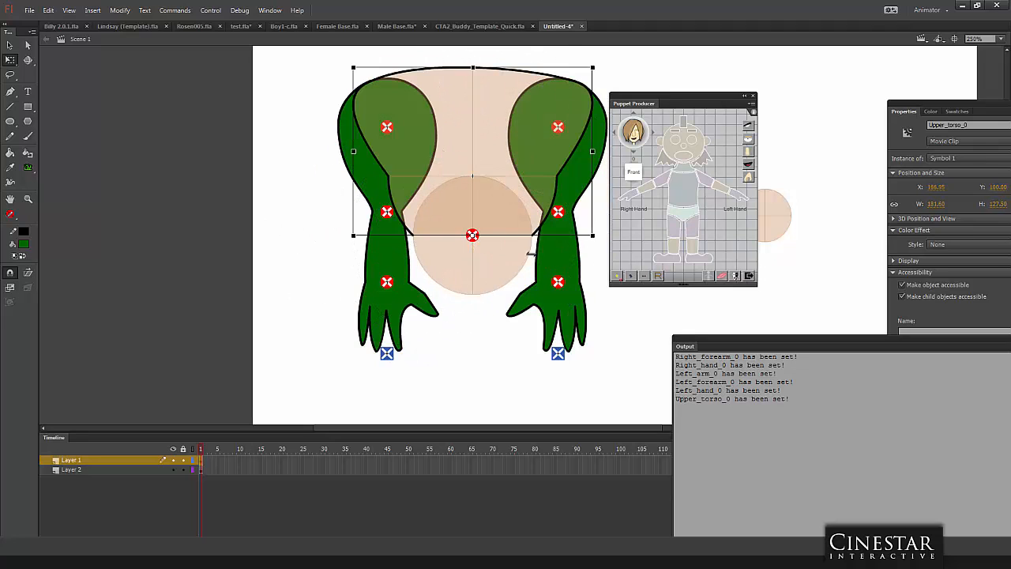
# Fill the torso shape inside its symbol with the solid dark green and return to the main scene.
pyautogui.doubleClick(461, 200)
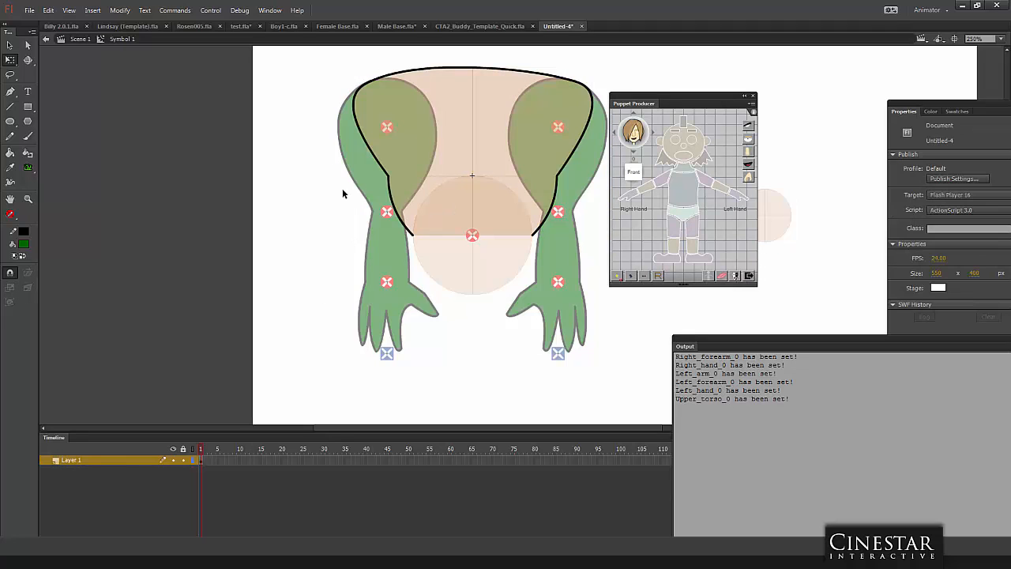
pyautogui.click(471, 177)
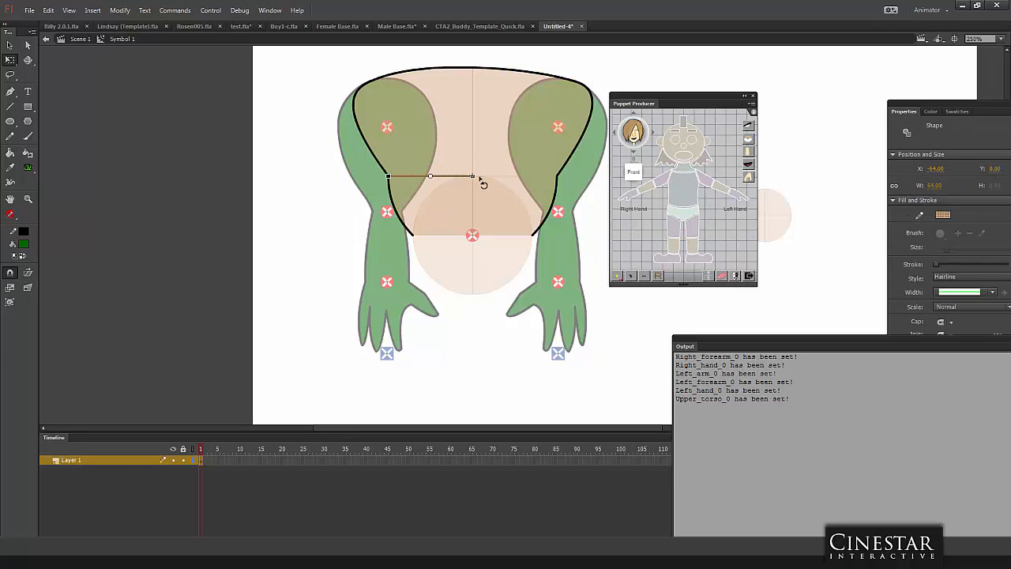
pyautogui.hotkey('ctrl', 'a')
pyautogui.click(358, 156)
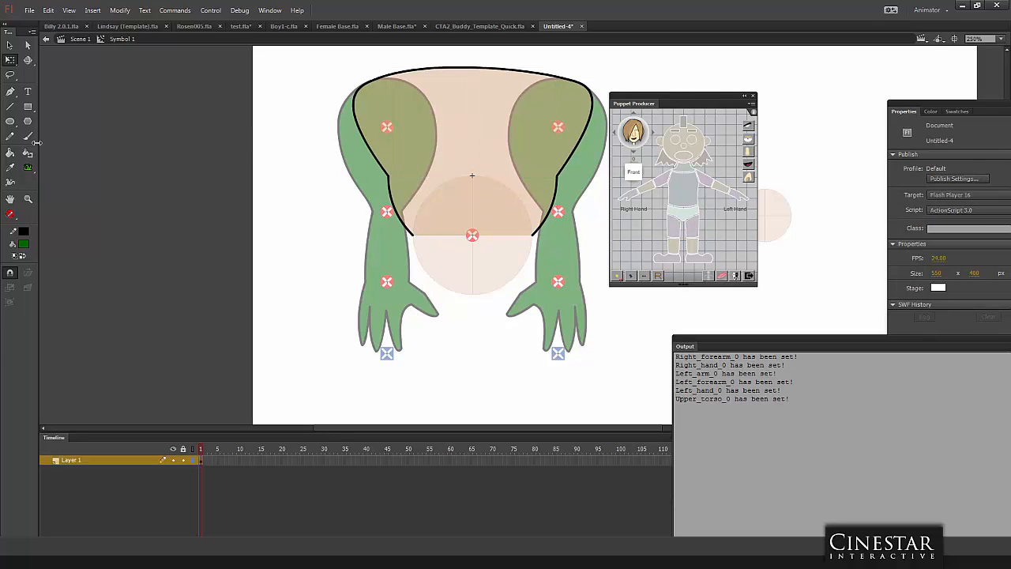
pyautogui.click(10, 152)
pyautogui.click(461, 195)
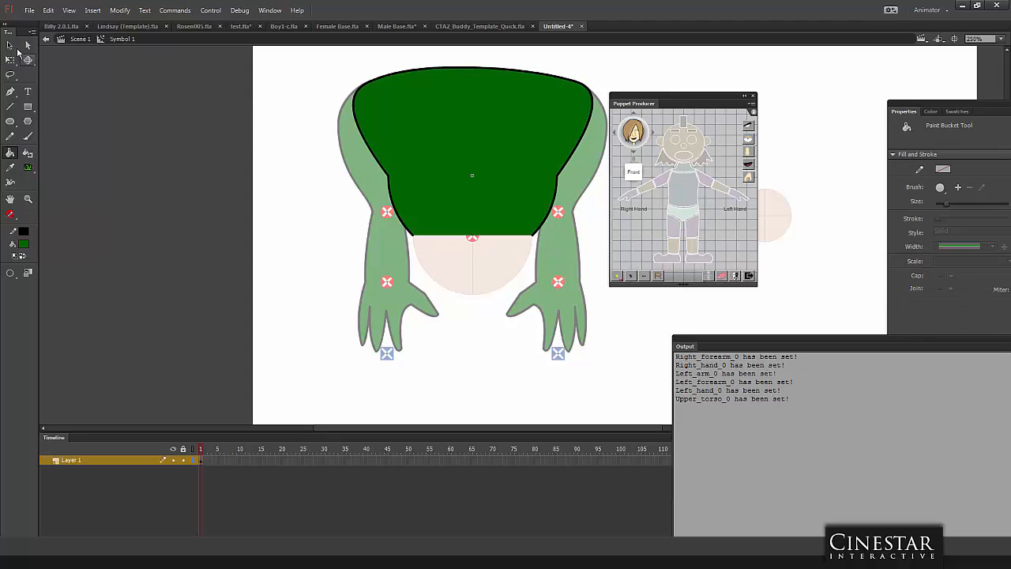
pyautogui.click(10, 45)
pyautogui.doubleClick(282, 168)
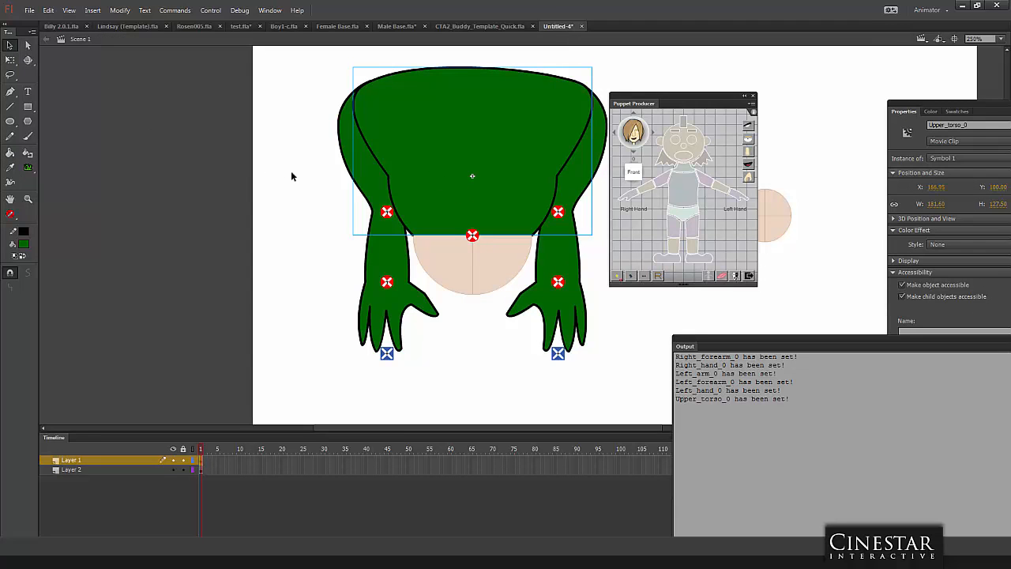
# Open the joint circle's symbol below the torso to examine its full shape, and return to the main scene.
pyautogui.click(313, 248)
pyautogui.click(458, 286)
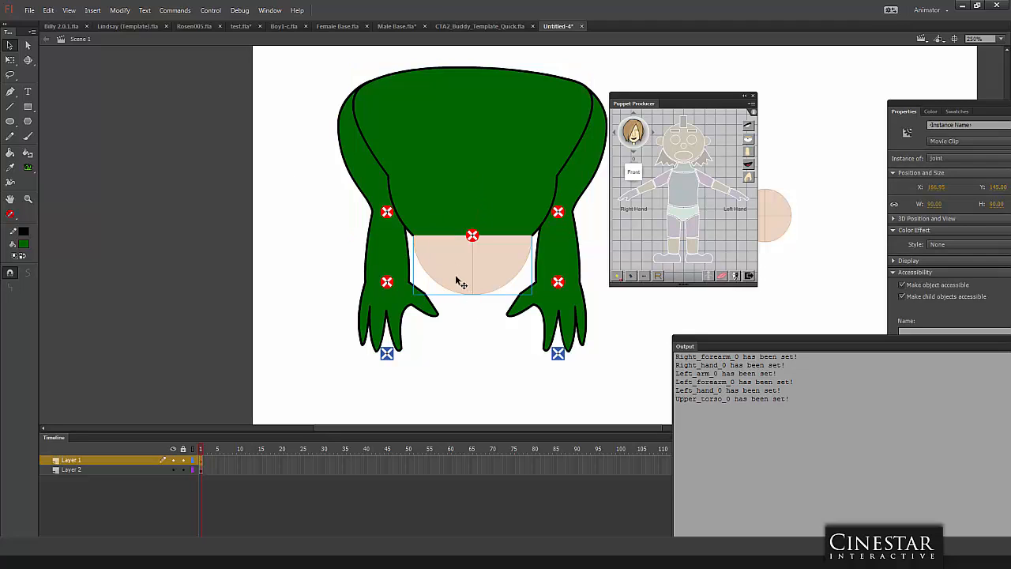
pyautogui.doubleClick(461, 282)
pyautogui.click(268, 273)
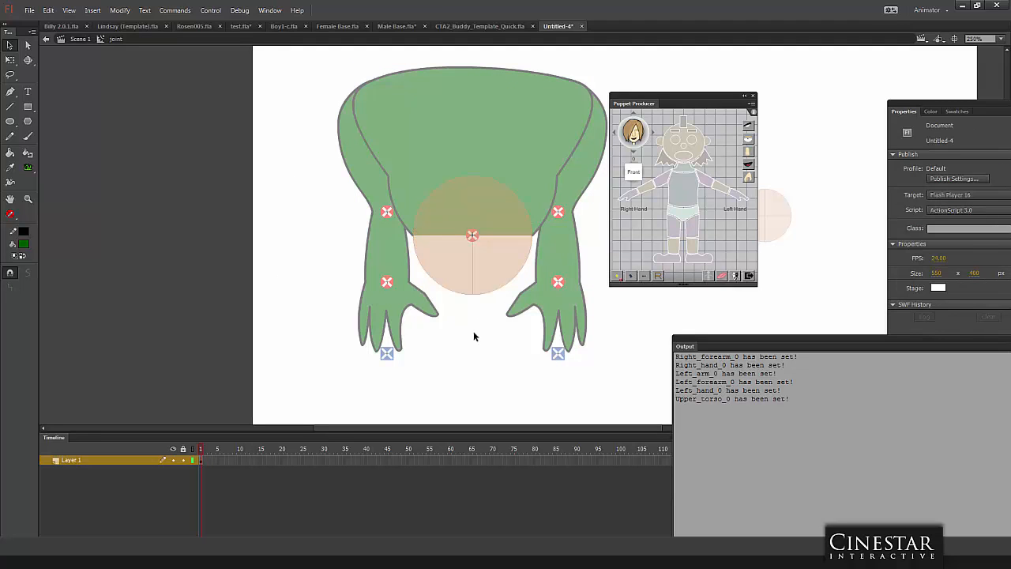
pyautogui.doubleClick(279, 273)
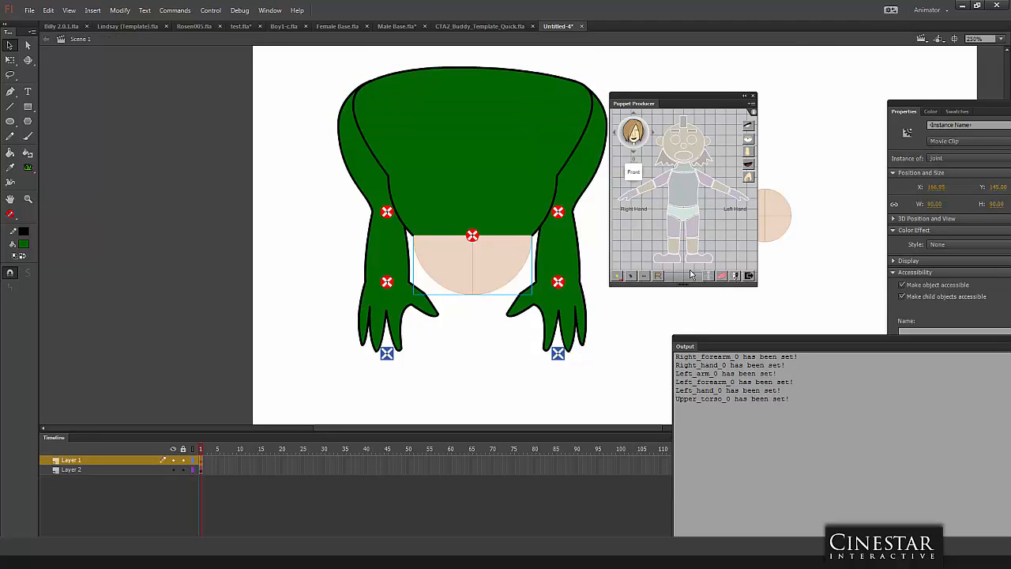
# Move the Puppet Producer panel away from the artwork and outline the whole joint circle in black inside its symbol with the Ink Bottle.
pyautogui.moveTo(671, 104); pyautogui.dragTo(846, 133)
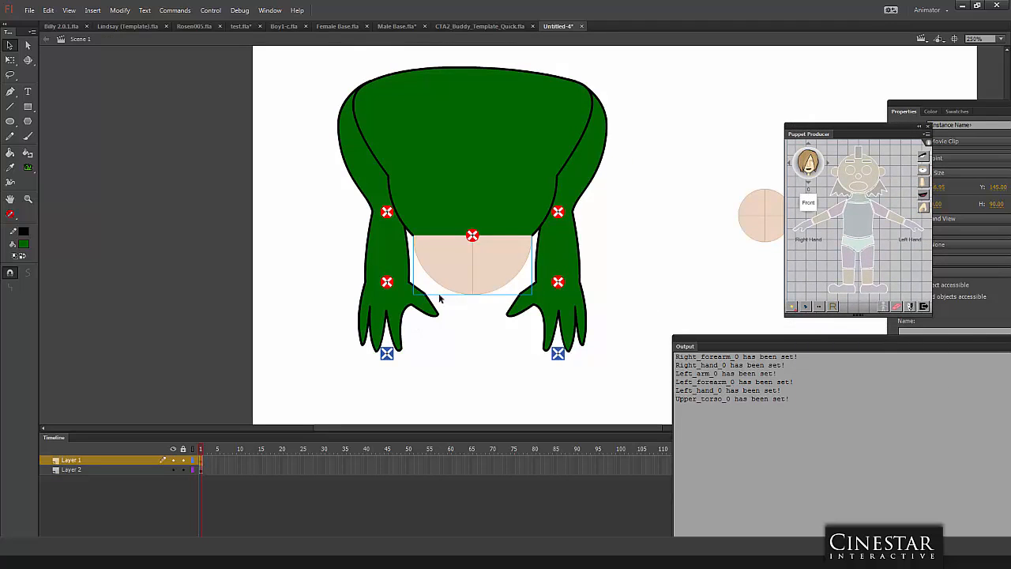
pyautogui.moveTo(482, 358); pyautogui.dragTo(341, 300)
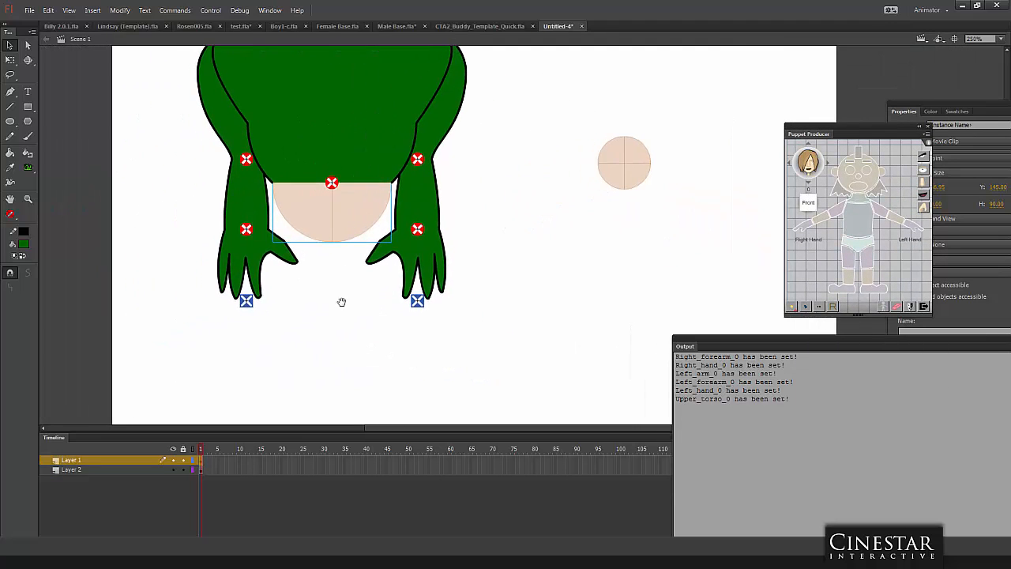
pyautogui.doubleClick(316, 235)
pyautogui.click(28, 153)
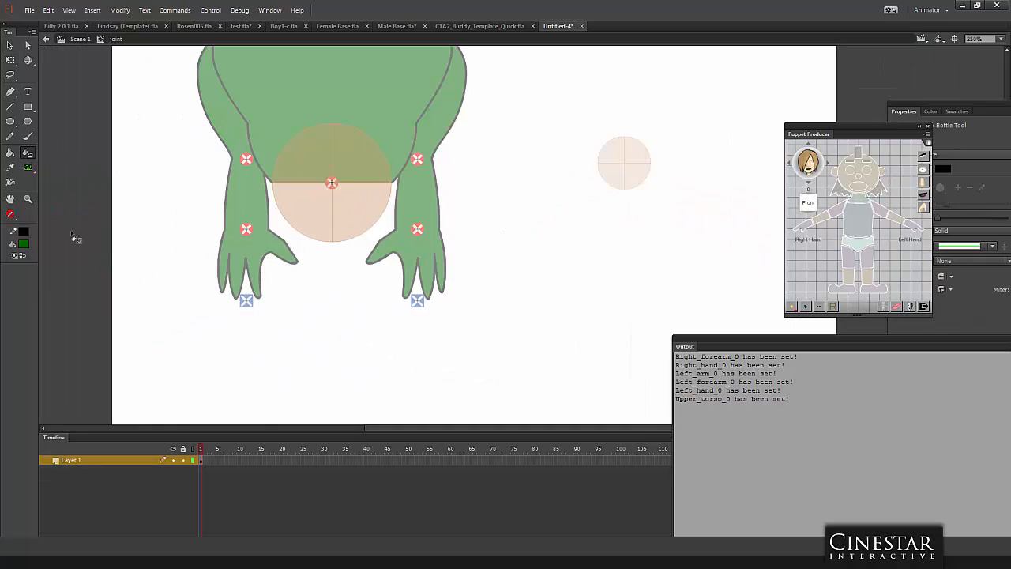
pyautogui.click(292, 233)
pyautogui.click(351, 240)
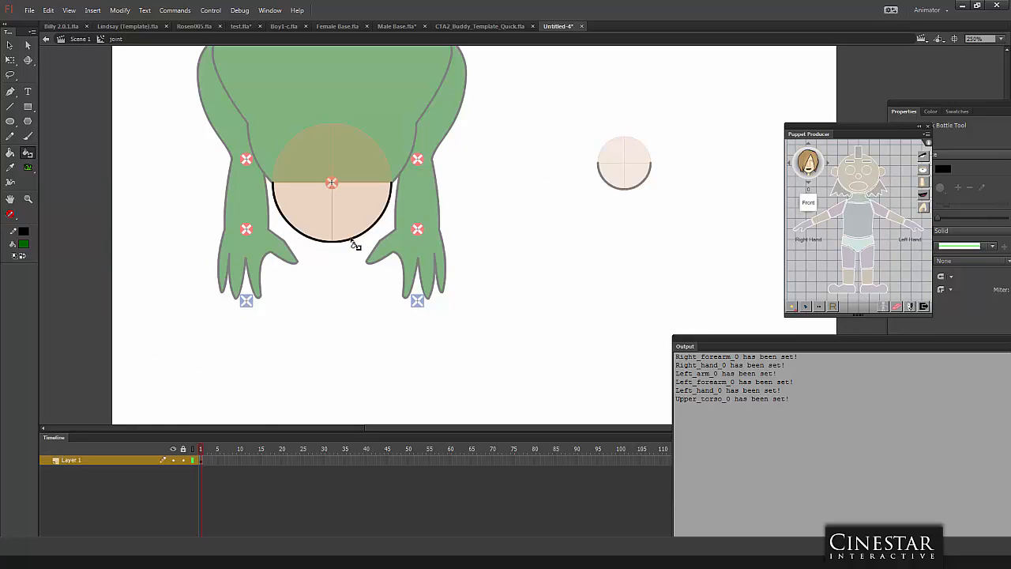
pyautogui.click(389, 163)
pyautogui.click(297, 149)
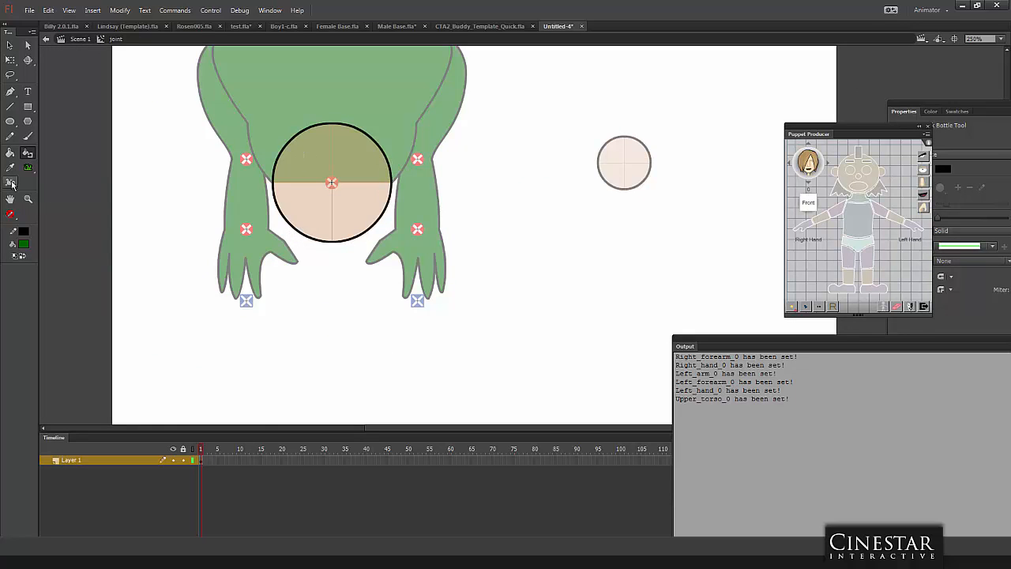
# Fill all four quarters of the joint circle with the solid dark green and return to the main scene.
pyautogui.click(10, 152)
pyautogui.click(325, 205)
pyautogui.click(314, 175)
pyautogui.click(350, 203)
pyautogui.click(348, 179)
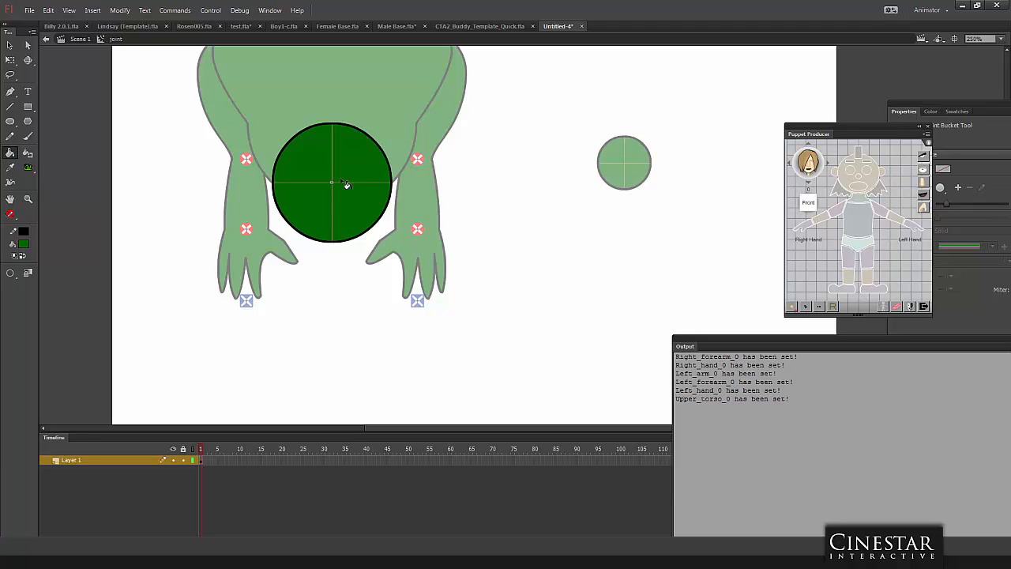
pyautogui.click(9, 45)
pyautogui.doubleClick(185, 211)
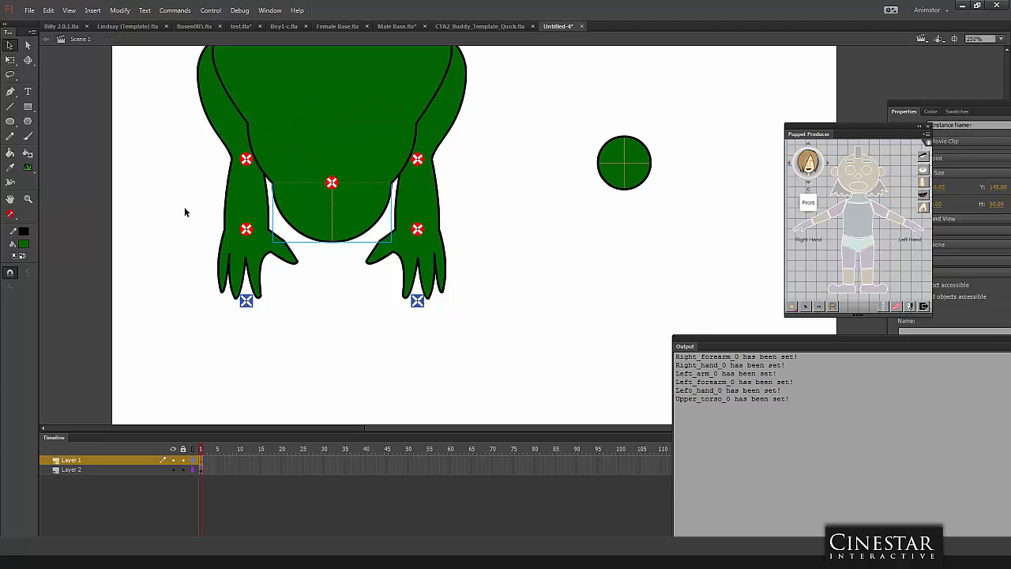
# Rotate the upper torso clockwise and back to a counter-clockwise tilt about its waist pivot, and move the Puppet Producer panel closer to the artwork.
pyautogui.click(376, 131)
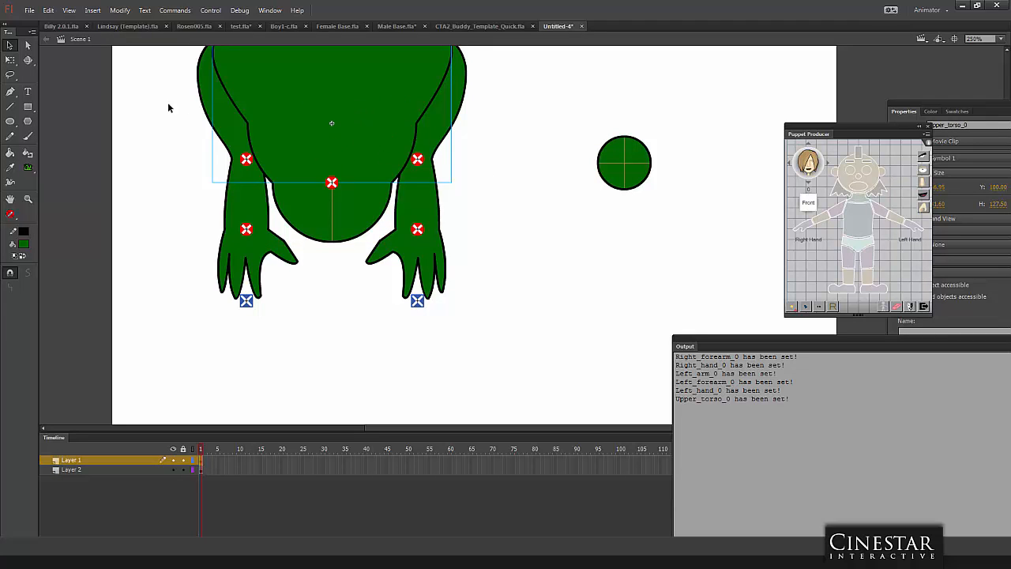
pyautogui.moveTo(498, 112); pyautogui.dragTo(420, 203)
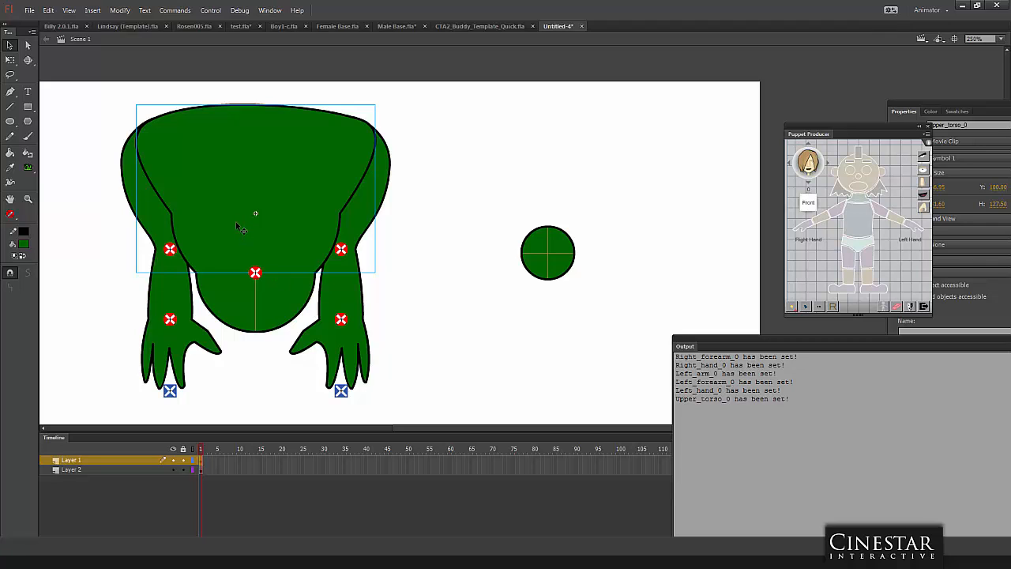
pyautogui.click(11, 60)
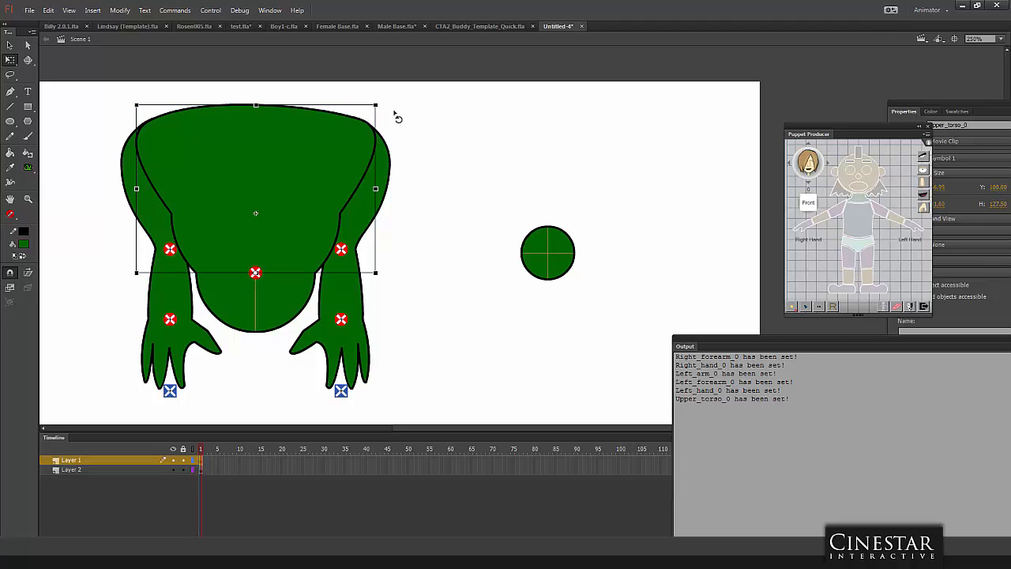
pyautogui.moveTo(396, 113); pyautogui.dragTo(456, 252)
pyautogui.click(495, 190)
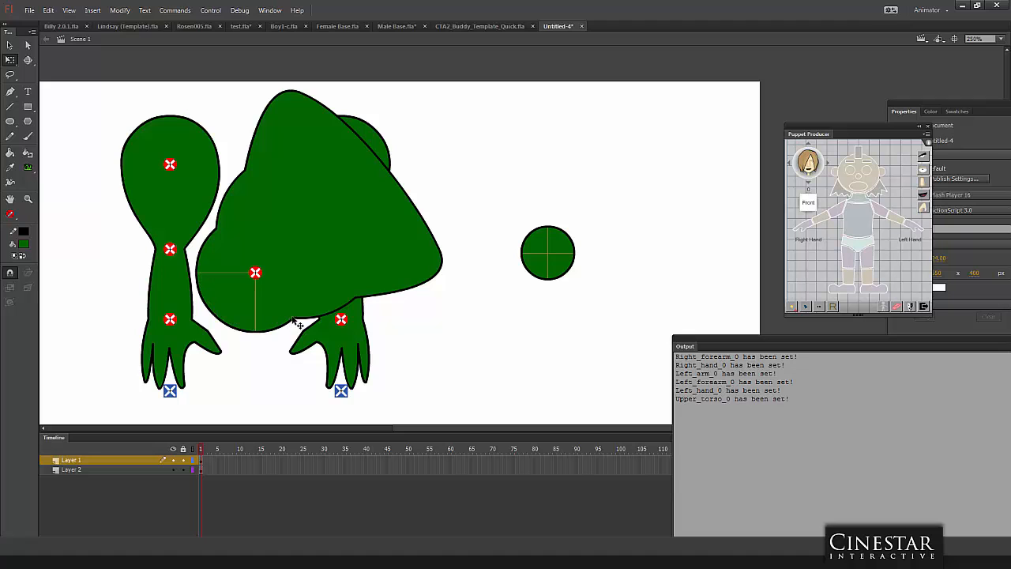
pyautogui.click(345, 240)
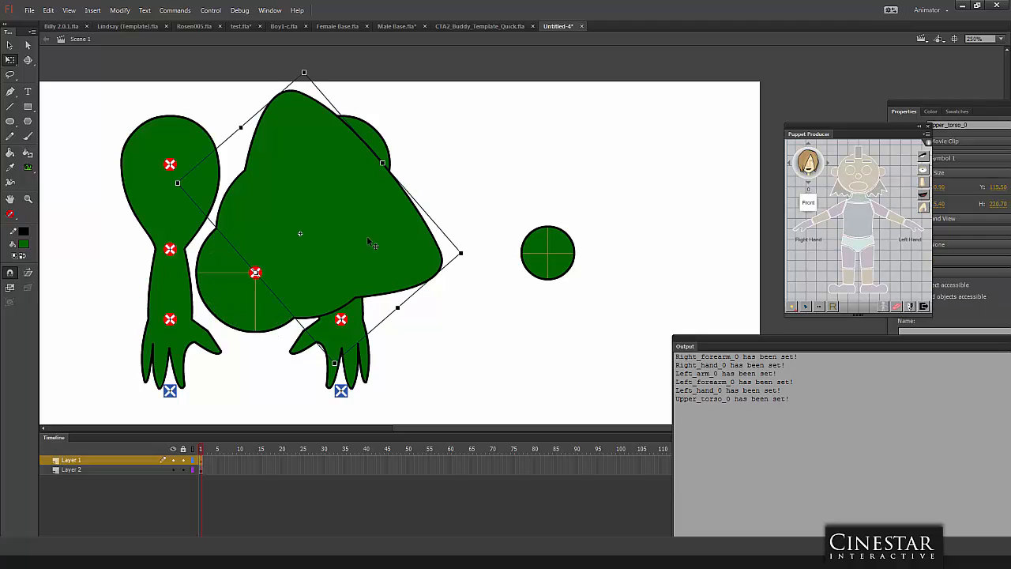
pyautogui.moveTo(470, 243); pyautogui.dragTo(314, 192)
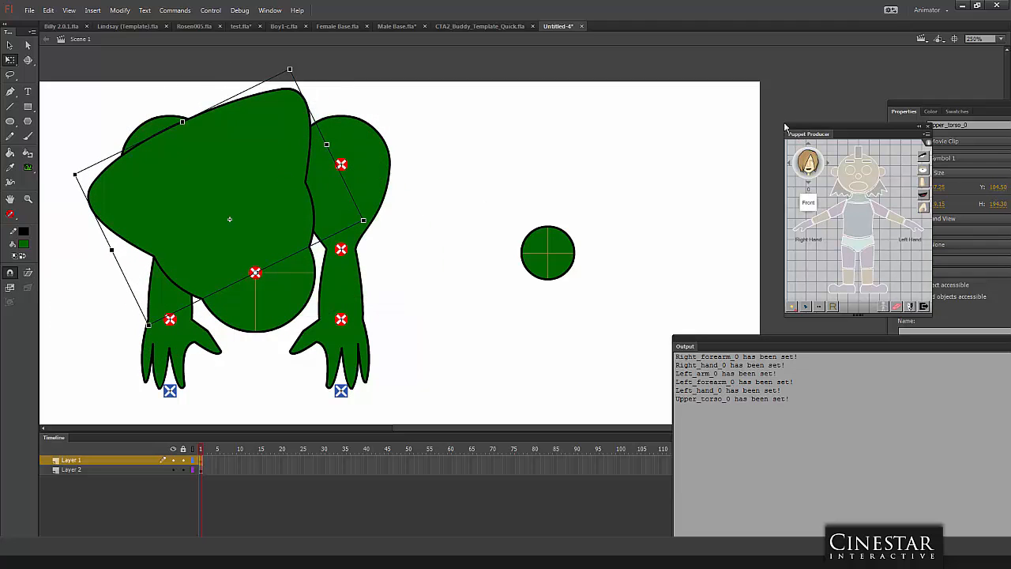
pyautogui.moveTo(808, 135); pyautogui.dragTo(613, 98)
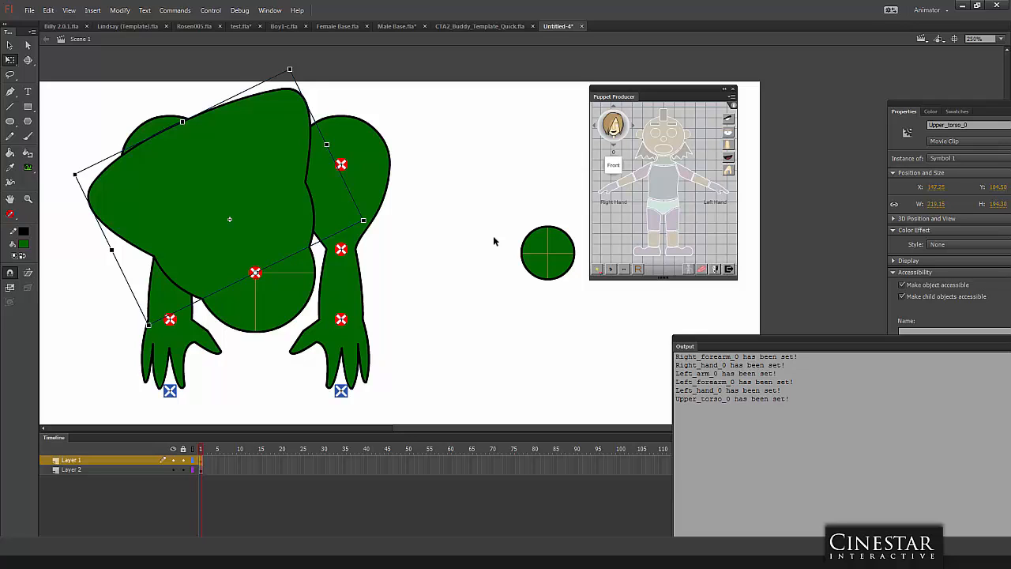
# Undo the upper torso rotations, move the Puppet Producer panel closer to the artwork and select the right upper arm.
pyautogui.hotkey('ctrl', 'z')
pyautogui.hotkey('ctrl', 'z')
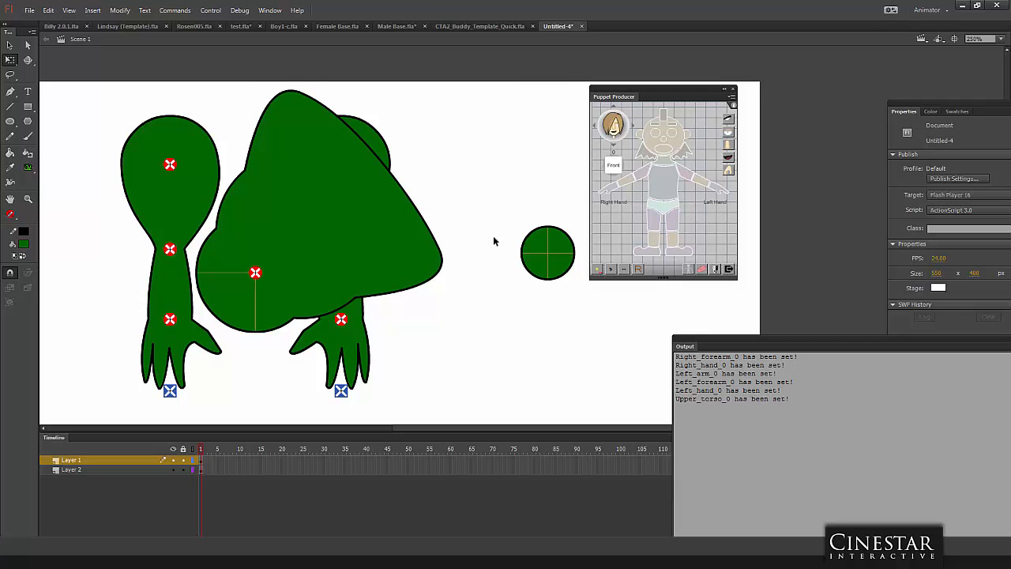
pyautogui.hotkey('ctrl', 'z')
pyautogui.hotkey('ctrl', 'z')
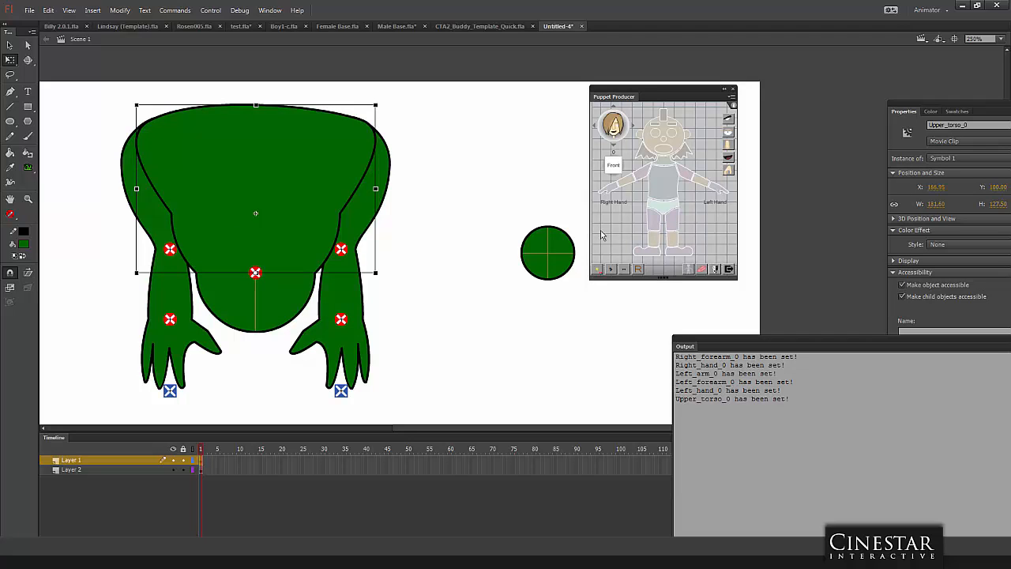
pyautogui.click(498, 200)
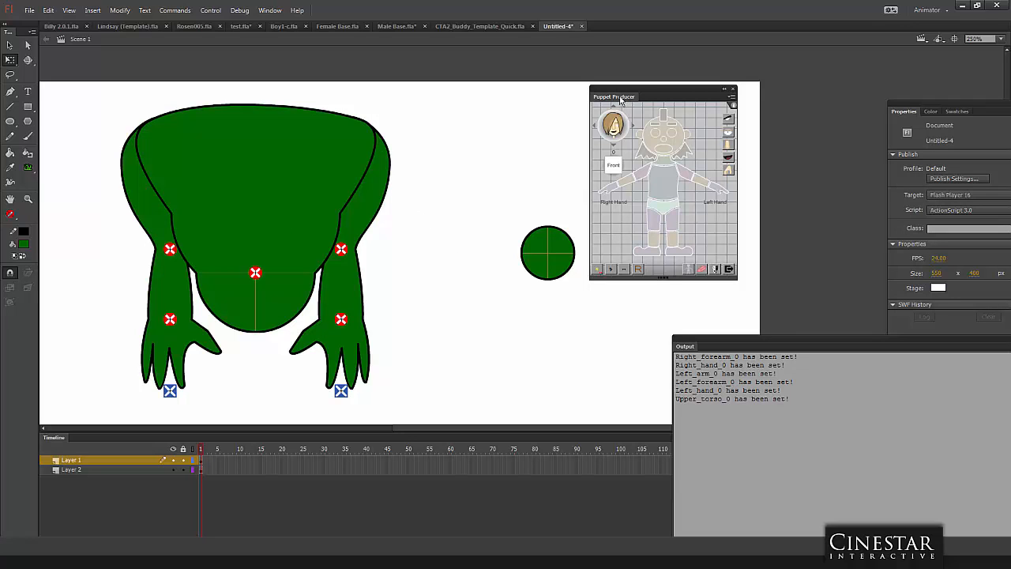
pyautogui.moveTo(617, 97); pyautogui.dragTo(469, 87)
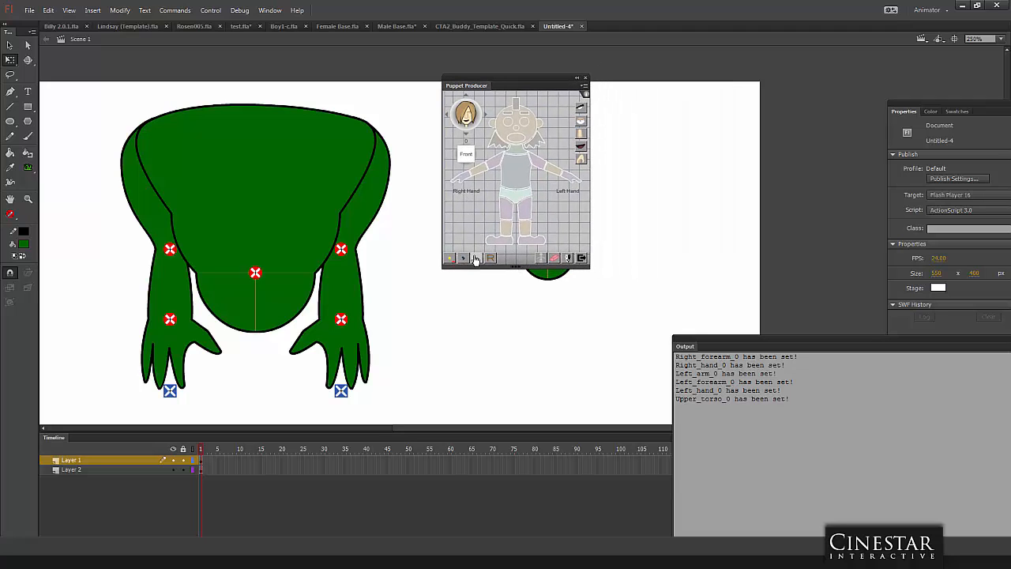
pyautogui.click(171, 210)
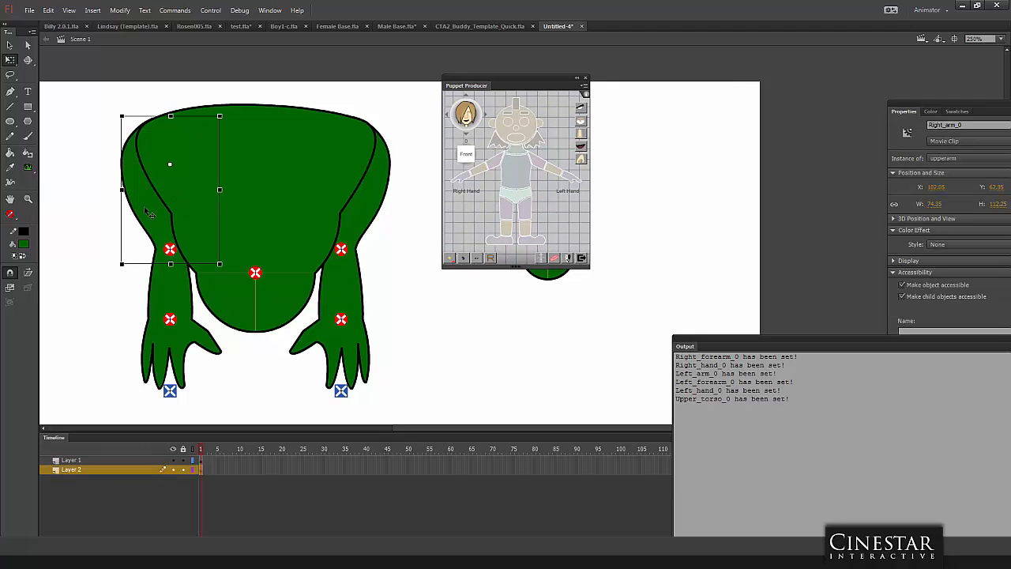
# In CTA2_Buddy_Template_Quick.fla, move the Puppet Producer panel clear of the characters and open the left arm's symbol in the 0 view for editing.
pyautogui.click(504, 26)
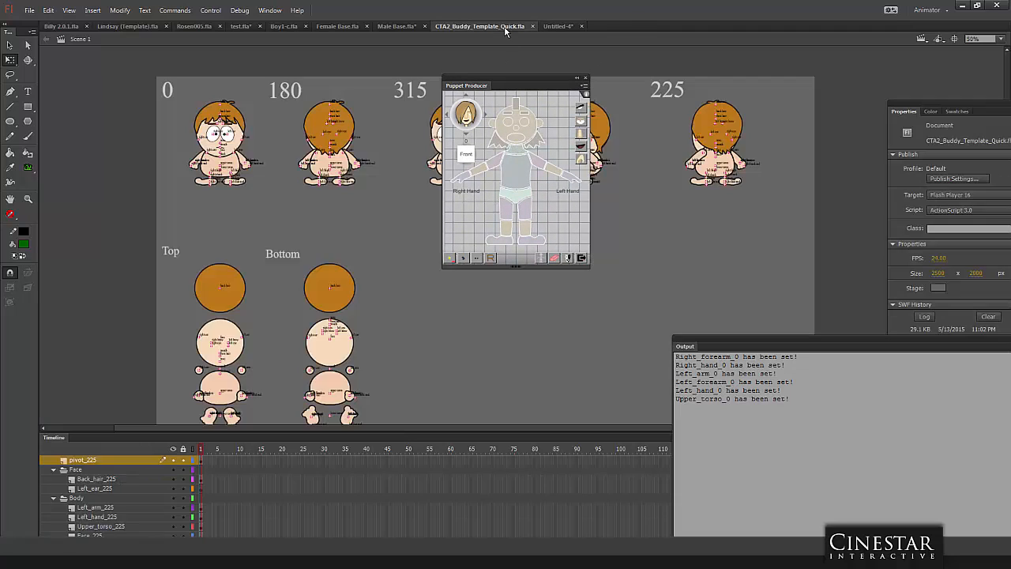
pyautogui.moveTo(466, 85); pyautogui.dragTo(676, 181)
pyautogui.click(353, 162)
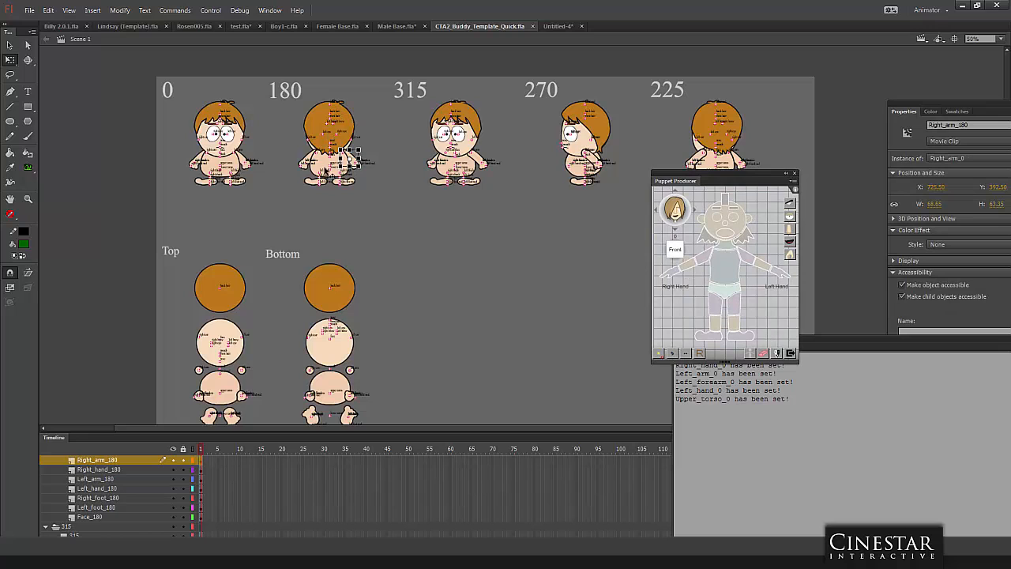
pyautogui.doubleClick(241, 160)
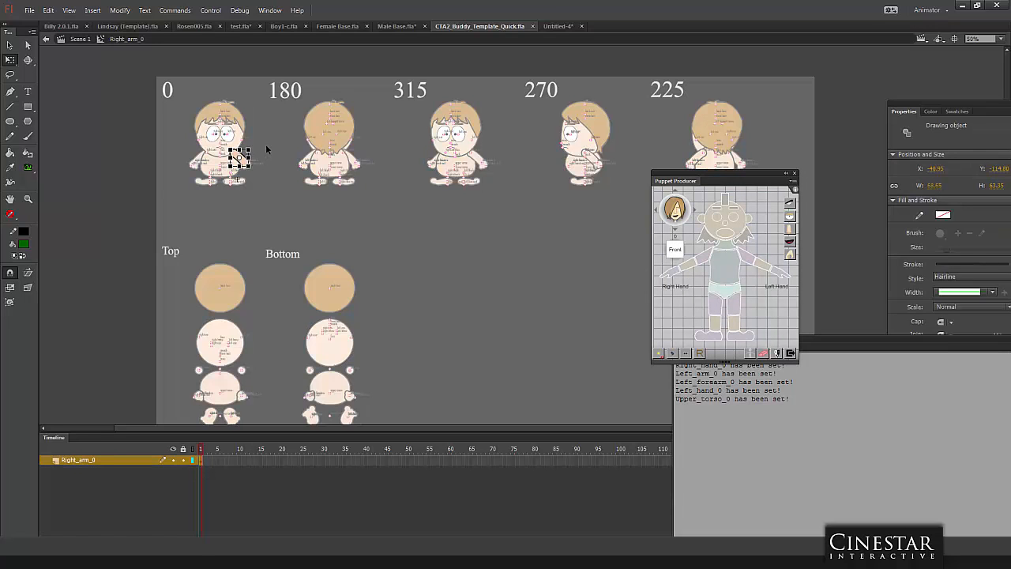
pyautogui.hotkey('ctrl', '=')
pyautogui.hotkey('ctrl', '=')
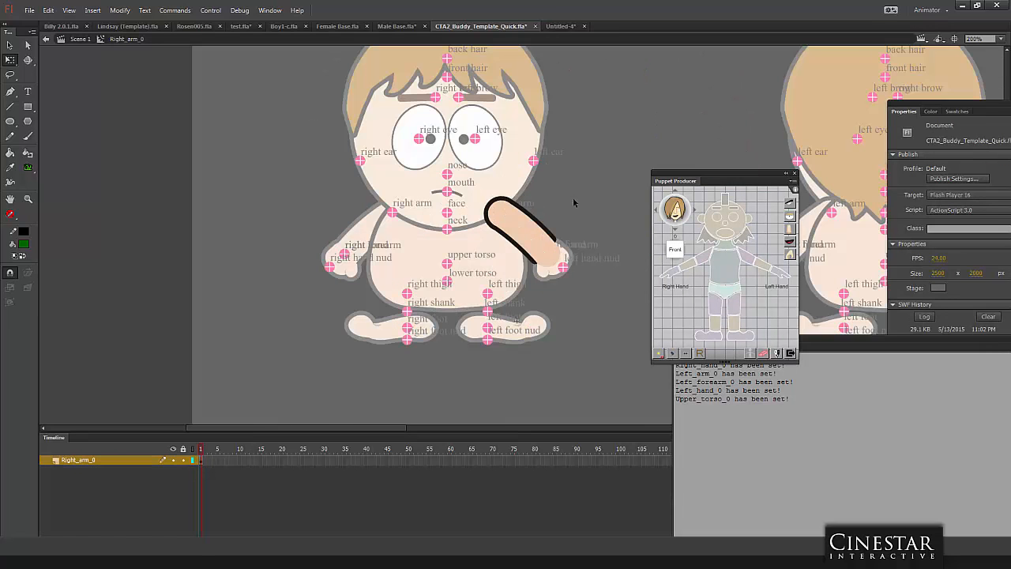
pyautogui.moveTo(609, 161)
pyautogui.mouseDown()
pyautogui.moveTo(253, 177)
pyautogui.moveTo(341, 169)
pyautogui.mouseUp()
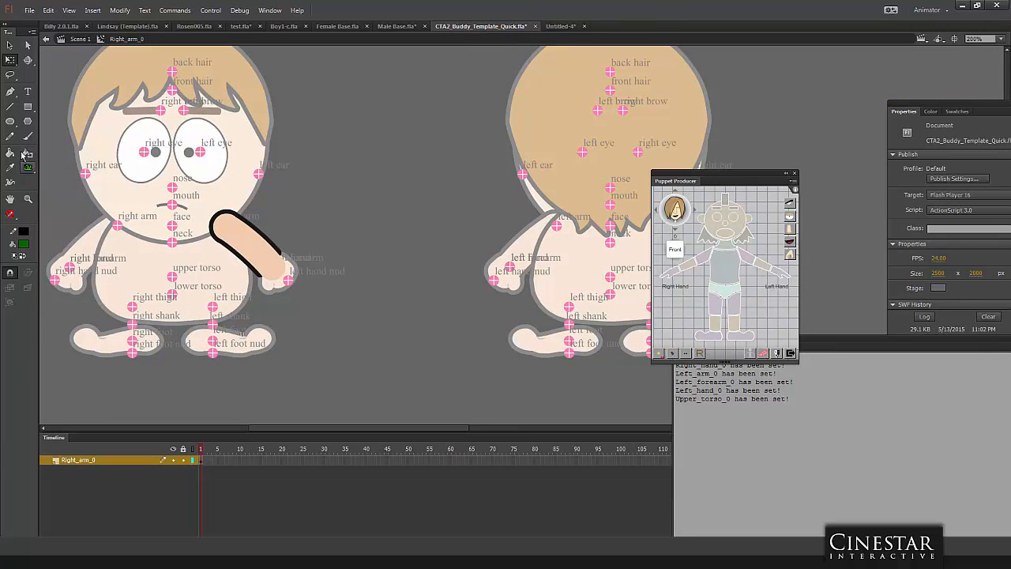
pyautogui.hotkey('ctrl', '-')
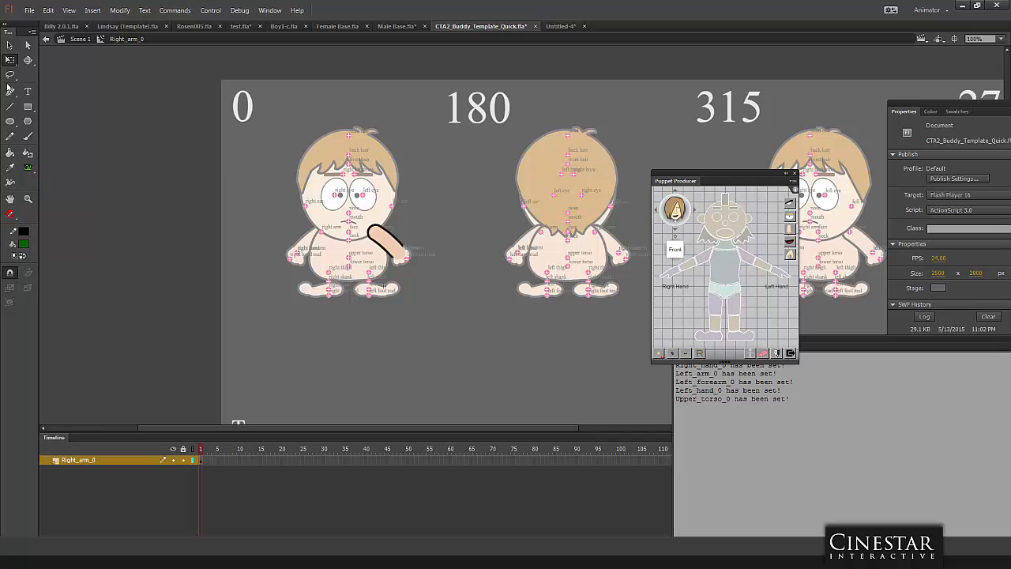
pyautogui.click(28, 137)
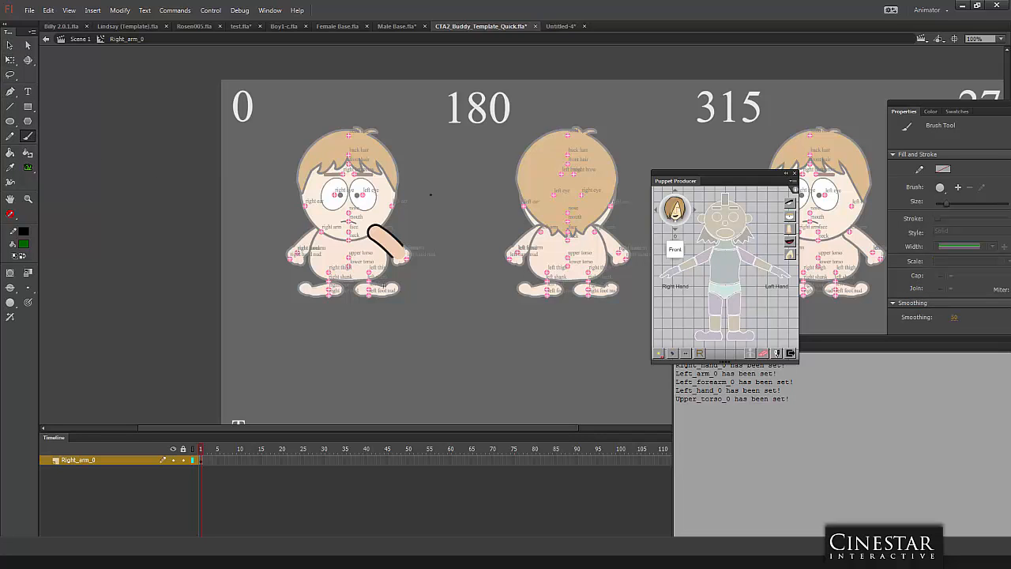
pyautogui.hotkey('ctrl', '=')
pyautogui.moveTo(551, 190); pyautogui.dragTo(262, 203)
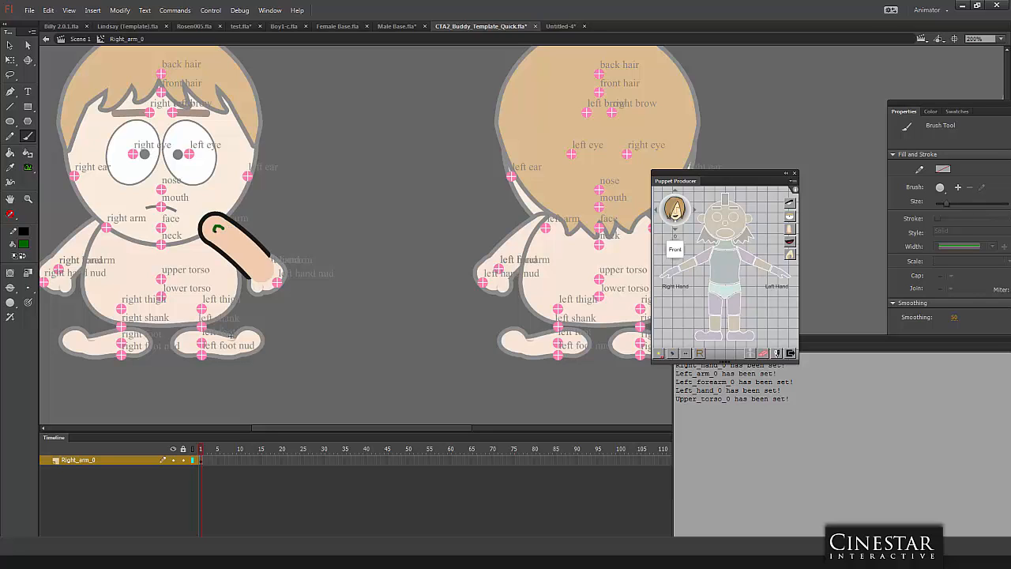
pyautogui.hotkey('ctrl', 'z')
# Add a new layer above Right_arm_0, brush a small green tattoo mark on the upper arm, and return to the main scene.
pyautogui.click(124, 461)
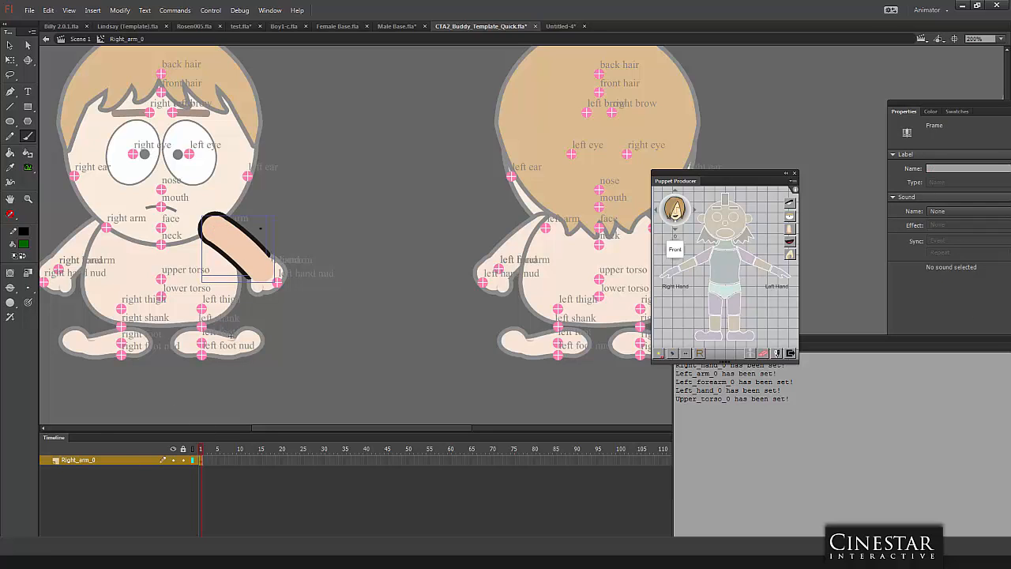
pyautogui.press('v')
pyautogui.click(264, 233)
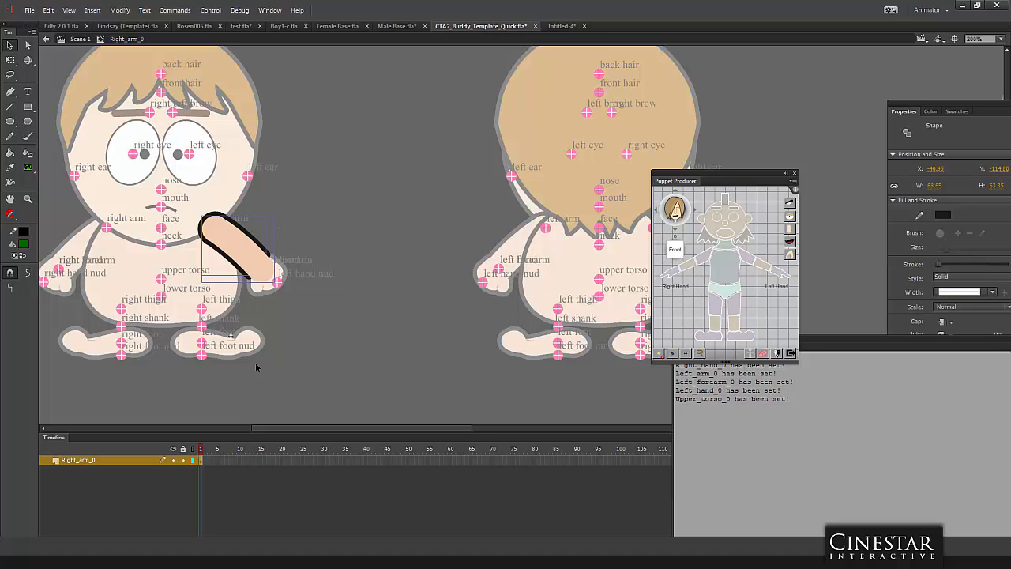
pyautogui.click(52, 533)
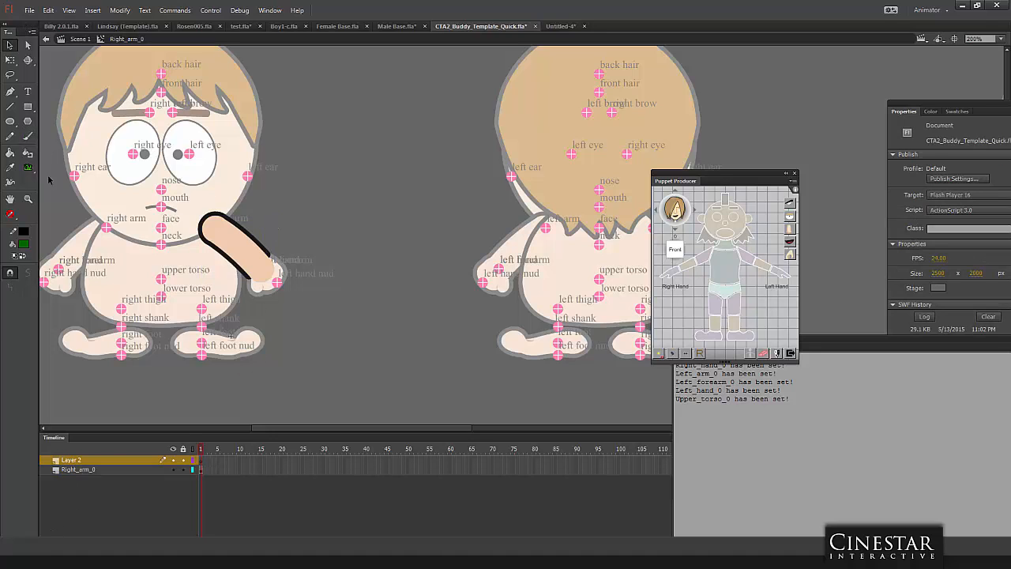
pyautogui.click(28, 135)
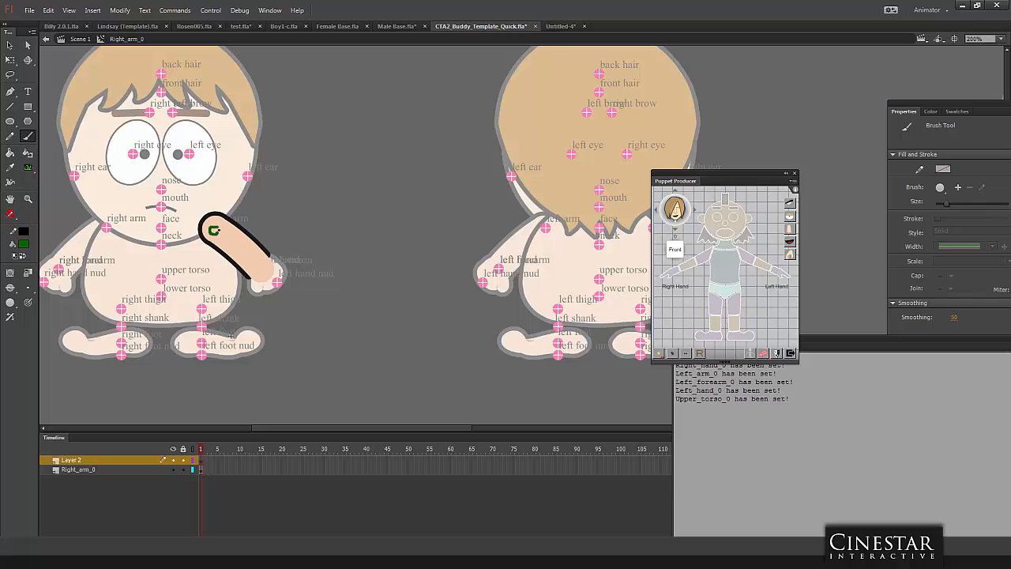
pyautogui.moveTo(219, 233); pyautogui.dragTo(218, 228)
pyautogui.press('v')
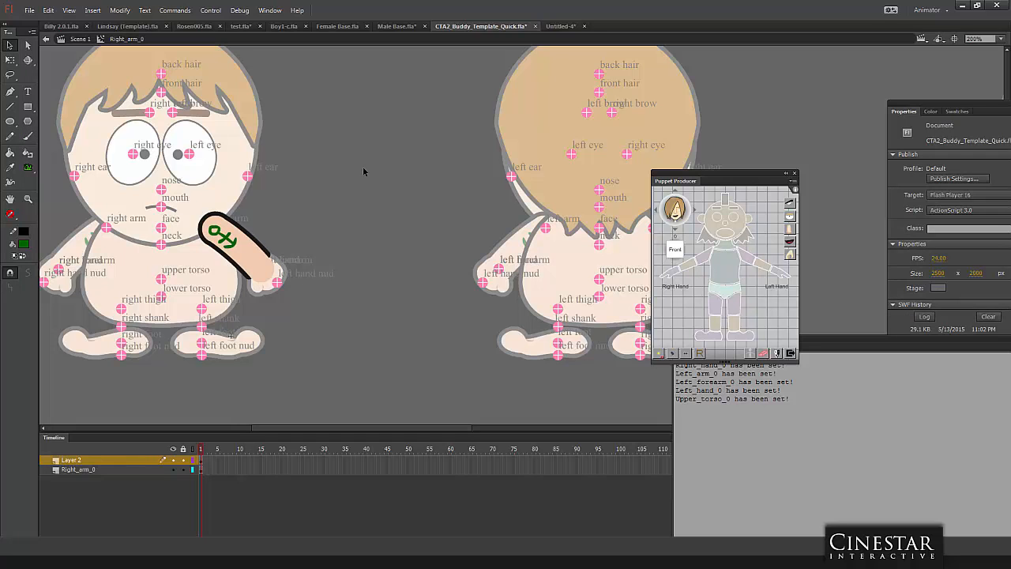
pyautogui.doubleClick(363, 166)
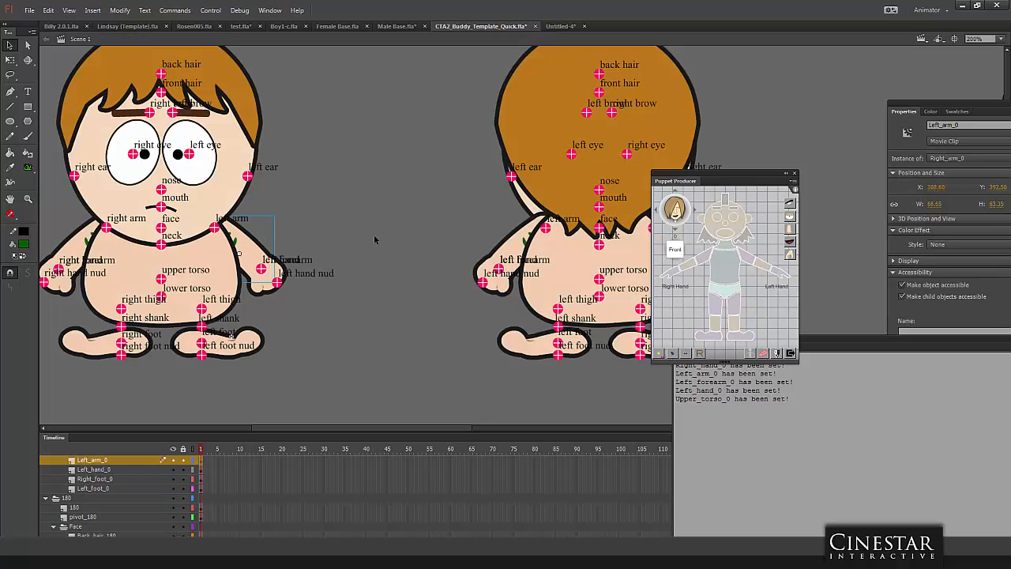
# Move the right arm of the 180 view up and away from the torso, and check the arm tattoo in the 315 and 270 views.
pyautogui.moveTo(428, 222); pyautogui.dragTo(195, 225)
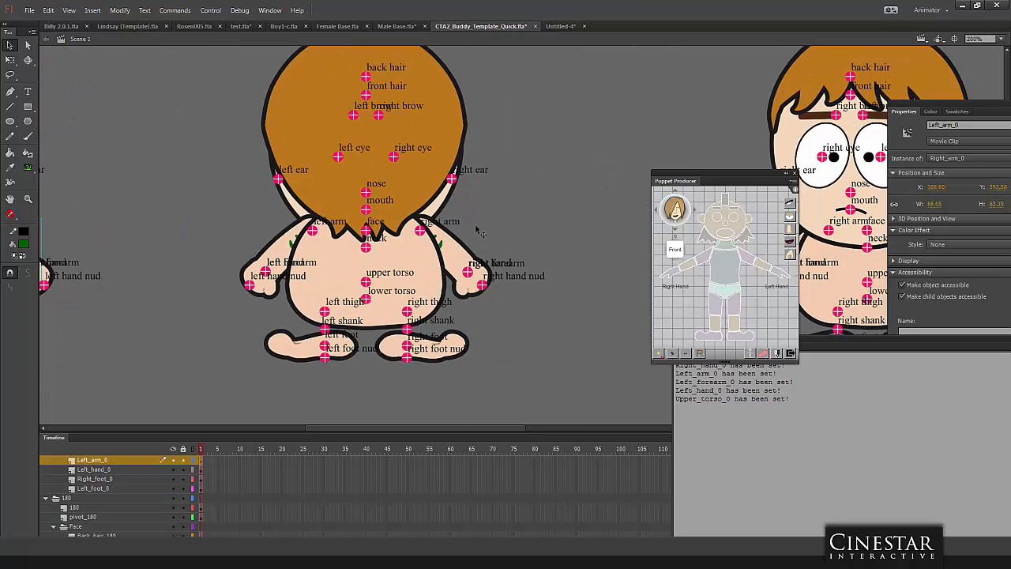
pyautogui.moveTo(463, 245); pyautogui.dragTo(483, 219)
pyautogui.moveTo(548, 201); pyautogui.dragTo(190, 211)
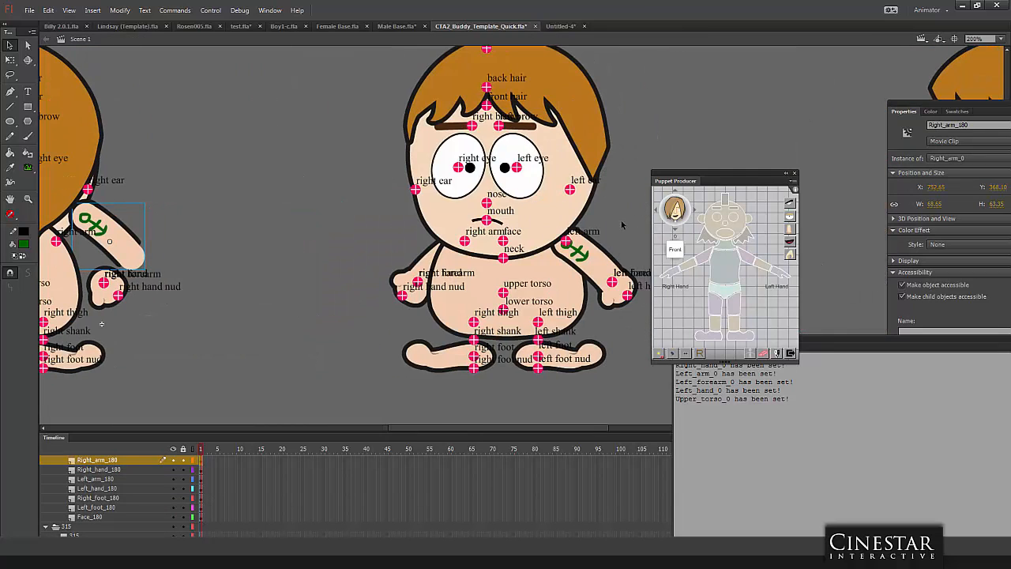
pyautogui.click(622, 226)
pyautogui.moveTo(622, 226); pyautogui.dragTo(205, 212)
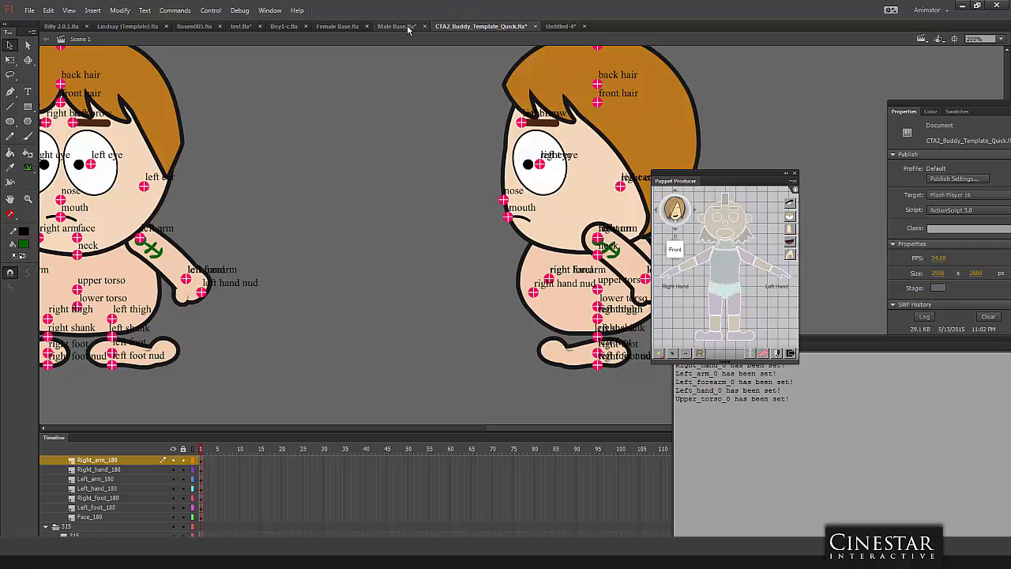
# Look through the other open character files from Billy 2.0.1 to Male Base, and return to the Untitled-4 document.
pyautogui.click(67, 27)
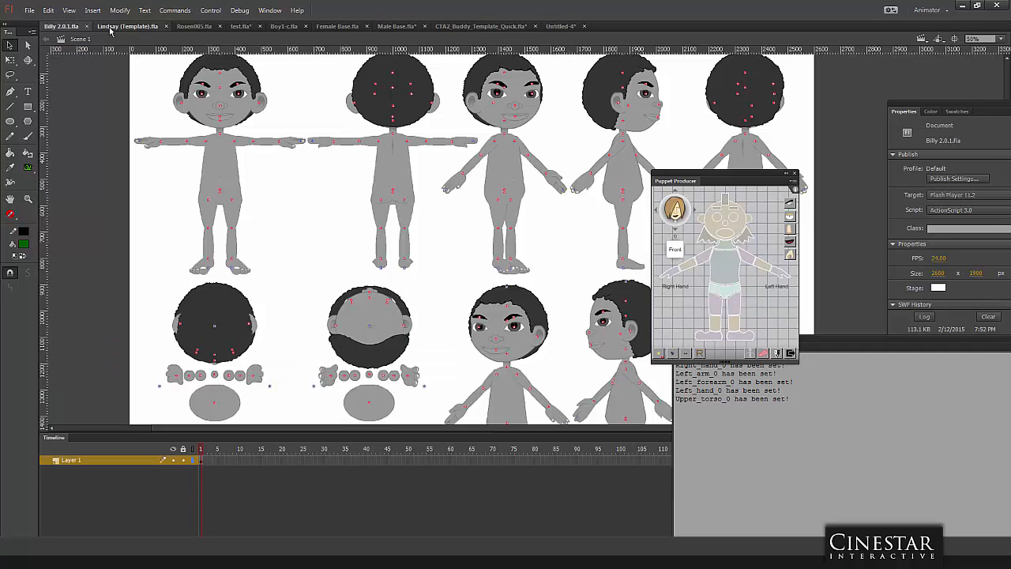
pyautogui.click(118, 27)
pyautogui.click(194, 26)
pyautogui.click(240, 26)
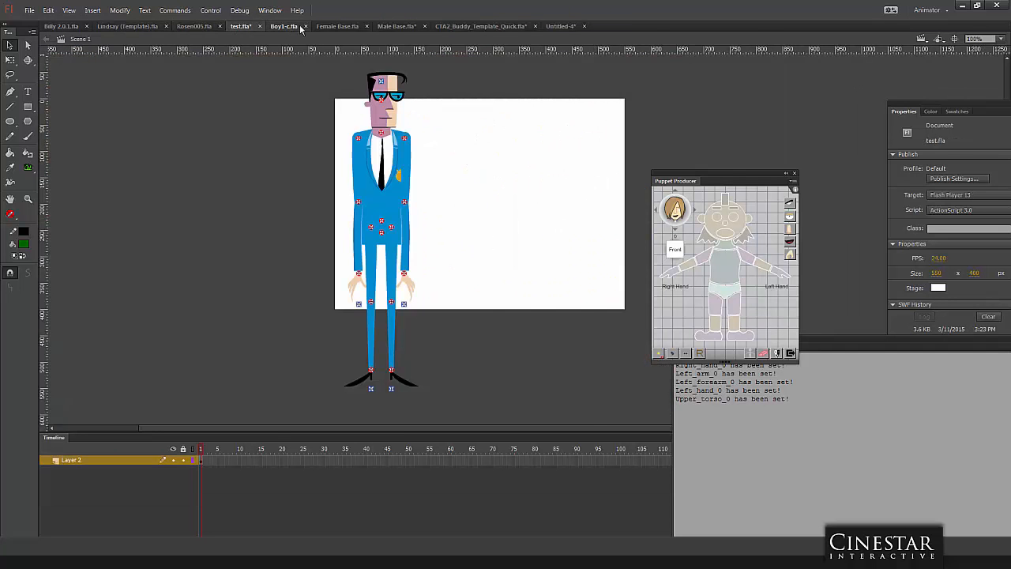
pyautogui.click(294, 27)
pyautogui.click(338, 27)
pyautogui.click(396, 27)
pyautogui.click(481, 27)
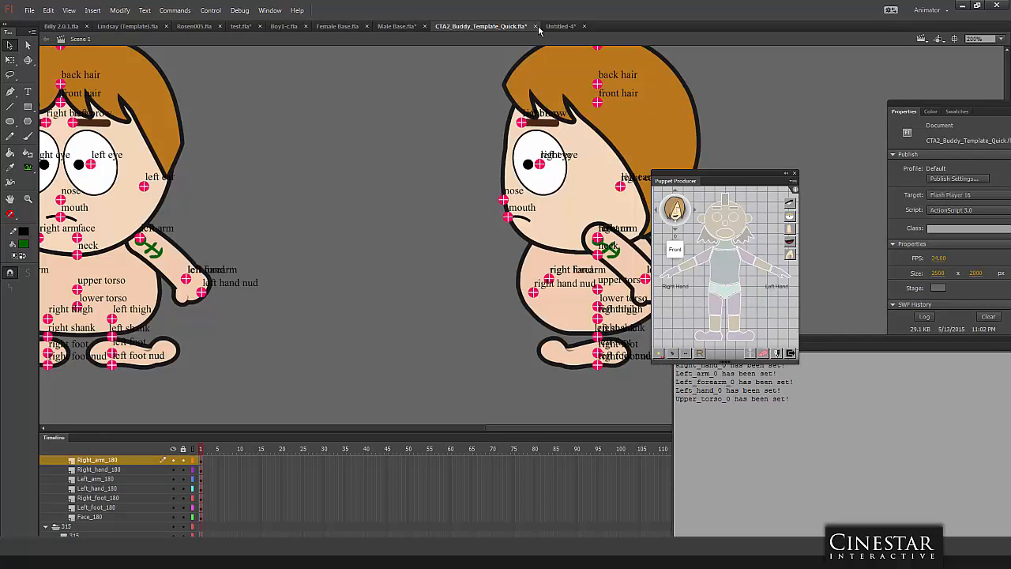
pyautogui.click(561, 27)
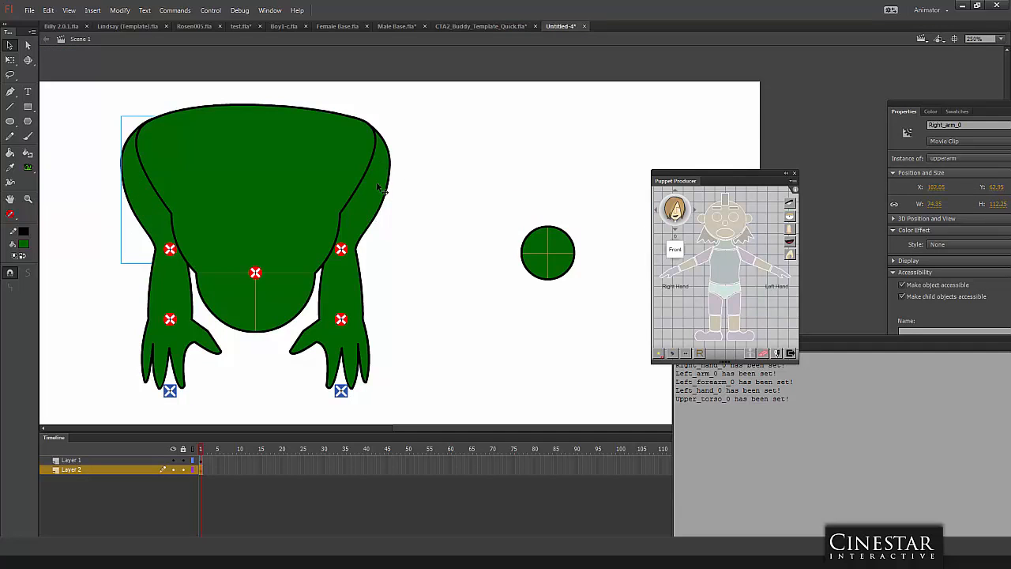
# Move the upper torso's Layer 1 below Layer 2 so the arms sit in front of the torso.
pyautogui.click(210, 188)
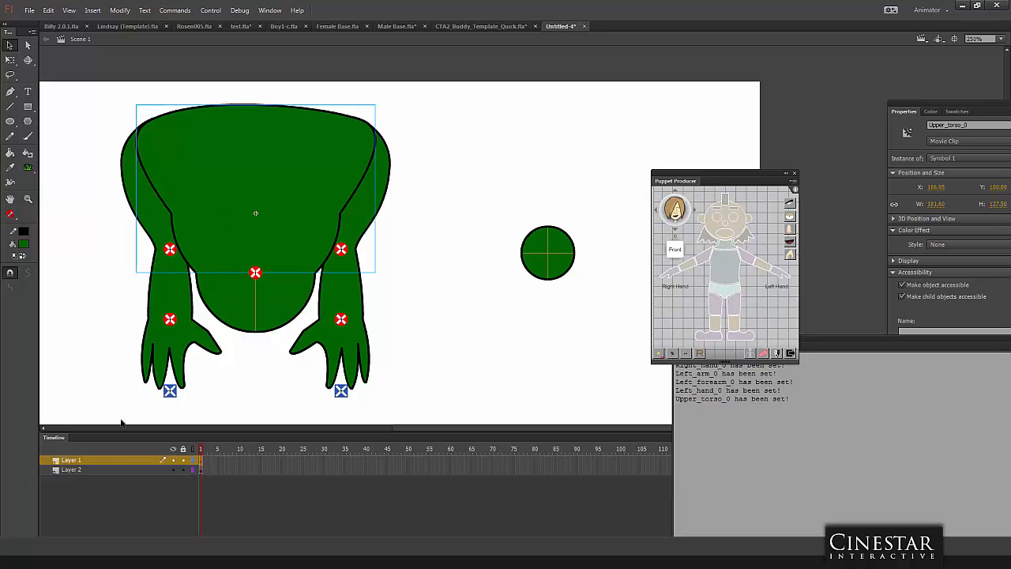
pyautogui.moveTo(106, 460); pyautogui.dragTo(105, 474)
pyautogui.click(100, 299)
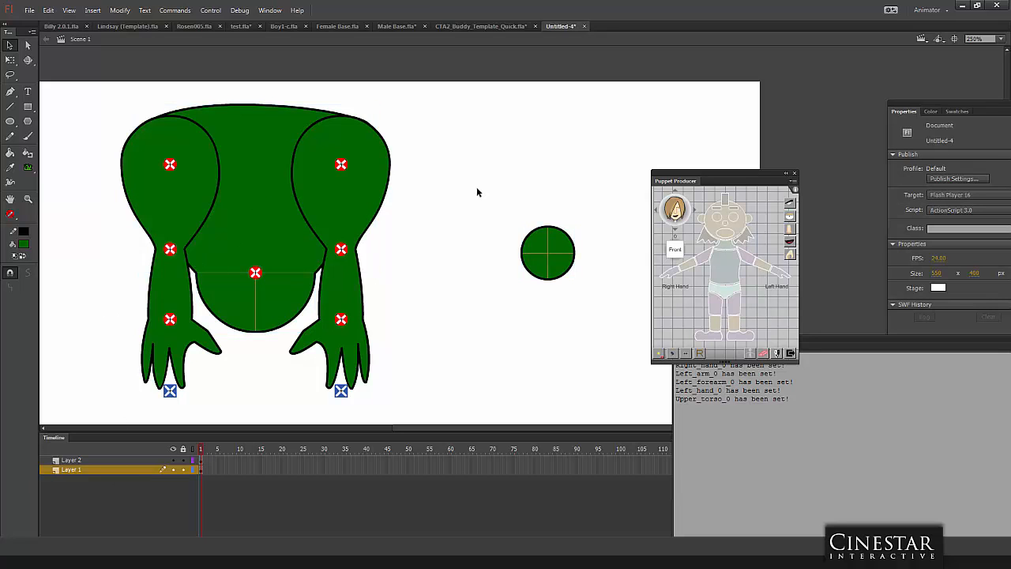
# Inside the upperarm symbol, swap the stroke and fill colours, brush a black smiling face in a rounded frame, and return to the main scene.
pyautogui.doubleClick(168, 192)
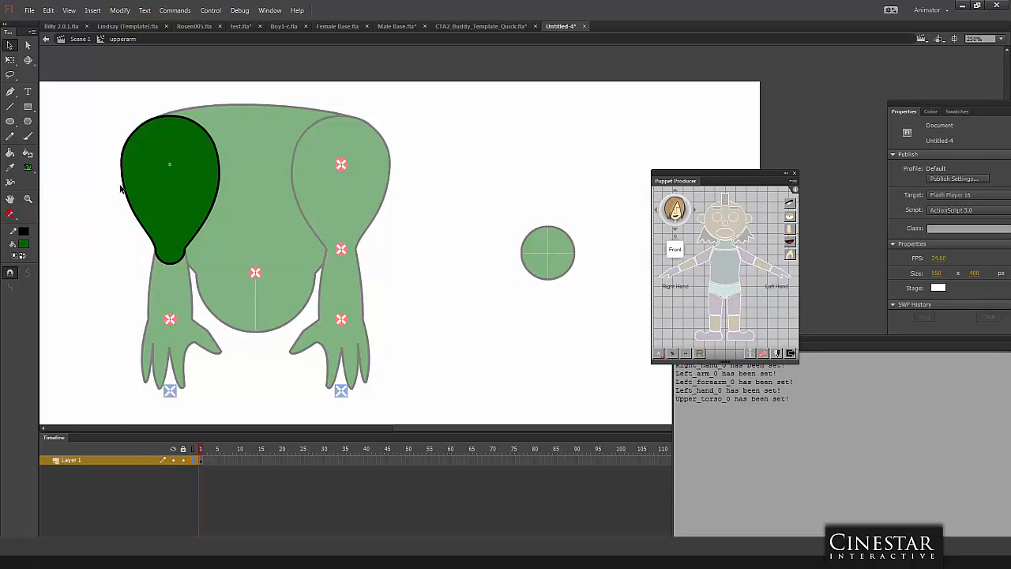
pyautogui.click(28, 138)
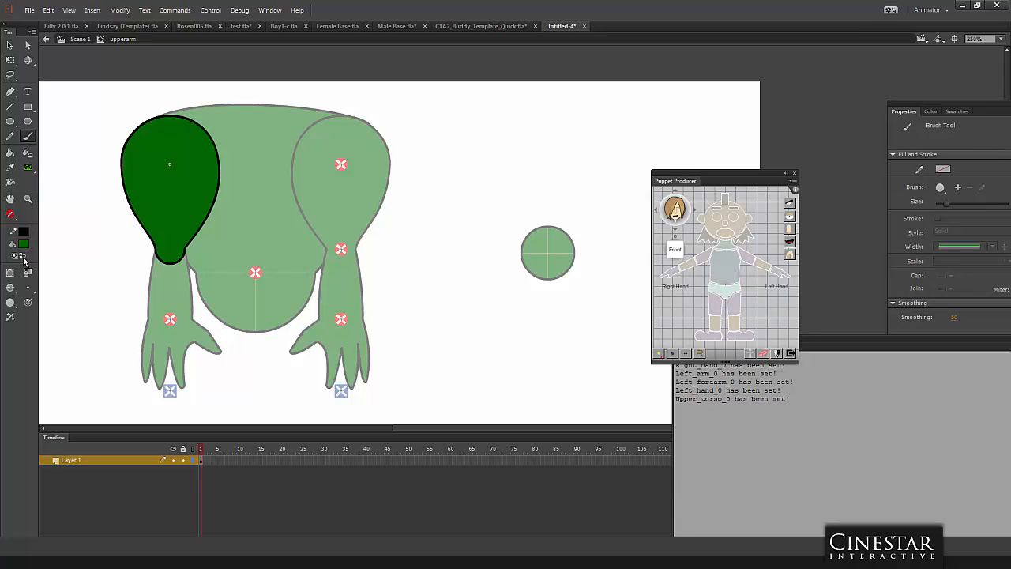
pyautogui.click(23, 256)
pyautogui.moveTo(162, 146)
pyautogui.mouseDown()
pyautogui.moveTo(141, 166)
pyautogui.moveTo(152, 183)
pyautogui.moveTo(189, 167)
pyautogui.moveTo(188, 151)
pyautogui.moveTo(147, 150)
pyautogui.moveTo(174, 166)
pyautogui.mouseUp()
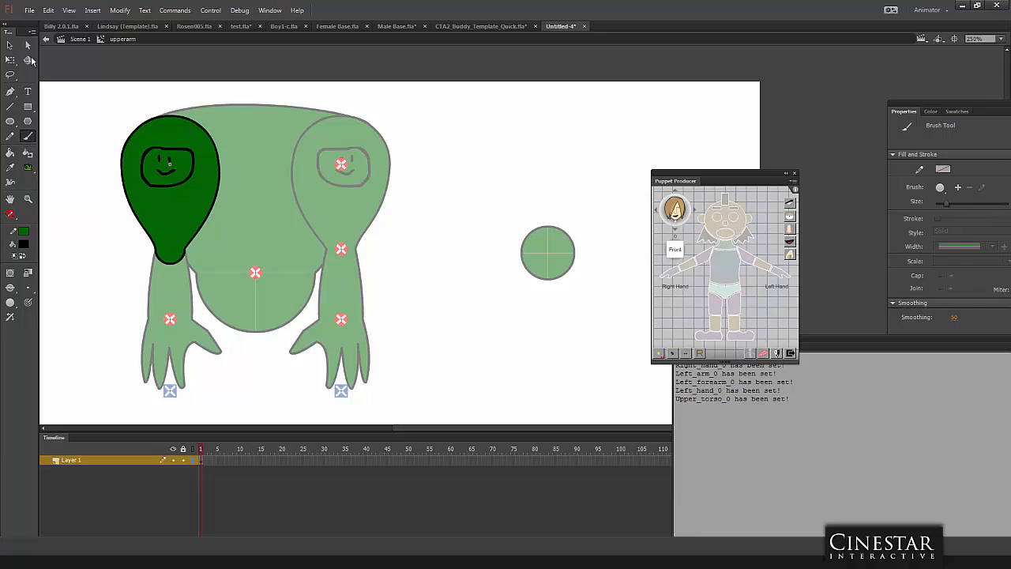
pyautogui.press('v')
pyautogui.doubleClick(69, 136)
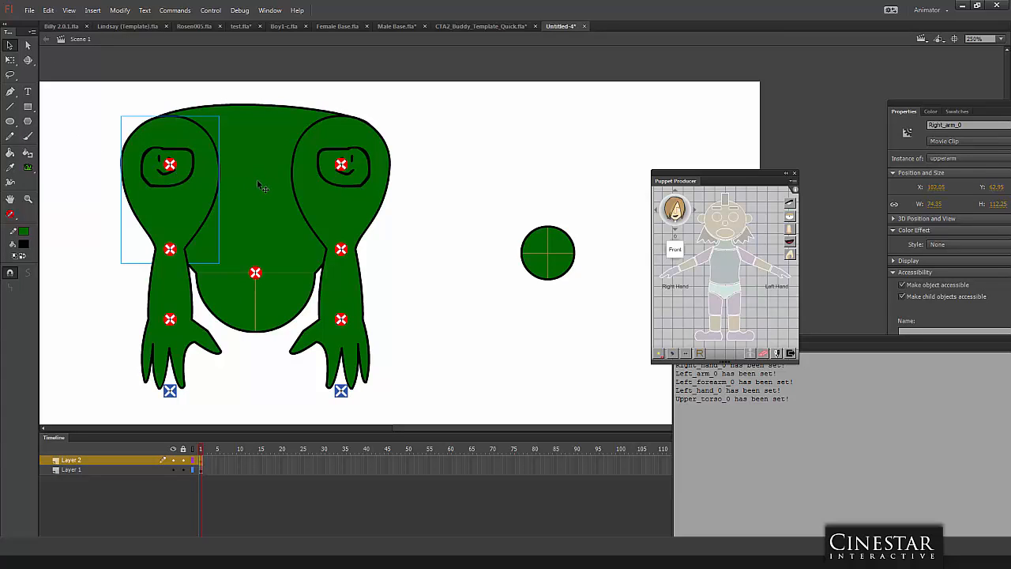
# Undo the face drawing in the upperarm symbol.
pyautogui.hotkey('ctrl', 'z')
pyautogui.hotkey('ctrl', 'z')
pyautogui.hotkey('ctrl', 'z')
pyautogui.hotkey('ctrl', 'z')
pyautogui.hotkey('ctrl', 'z')
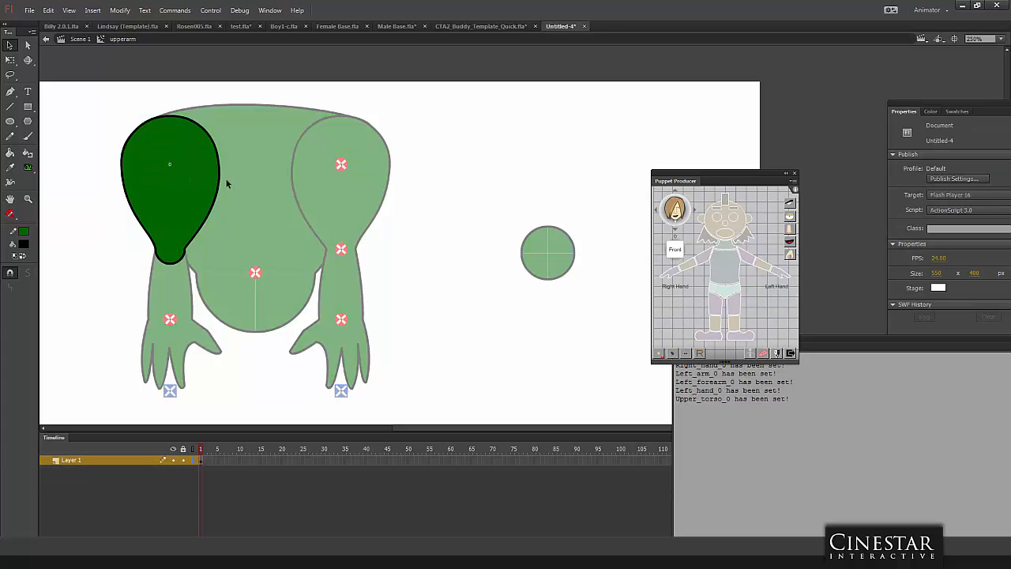
# Return to the main scene, select the left upper arm and move the Puppet Producer panel closer to the artwork.
pyautogui.doubleClick(103, 219)
pyautogui.click(378, 136)
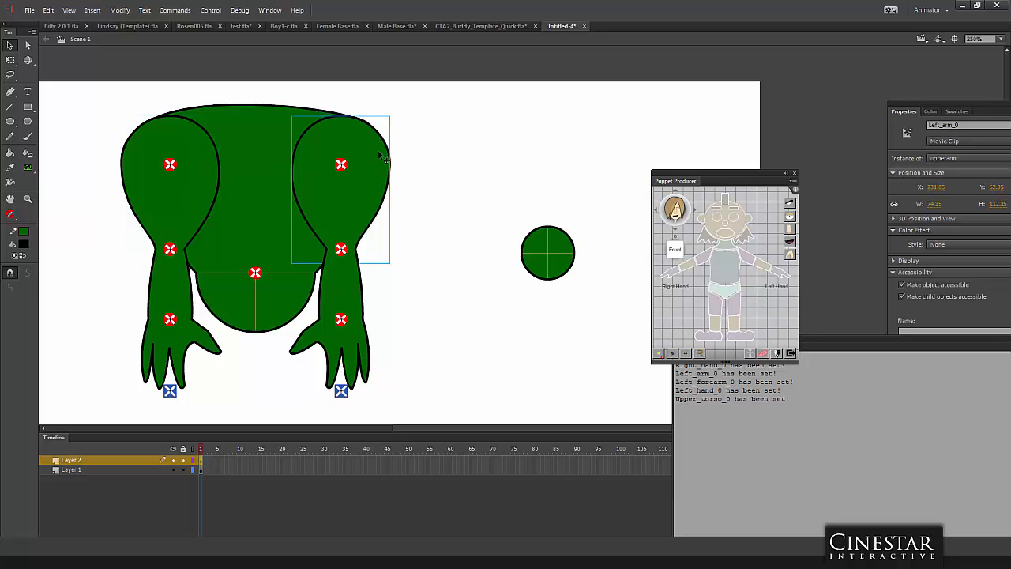
pyautogui.moveTo(691, 180); pyautogui.dragTo(482, 94)
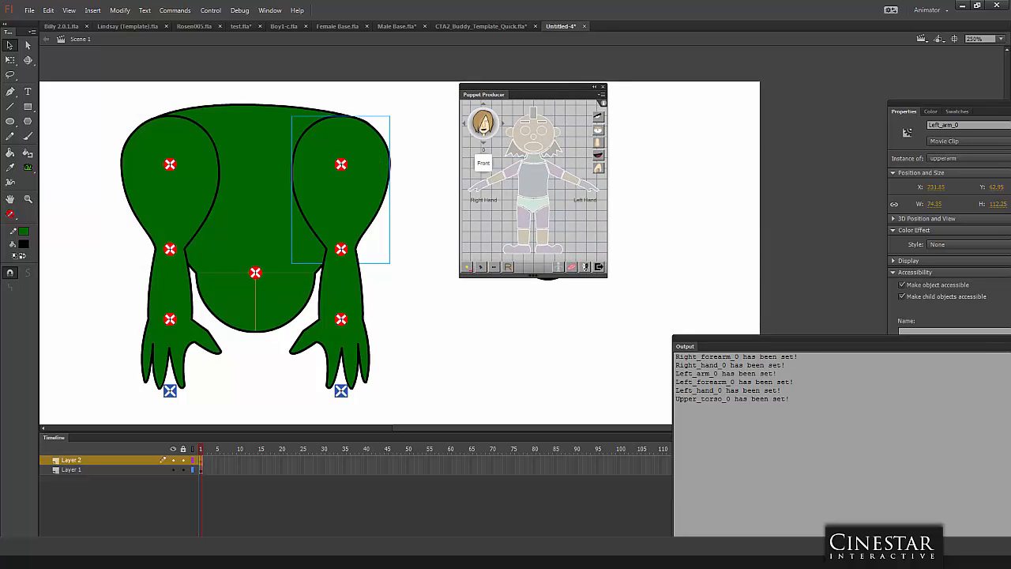
# Open the library, preview the upperarm symbol, and turn the selected left upper arm into its own duplicate symbol with Puppet Producer.
pyautogui.hotkey('ctrl', 'l')
pyautogui.moveTo(785, 115); pyautogui.dragTo(781, 66)
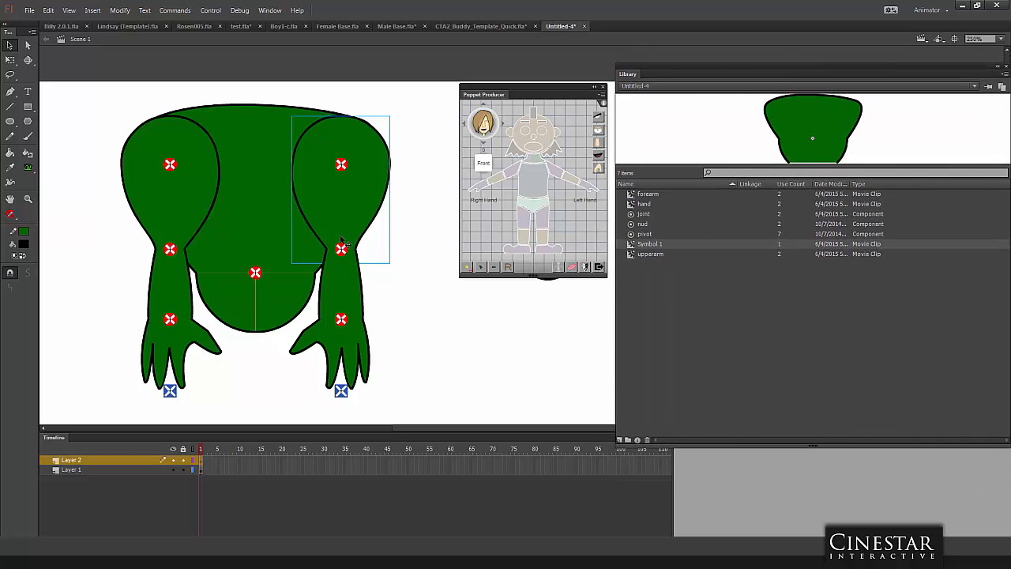
pyautogui.doubleClick(357, 210)
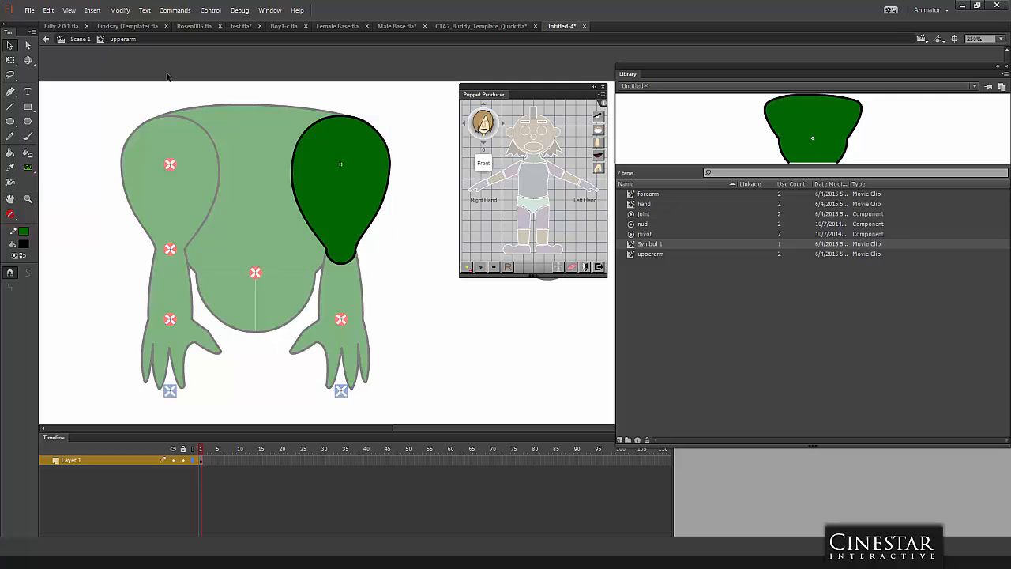
pyautogui.doubleClick(392, 200)
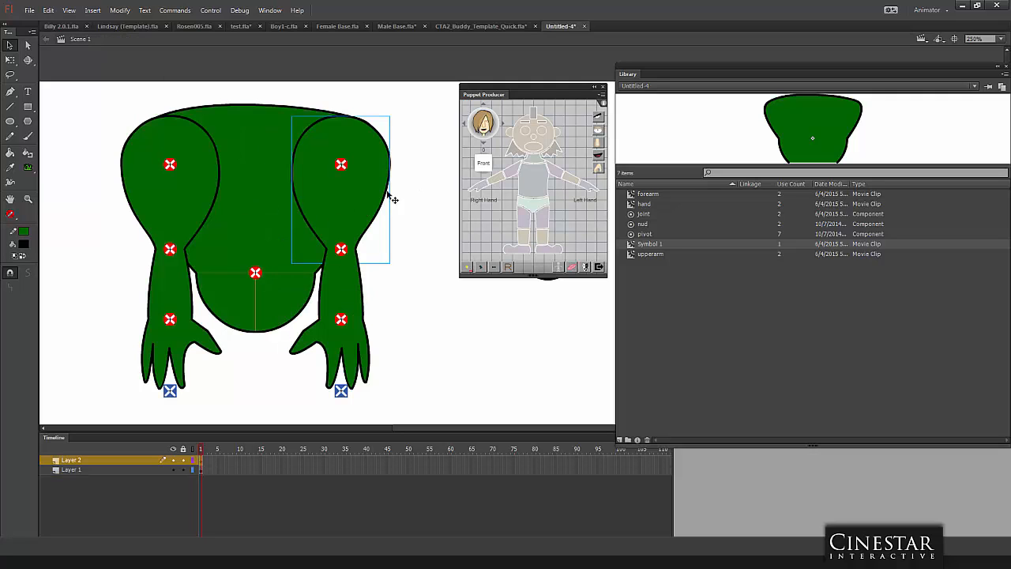
pyautogui.click(668, 285)
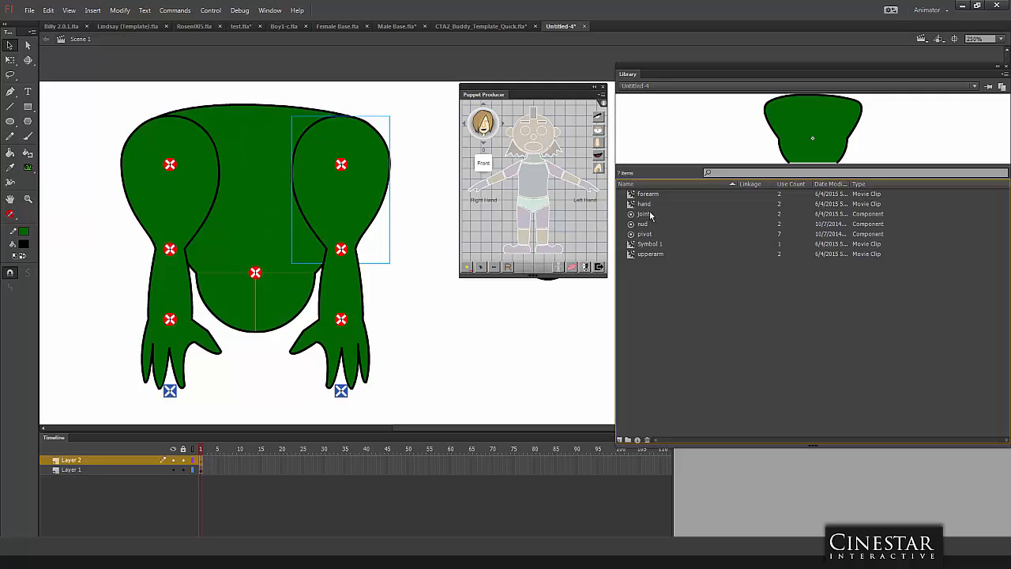
pyautogui.click(652, 255)
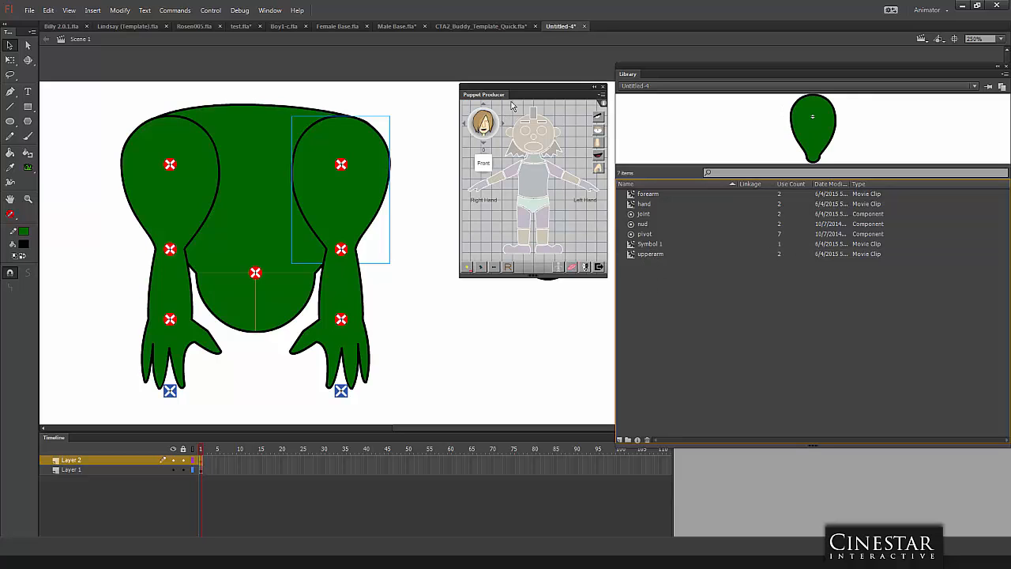
pyautogui.moveTo(493, 87); pyautogui.dragTo(451, 61)
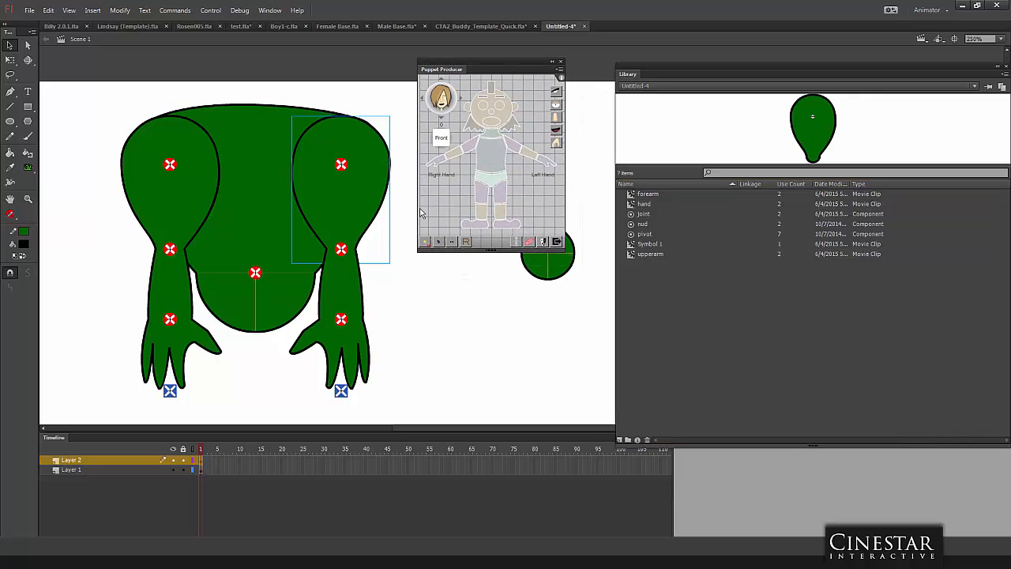
pyautogui.click(454, 242)
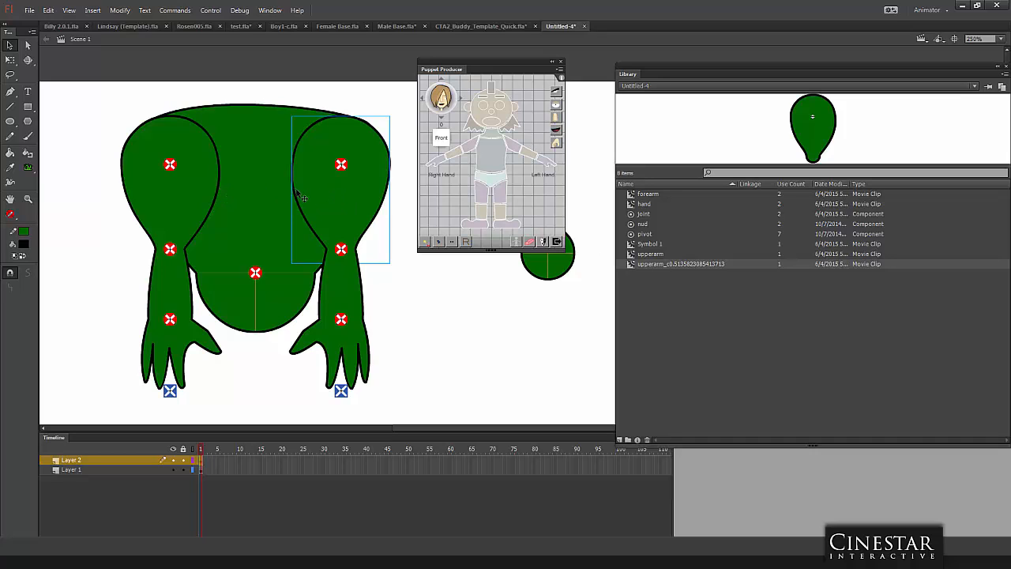
# Inside the left upper arm's duplicated symbol, brush a black smiling face with an anchor shape below it and return to the main scene.
pyautogui.doubleClick(353, 195)
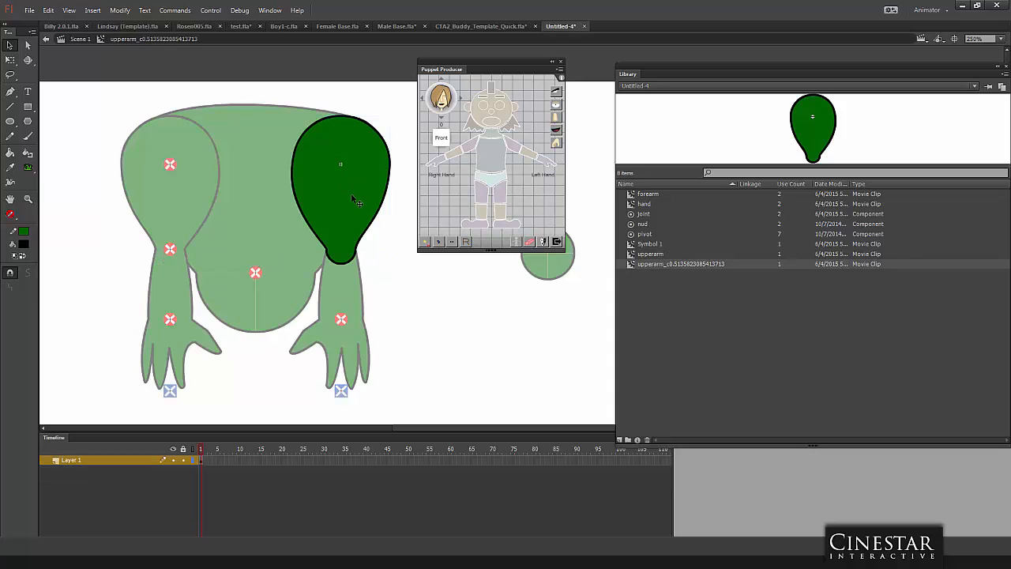
pyautogui.click(27, 135)
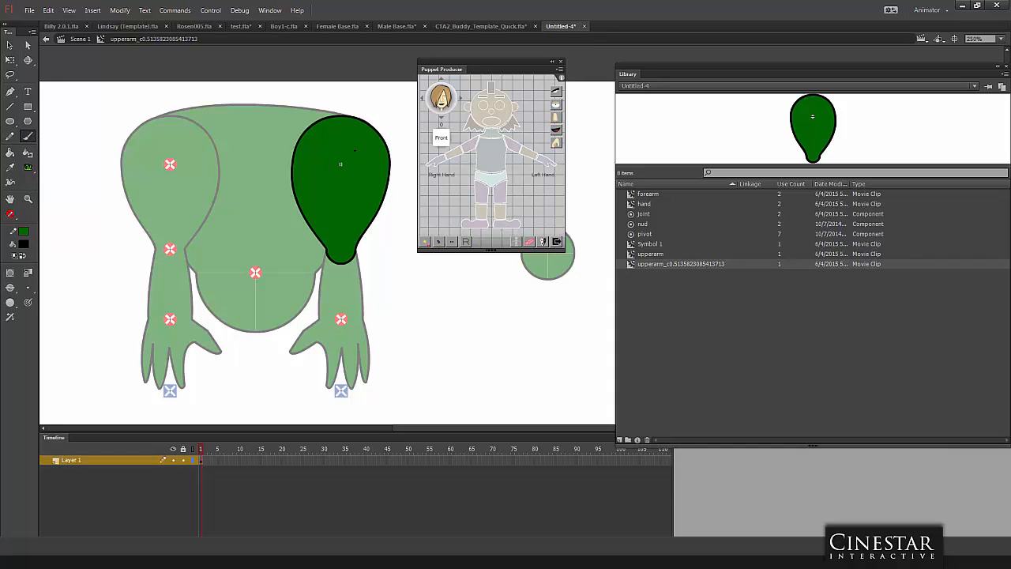
pyautogui.moveTo(355, 149)
pyautogui.mouseDown()
pyautogui.moveTo(320, 157)
pyautogui.moveTo(320, 180)
pyautogui.moveTo(354, 189)
pyautogui.moveTo(363, 156)
pyautogui.mouseUp()
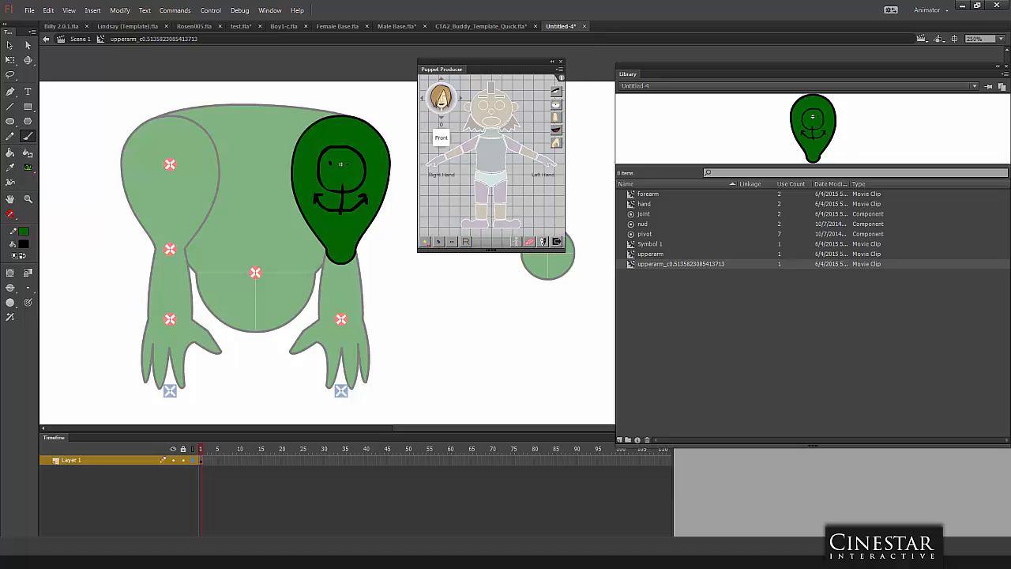
pyautogui.moveTo(342, 179); pyautogui.dragTo(353, 174)
pyautogui.click(9, 45)
pyautogui.doubleClick(183, 136)
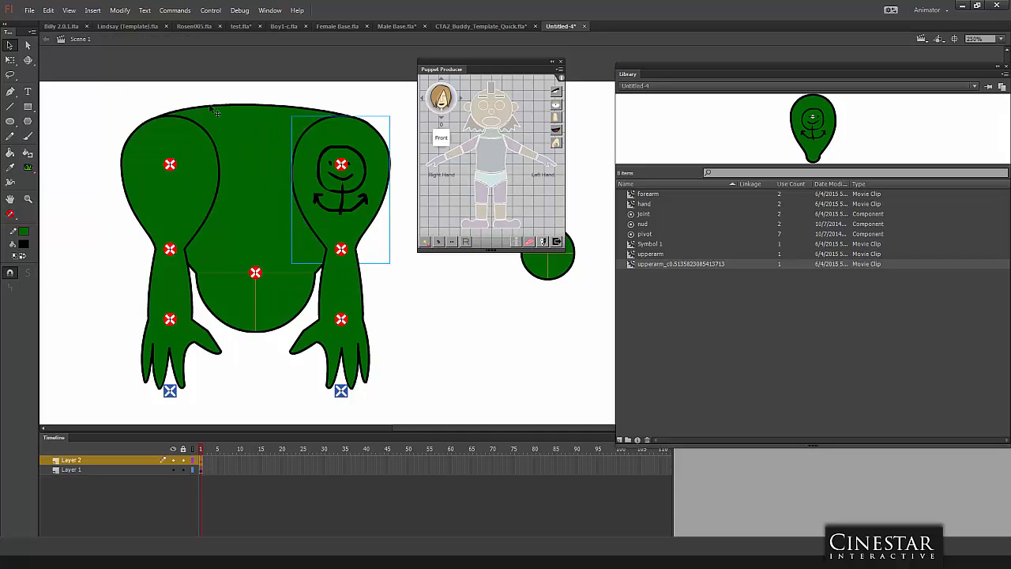
# Select the left forearm and move the Puppet Producer panel away from the artwork.
pyautogui.click(407, 232)
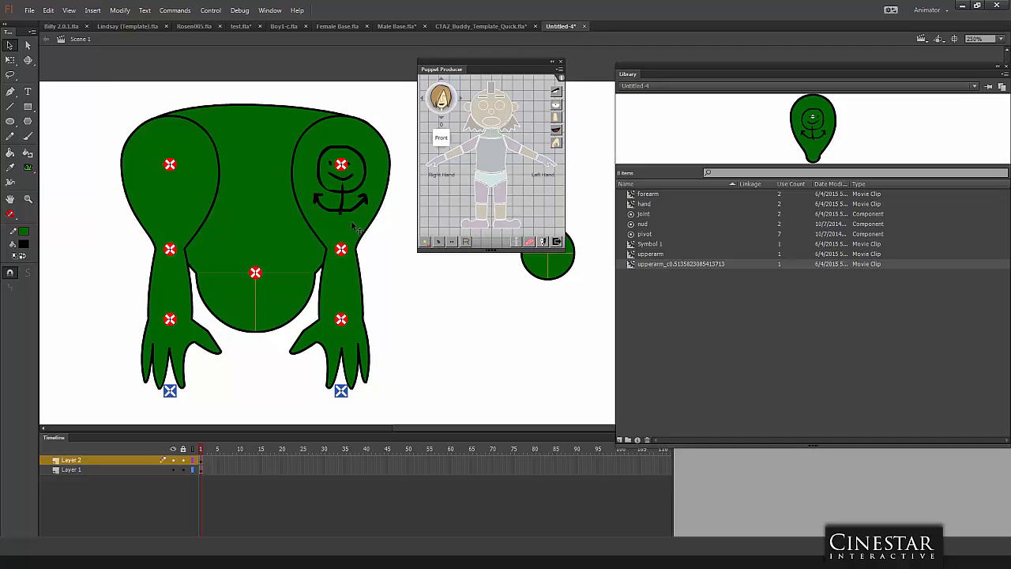
pyautogui.click(353, 295)
pyautogui.moveTo(462, 70); pyautogui.dragTo(512, 124)
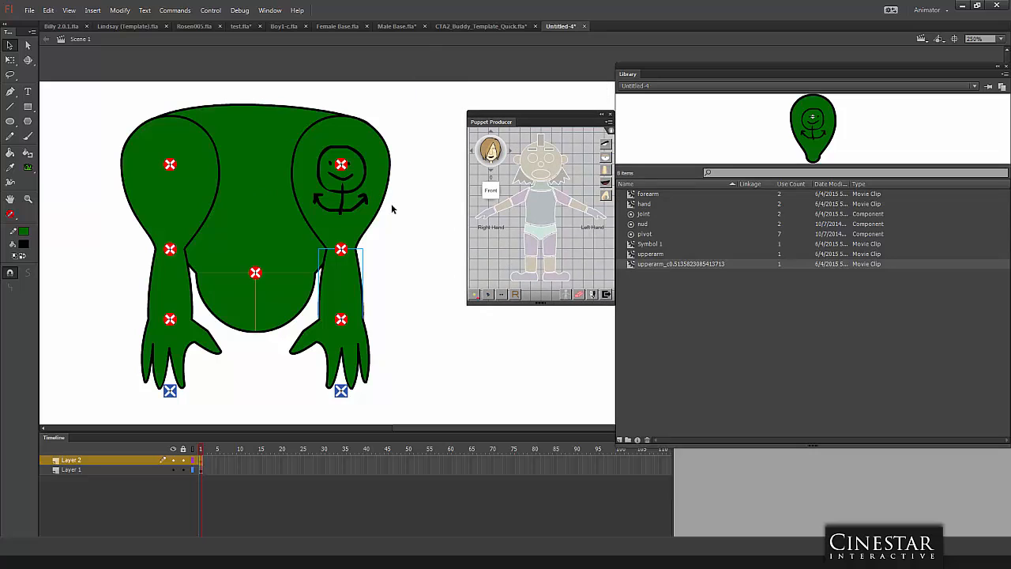
pyautogui.hotkey('ctrl', '-')
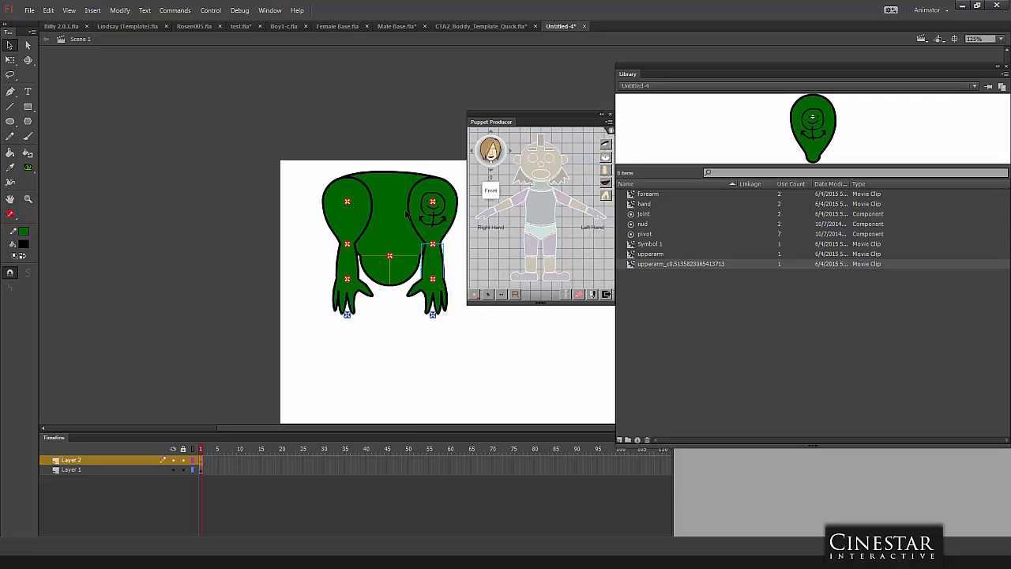
pyautogui.moveTo(416, 143); pyautogui.dragTo(304, 143)
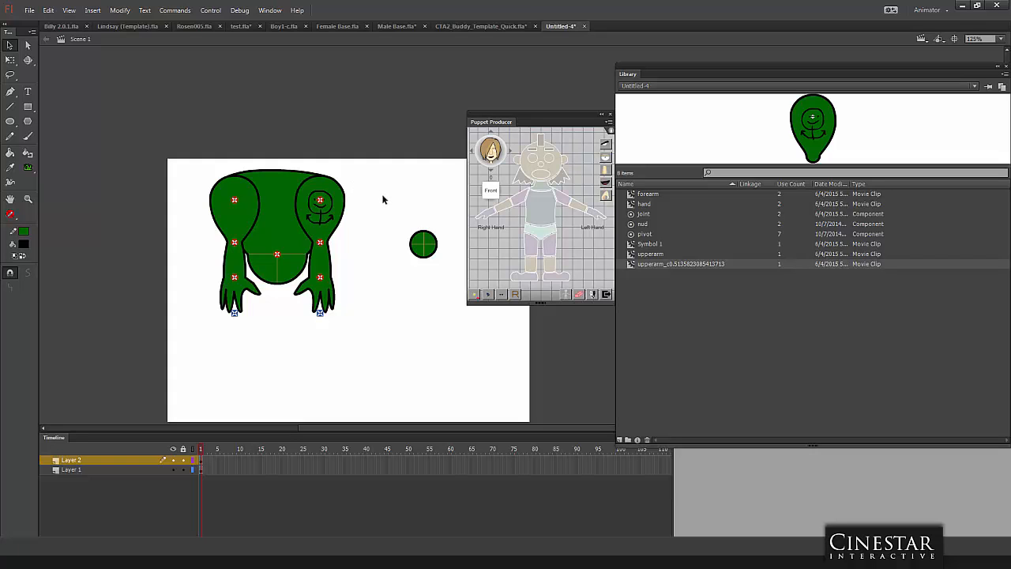
pyautogui.hotkey('ctrl', '=')
pyautogui.moveTo(402, 185); pyautogui.dragTo(268, 210)
pyautogui.click(342, 269)
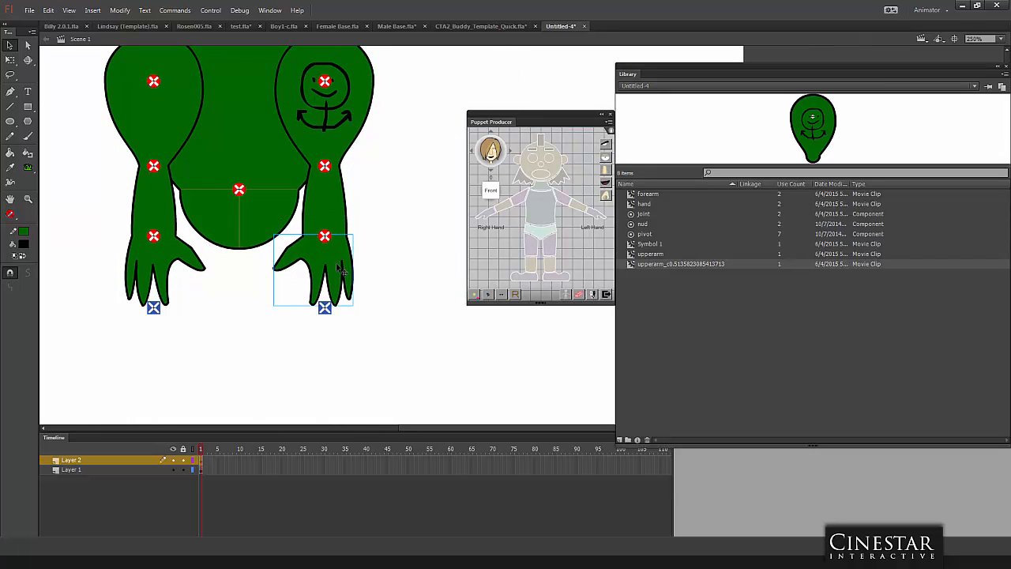
pyautogui.rightClick(342, 267)
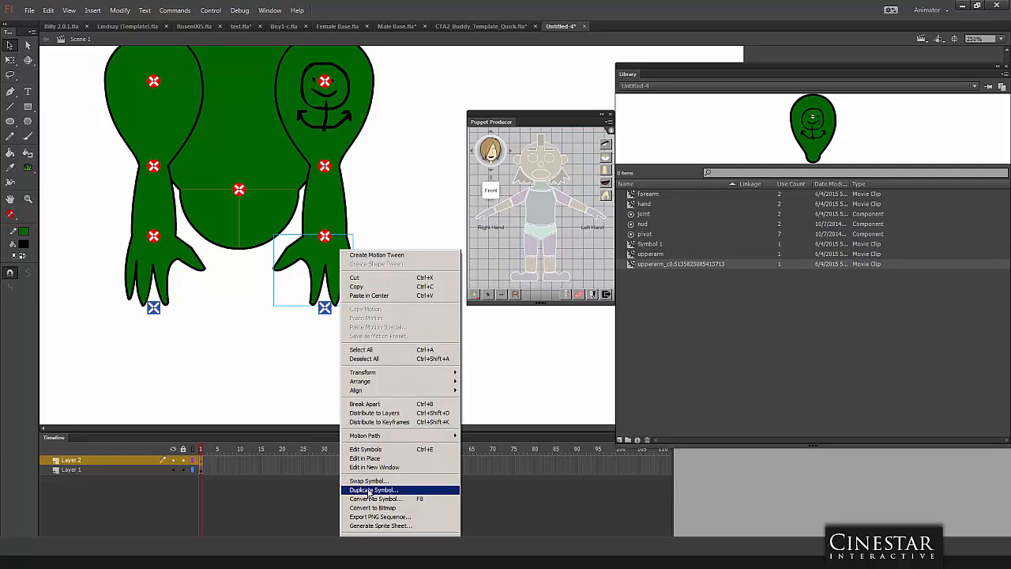
pyautogui.click(264, 358)
pyautogui.doubleClick(325, 276)
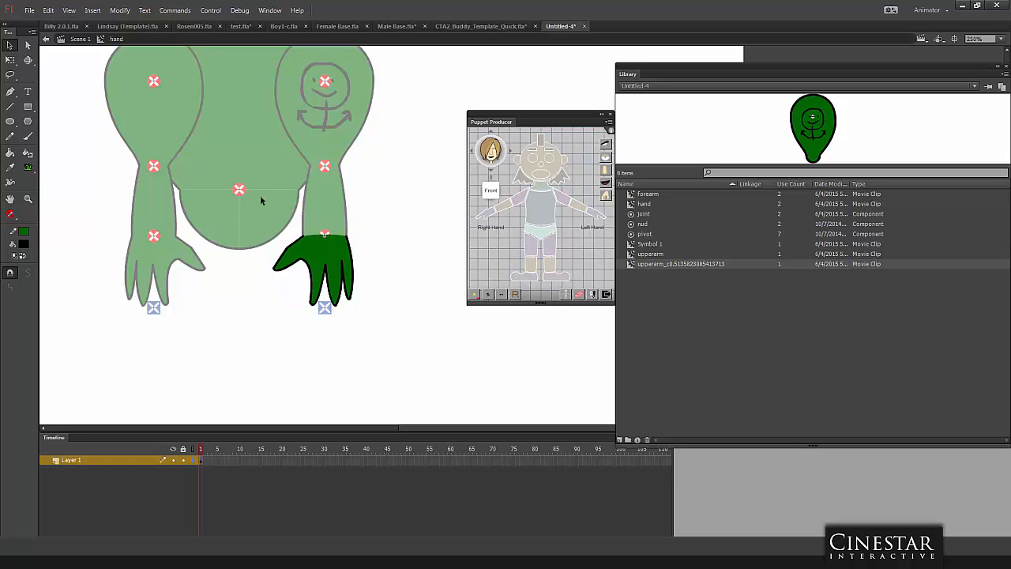
pyautogui.doubleClick(417, 348)
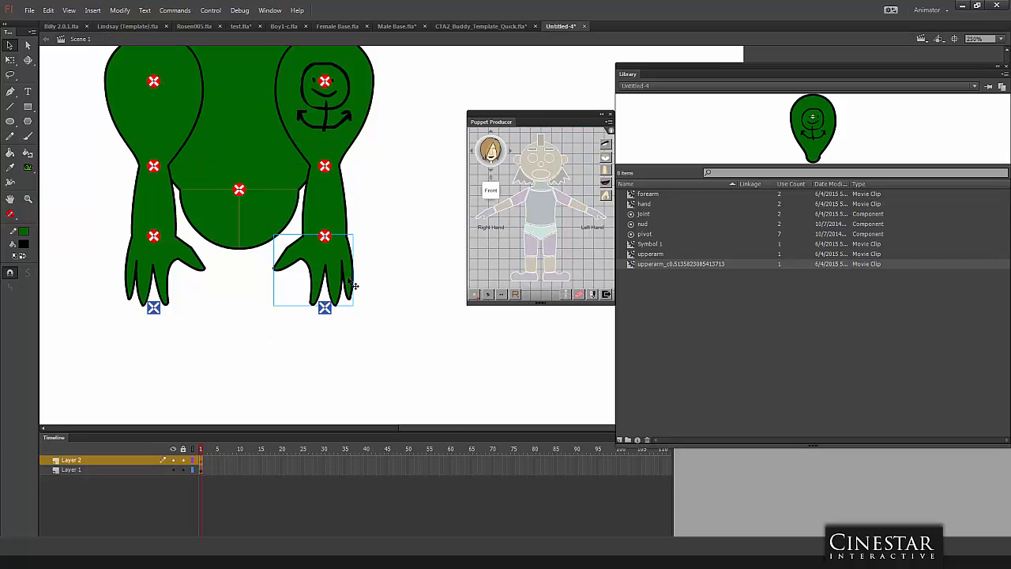
# Duplicate the left hand's symbol as "hand 2" and preview the new symbol in the library.
pyautogui.rightClick(332, 268)
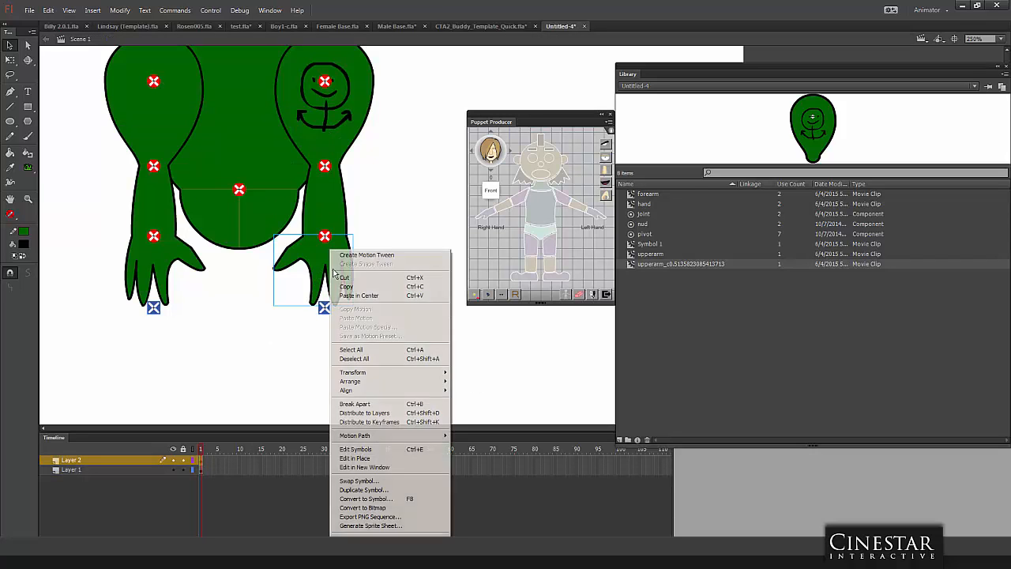
pyautogui.click(359, 490)
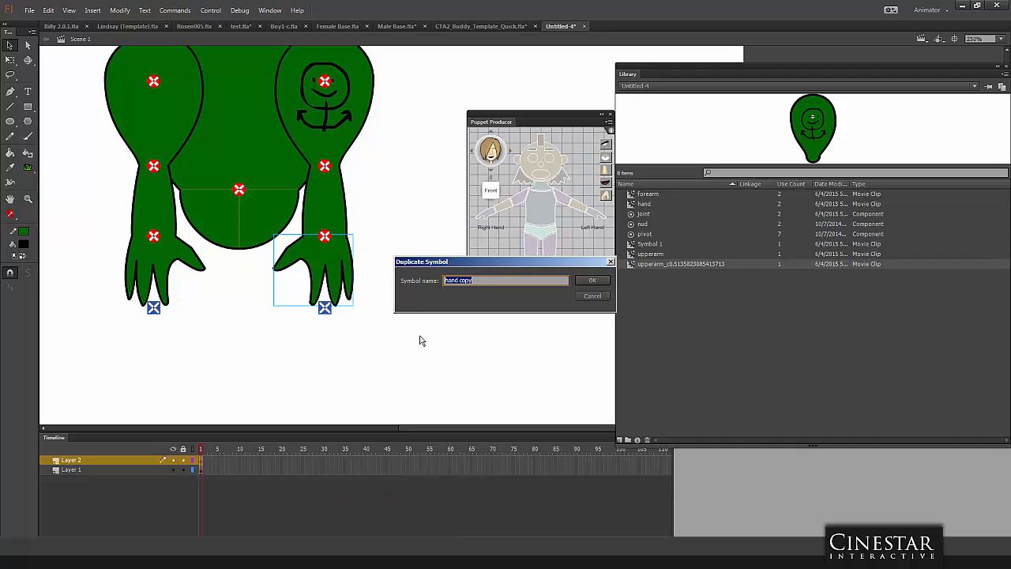
pyautogui.moveTo(461, 280); pyautogui.dragTo(506, 280)
pyautogui.write('2')
pyautogui.click(586, 282)
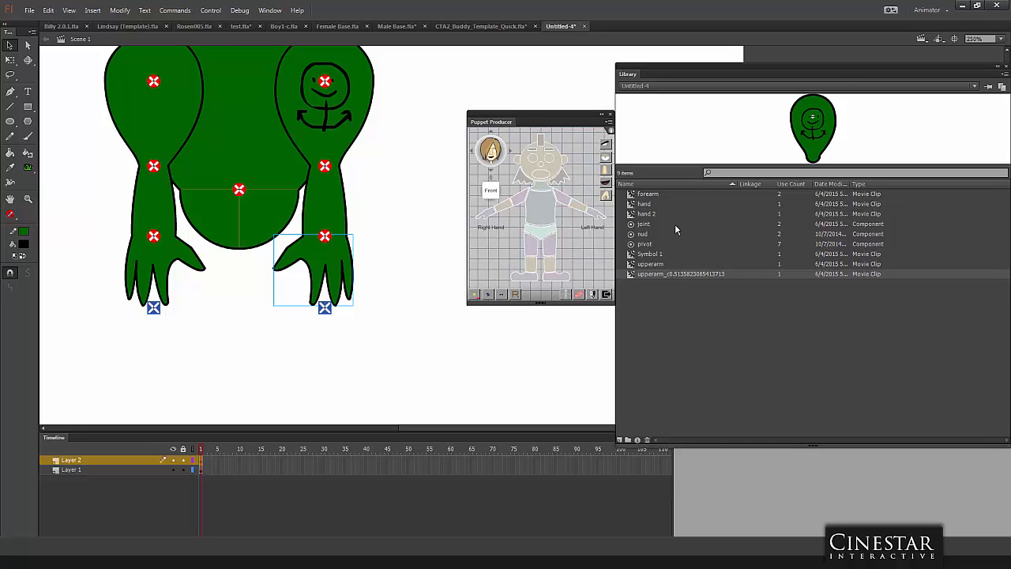
pyautogui.click(648, 215)
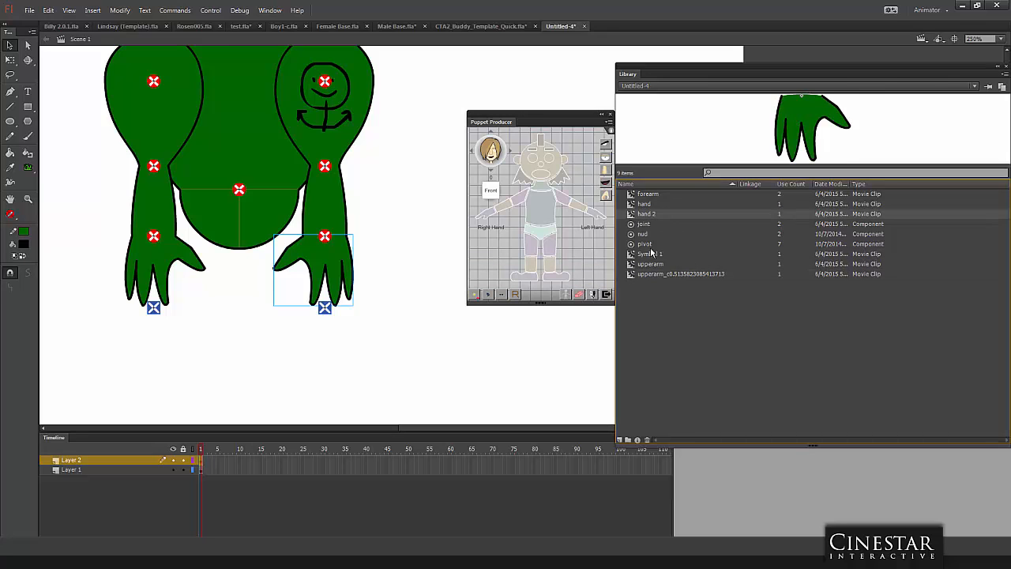
pyautogui.click(404, 274)
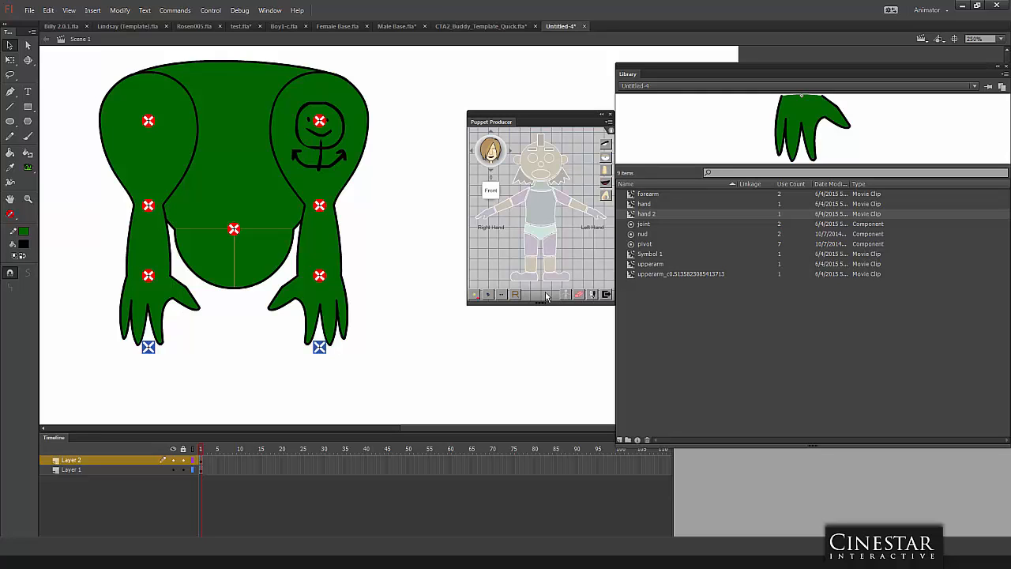
# Switch to Billy 2.0.1.fla, show the front view's upper torso properties, and examine the library's symbol names and use counts.
pyautogui.click(63, 26)
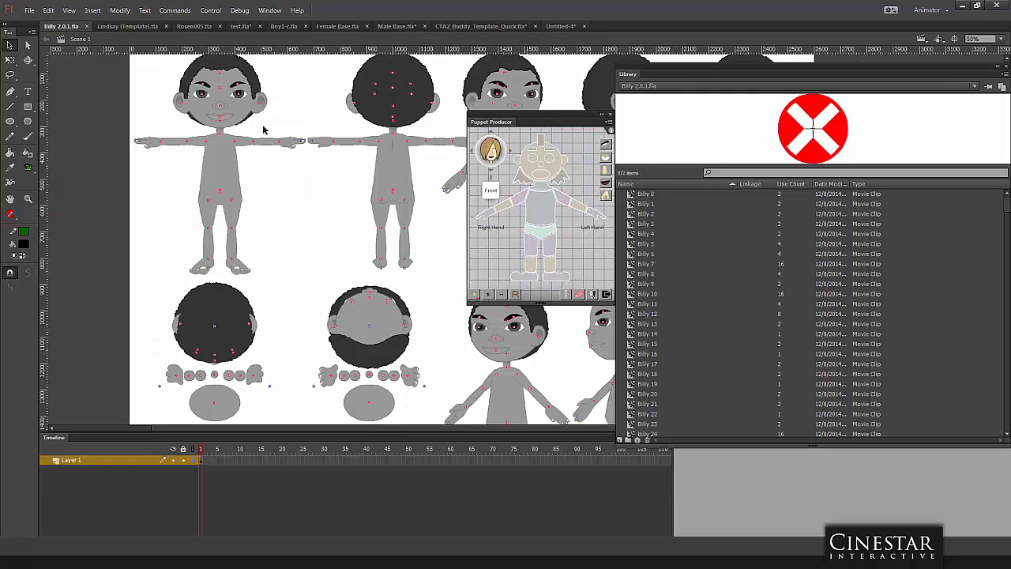
pyautogui.click(237, 175)
pyautogui.click(648, 286)
pyautogui.scroll(-20, 642, 297)
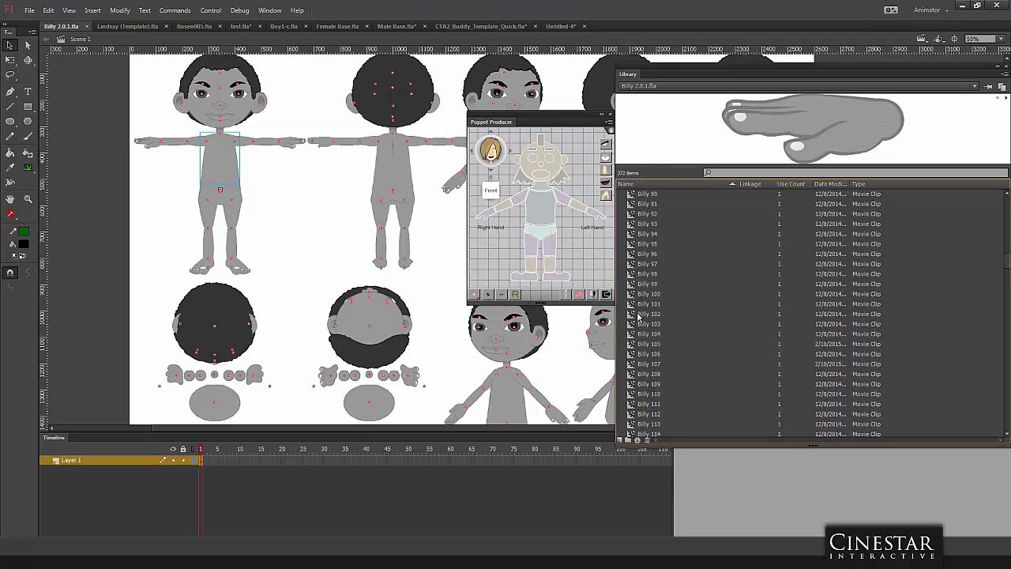
pyautogui.scroll(-20, 638, 316)
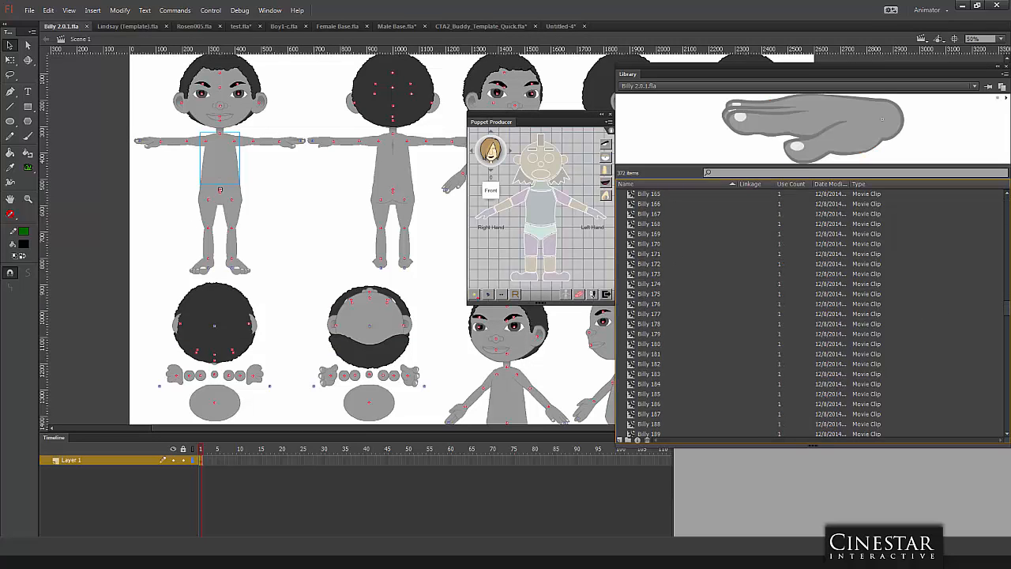
pyautogui.hotkey('ctrl', 'F3')
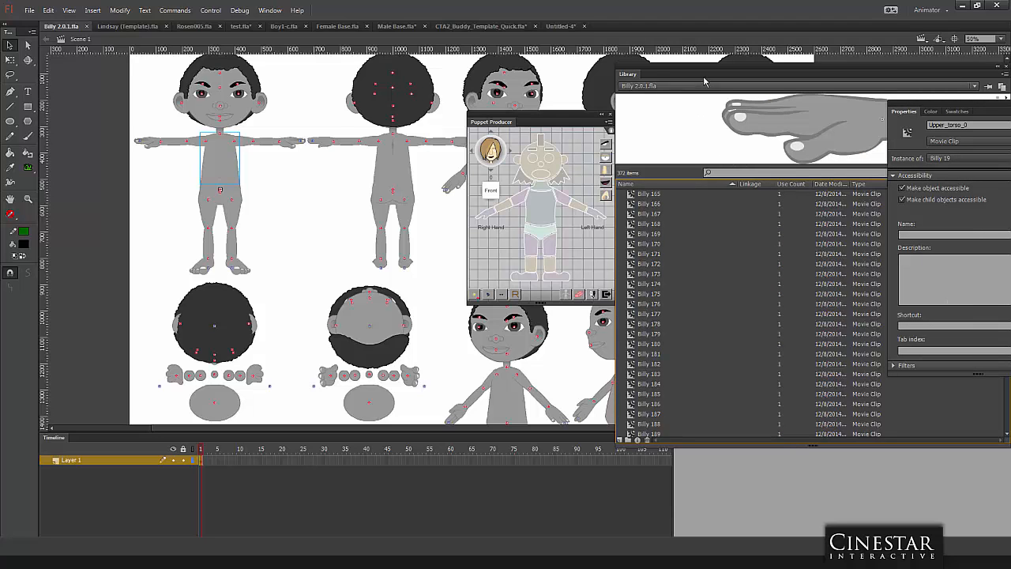
pyautogui.moveTo(704, 72); pyautogui.dragTo(387, 73)
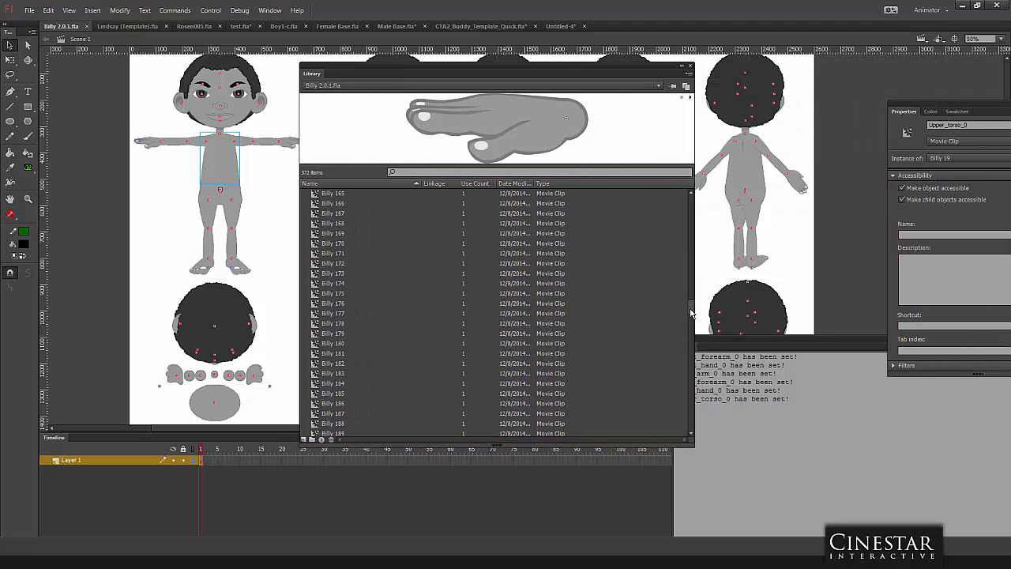
pyautogui.moveTo(691, 308); pyautogui.dragTo(693, 434)
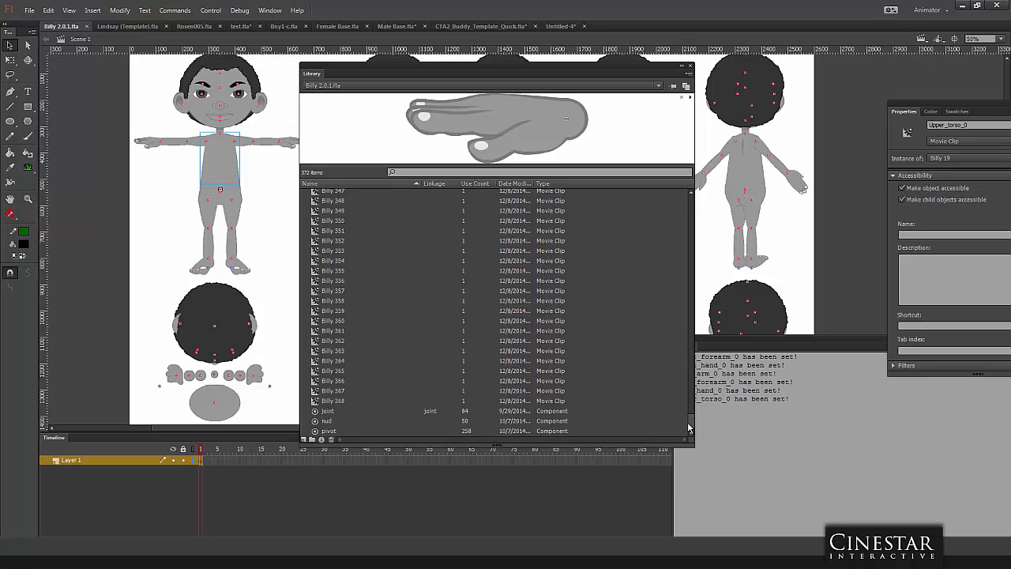
pyautogui.moveTo(689, 428); pyautogui.dragTo(686, 196)
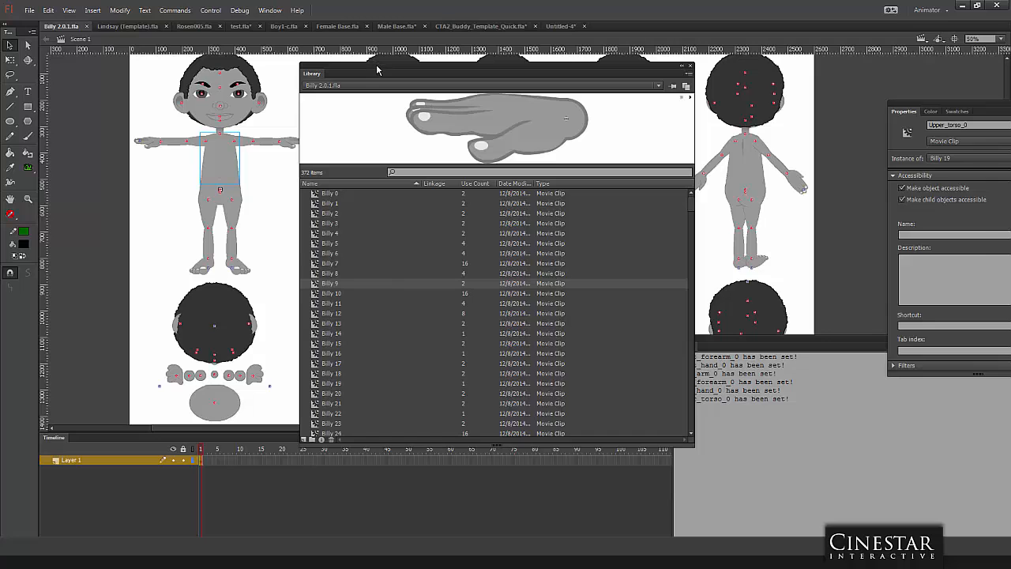
pyautogui.moveTo(376, 70); pyautogui.dragTo(705, 85)
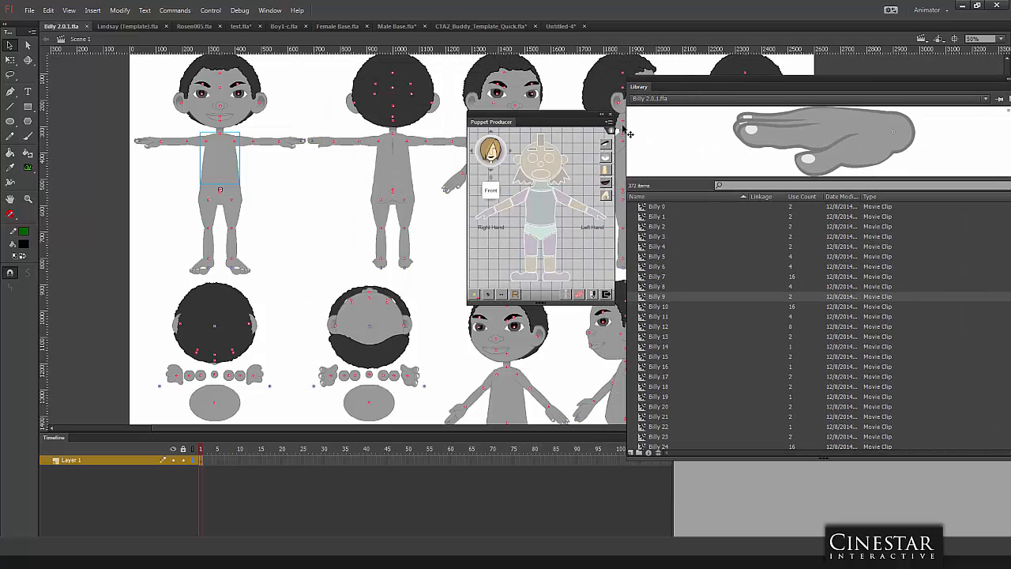
# Switch to Lindsay (Template).fla and examine how the movie clips throughout its library are named.
pyautogui.click(126, 26)
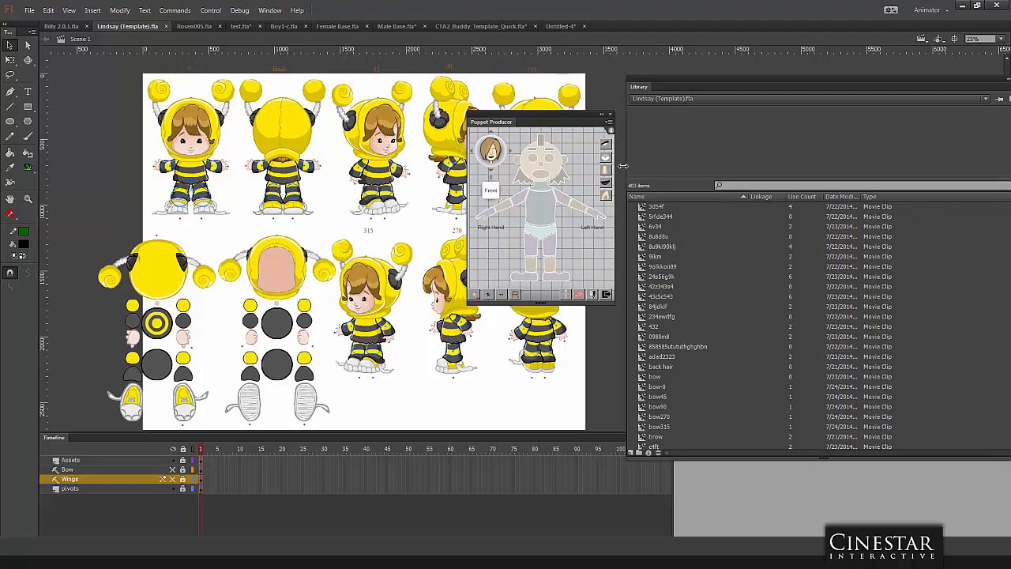
pyautogui.click(662, 236)
pyautogui.moveTo(683, 82); pyautogui.dragTo(305, 77)
pyautogui.scroll(-2, 344, 237)
pyautogui.click(344, 226)
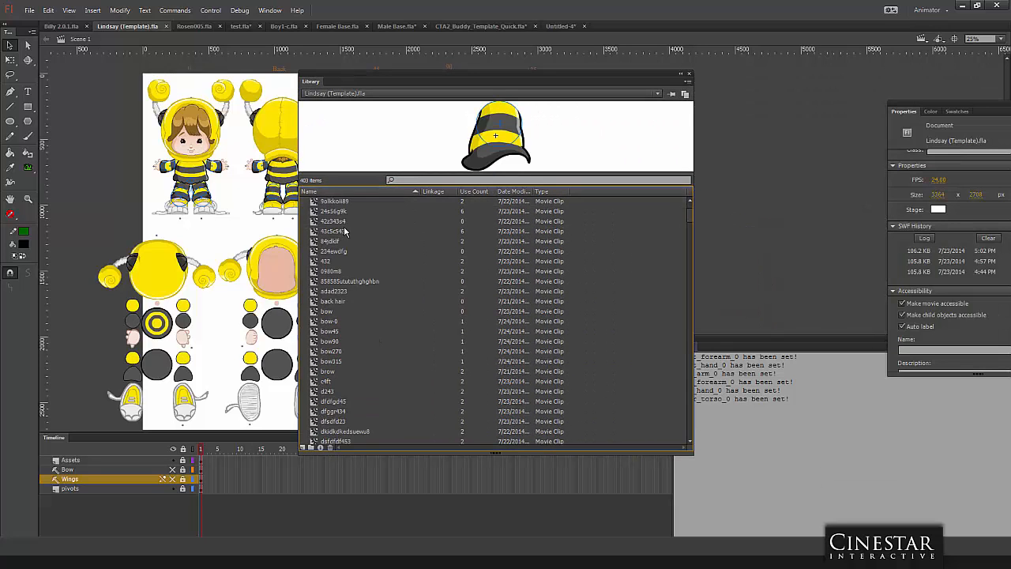
pyautogui.scroll(-15, 343, 226)
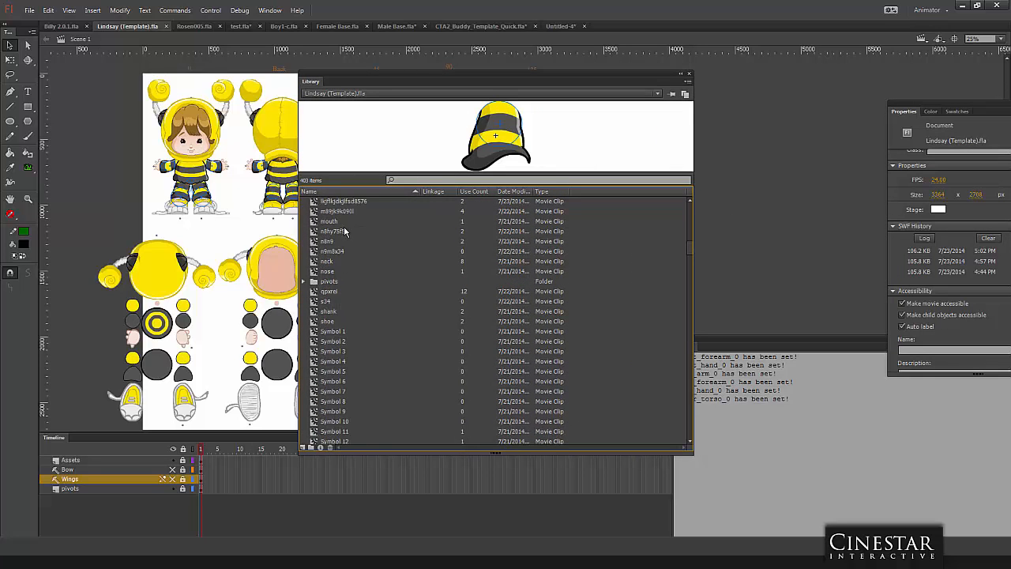
pyautogui.scroll(-20, 344, 229)
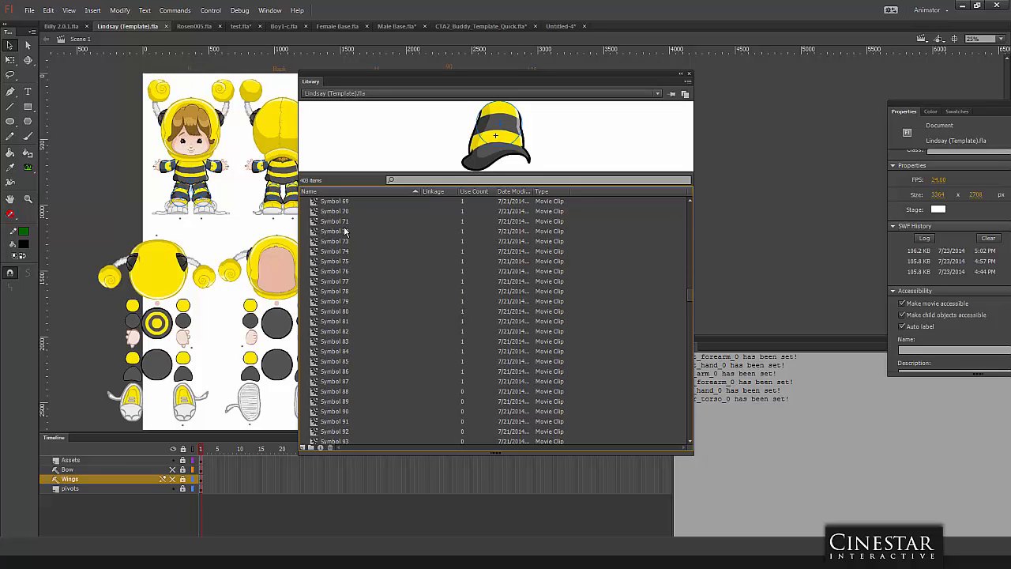
pyautogui.scroll(-20, 344, 231)
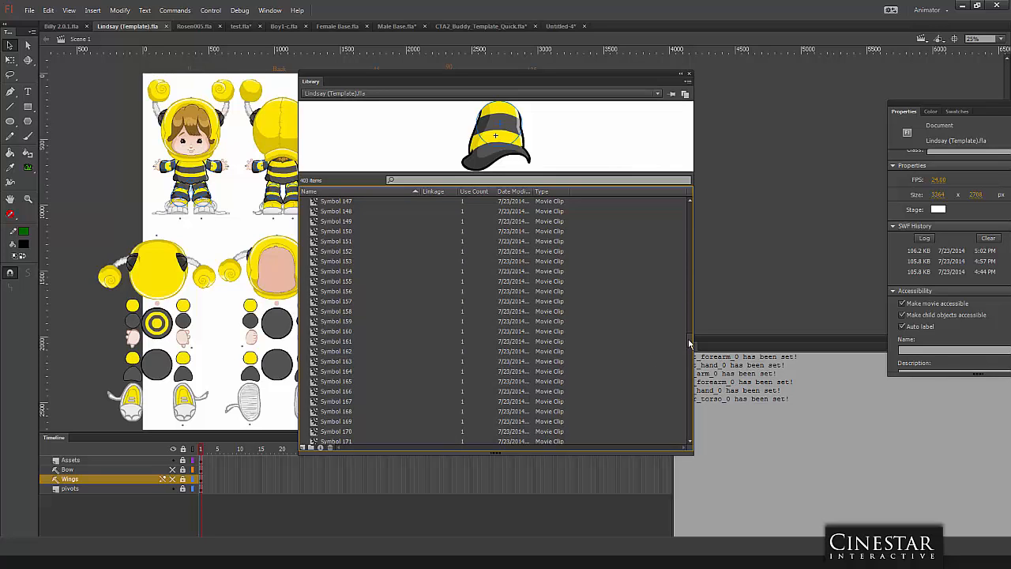
pyautogui.moveTo(688, 338); pyautogui.dragTo(682, 205)
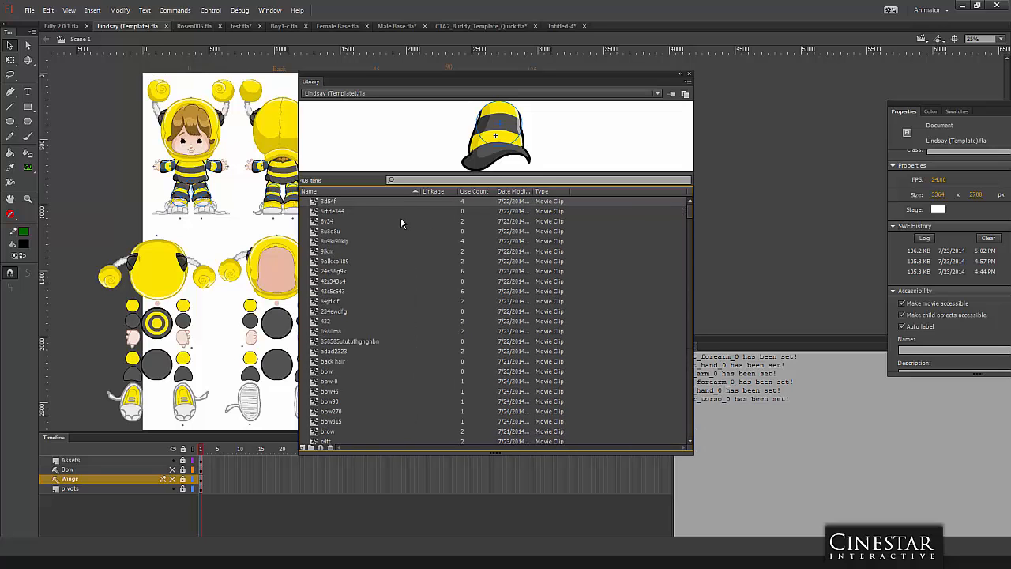
pyautogui.click(344, 211)
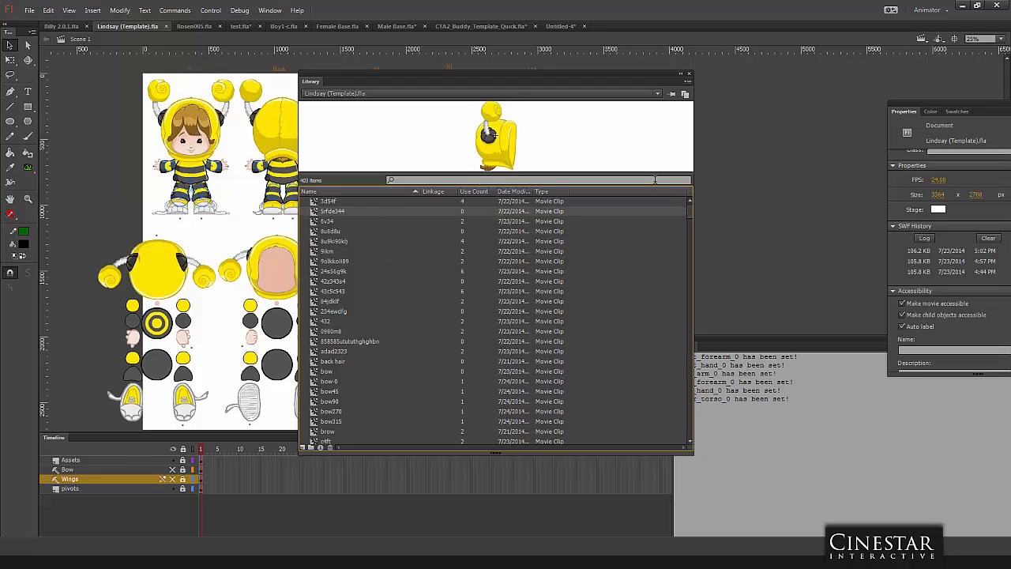
pyautogui.moveTo(355, 72); pyautogui.dragTo(635, 74)
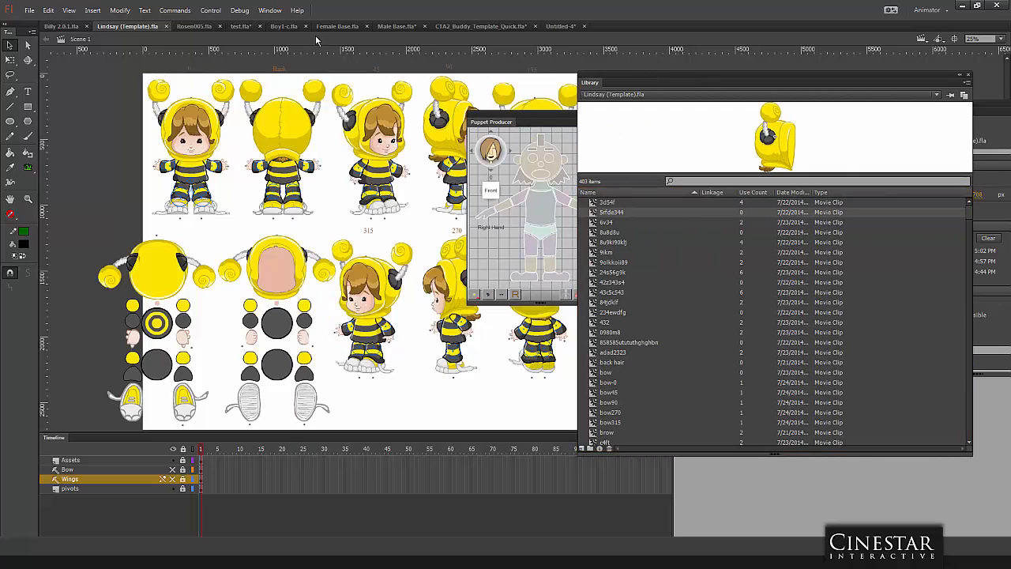
# Compare the library naming in Rosen005.fla, CTA2_Buddy_Template_Quick.fla and Female Base.fla.
pyautogui.click(196, 29)
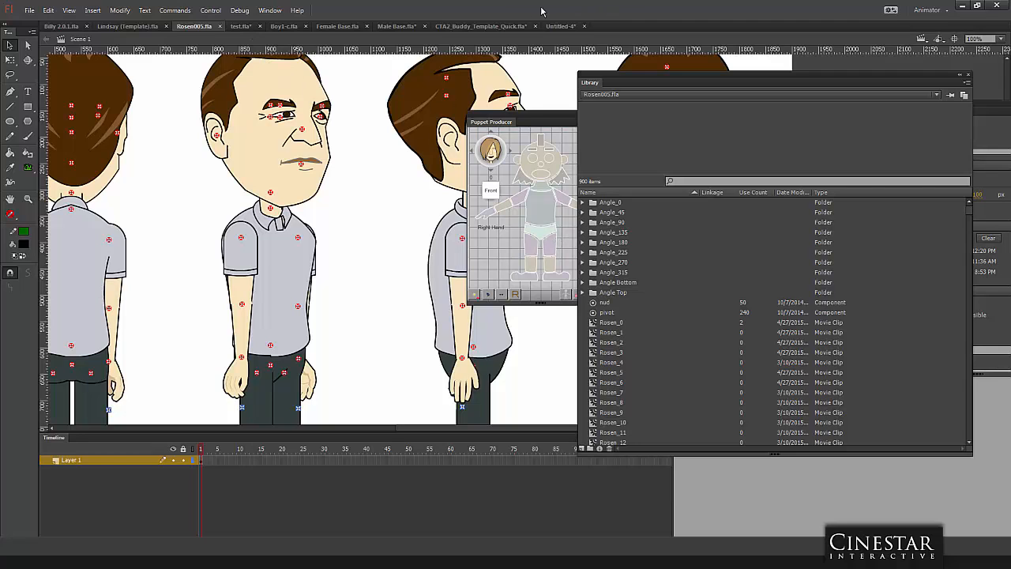
pyautogui.click(449, 30)
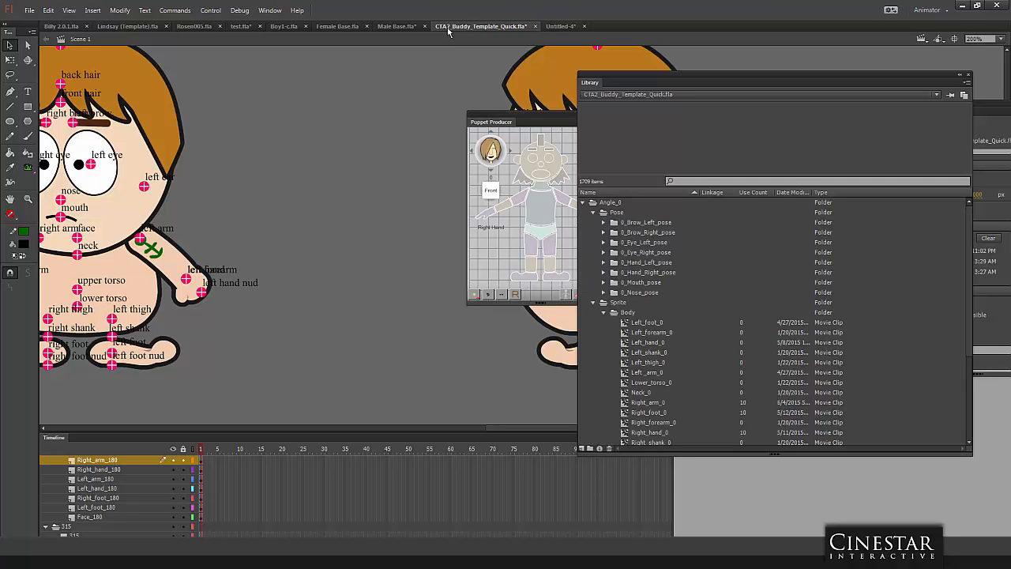
pyautogui.click(166, 134)
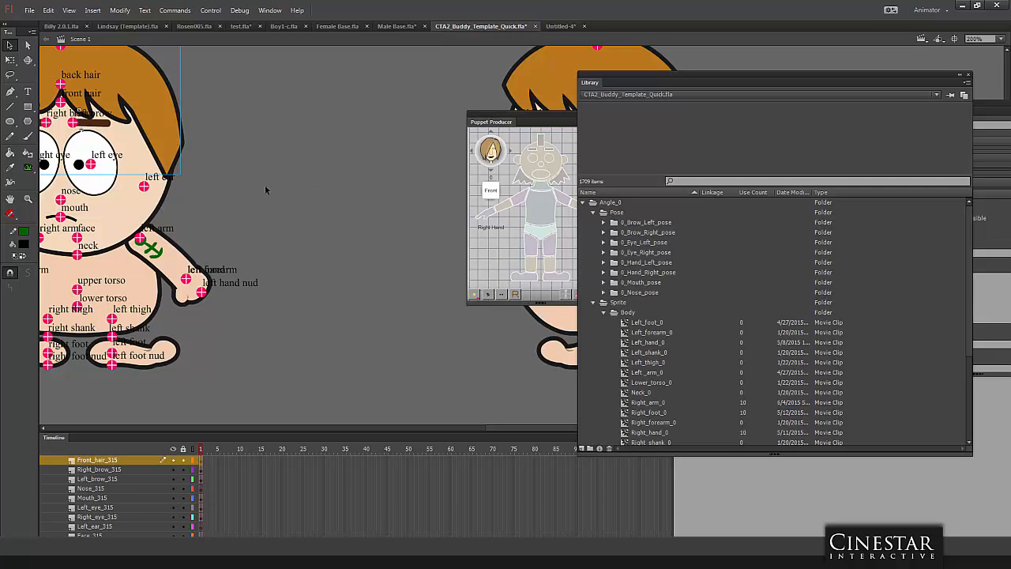
pyautogui.click(346, 27)
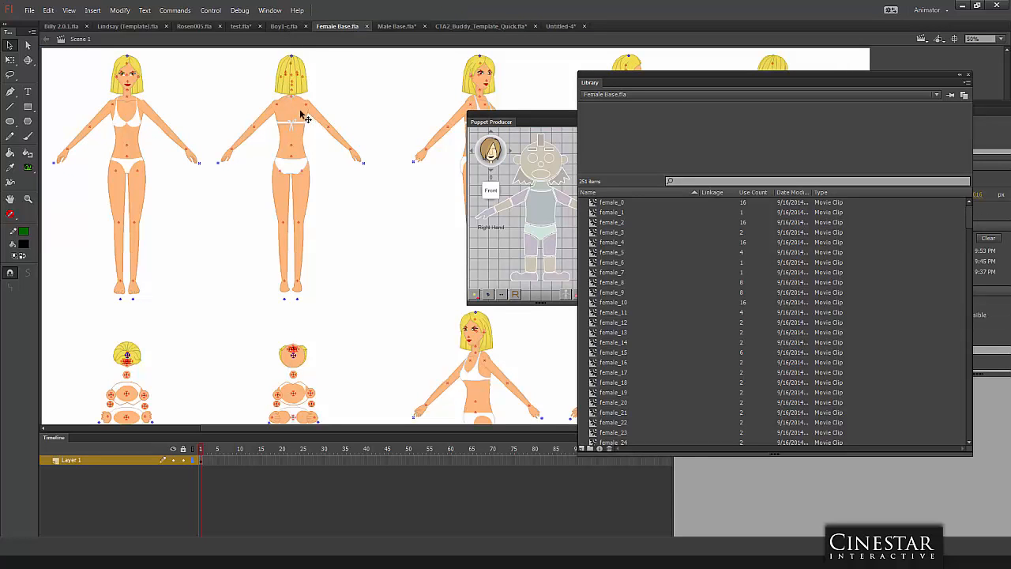
# Return to Lindsay (Template).fla and preview library symbol 24s56g9k and Symbol 61 through Symbol 64.
pyautogui.click(118, 27)
pyautogui.click(613, 272)
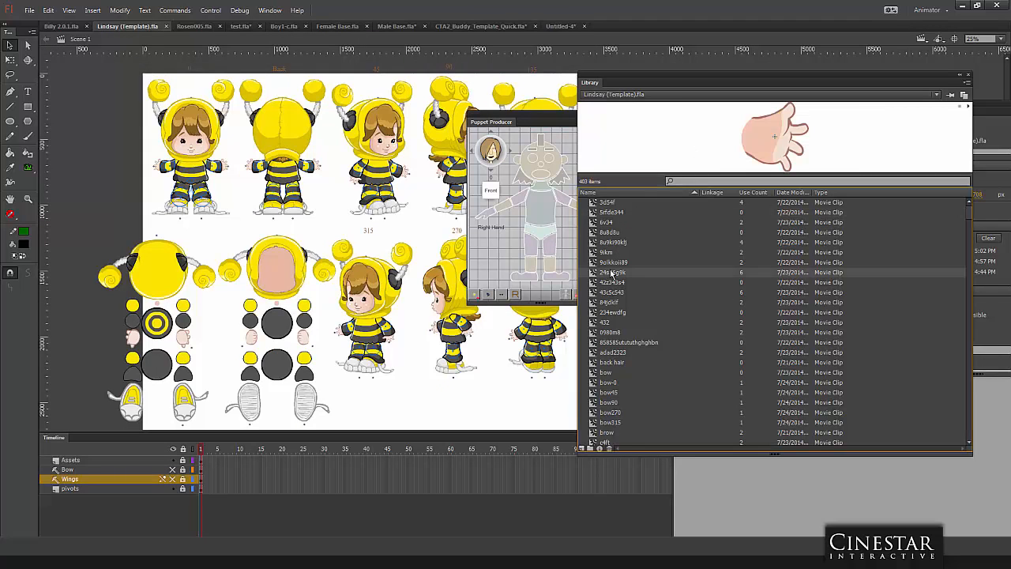
pyautogui.scroll(-10, 615, 275)
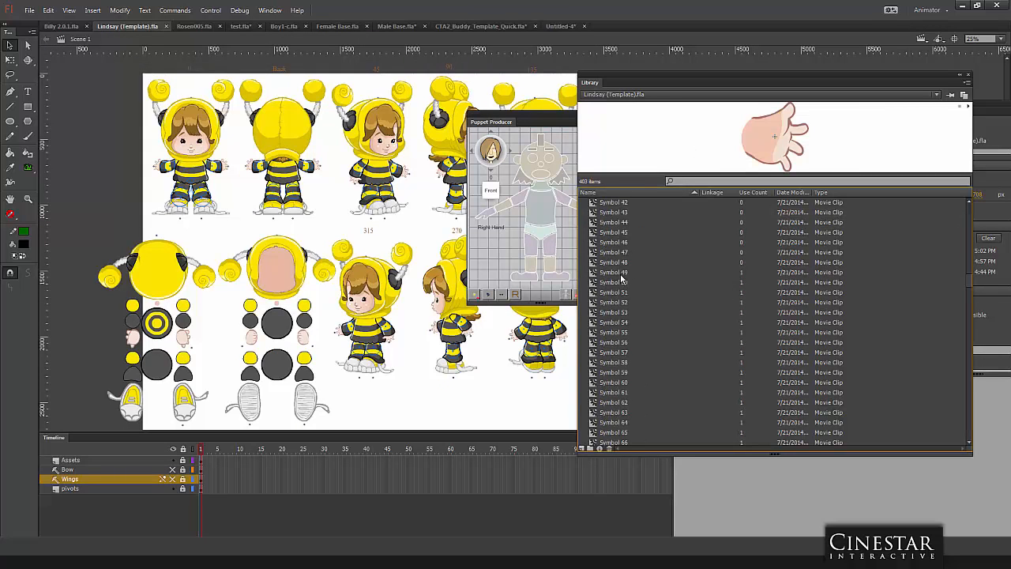
pyautogui.scroll(-5, 622, 277)
pyautogui.click(618, 242)
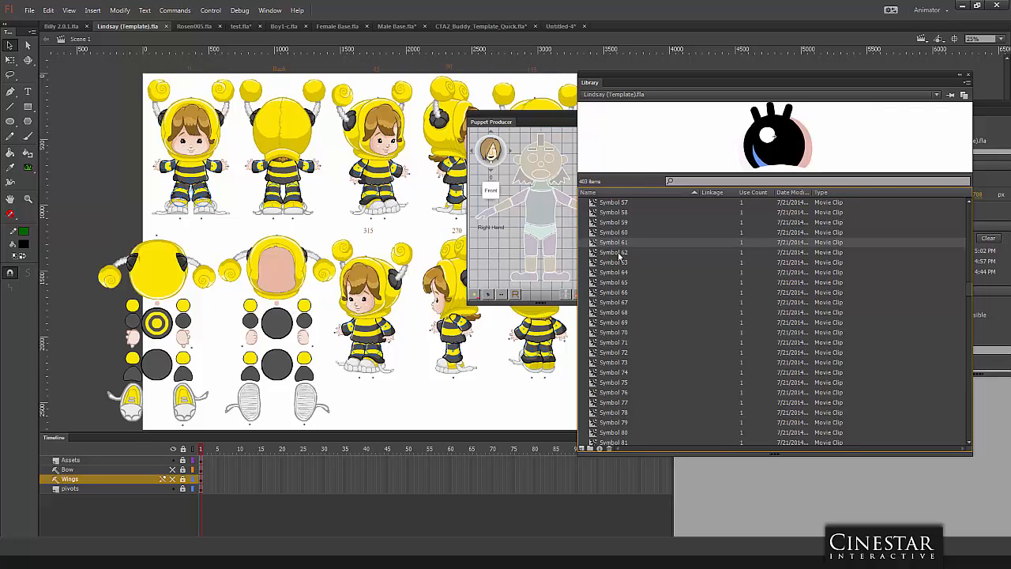
pyautogui.click(619, 253)
pyautogui.click(619, 262)
pyautogui.click(621, 273)
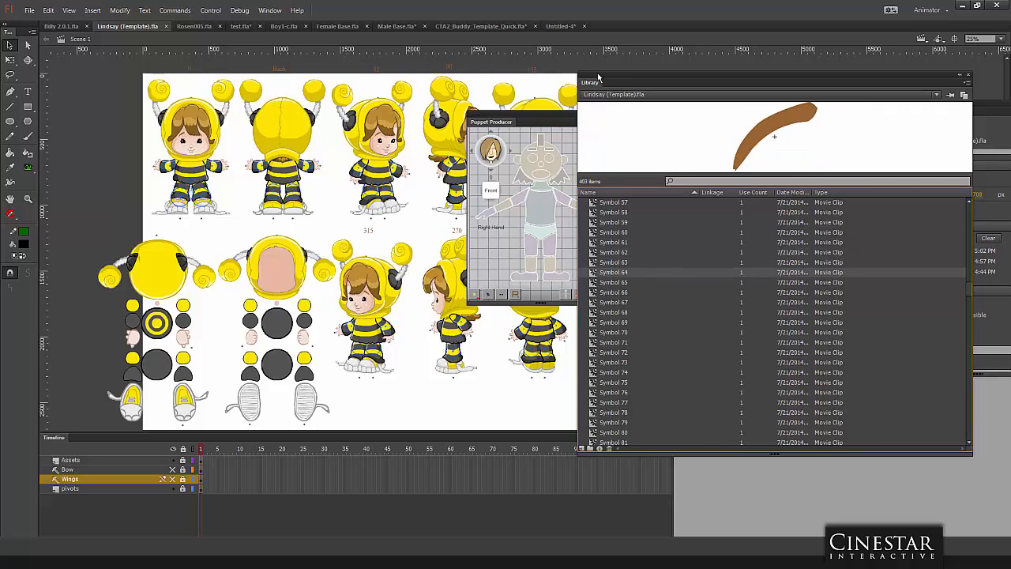
# Arrange the Puppet Producer and Library panels side by side so both are fully visible.
pyautogui.moveTo(599, 78); pyautogui.dragTo(659, 90)
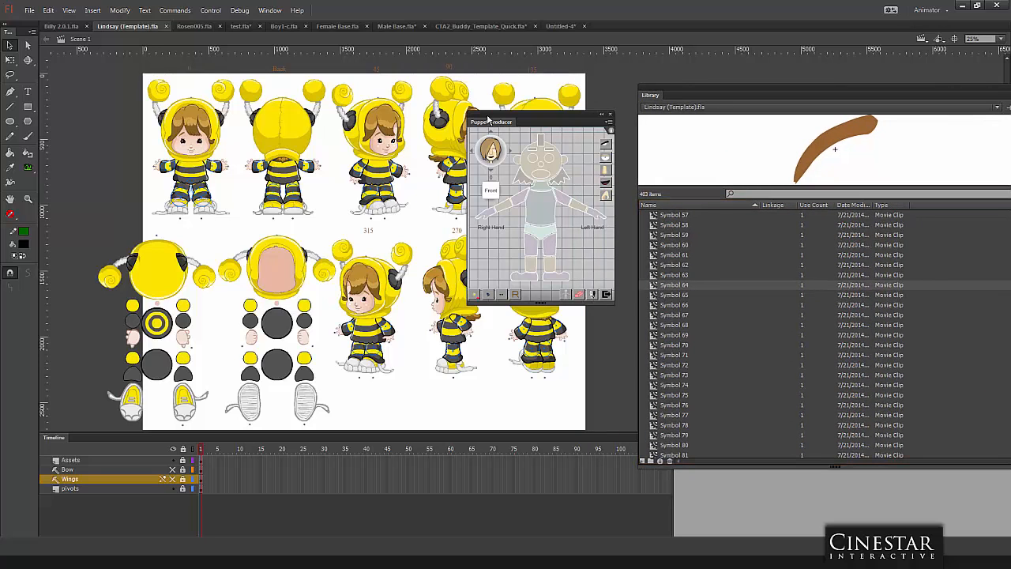
pyautogui.moveTo(490, 120); pyautogui.dragTo(417, 117)
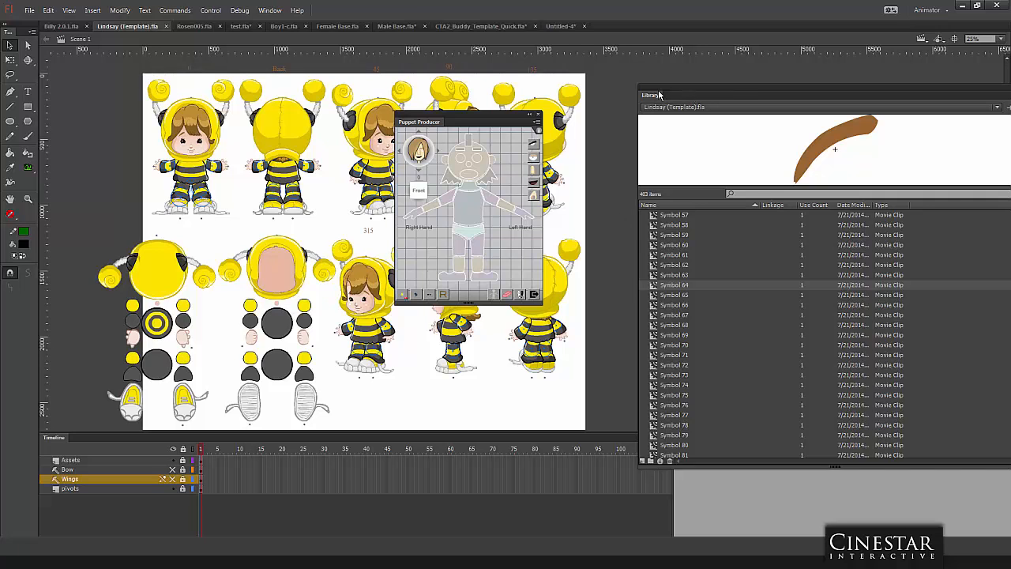
pyautogui.moveTo(474, 120); pyautogui.dragTo(224, 111)
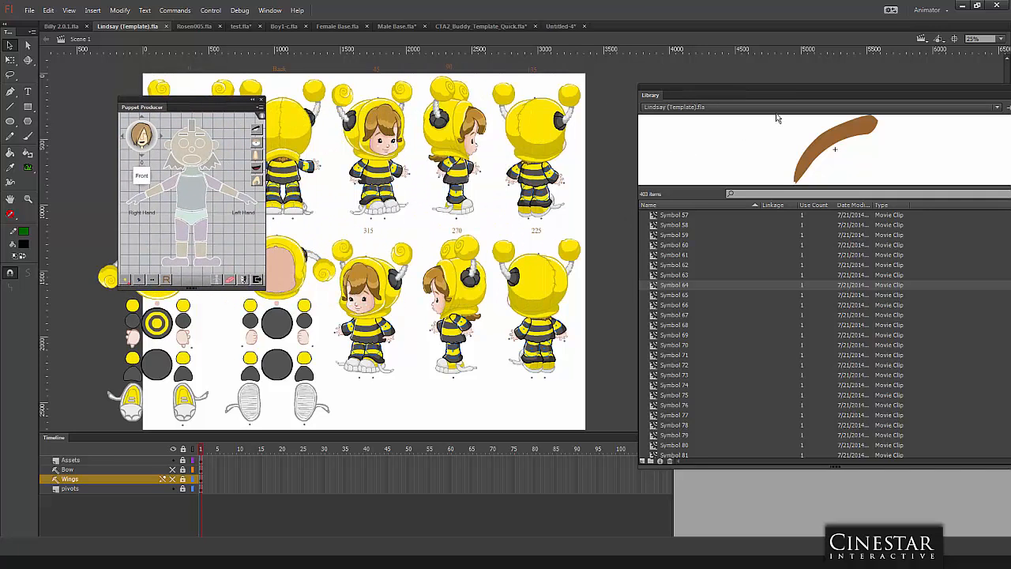
pyautogui.moveTo(743, 92); pyautogui.dragTo(462, 92)
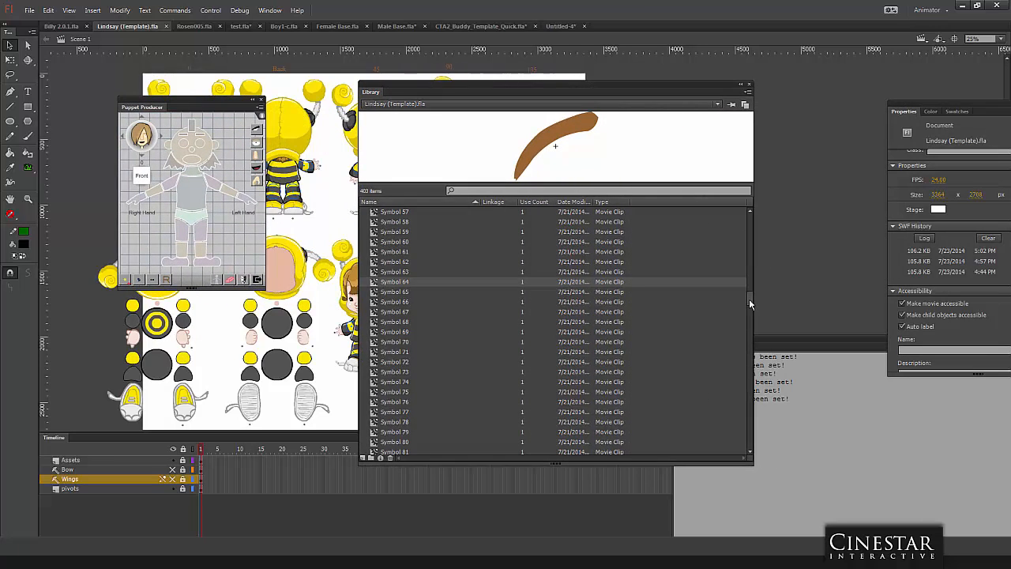
# Preview the nud and pivot symbols inside the library's pivots folder and collapse the folder.
pyautogui.moveTo(749, 299); pyautogui.dragTo(745, 265)
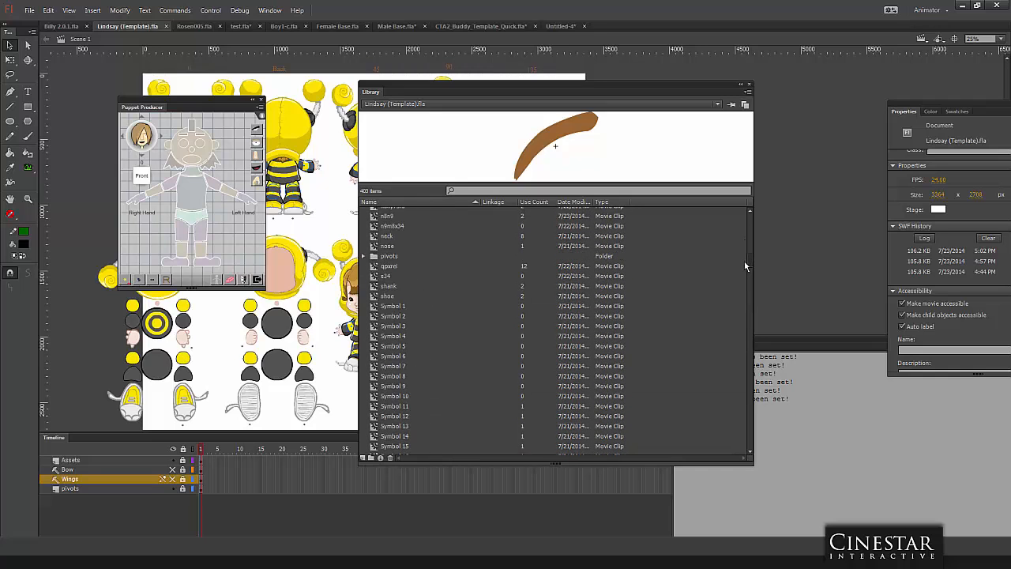
pyautogui.click(366, 257)
pyautogui.click(386, 259)
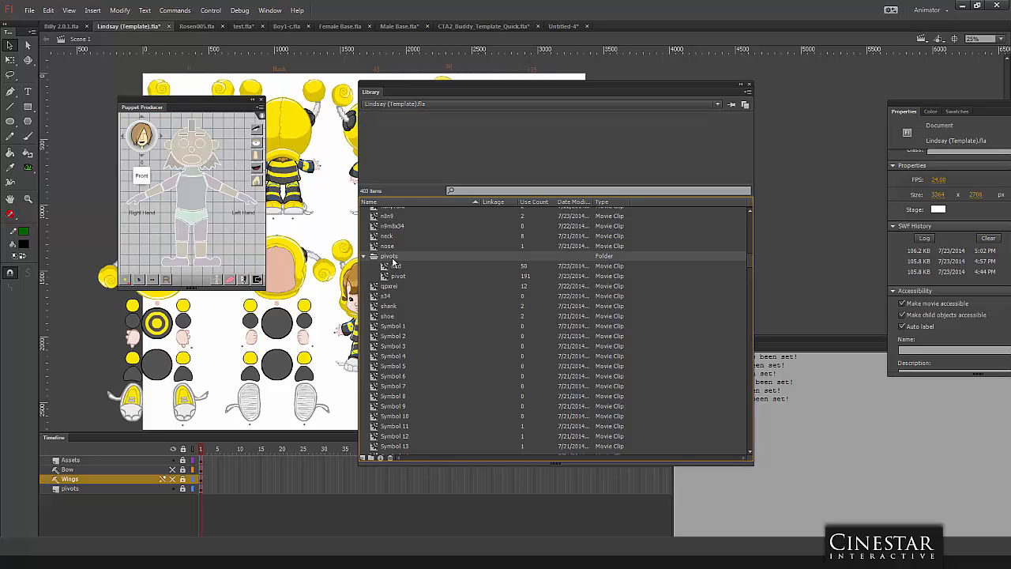
pyautogui.click(392, 266)
pyautogui.click(397, 277)
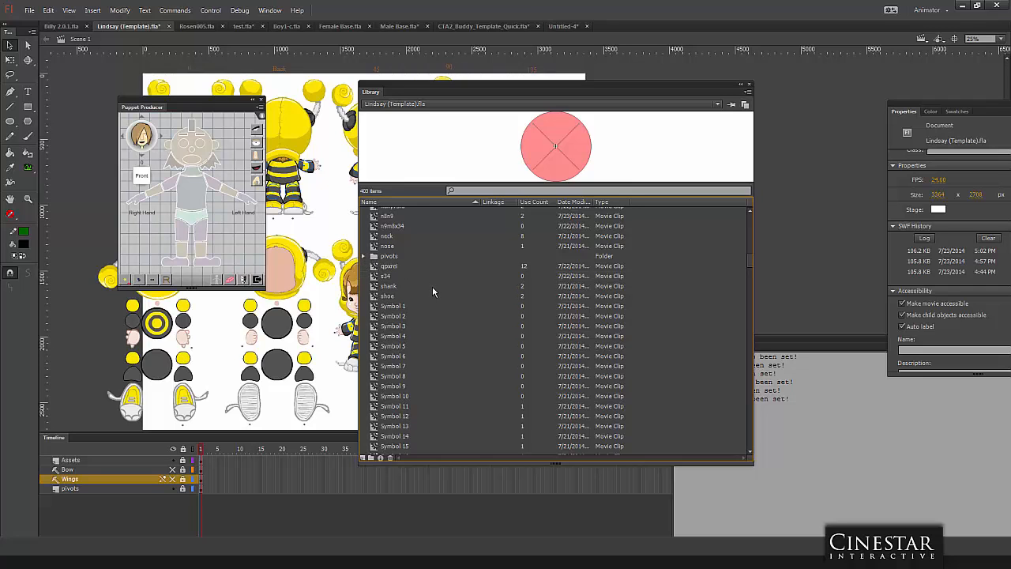
# Select all items in the Lindsay library and expand the pivots folder to check its contents.
pyautogui.moveTo(751, 265); pyautogui.dragTo(744, 456)
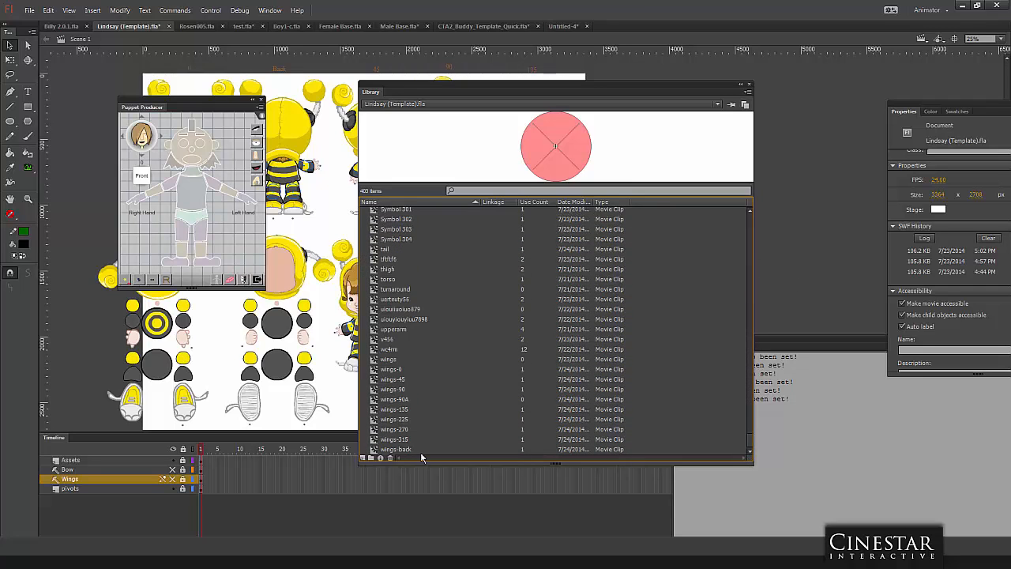
pyautogui.click(389, 450)
pyautogui.hotkey('ctrl', 'a')
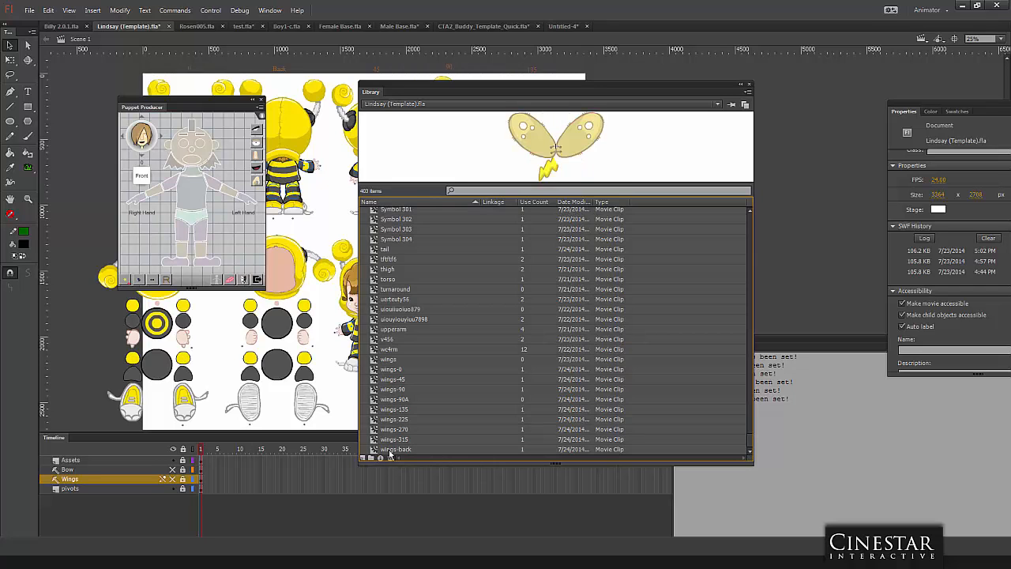
pyautogui.moveTo(751, 448); pyautogui.dragTo(746, 255)
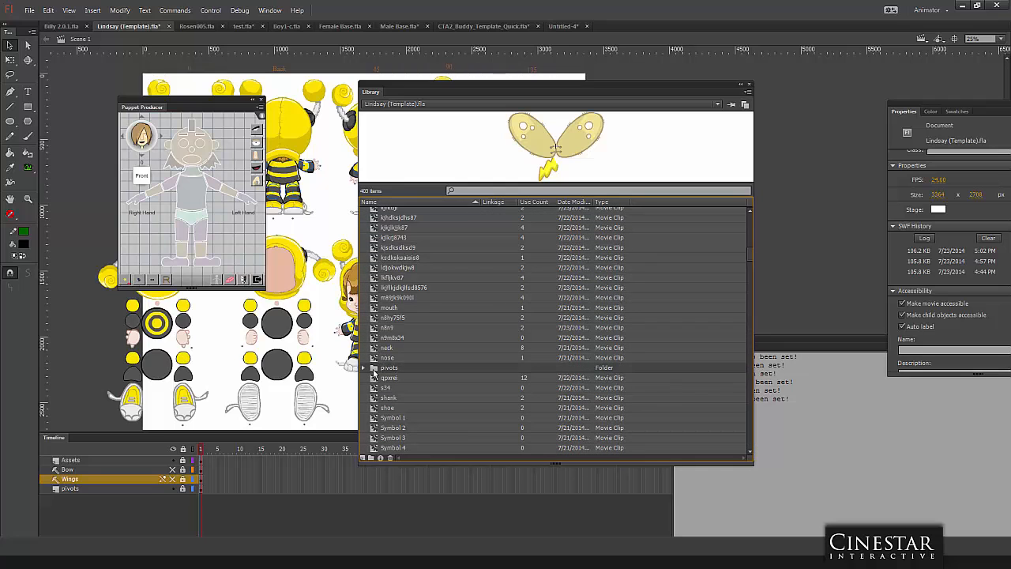
pyautogui.click(365, 368)
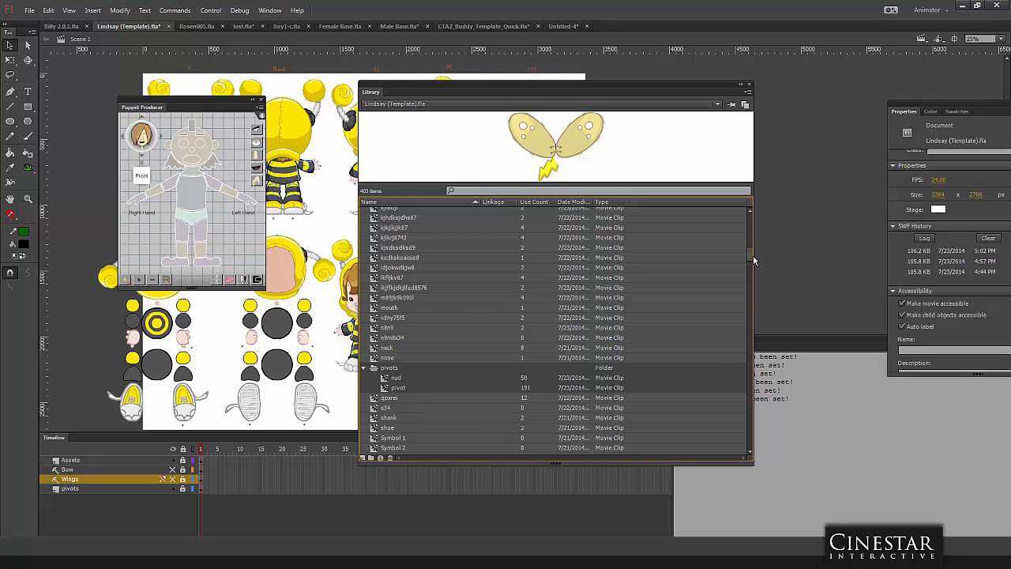
pyautogui.moveTo(753, 254); pyautogui.dragTo(740, 212)
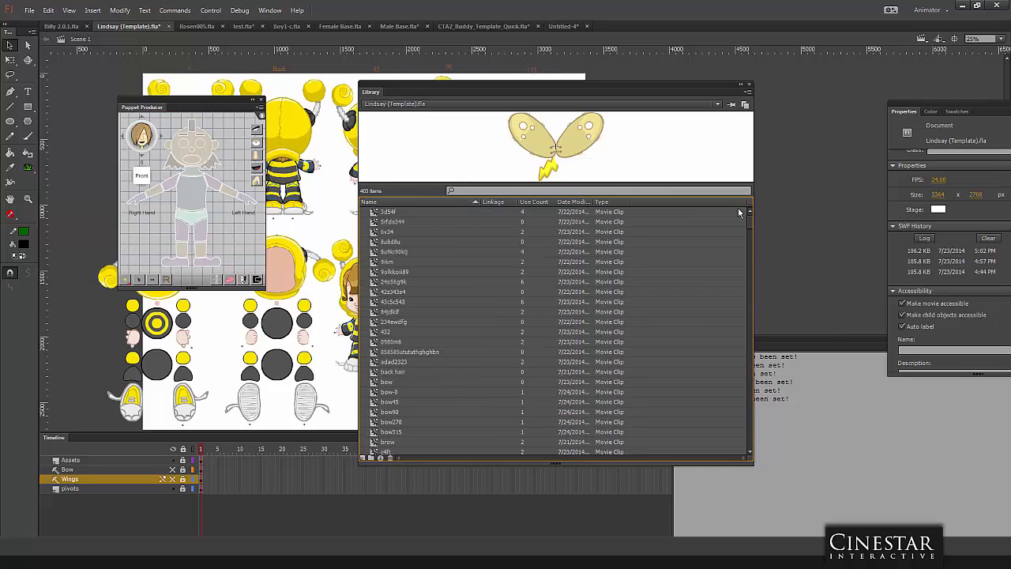
# Batch-rename the selected library items with Puppet Producer using the item name "Lindsay".
pyautogui.click(167, 280)
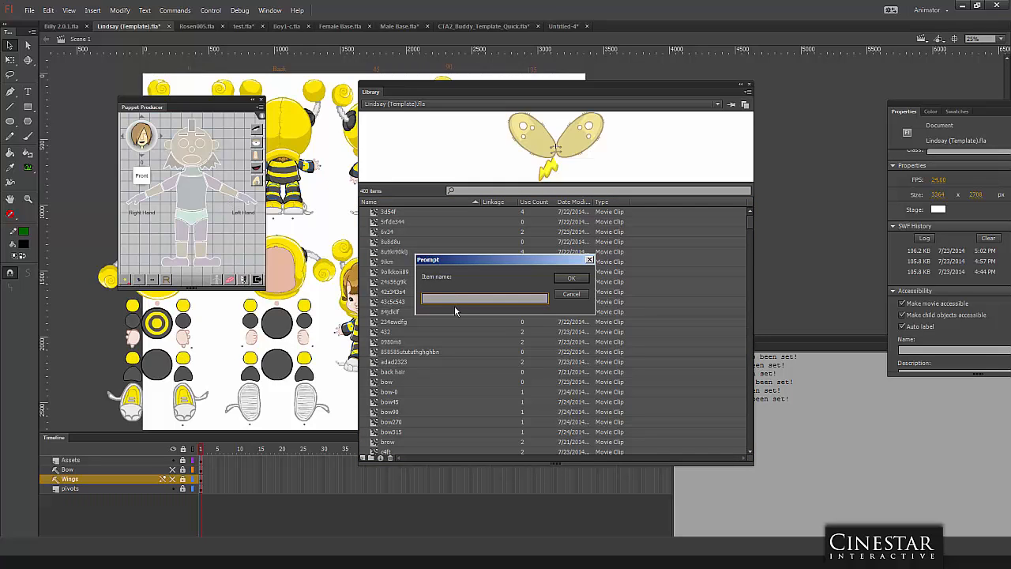
pyautogui.write('Lindsay')
pyautogui.click(556, 279)
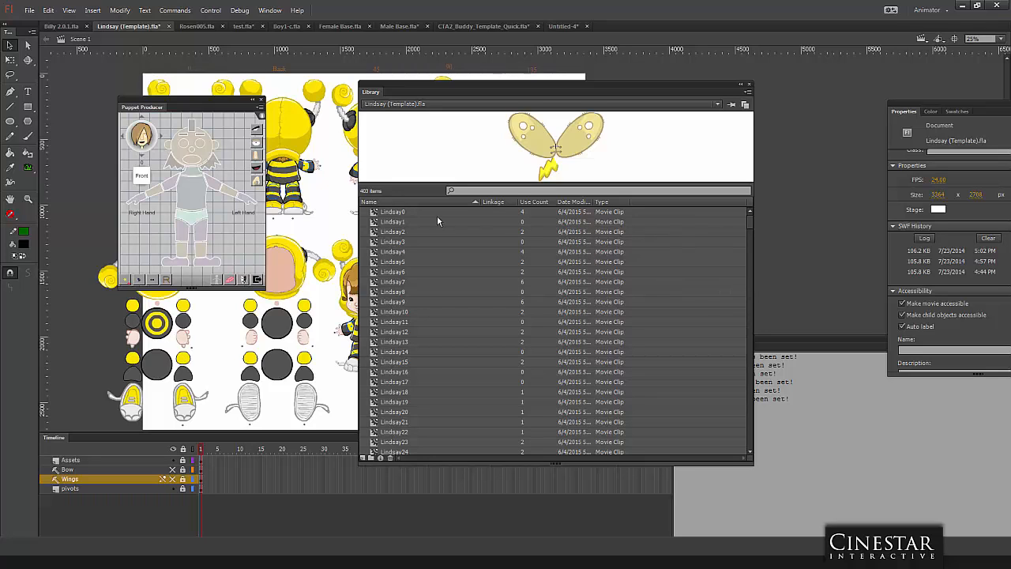
# Preview the renamed symbols Lindsay0 through Lindsay3 and save Lindsay (Template).fla.
pyautogui.click(392, 223)
pyautogui.click(390, 234)
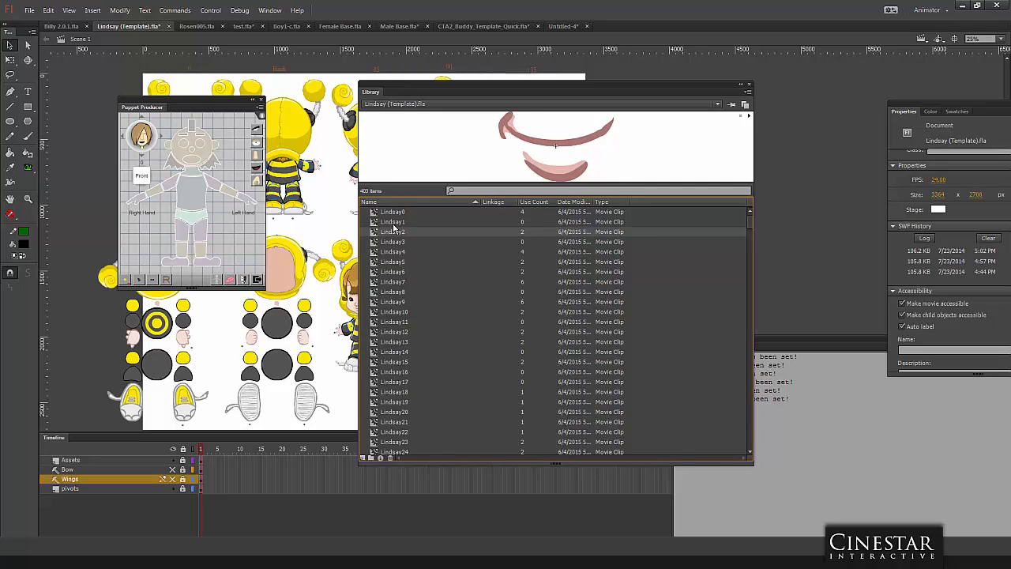
pyautogui.click(392, 213)
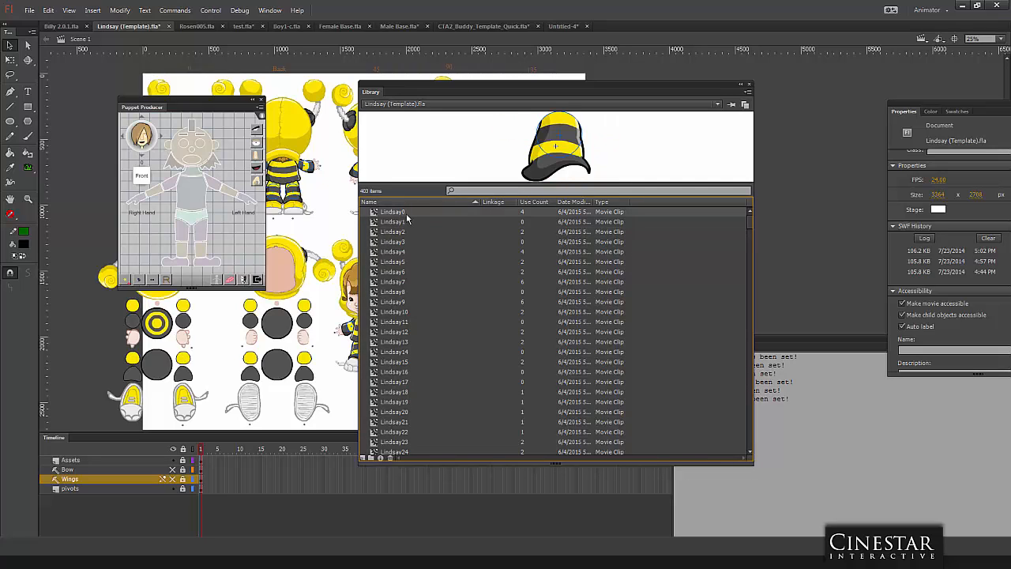
pyautogui.click(395, 223)
pyautogui.click(399, 232)
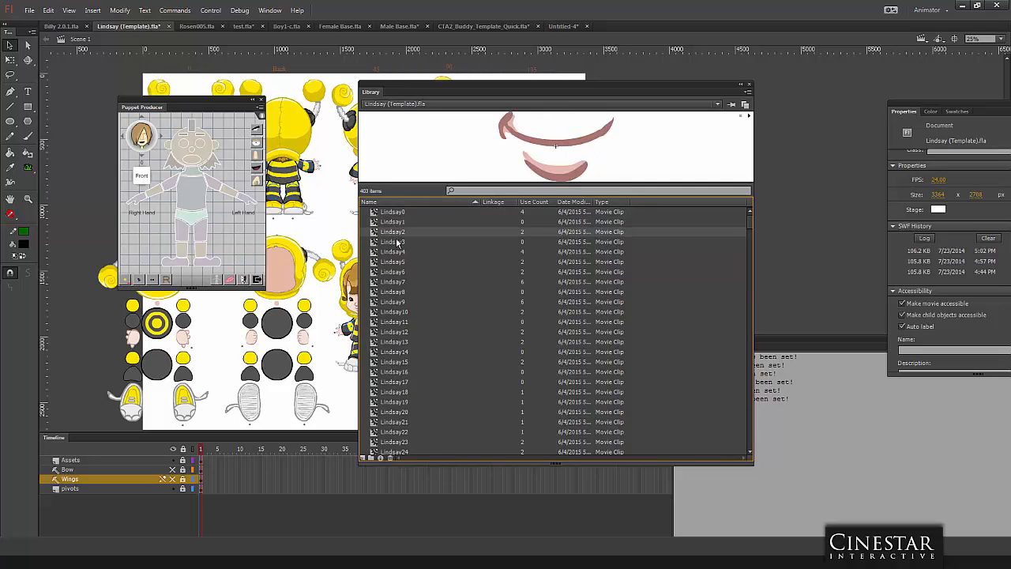
pyautogui.click(400, 241)
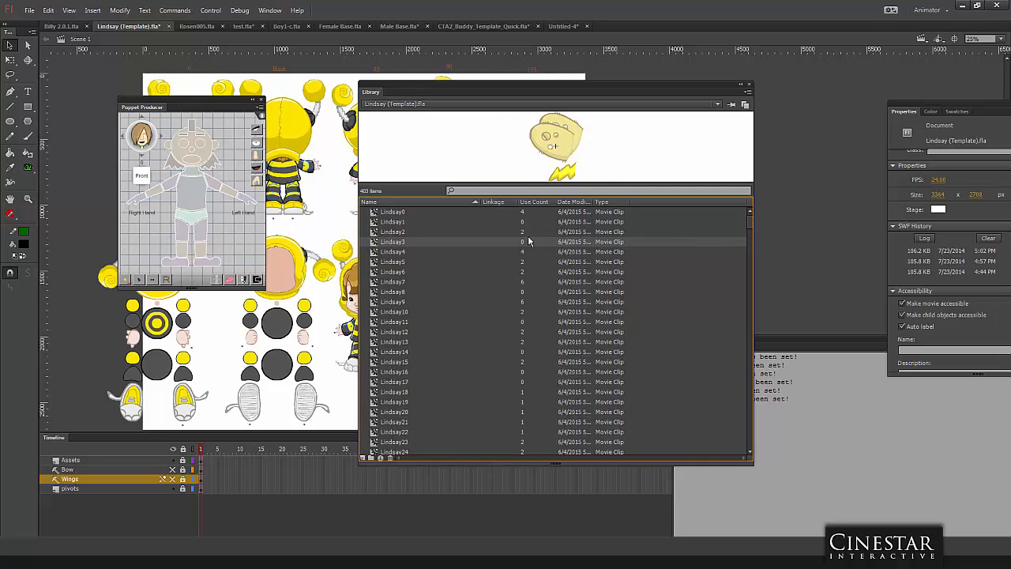
pyautogui.hotkey('ctrl', 's')
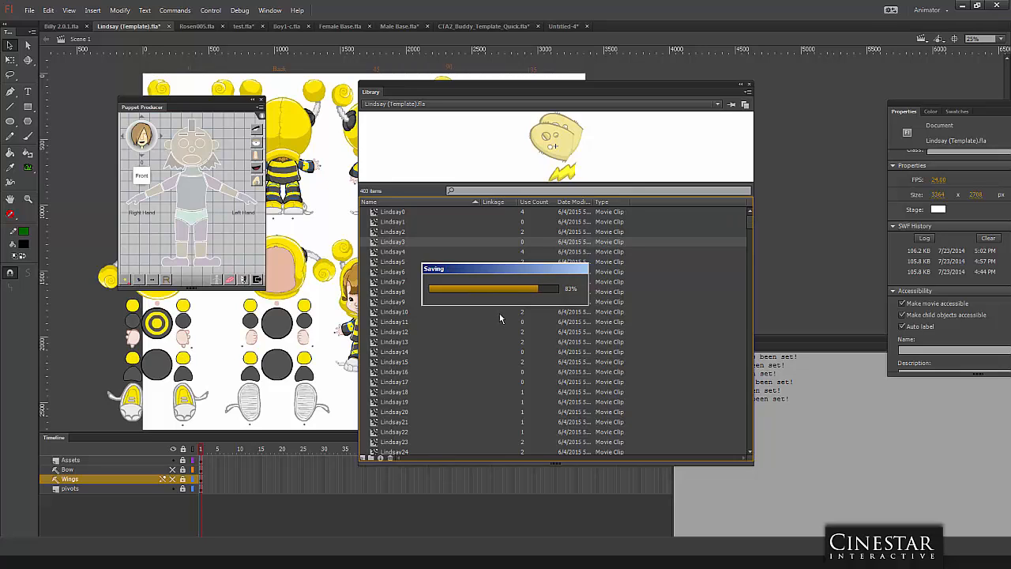
# Open the Lindsay10 symbol for editing, move the Library panel clear of the stage and enlarge the eyebrow artwork.
pyautogui.click(399, 313)
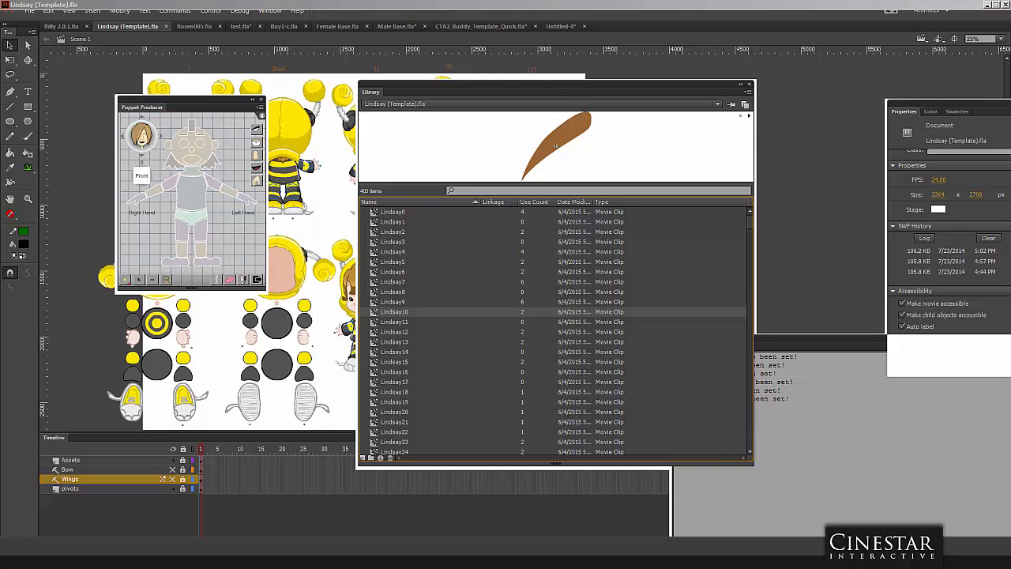
pyautogui.rightClick(175, 558)
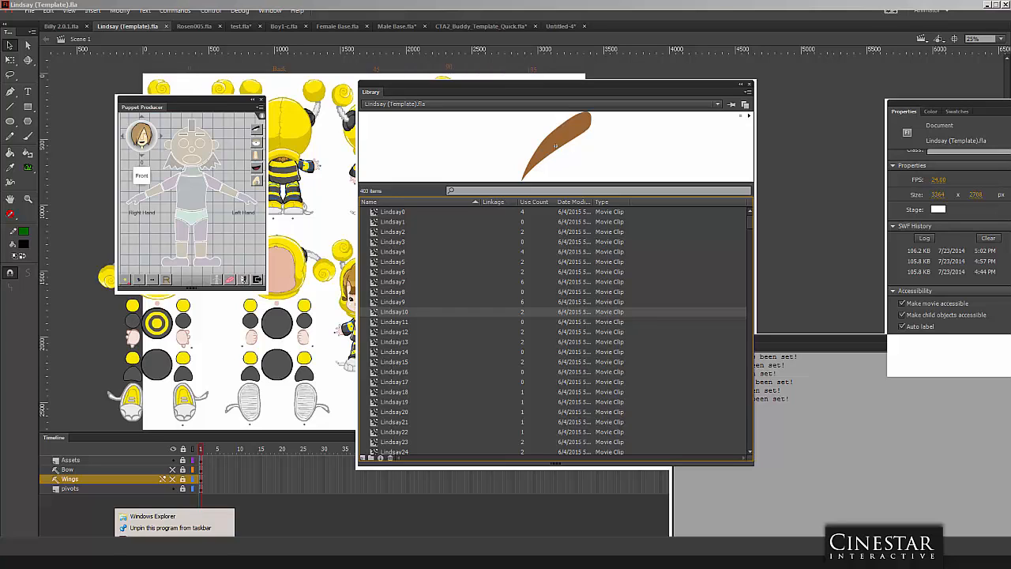
pyautogui.click(171, 540)
pyautogui.moveTo(186, 558)
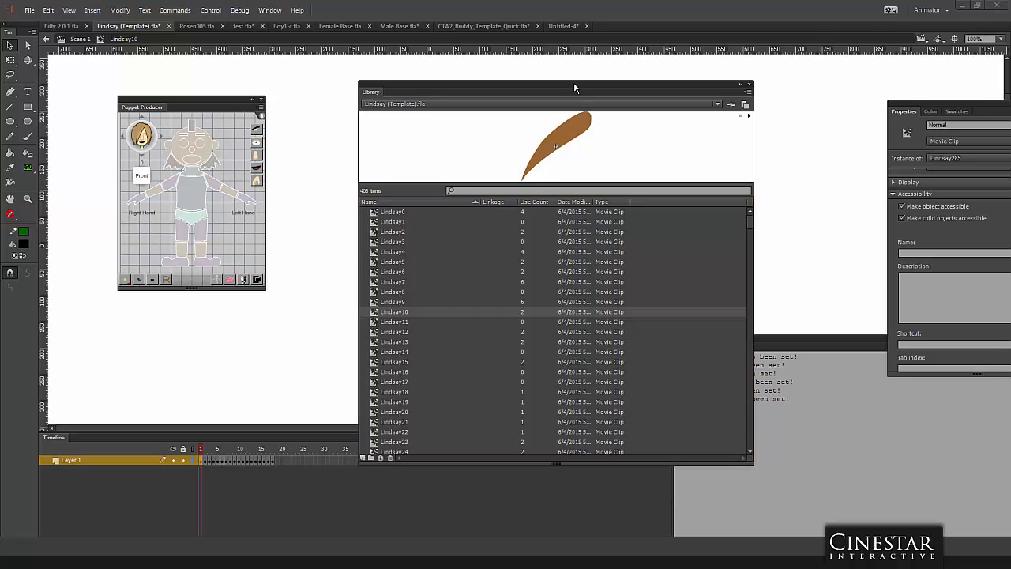
pyautogui.moveTo(574, 83); pyautogui.dragTo(799, 92)
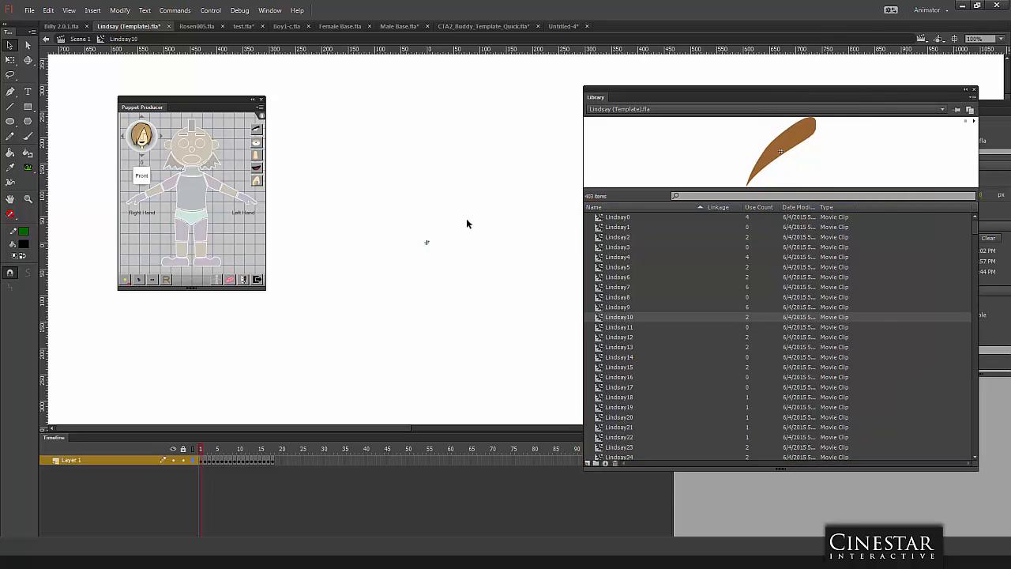
pyautogui.moveTo(467, 218); pyautogui.dragTo(387, 285)
pyautogui.hotkey('ctrl', '=')
pyautogui.hotkey('ctrl', '=')
pyautogui.hotkey('ctrl', '=')
pyautogui.hotkey('ctrl', '=')
pyautogui.hotkey('ctrl', '=')
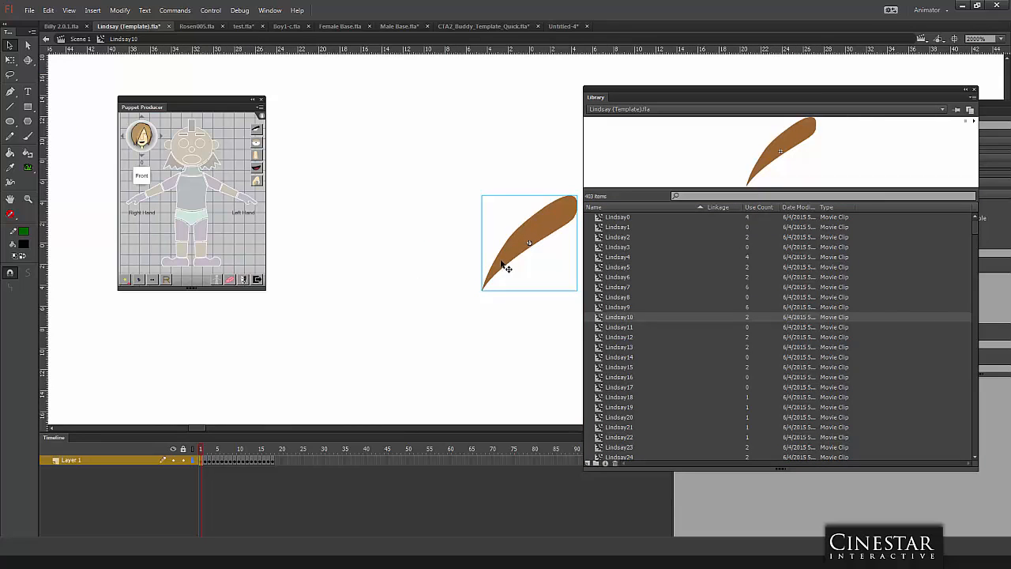
# Shift the eyebrow artwork slightly down inside Lindsay10, put it back in its original position and deselect it.
pyautogui.moveTo(505, 263); pyautogui.dragTo(382, 256)
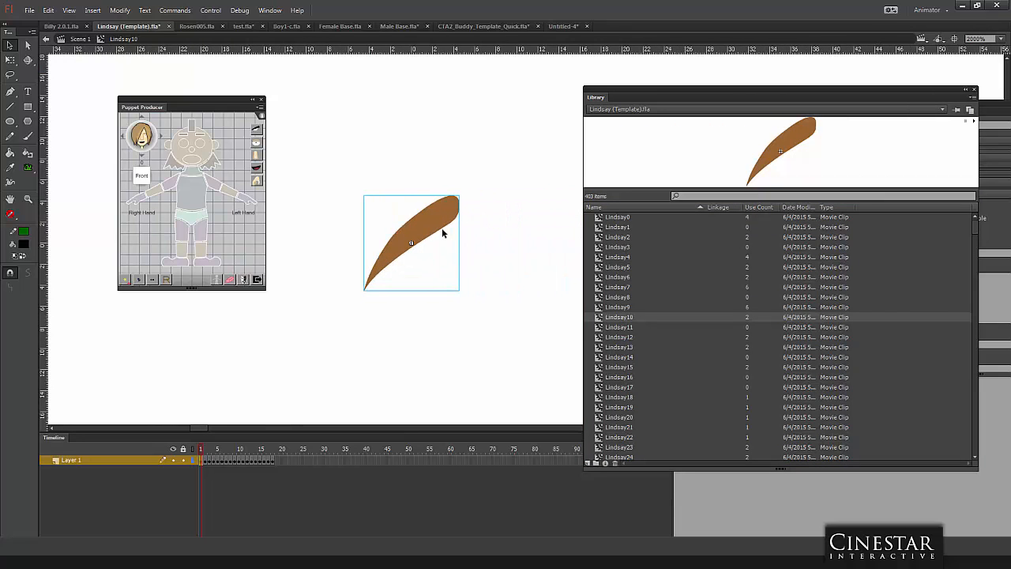
pyautogui.moveTo(437, 229)
pyautogui.mouseDown()
pyautogui.moveTo(413, 230)
pyautogui.moveTo(434, 234)
pyautogui.mouseUp()
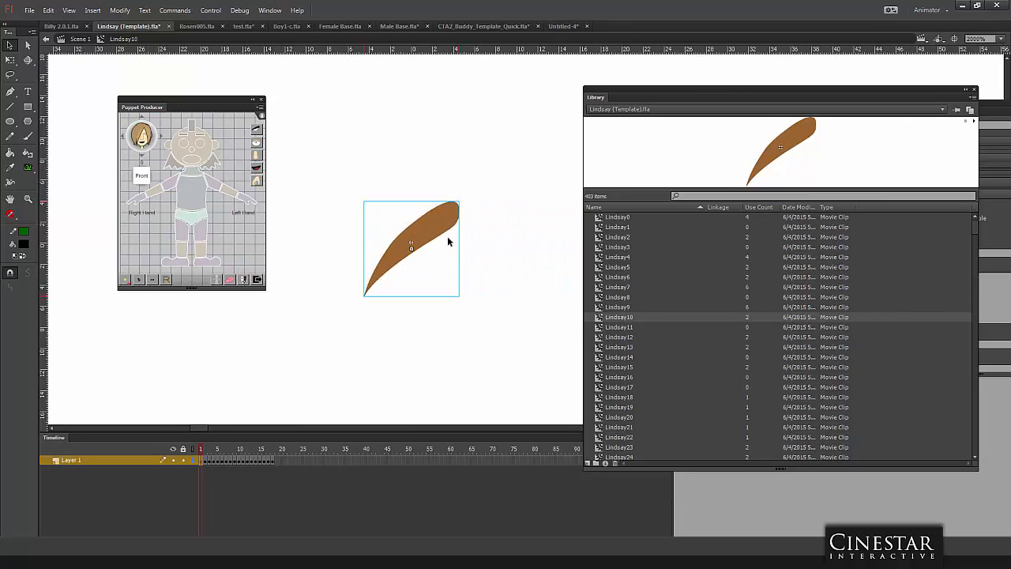
pyautogui.hotkey('ctrl', 'alt', '5')
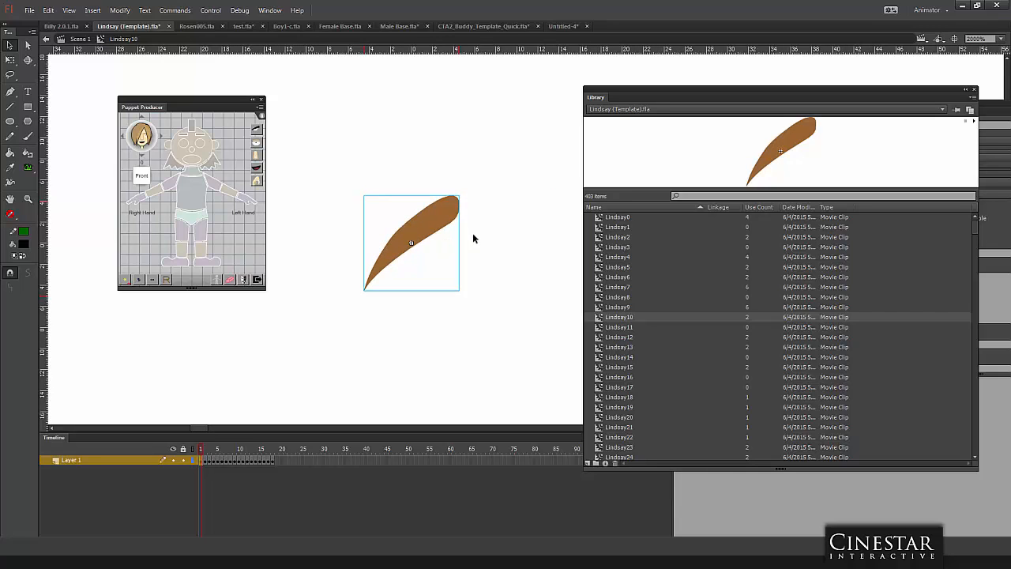
pyautogui.click(309, 111)
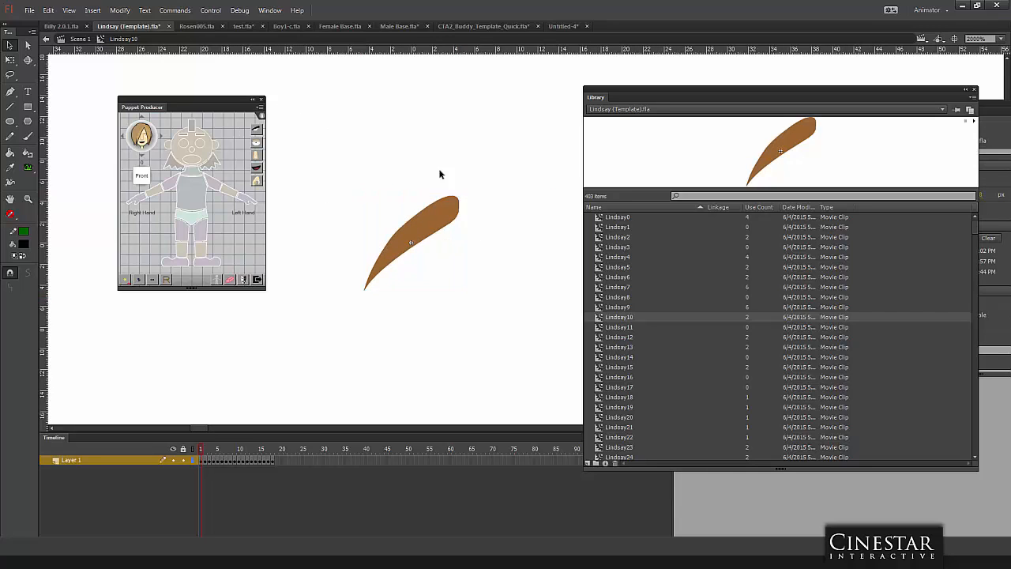
# Preview Lindsay399, Lindsay398, Lindsay397 and Lindsay395 at the end of the library list and return to Scene 1.
pyautogui.moveTo(975, 235); pyautogui.dragTo(932, 466)
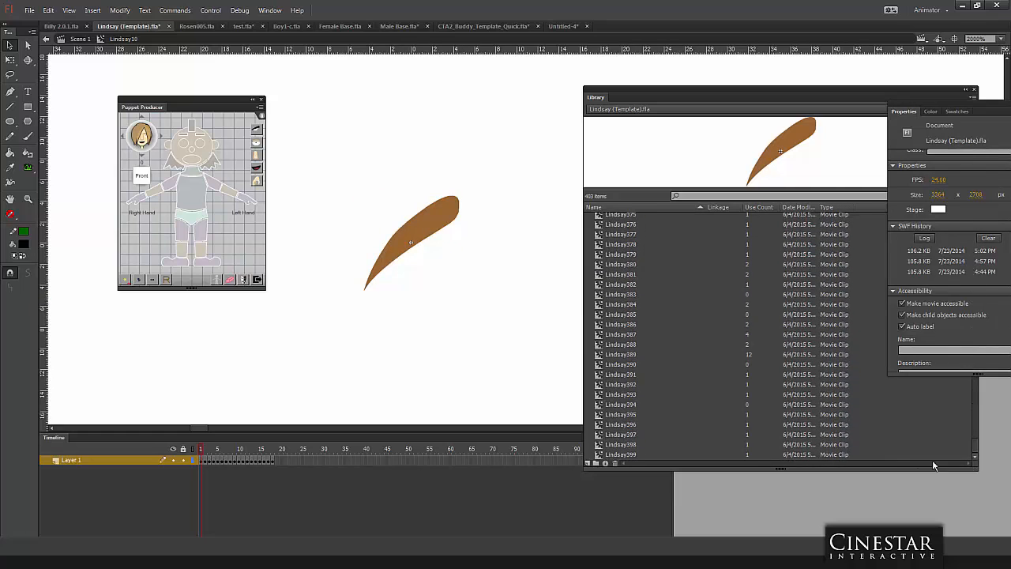
pyautogui.click(624, 456)
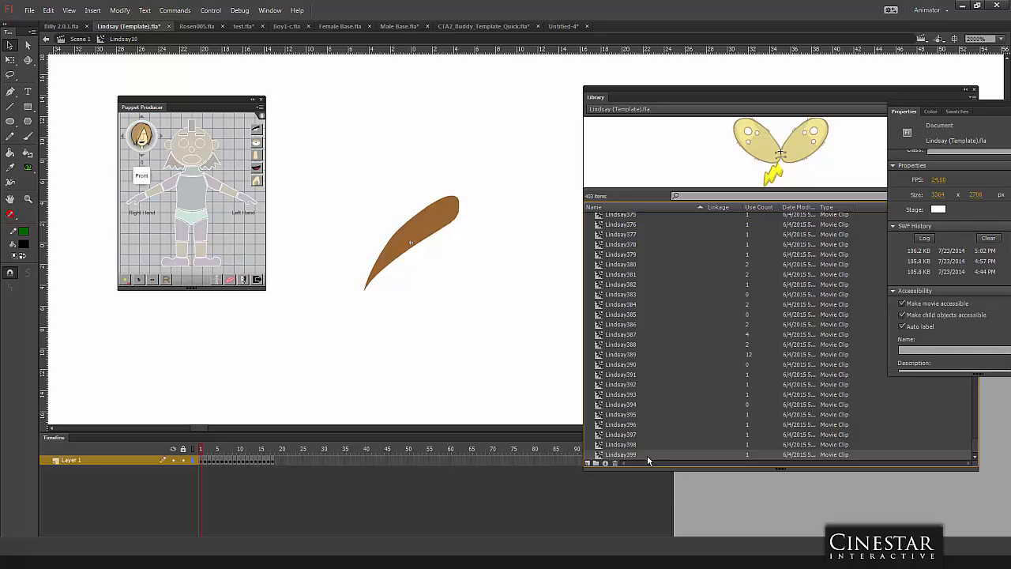
pyautogui.click(631, 446)
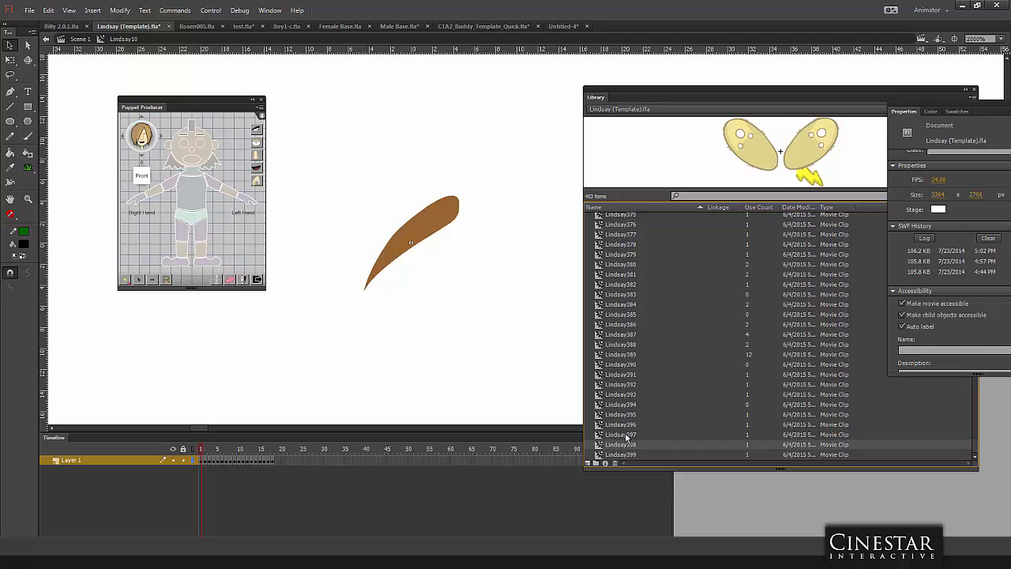
pyautogui.click(626, 435)
pyautogui.click(628, 416)
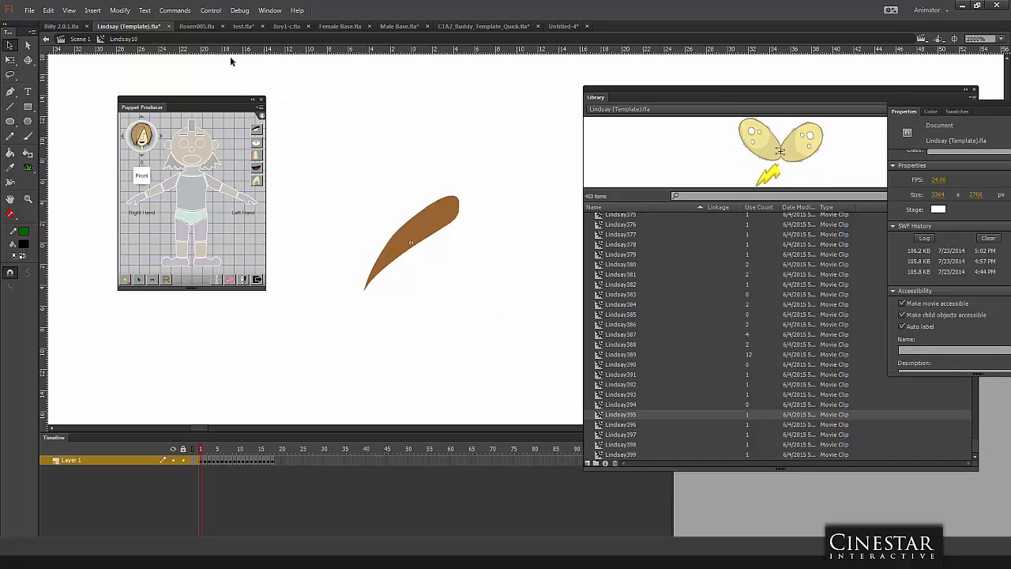
pyautogui.click(80, 39)
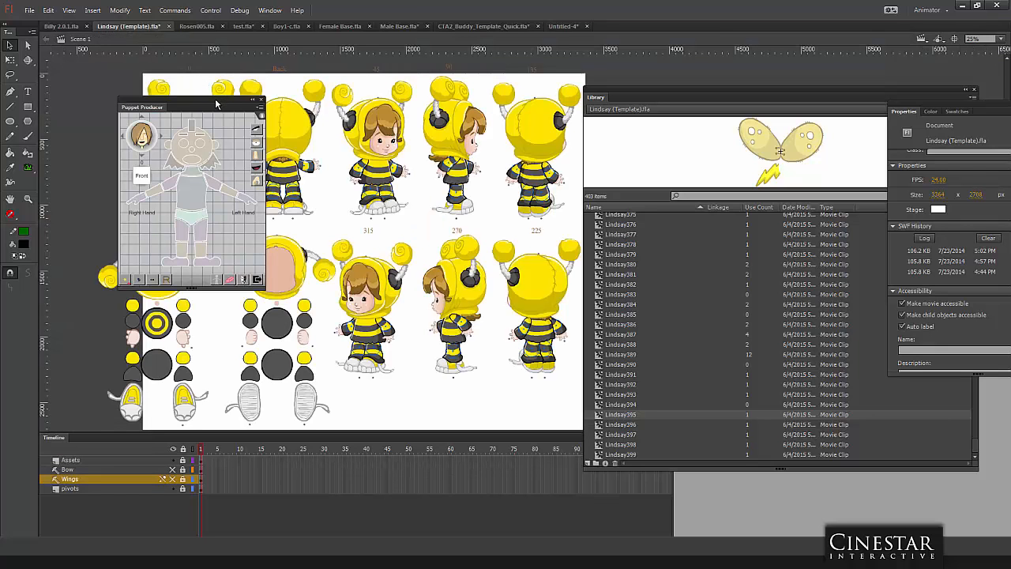
# Rearrange the floating Puppet Producer and Library panels to uncover the character turnaround artwork.
pyautogui.moveTo(216, 100); pyautogui.dragTo(176, 103)
pyautogui.moveTo(680, 88); pyautogui.dragTo(505, 90)
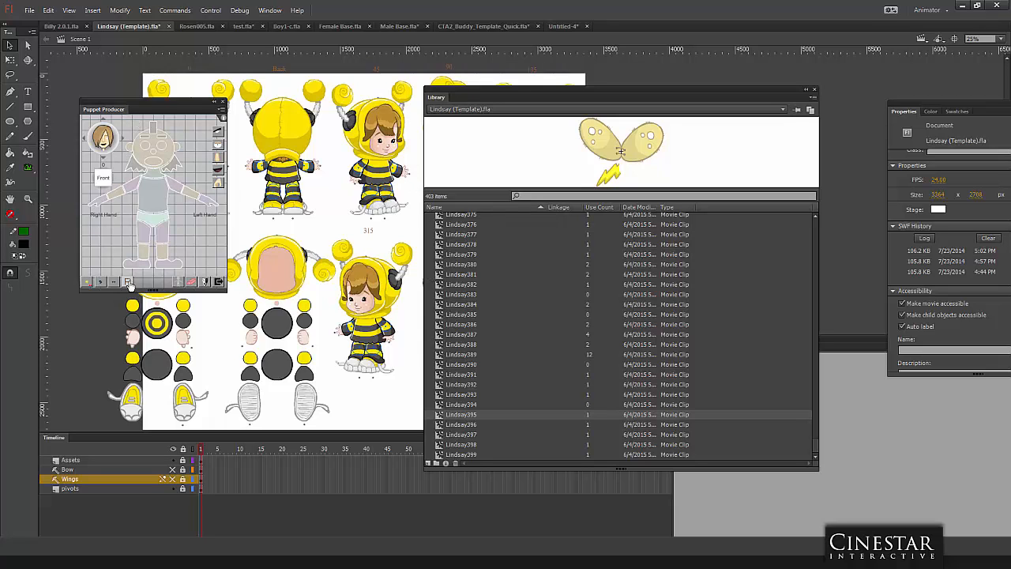
pyautogui.moveTo(117, 110); pyautogui.dragTo(312, 99)
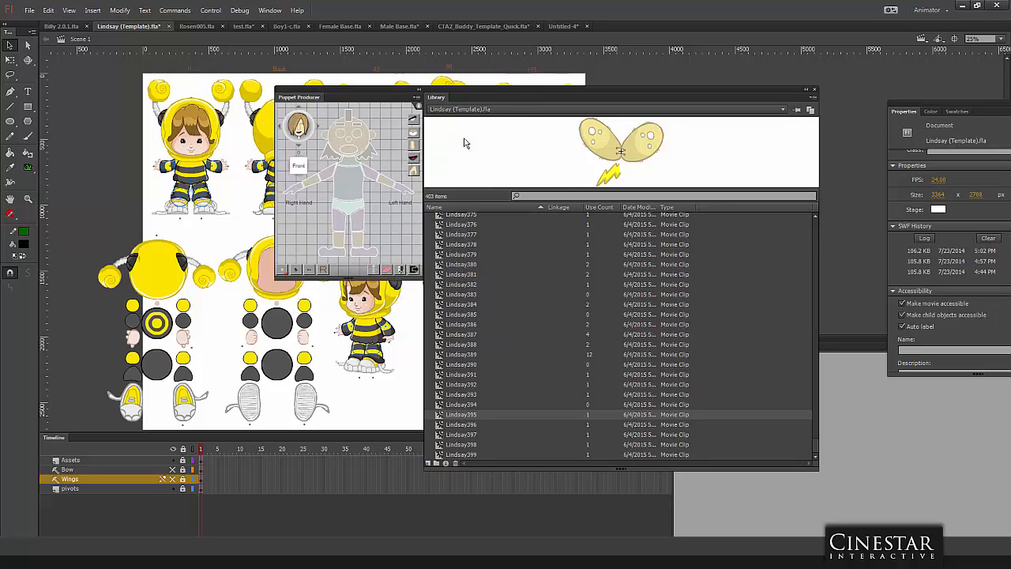
pyautogui.moveTo(470, 92); pyautogui.dragTo(590, 101)
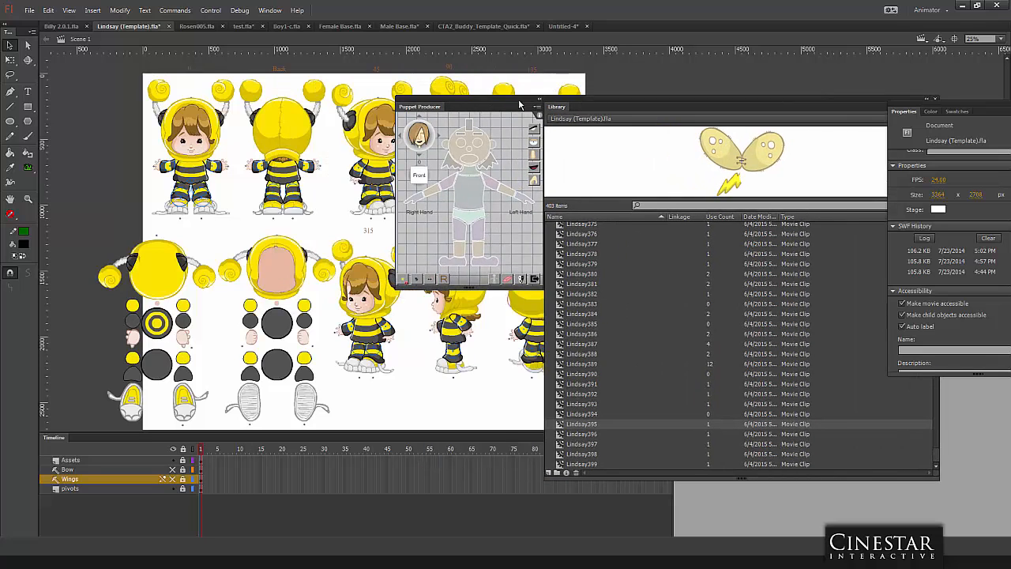
pyautogui.moveTo(519, 101); pyautogui.dragTo(385, 90)
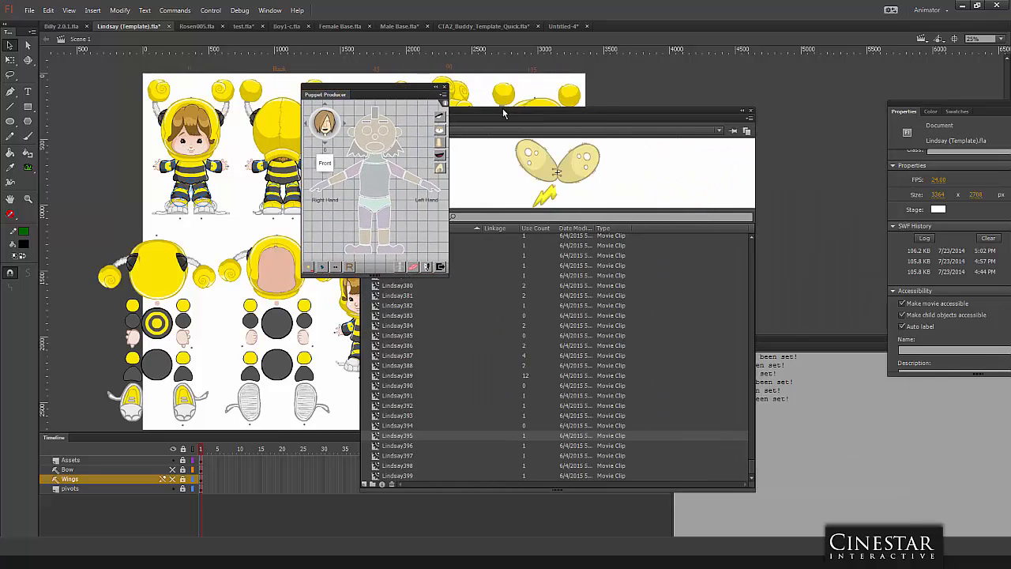
pyautogui.moveTo(504, 114); pyautogui.dragTo(726, 91)
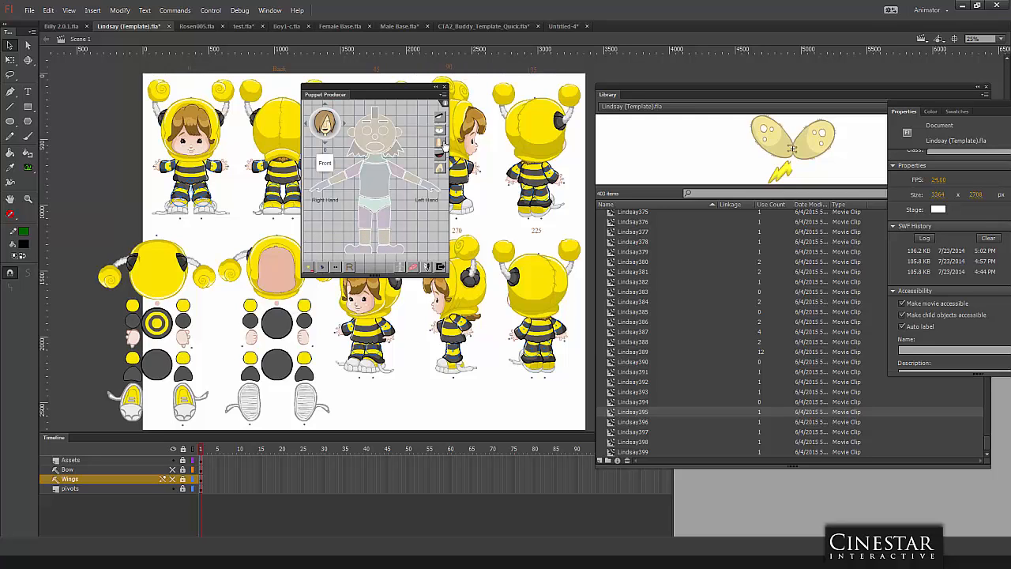
# View Puppet Producer's version and support information, close it and move the panel closer to the Library.
pyautogui.click(445, 106)
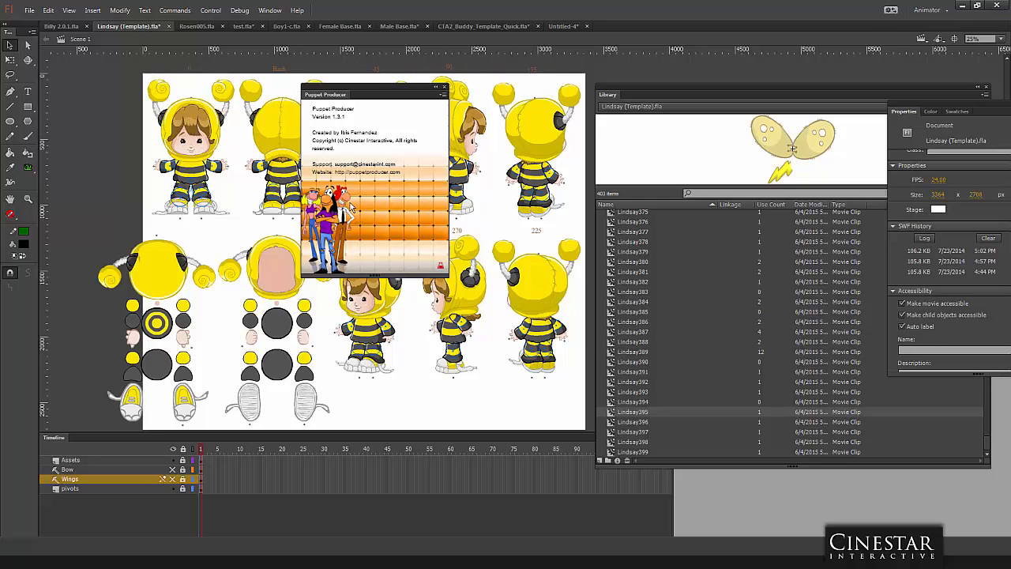
pyautogui.click(396, 215)
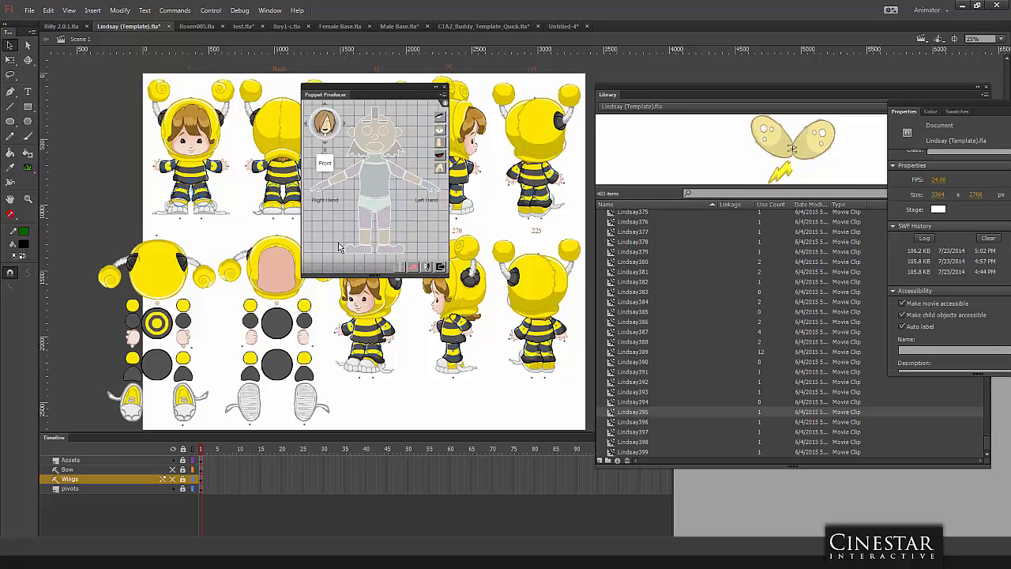
pyautogui.moveTo(332, 96); pyautogui.dragTo(460, 89)
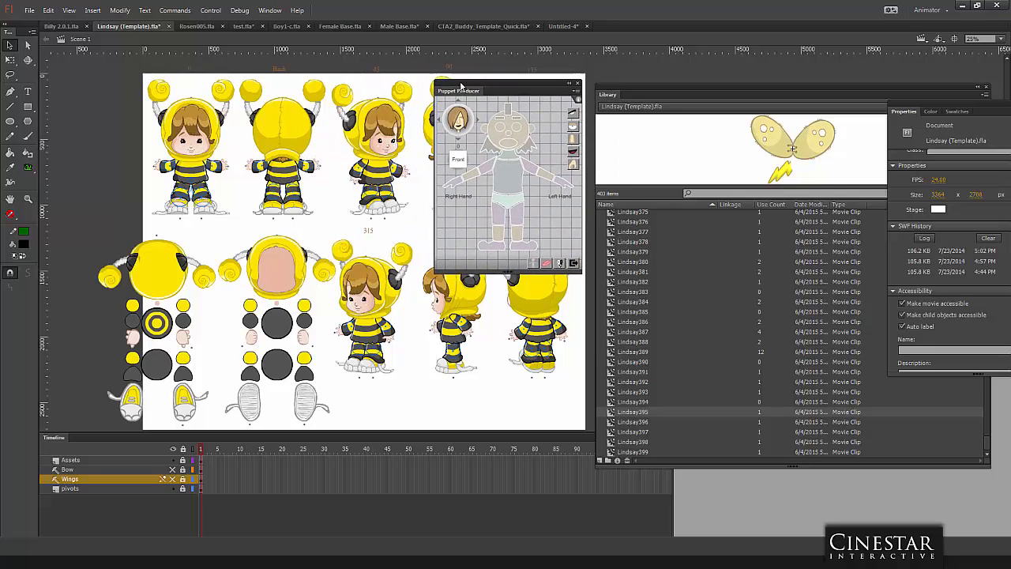